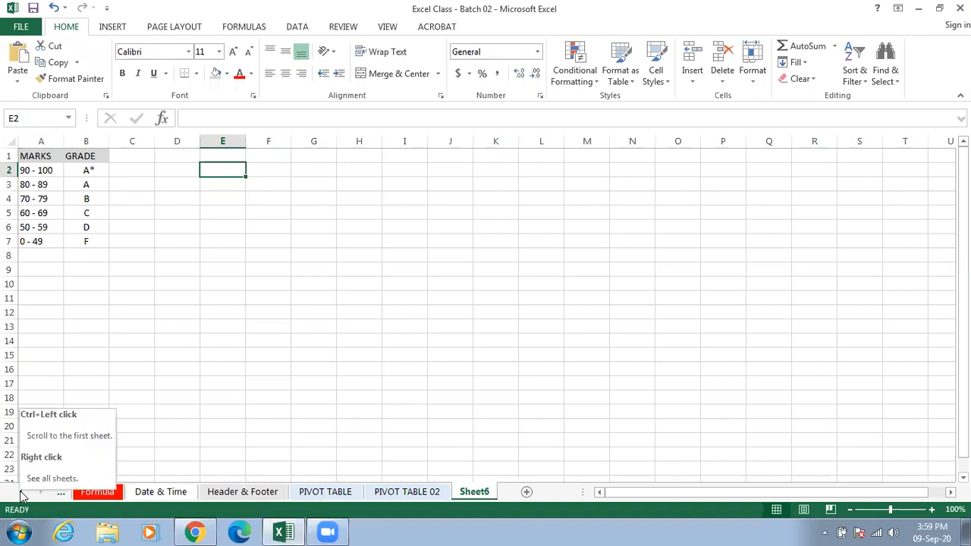
Go to the Formula worksheet.
left_click(19, 490)
left_click(20, 493)
left_click(21, 493)
left_click(21, 493)
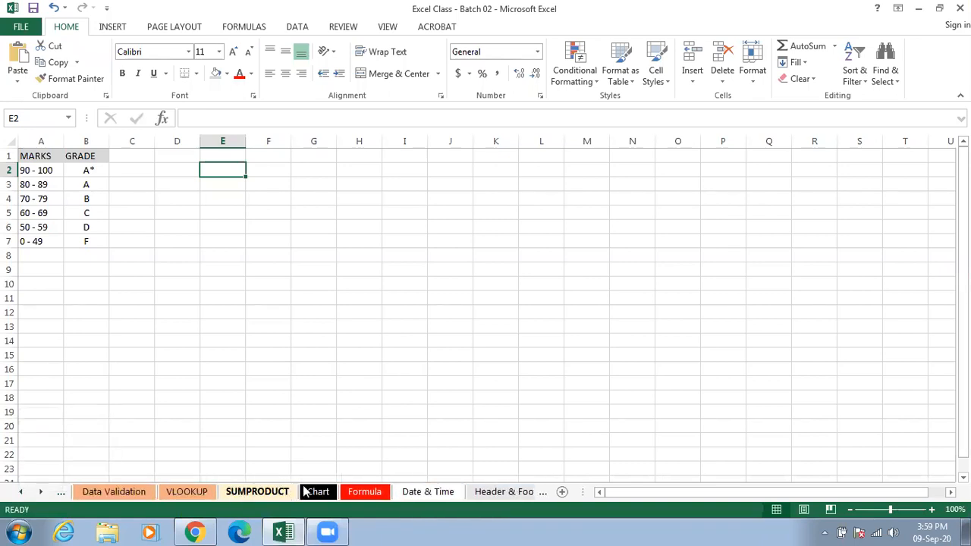
left_click(350, 493)
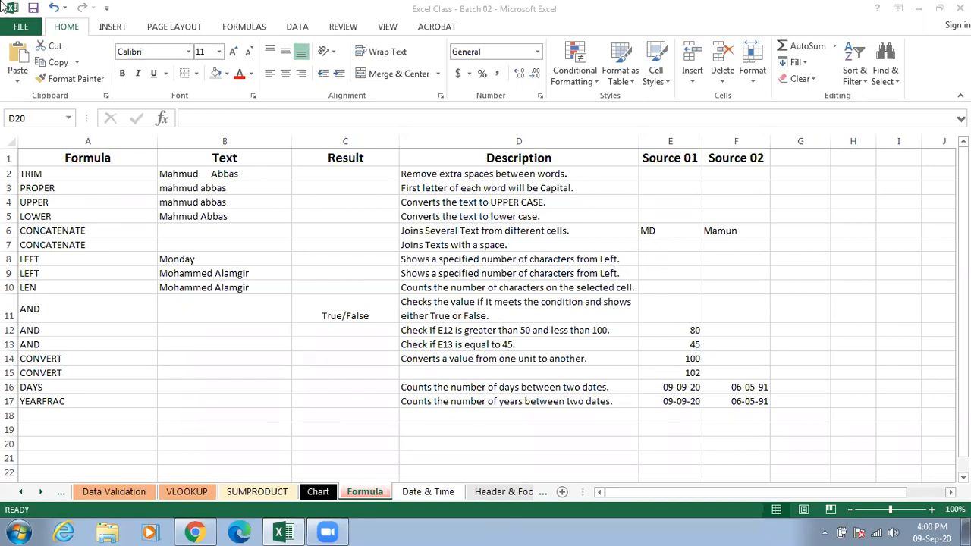
Examine the spacing between the words of the TRIM row's sample text in B2.
left_click(94, 176)
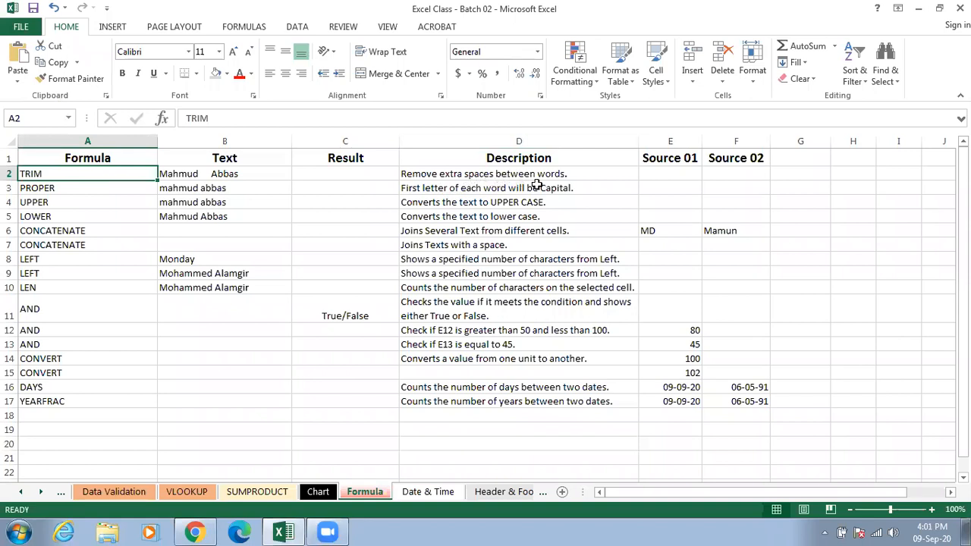
left_click(207, 174)
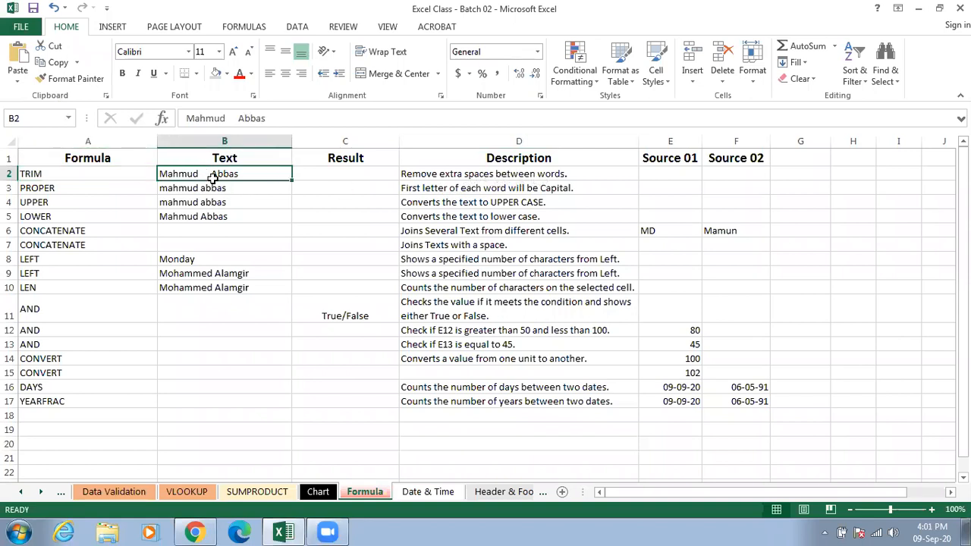
double_click(217, 174)
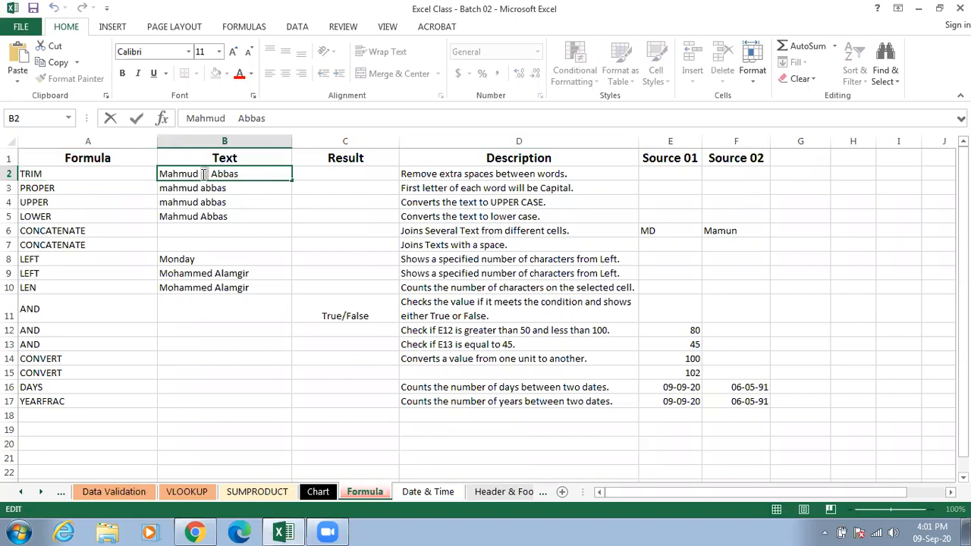
left_click(207, 174)
left_click(240, 174)
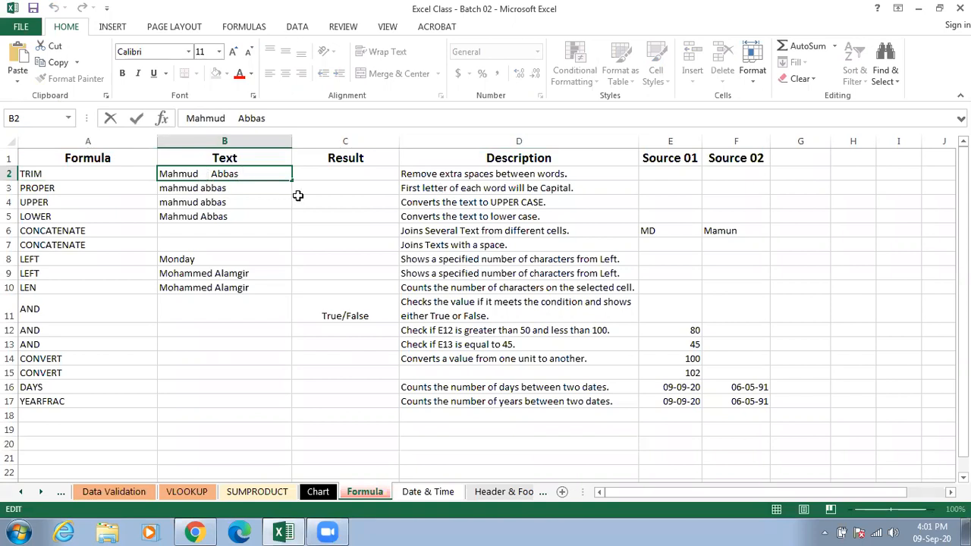
left_click(353, 175)
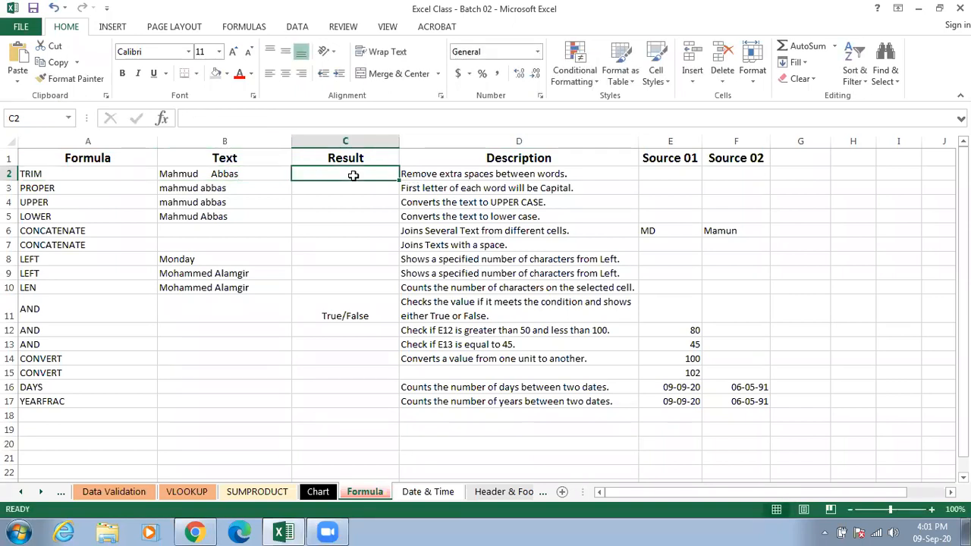
left_click(244, 175)
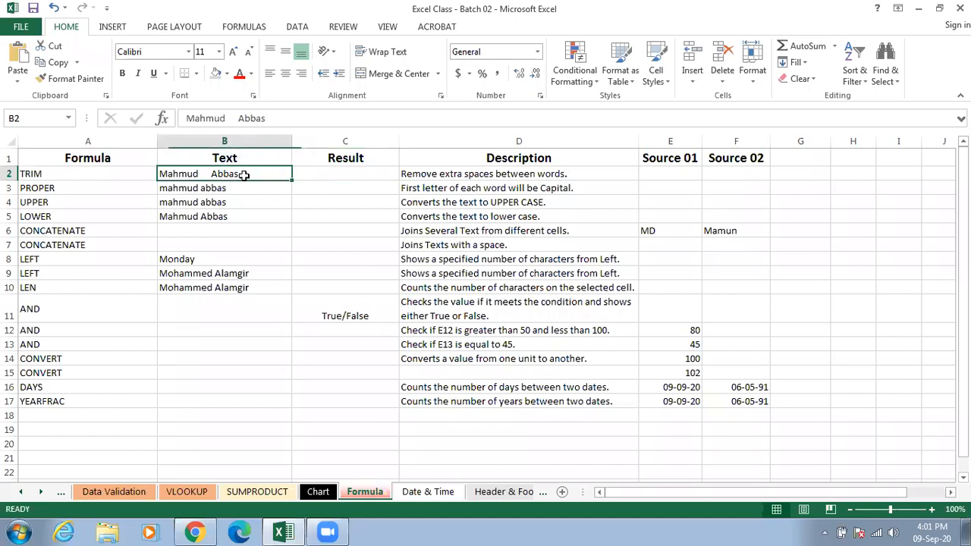
Enter =TRIM(B2) in C2 to remove the extra spaces, and compare the result with the source text.
left_click(311, 173)
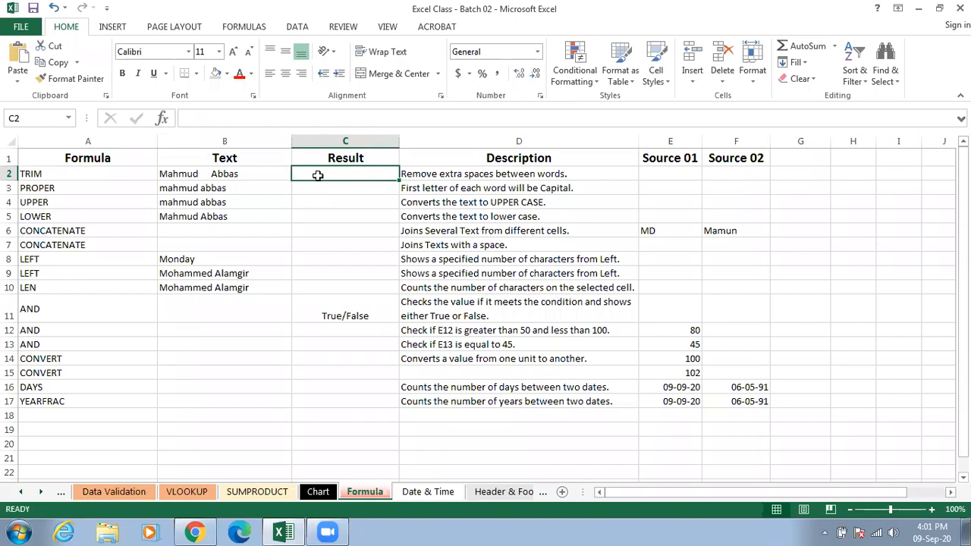
type("=trim")
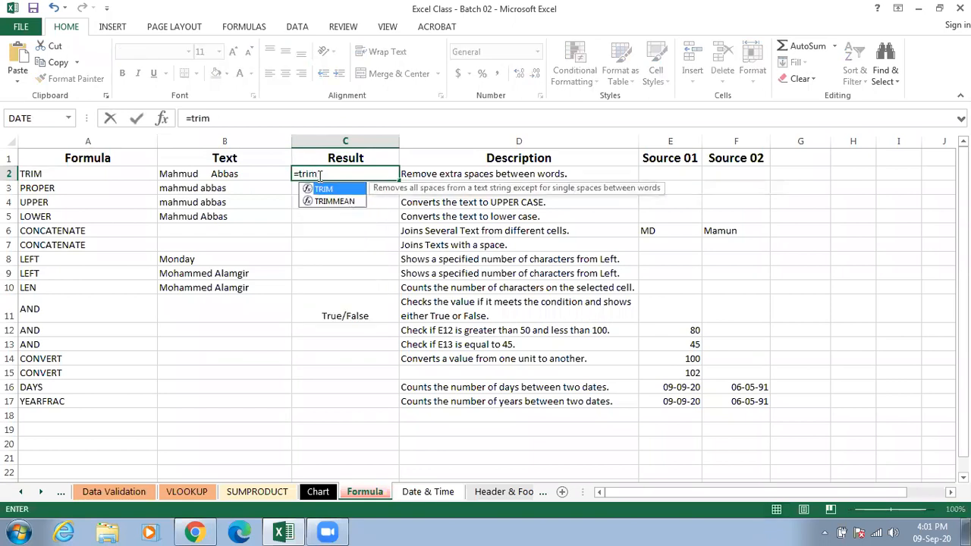
key("Tab")
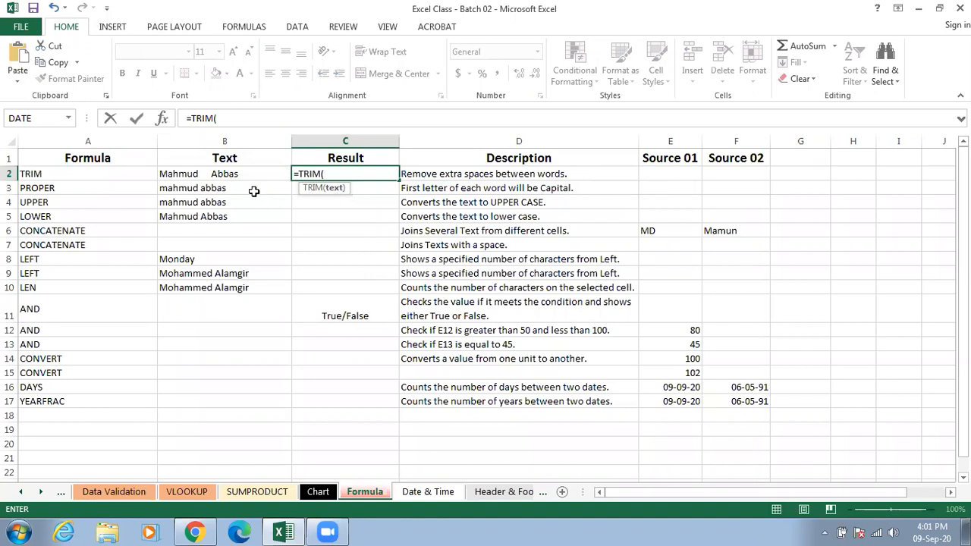
left_click(216, 173)
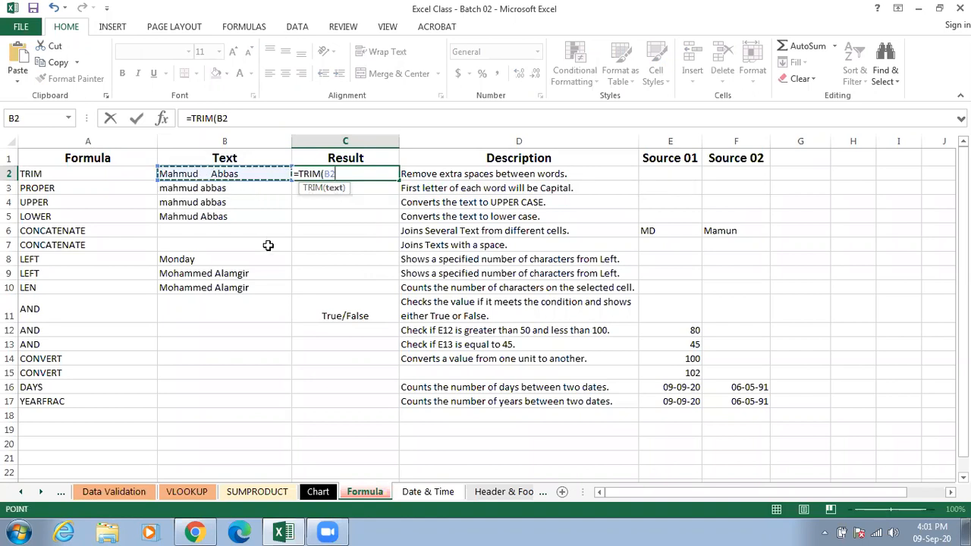
type(")")
key("Return")
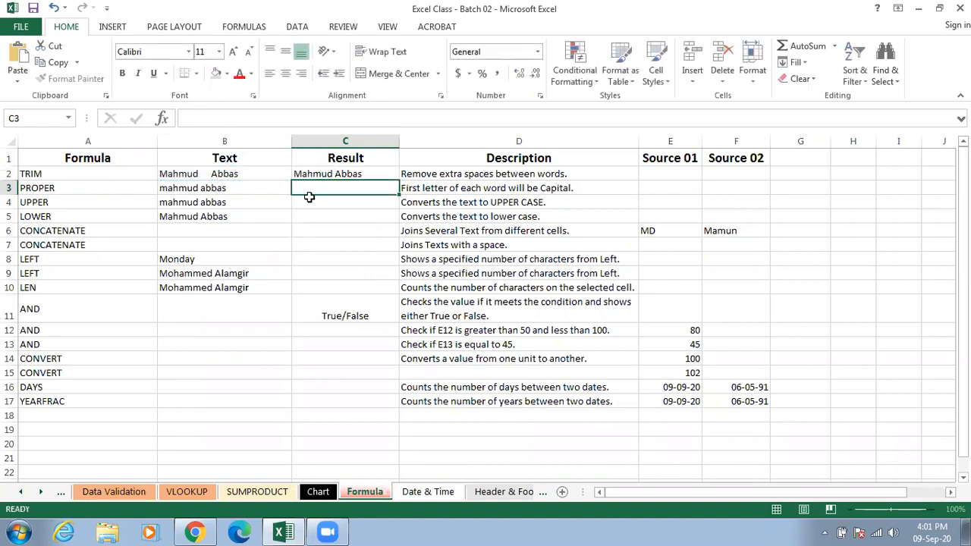
left_click(369, 176)
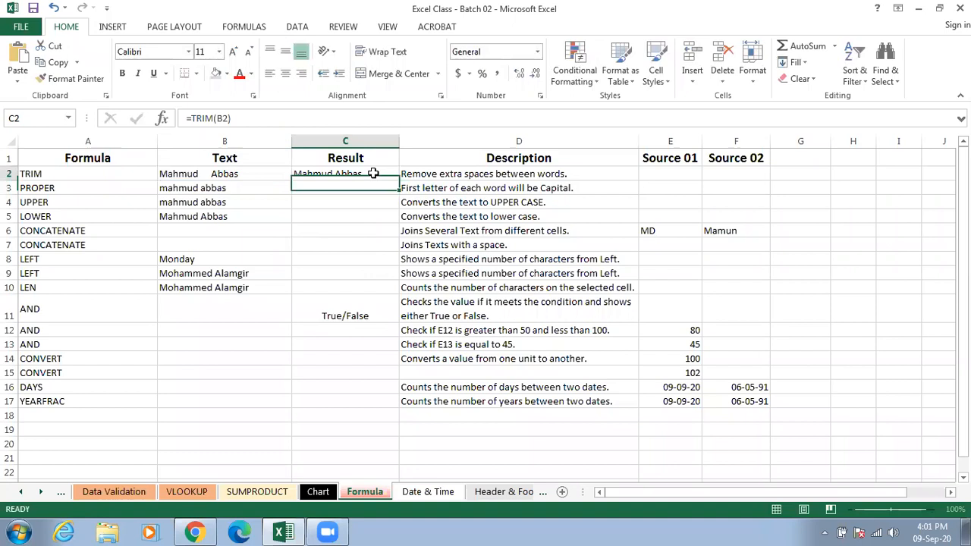
left_click(224, 175)
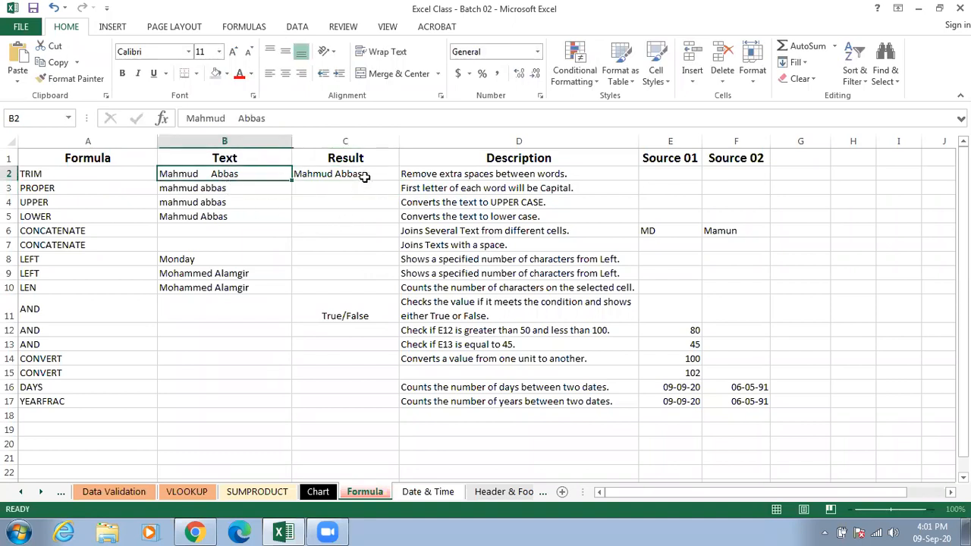
left_click(364, 174)
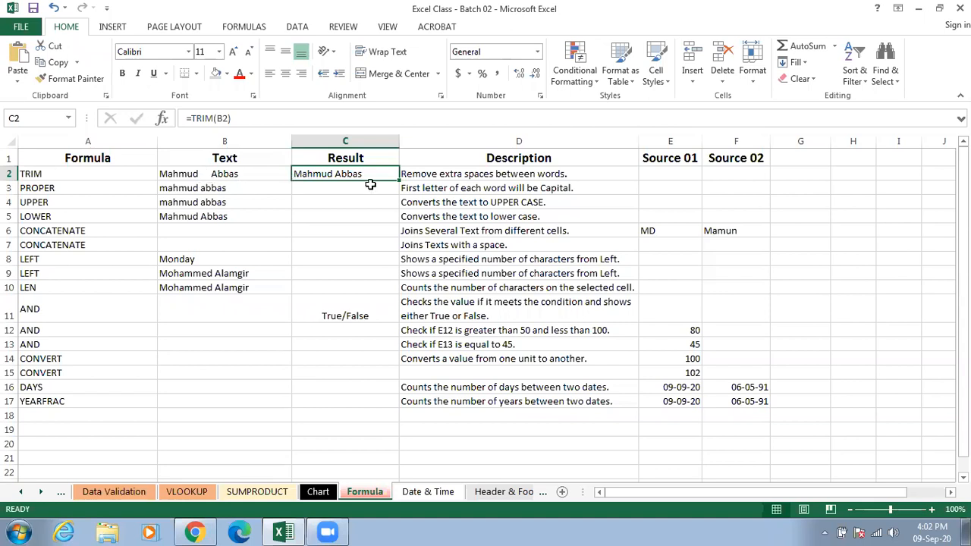
Enter =PROPER(B3) in C3 to capitalize each word's first letter, and compare the result with the source text.
left_click(59, 188)
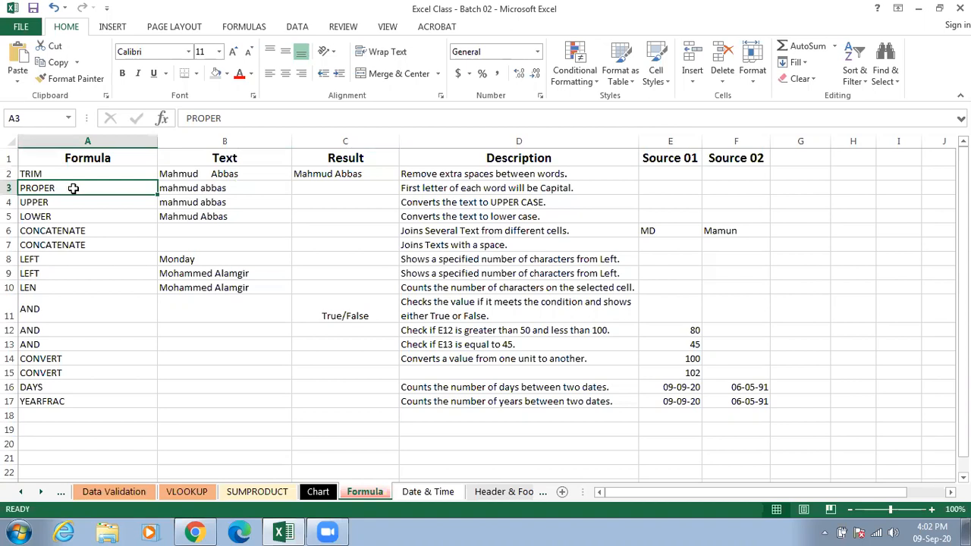
left_click(430, 190)
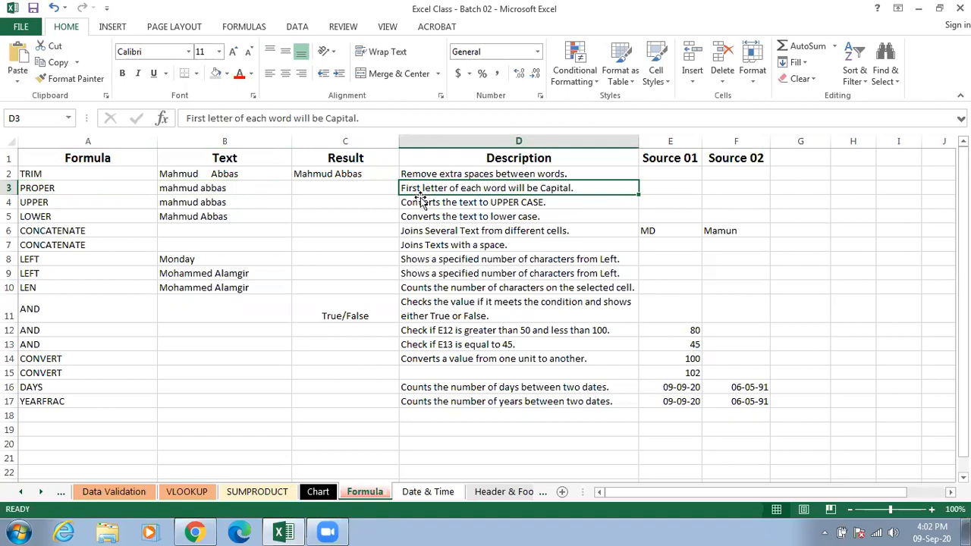
left_click(226, 189)
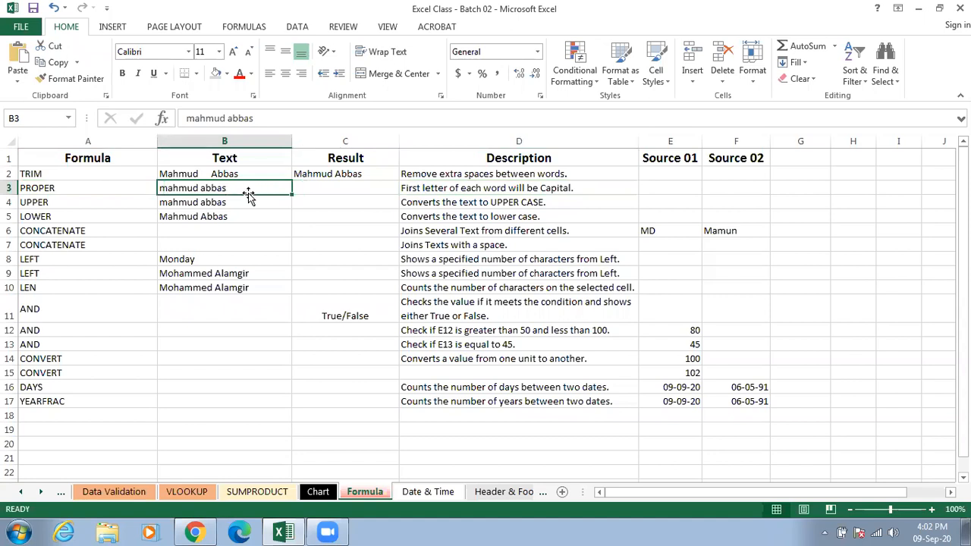
left_click(315, 187)
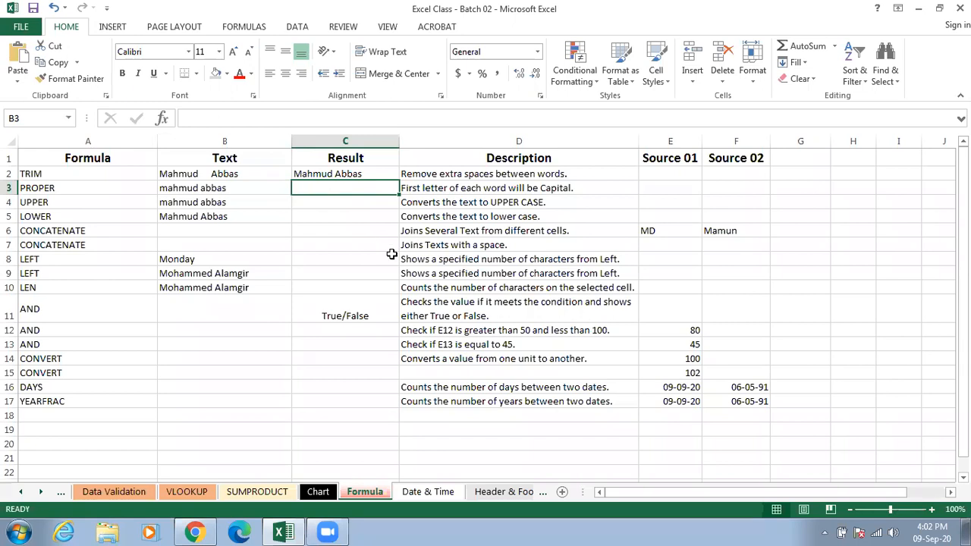
type("=p")
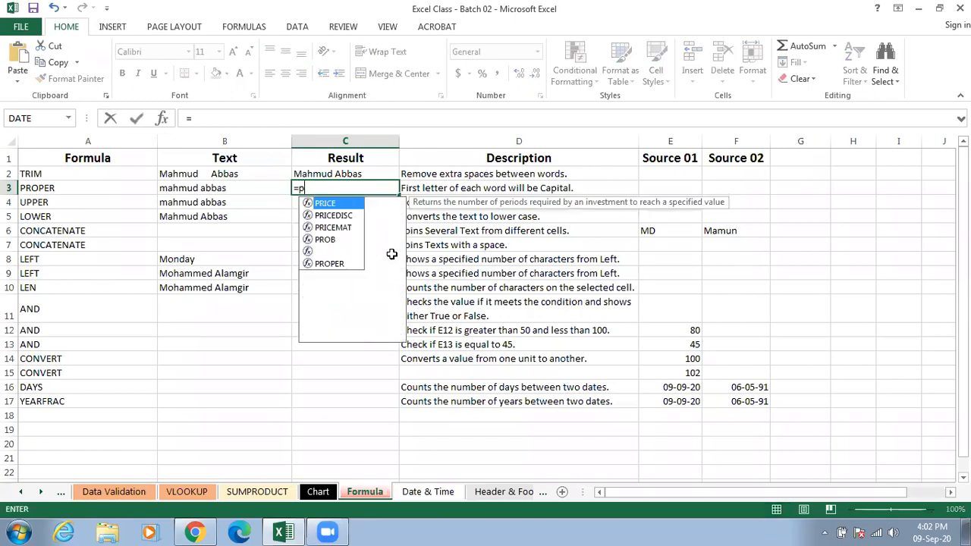
type("roper")
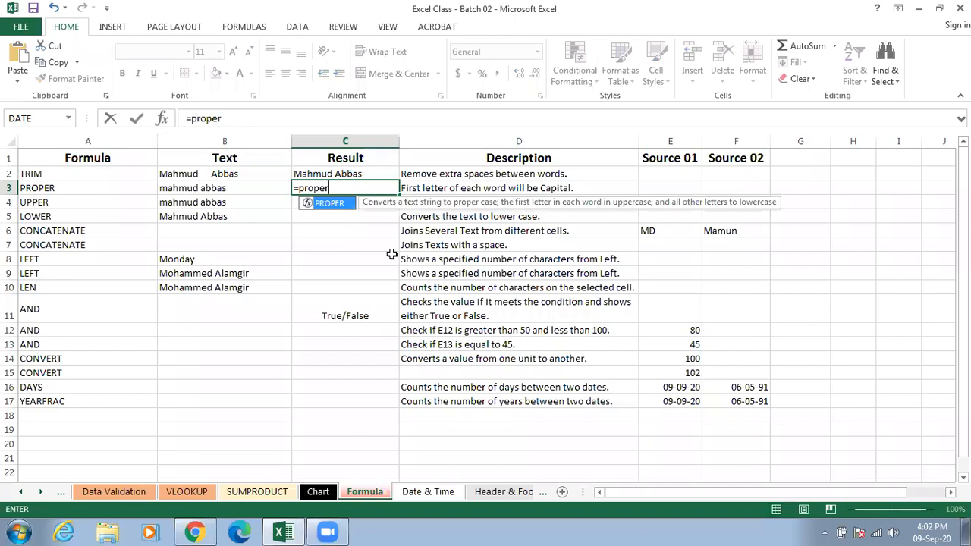
key("Tab")
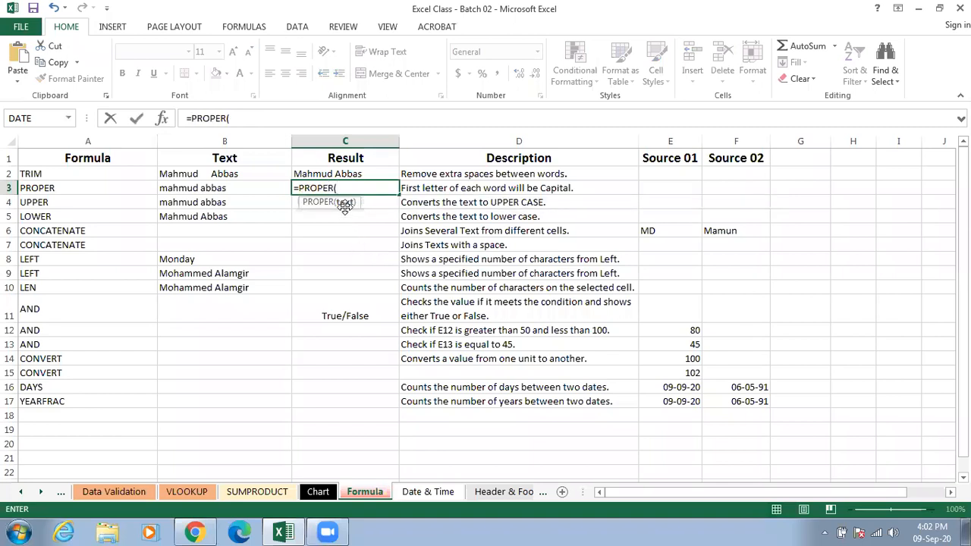
left_click(217, 188)
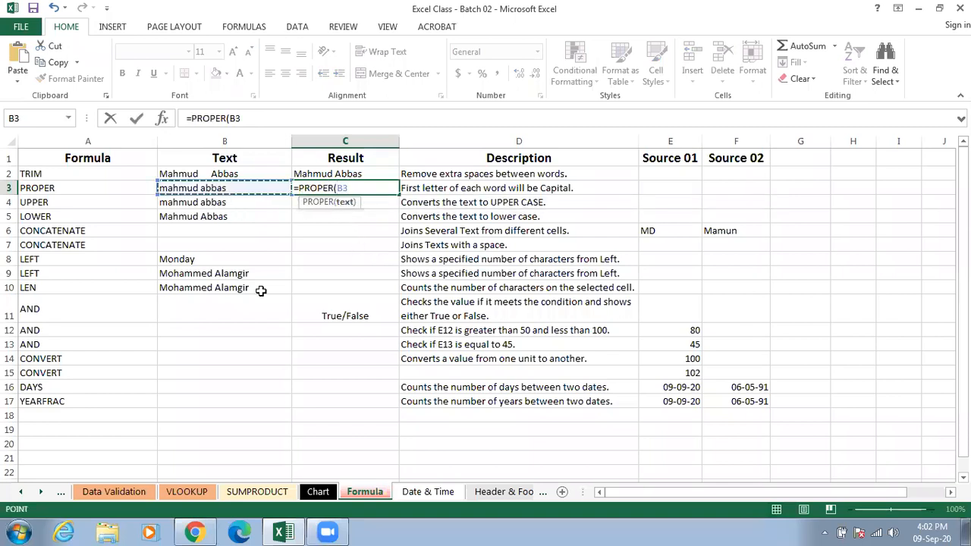
type(")")
key("Return")
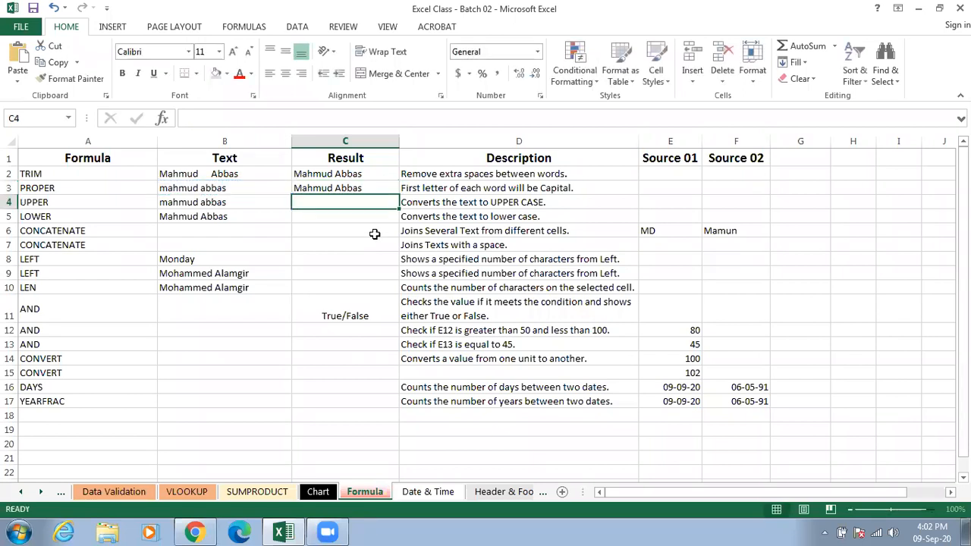
left_click(212, 191)
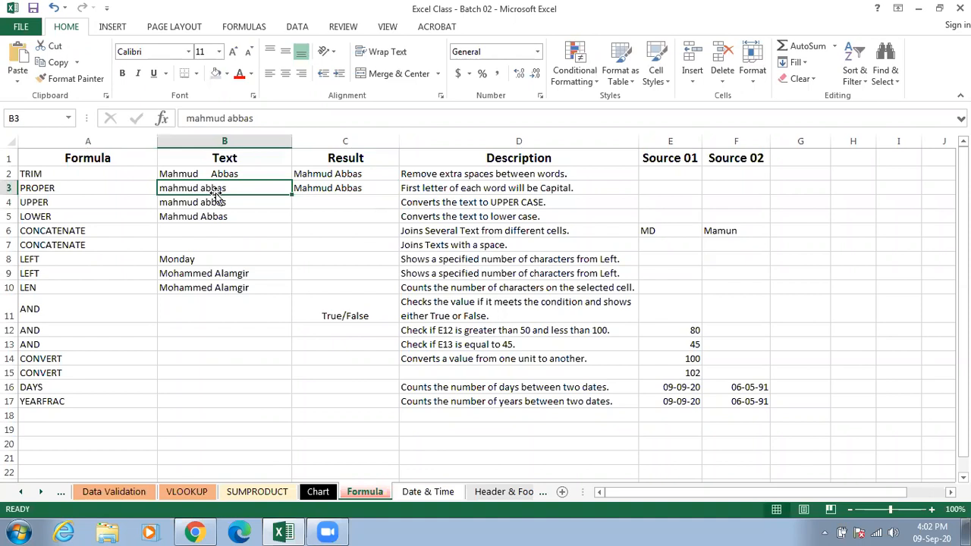
left_click(365, 190)
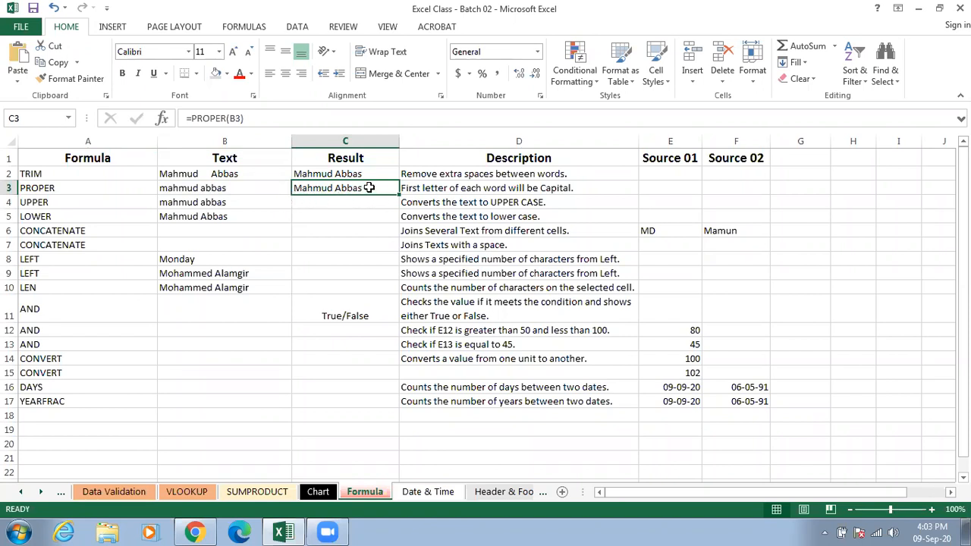
Begin a formula in C4, the Result cell of the UPPER row.
left_click(113, 203)
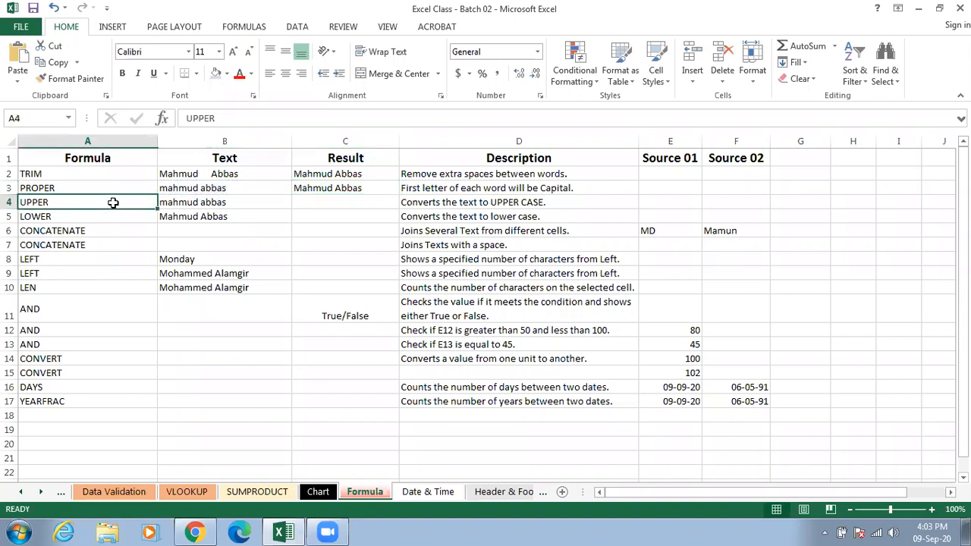
left_click(427, 203)
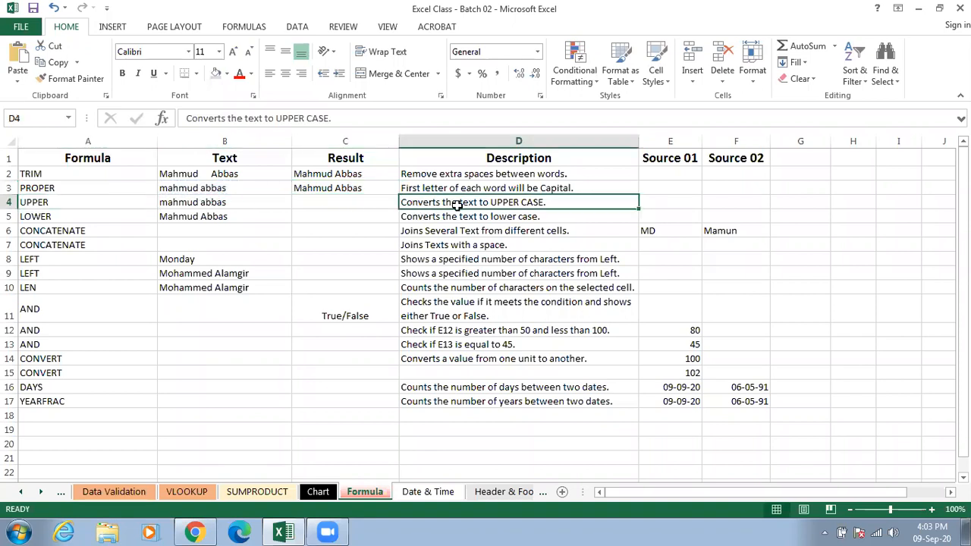
left_click(339, 204)
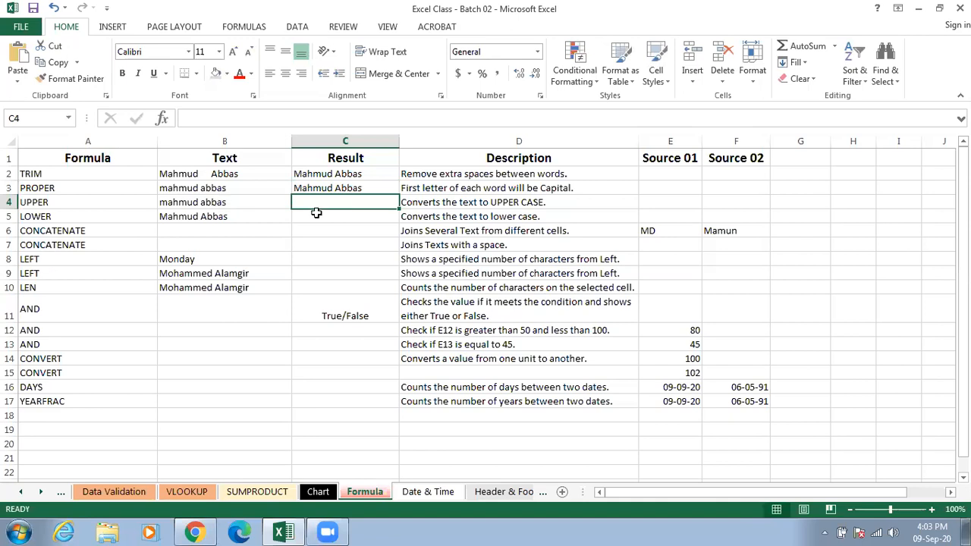
type("=")
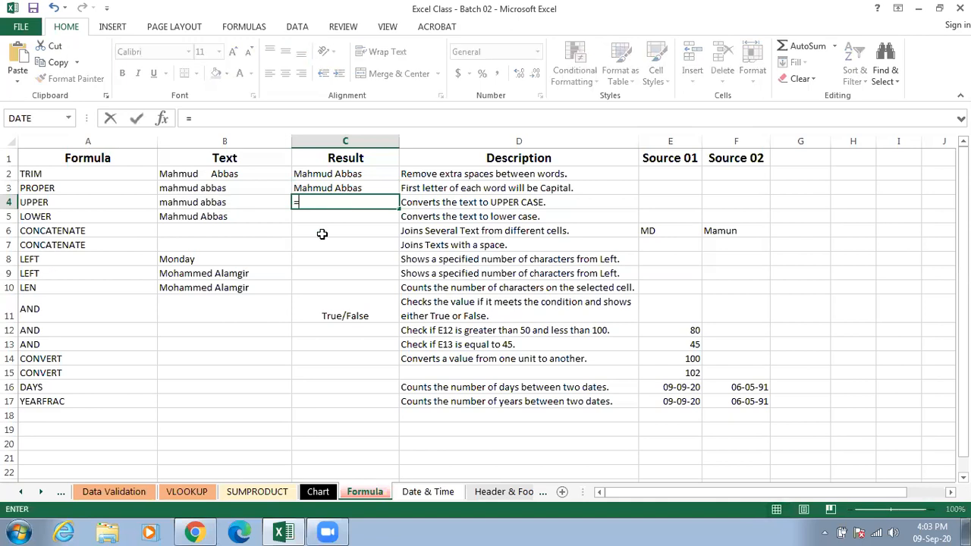
type("upper")
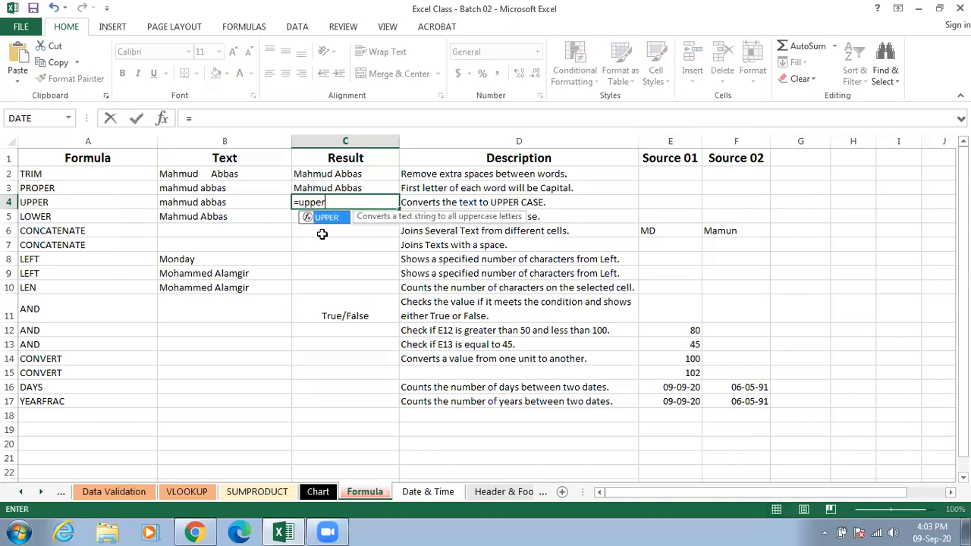
key("Escape")
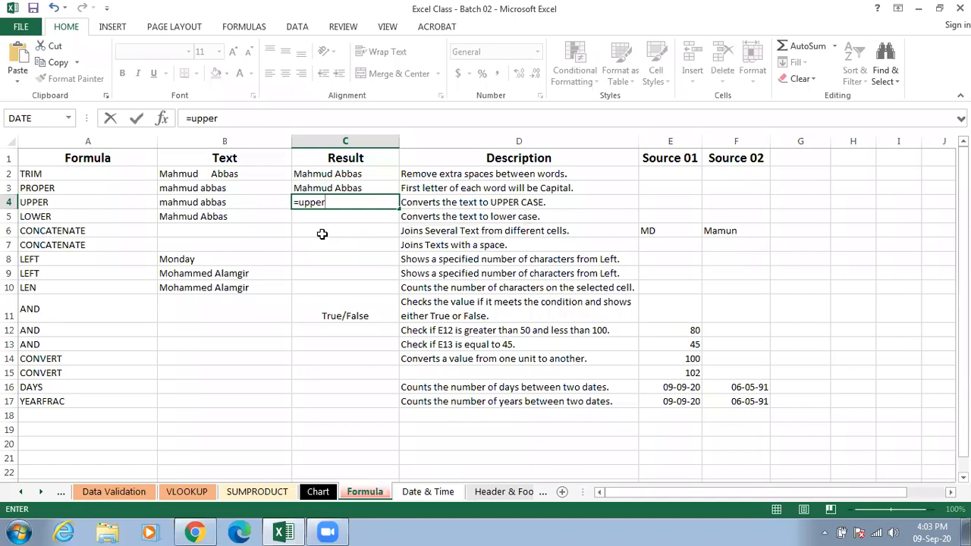
key("Tab")
double_click(376, 203)
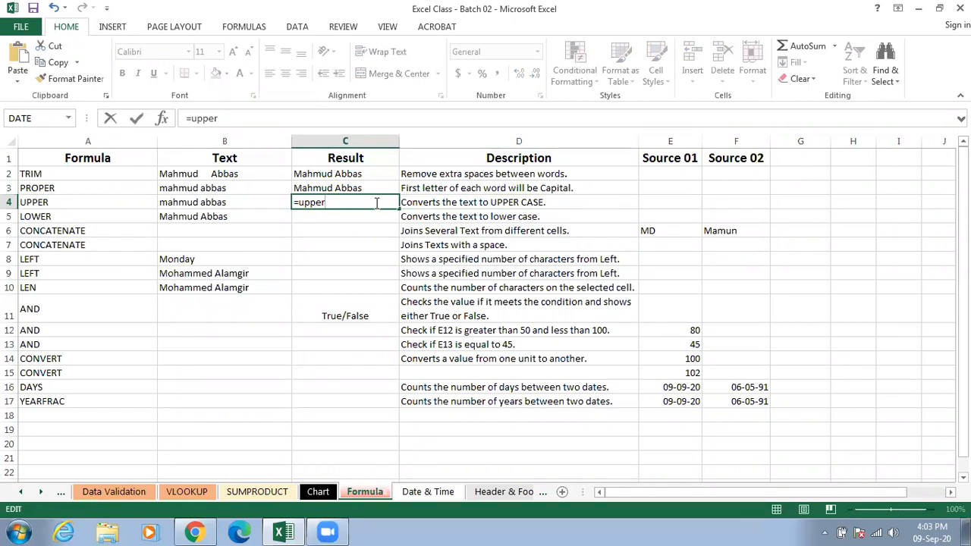
key("Tab")
double_click(376, 204)
key("BackSpace")
key("BackSpace")
key("BackSpace")
key("BackSpace")
key("BackSpace")
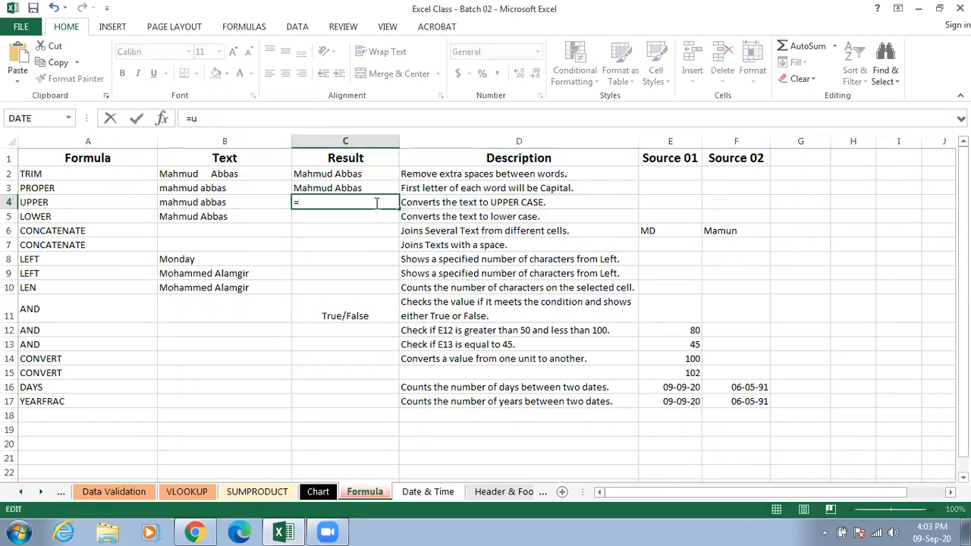
Complete the formula in C4 as =UPPER(B4) to convert the text to upper case, and compare the result with the source text.
type("u")
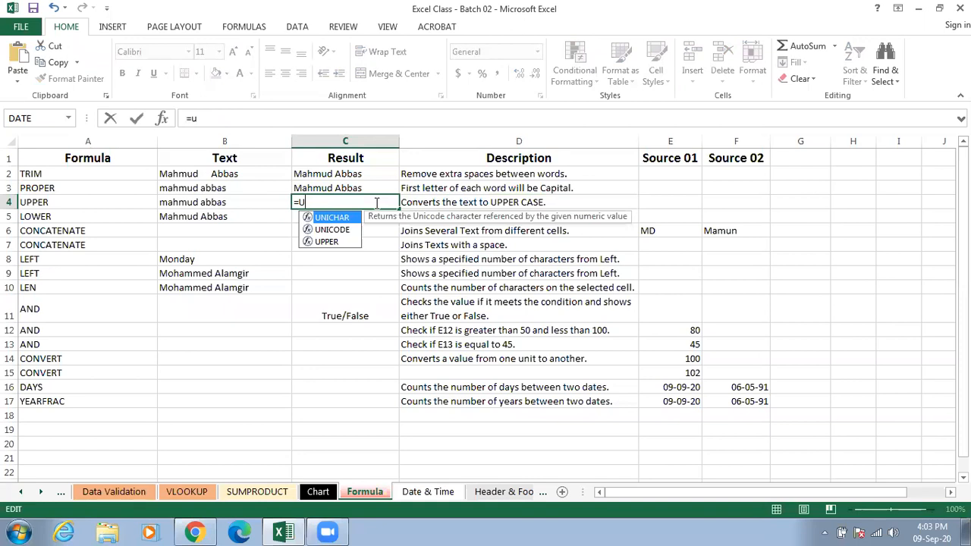
key("Down")
key("Down")
key("Tab")
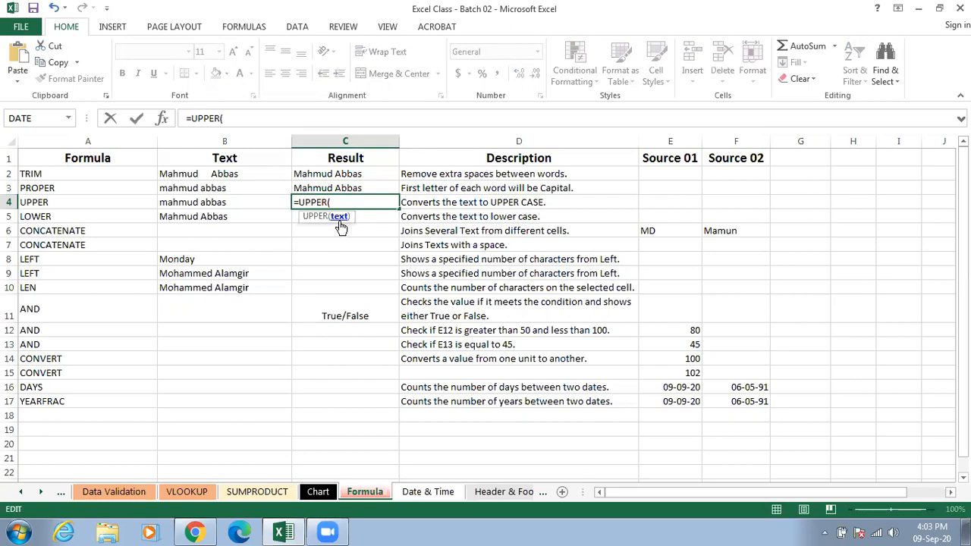
left_click(218, 210)
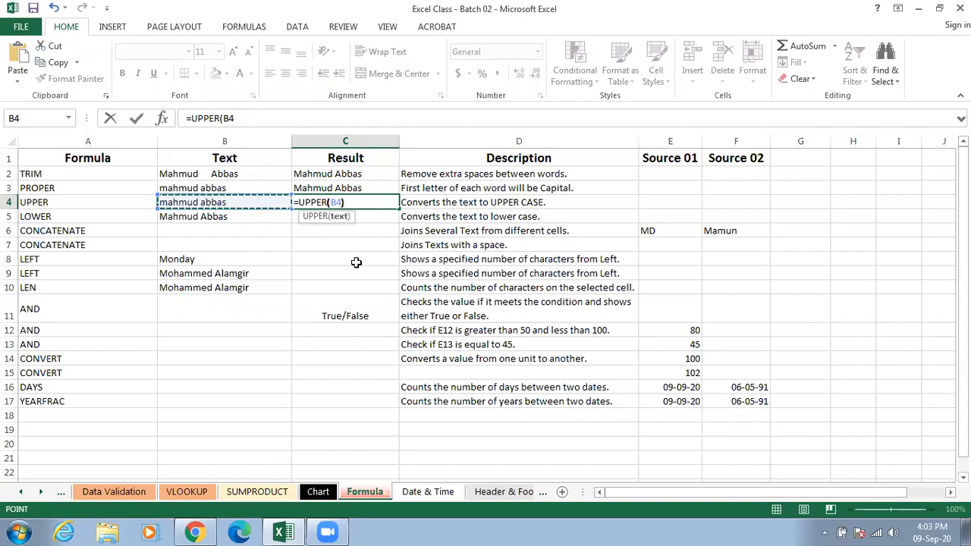
type(")")
key("Return")
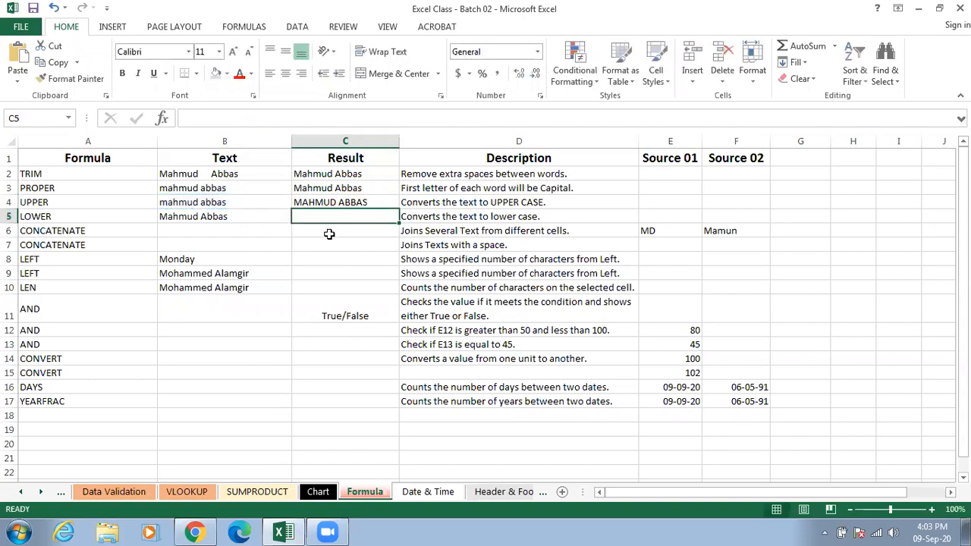
left_click(364, 202)
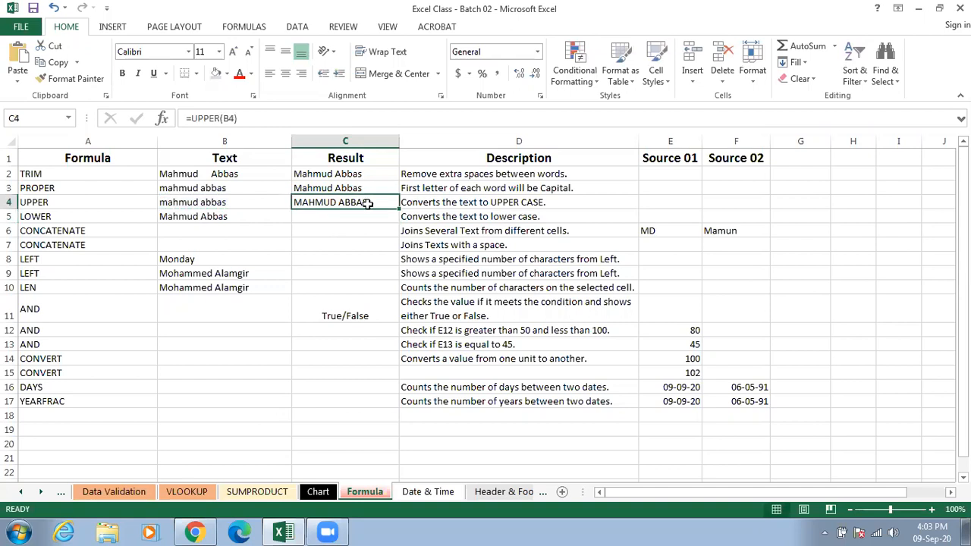
left_click(214, 204)
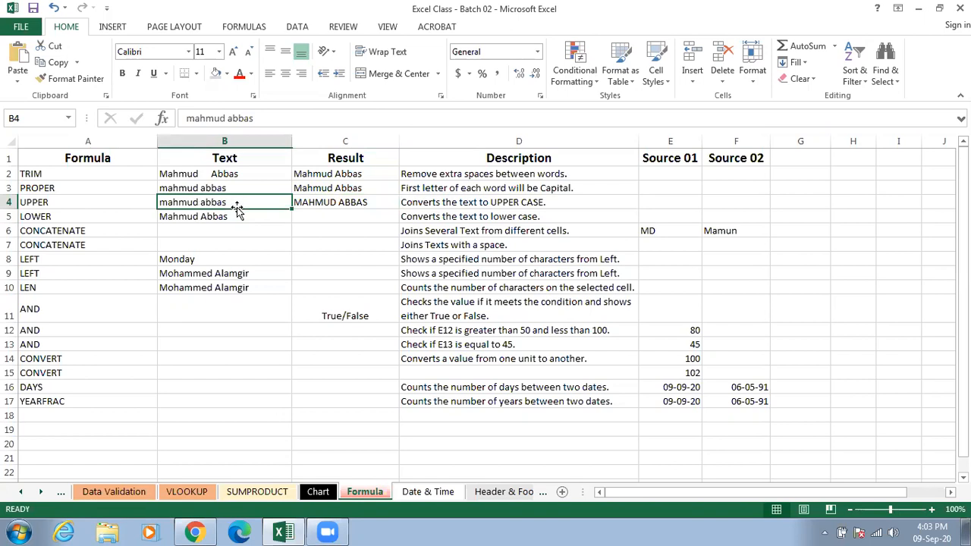
left_click(381, 204)
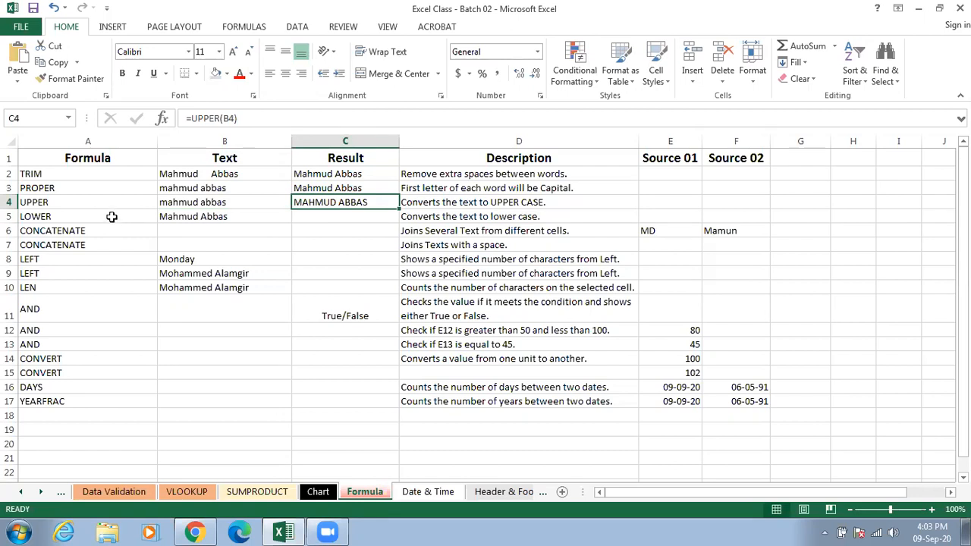
Review the LOWER row's description and sample text, and enter =LOWER(B5) in C5 to convert the text to lower case.
left_click(112, 217)
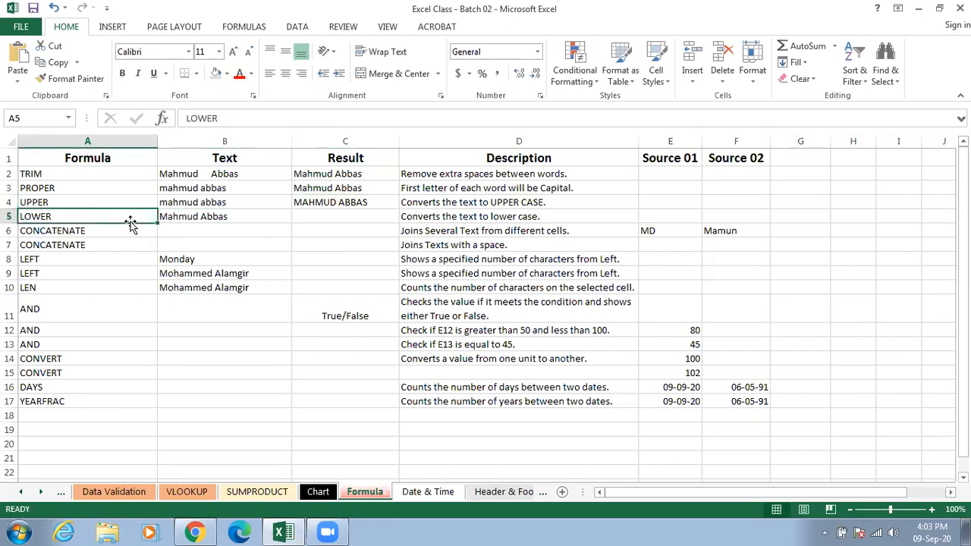
left_click(416, 218)
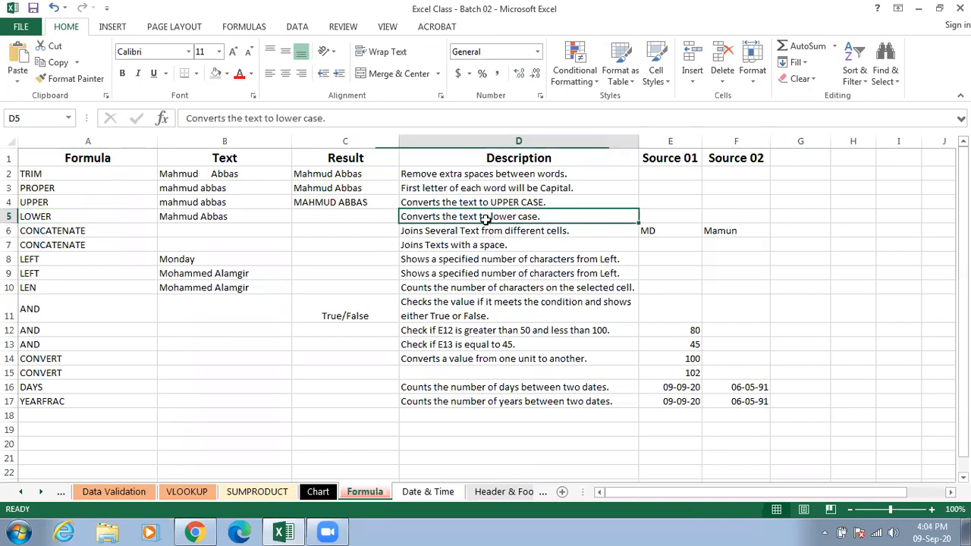
left_click(245, 217)
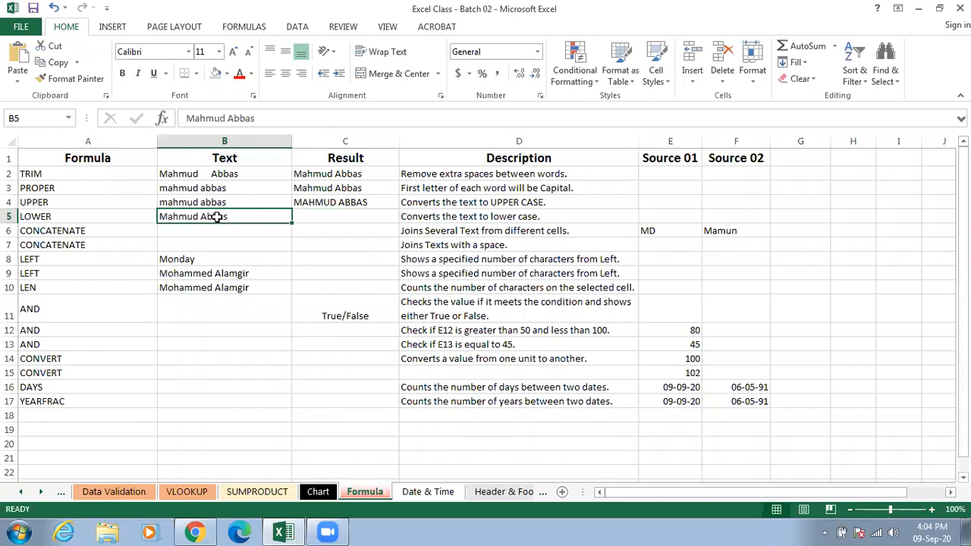
left_click(338, 216)
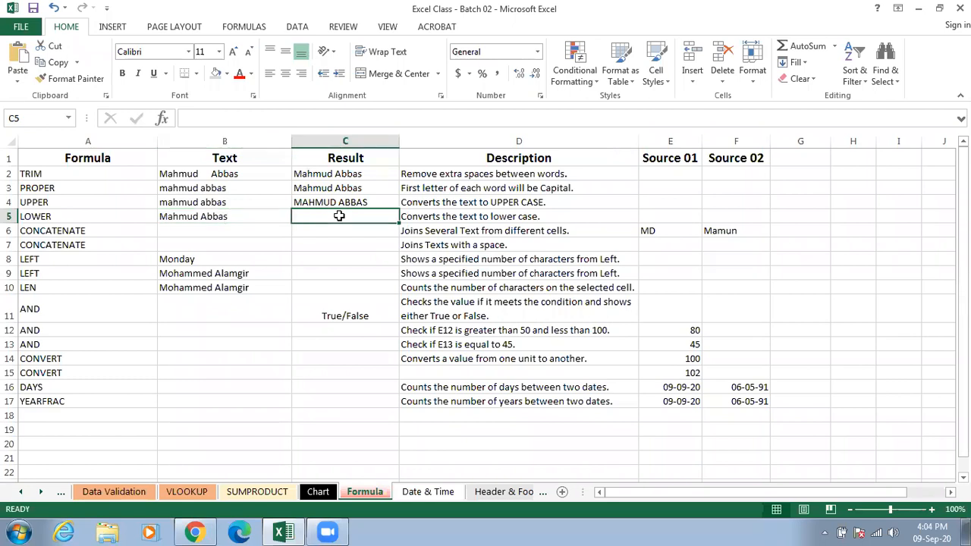
type("=LOWER(")
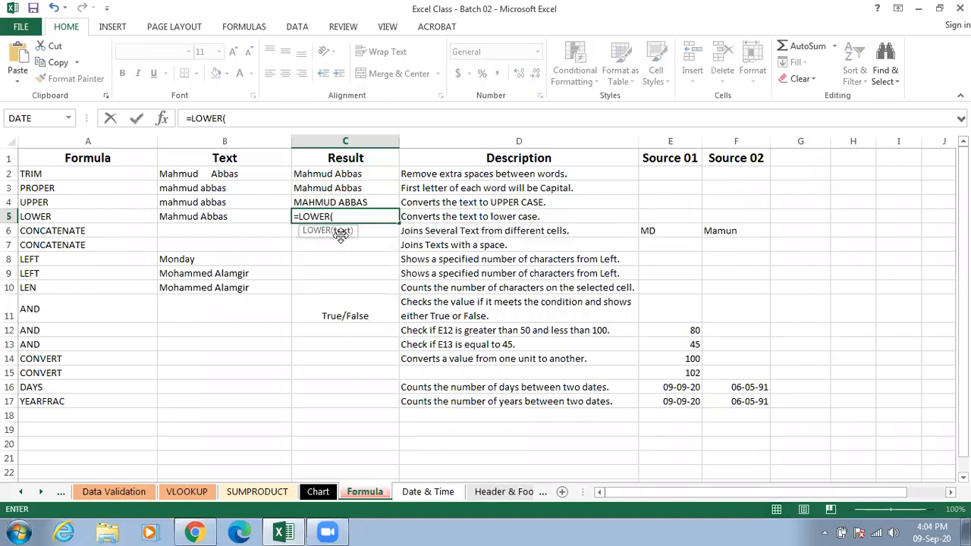
left_click(230, 217)
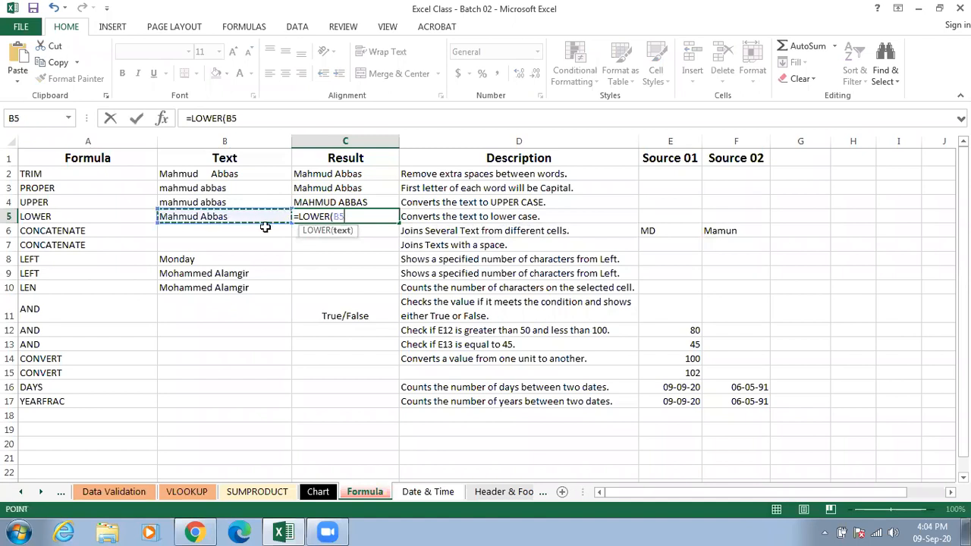
type(")")
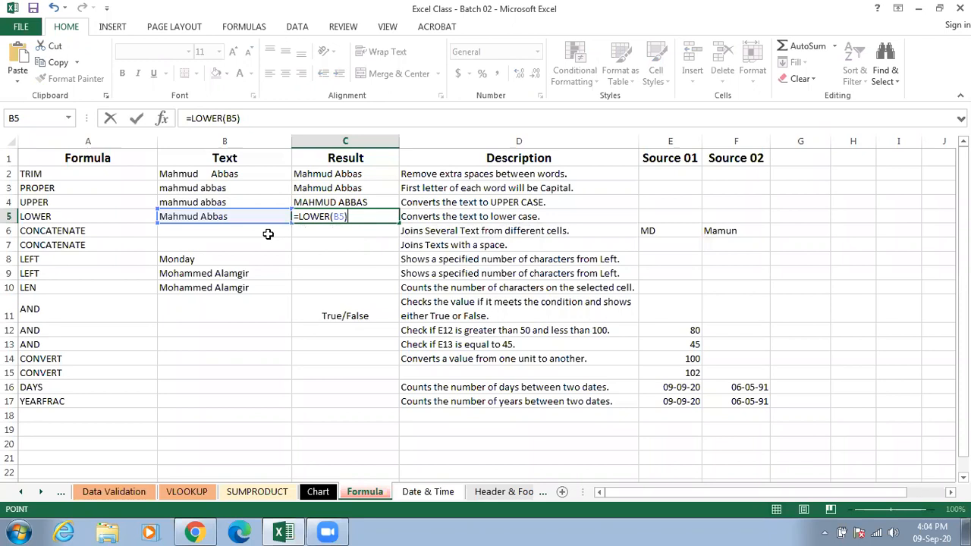
key("Return")
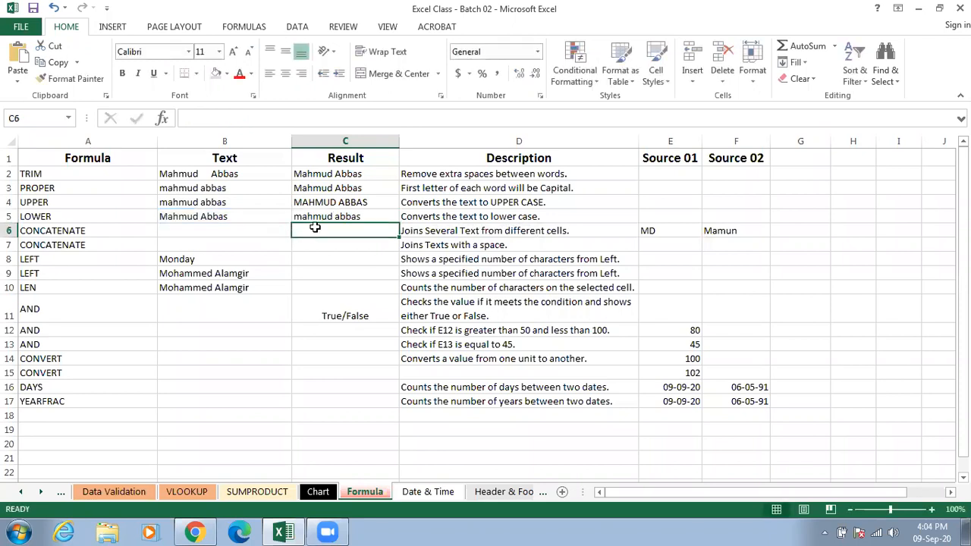
left_click(352, 215)
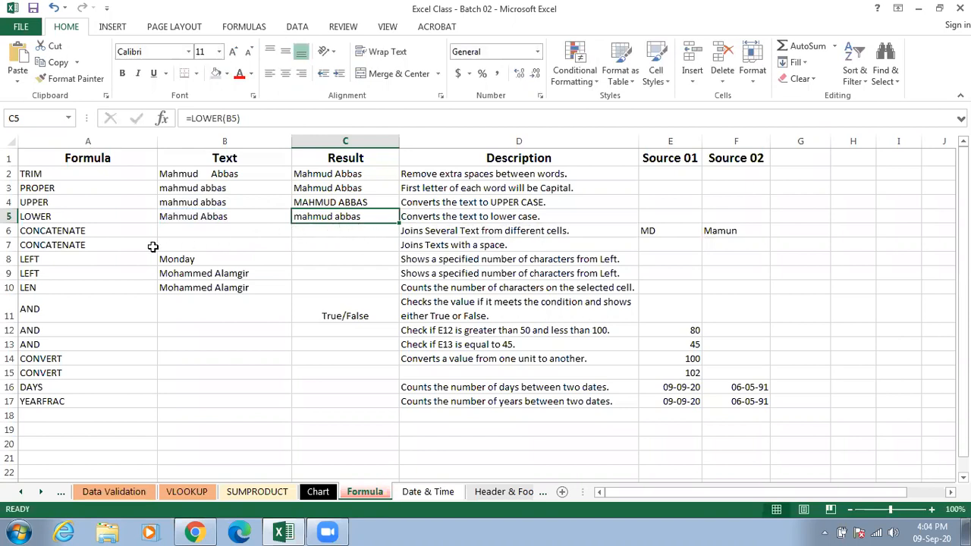
Examine the first CONCATENATE row's description and its two source texts in E6 and F6.
left_click(85, 233)
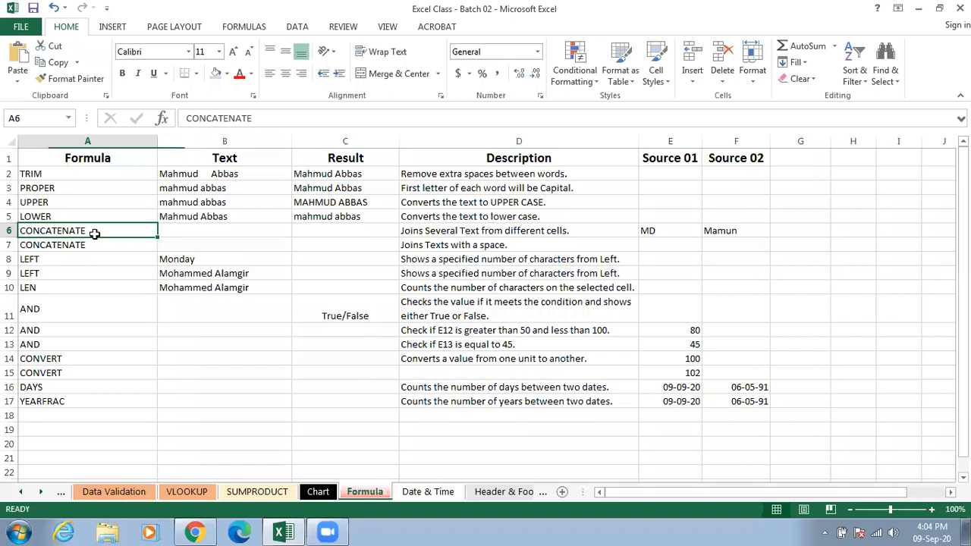
left_click(461, 235)
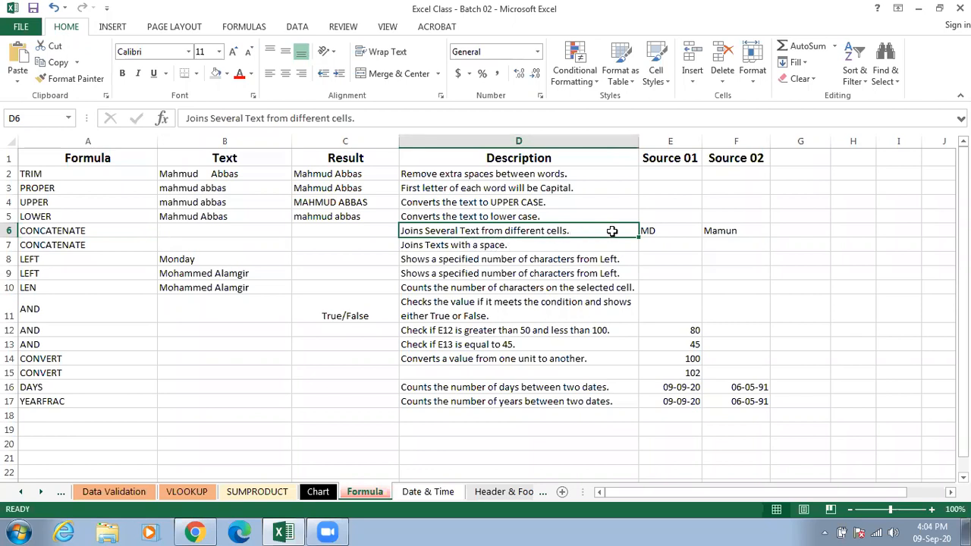
left_click(669, 231)
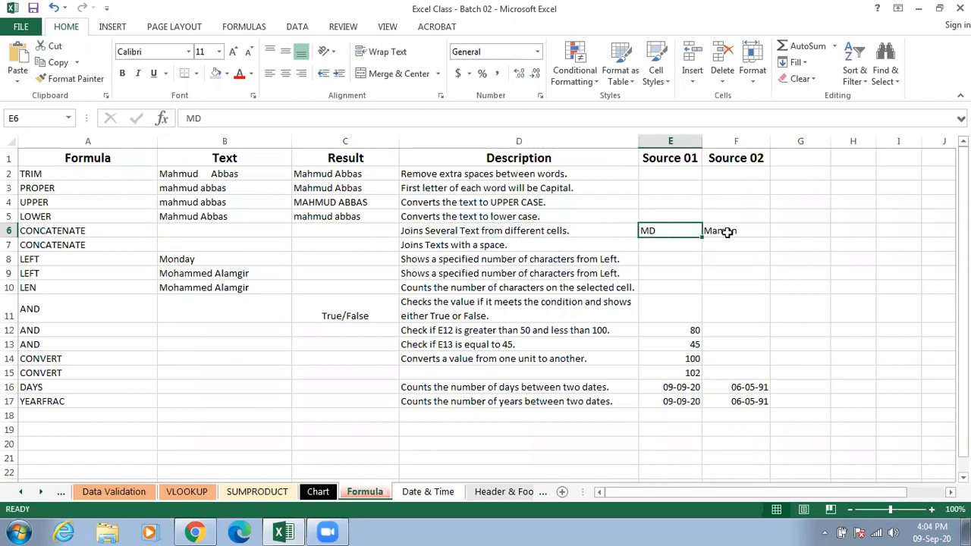
left_click(726, 232)
left_click(673, 232)
left_click(732, 232)
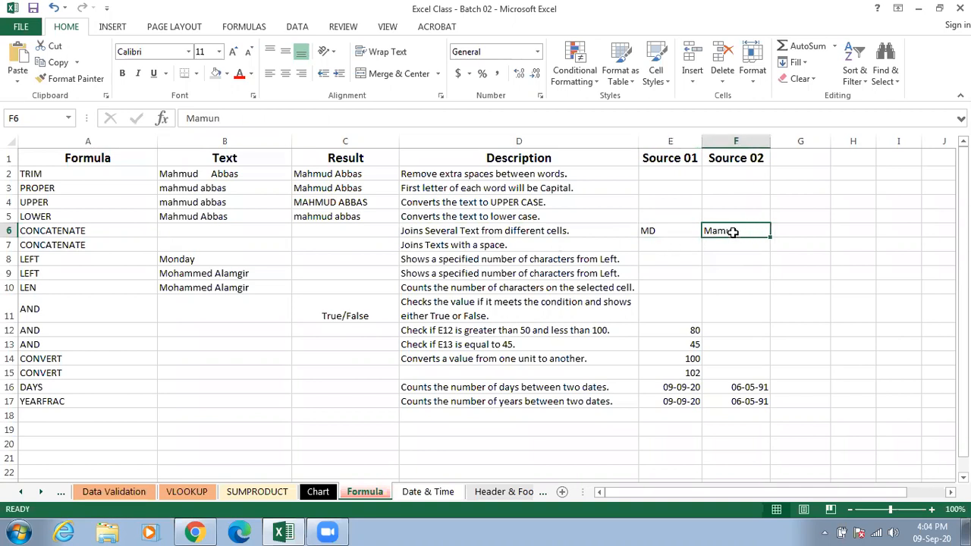
left_click(676, 234)
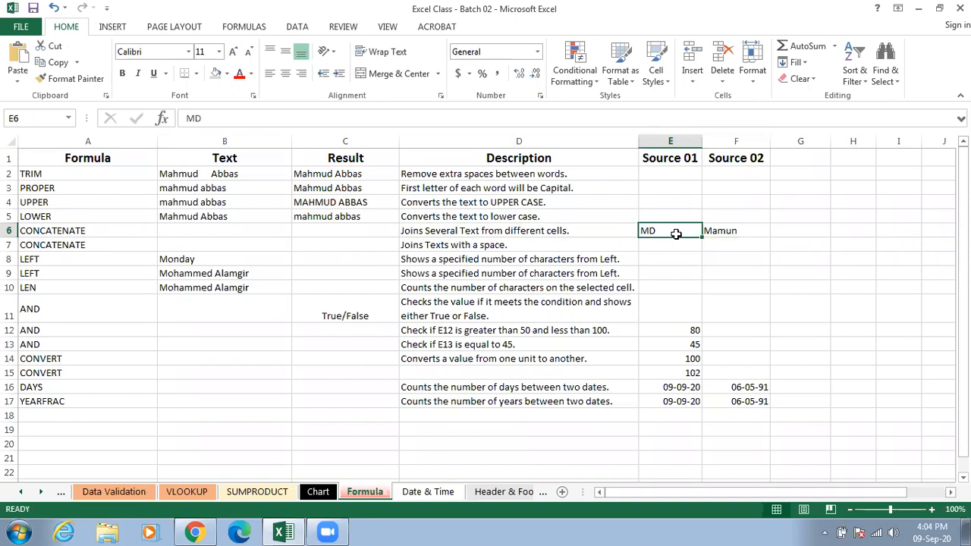
left_click(715, 233)
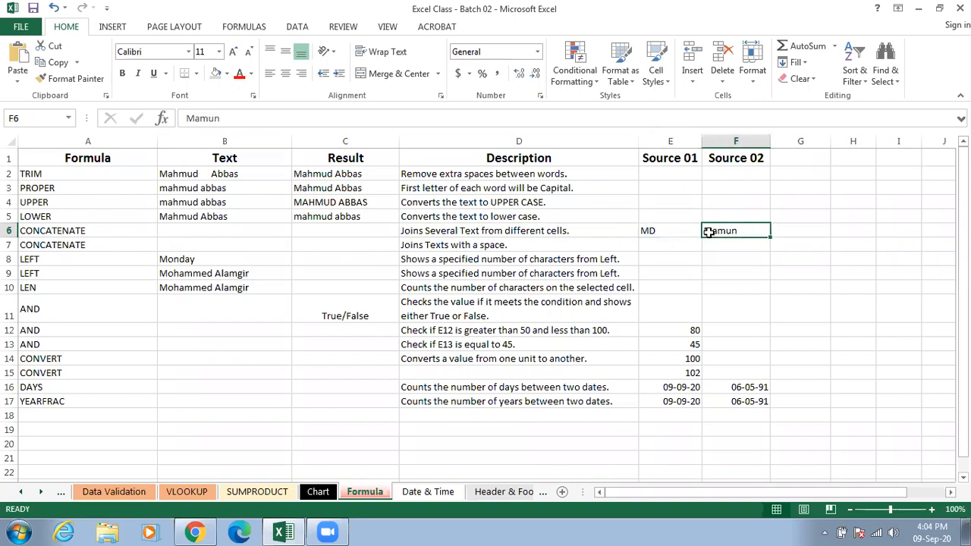
left_click(690, 236)
left_click(713, 234)
Enter =CONCATENATE(E6,F6) in C6 to join the two source texts, and compare the result with the source cells.
left_click(351, 232)
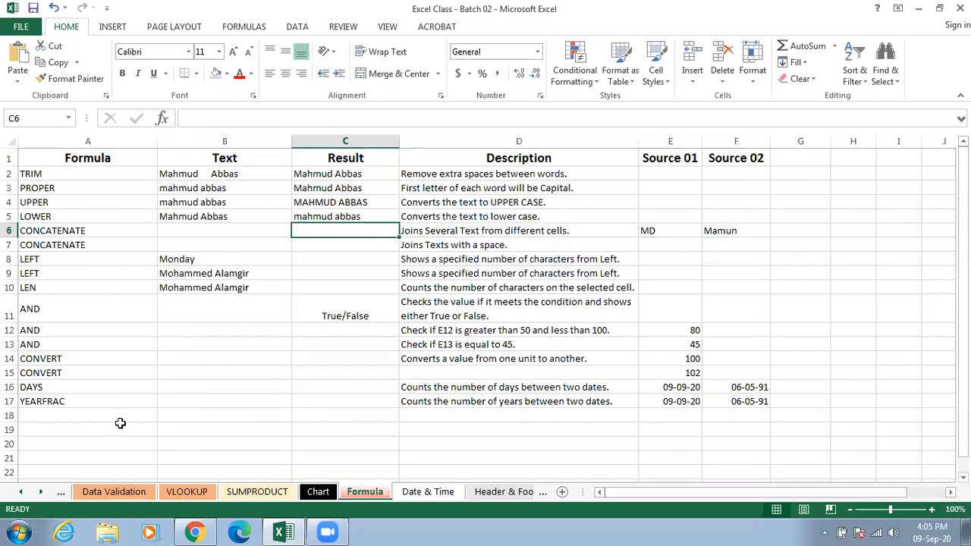
type("=CON")
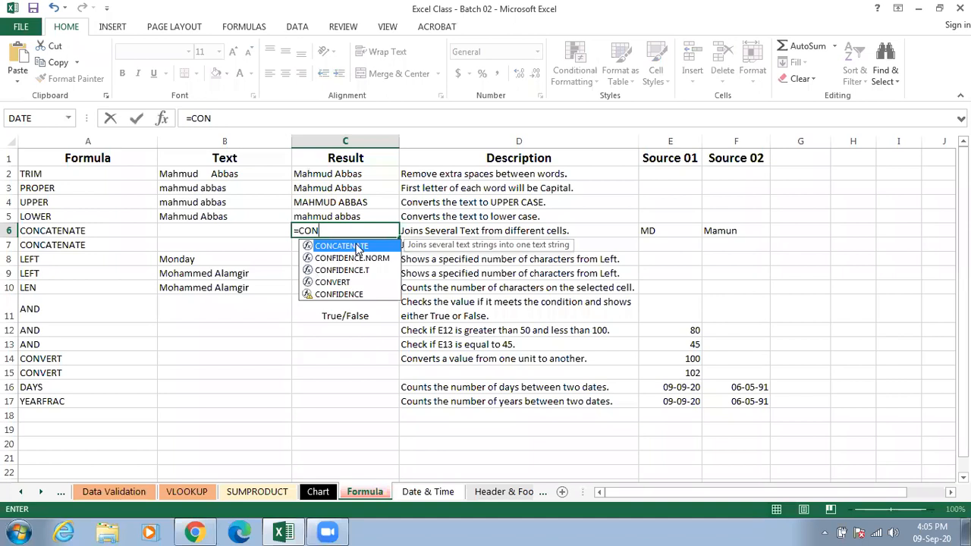
double_click(358, 248)
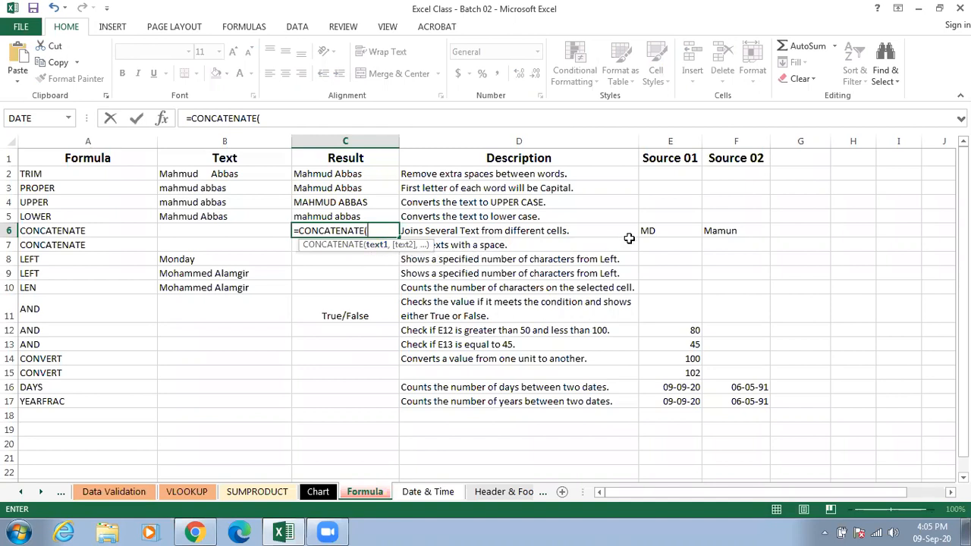
left_click(662, 232)
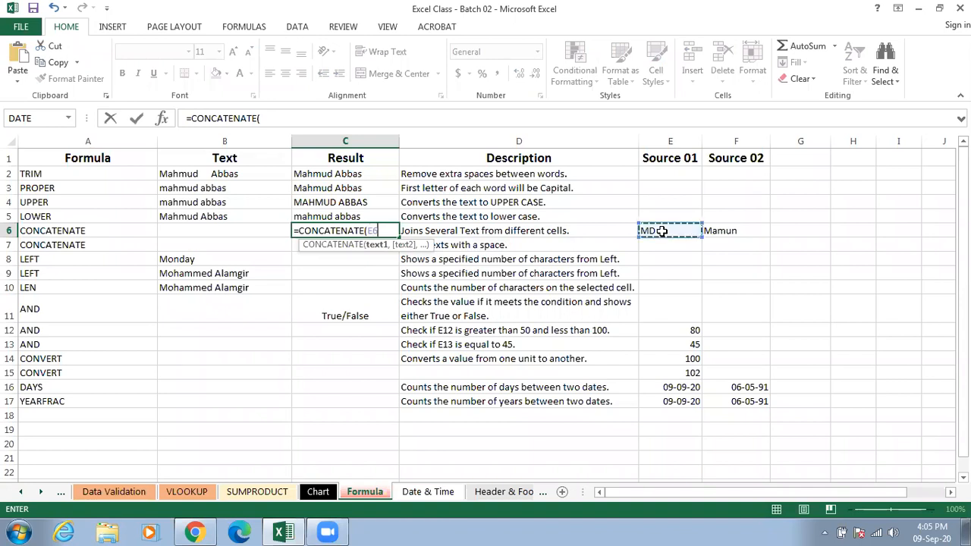
type(",")
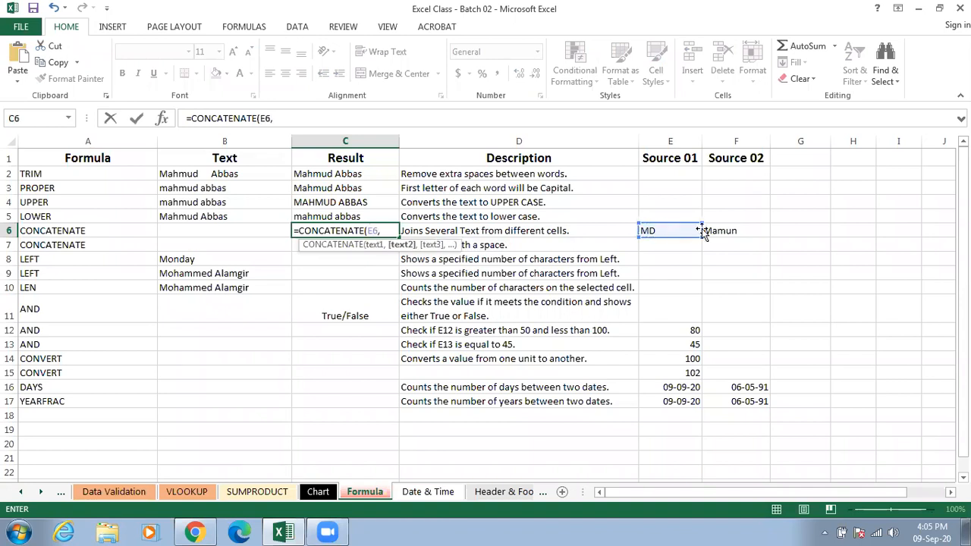
left_click(722, 231)
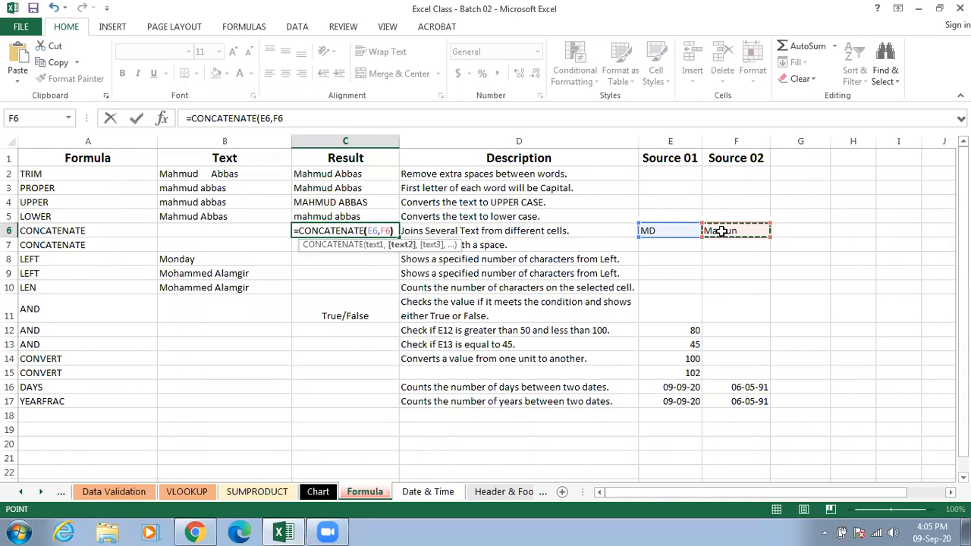
type(")")
key("Return")
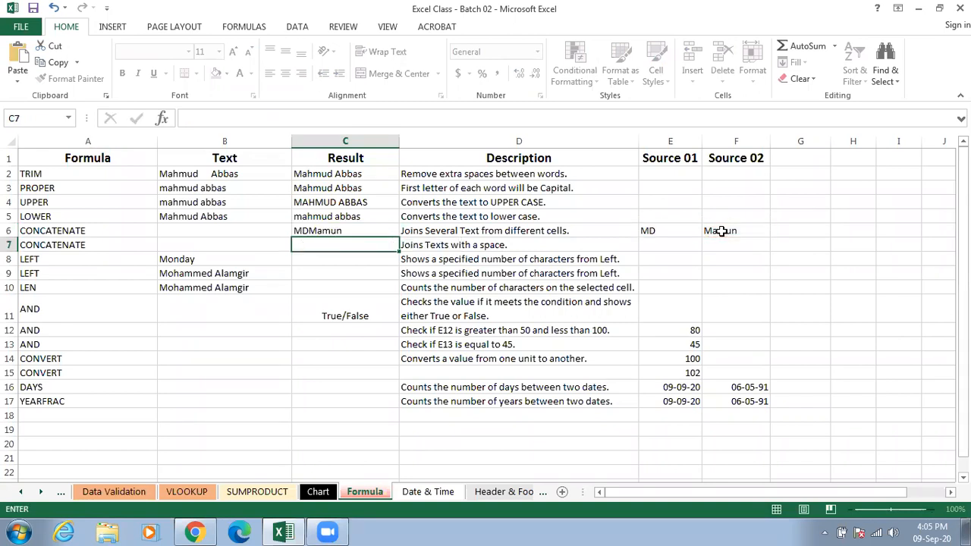
left_click(694, 230)
left_click(709, 233)
left_click(694, 231)
left_click(709, 230)
left_click(349, 231)
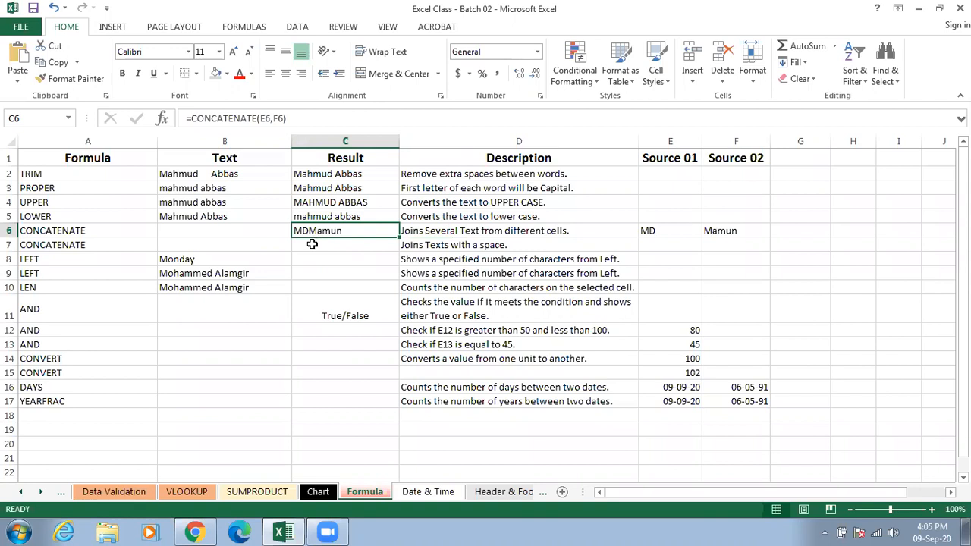
Copy the two source texts from E6:F6 into E7:F7 for the second CONCATENATE row, and select its Result cell C7.
left_click(315, 245)
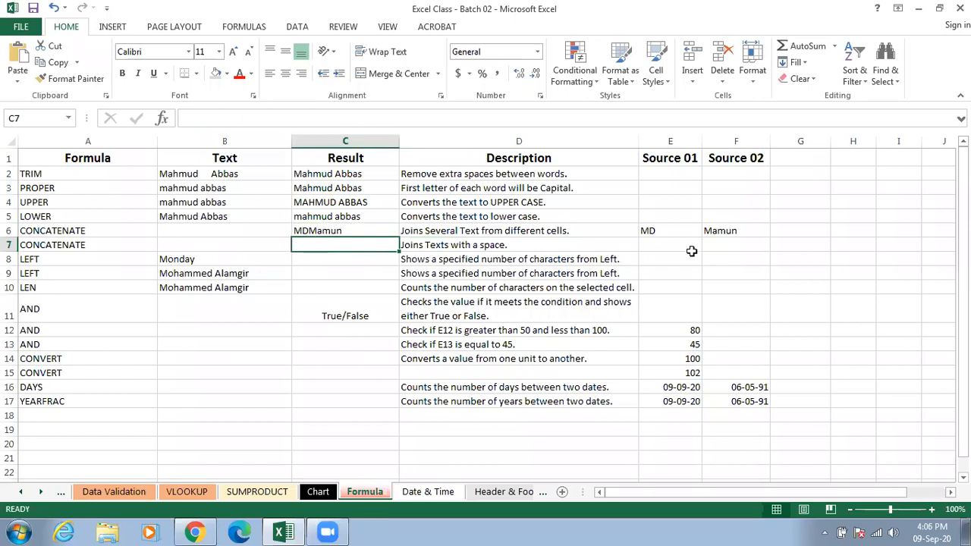
left_click_drag(667, 234, 735, 232)
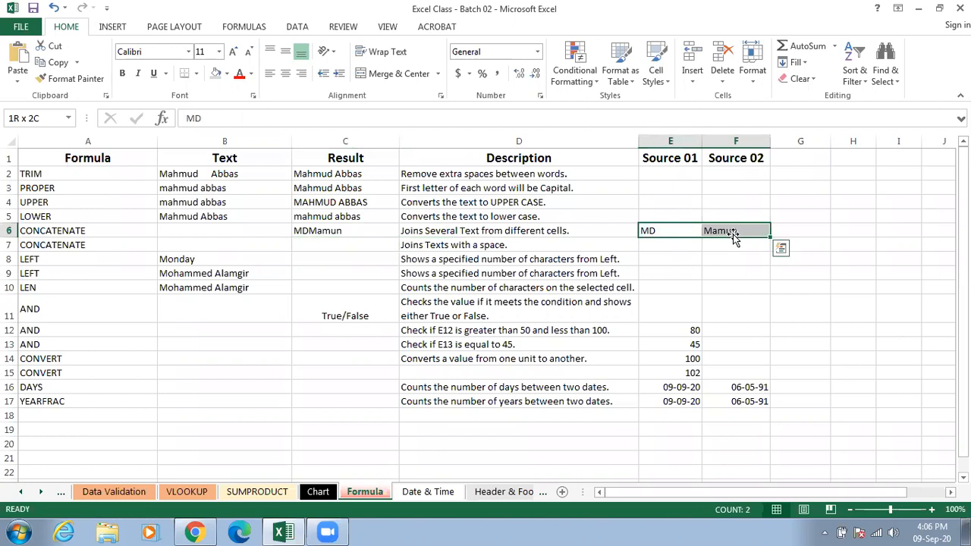
key("ctrl+c")
left_click(675, 245)
key("ctrl+v")
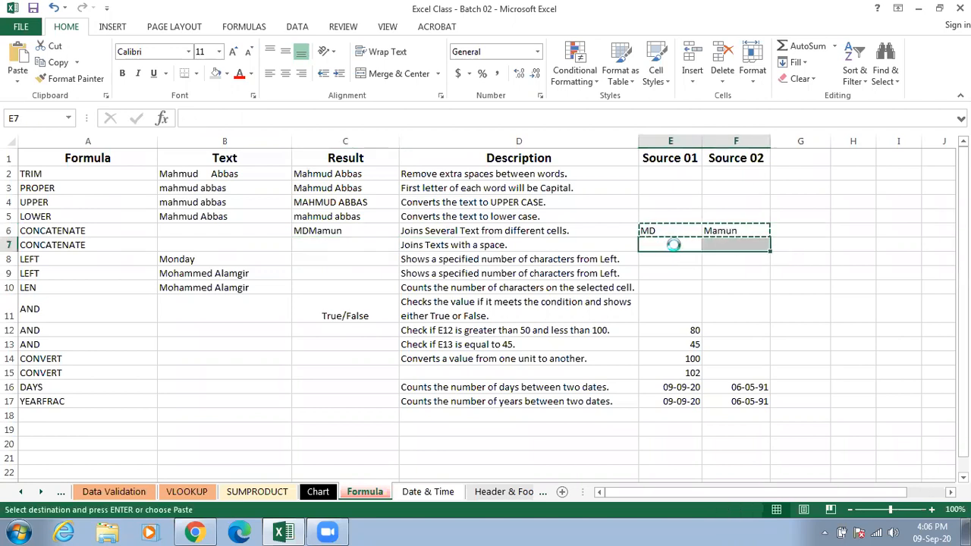
left_click(376, 247)
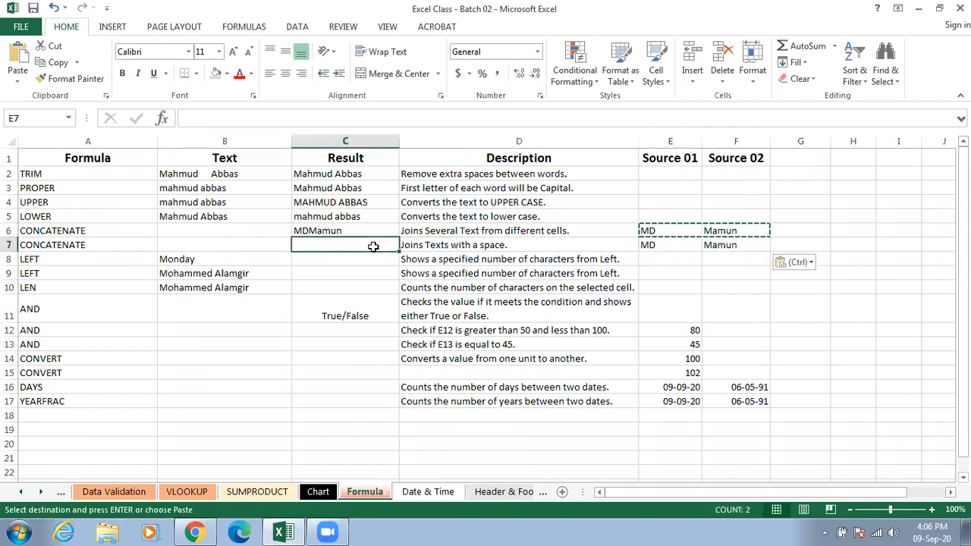
key("Escape")
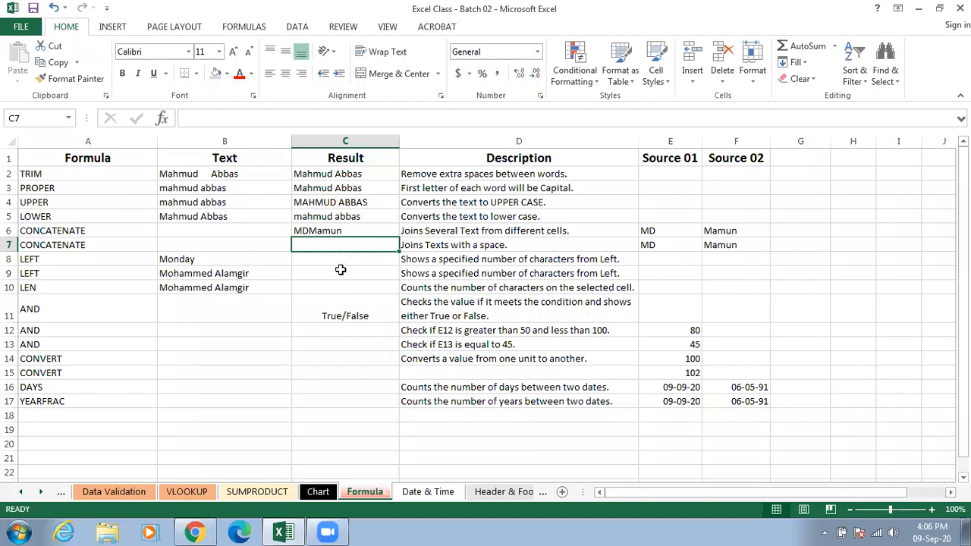
Enter =CONCATENATE(E7, " ", F7) in C7 to join the two source texts with a space between them.
type("=CON")
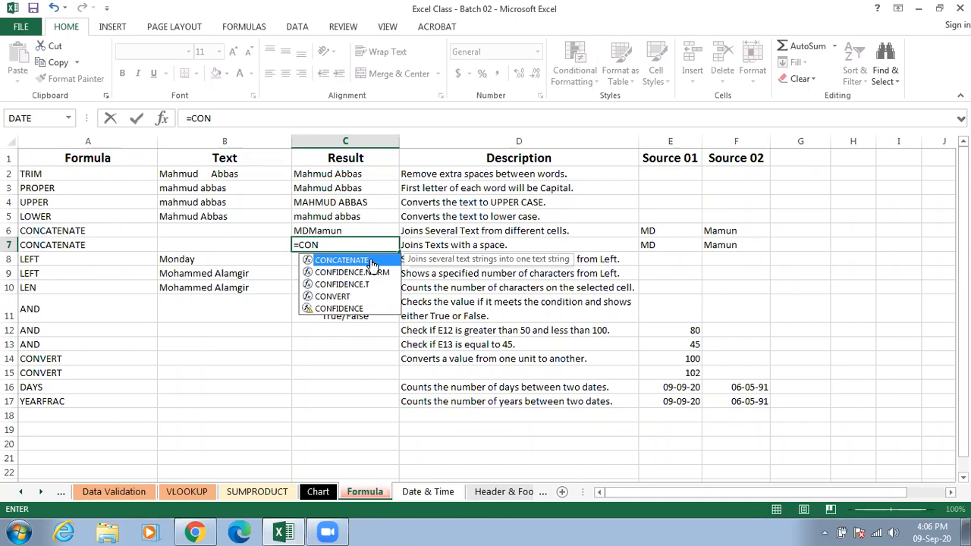
double_click(370, 261)
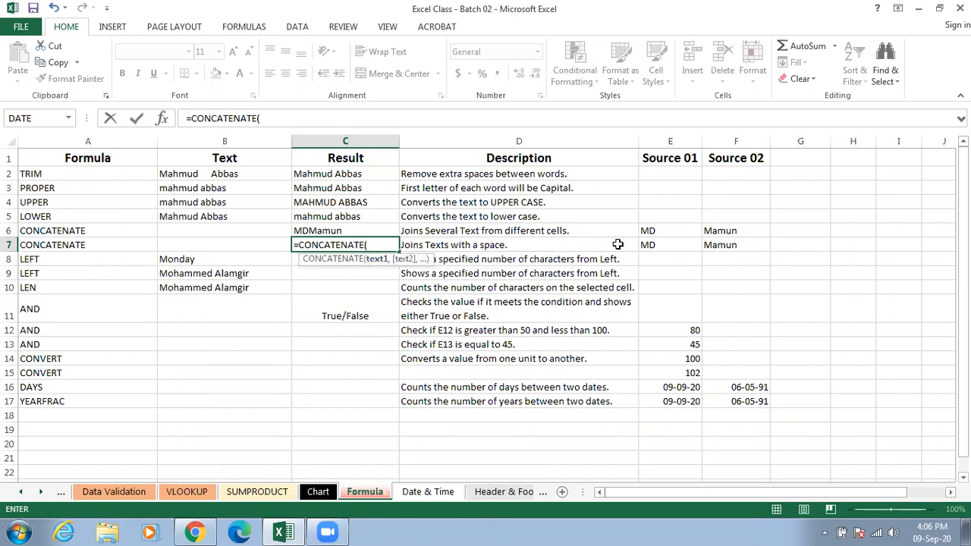
left_click(656, 246)
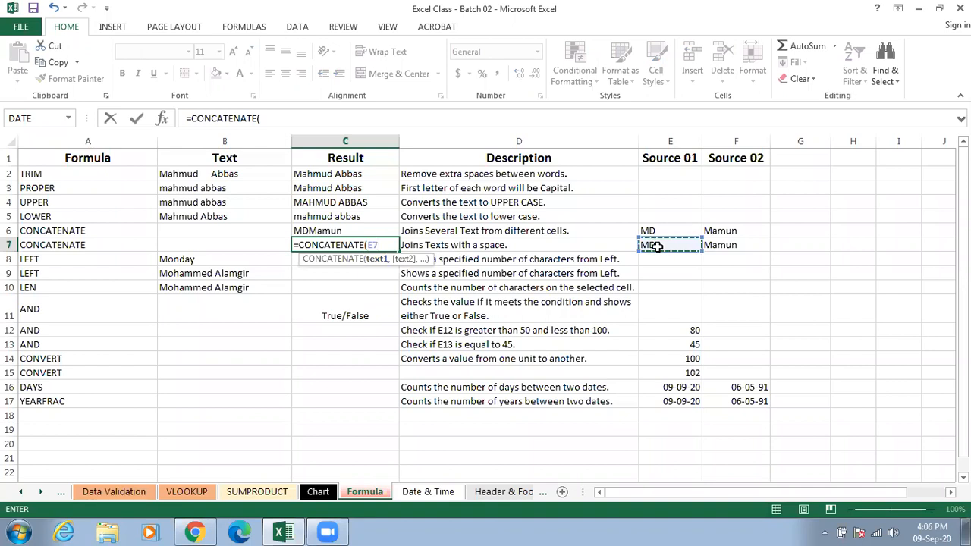
type(",")
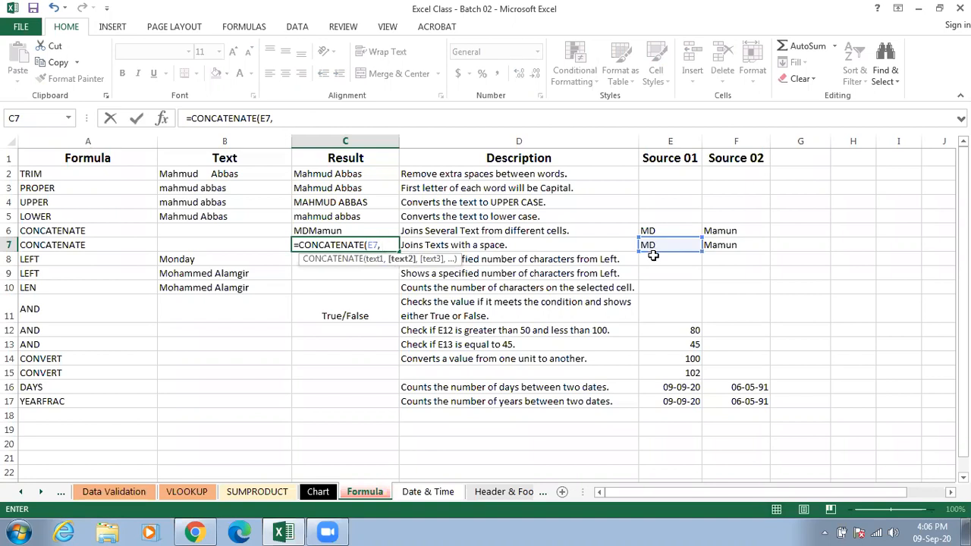
type("\"")
type("\",")
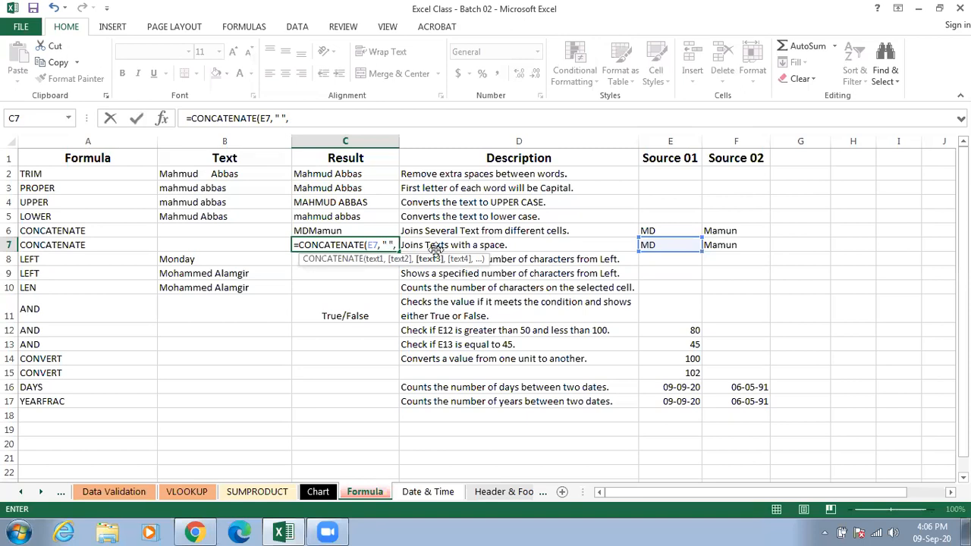
left_click(733, 245)
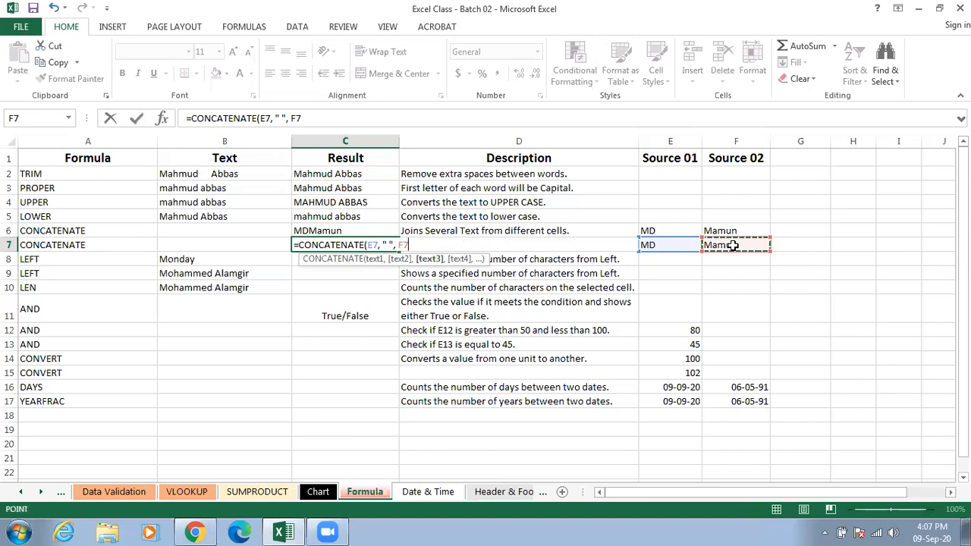
type(")")
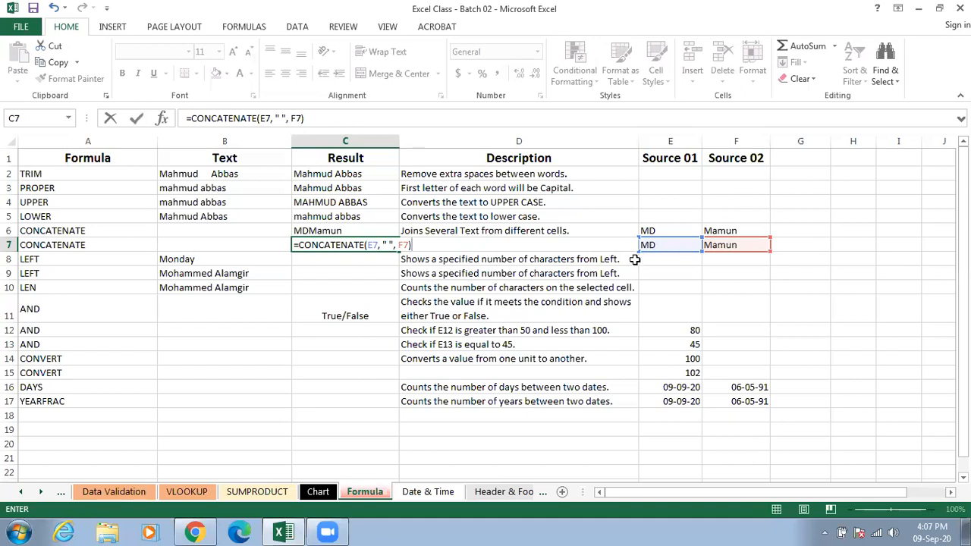
key("Return")
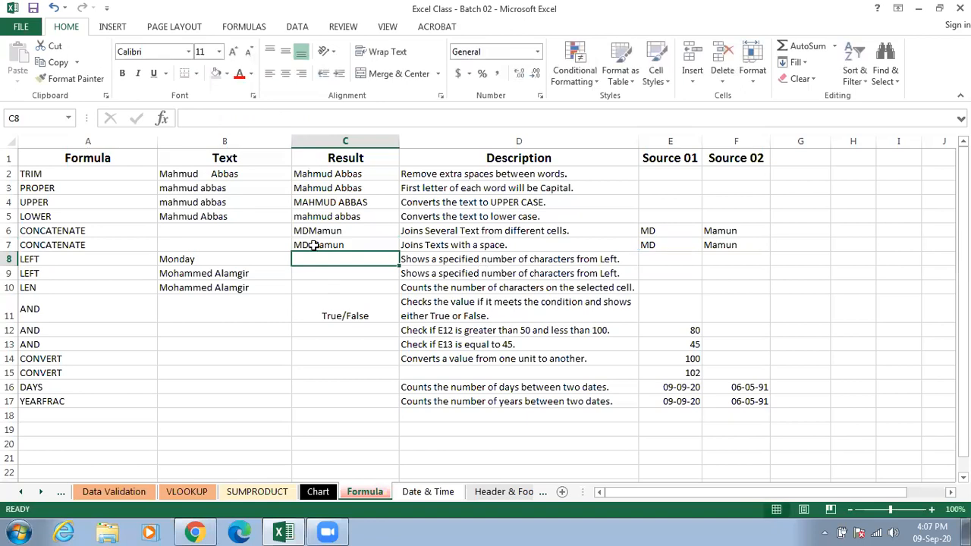
Examine the C7 formula's cell references and space argument, and compare its result with source cells E7 and F7.
left_click(315, 246)
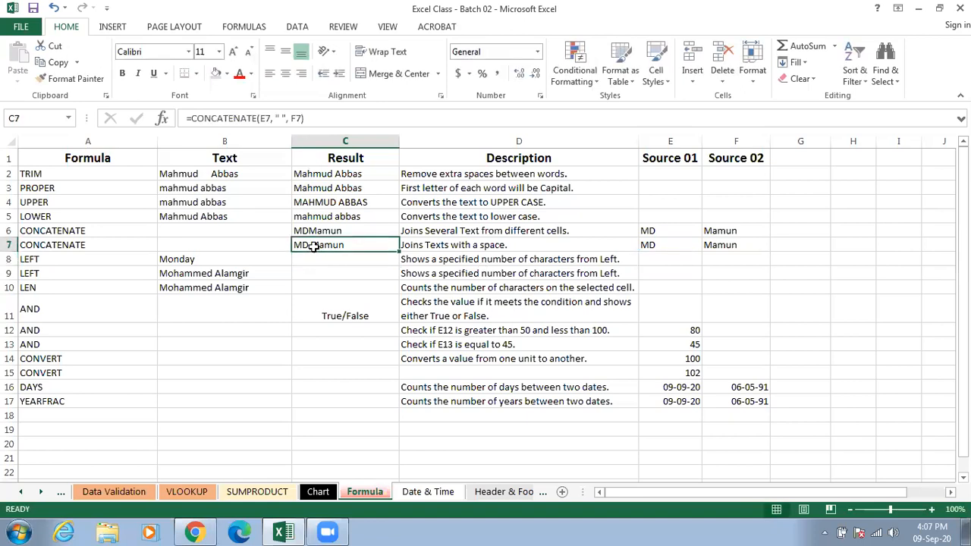
double_click(321, 245)
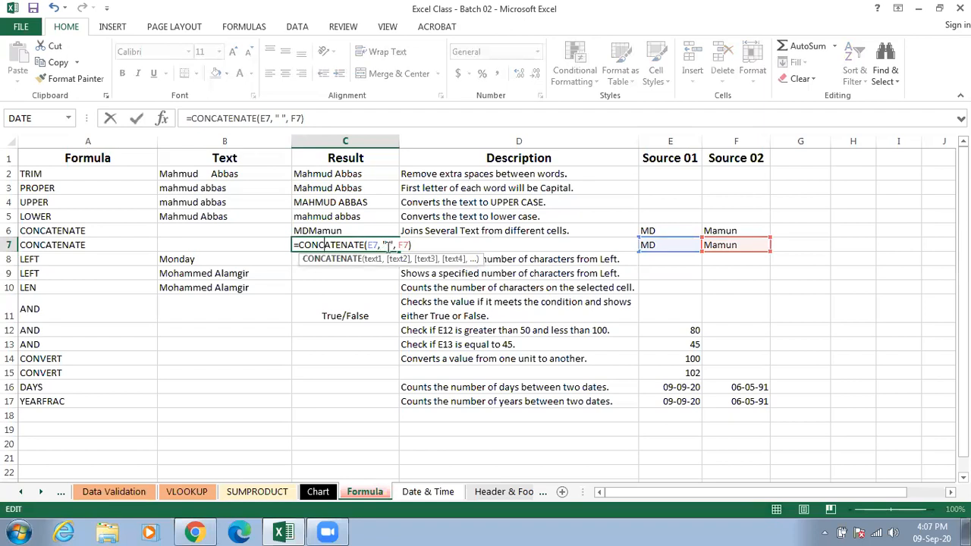
left_click(386, 245)
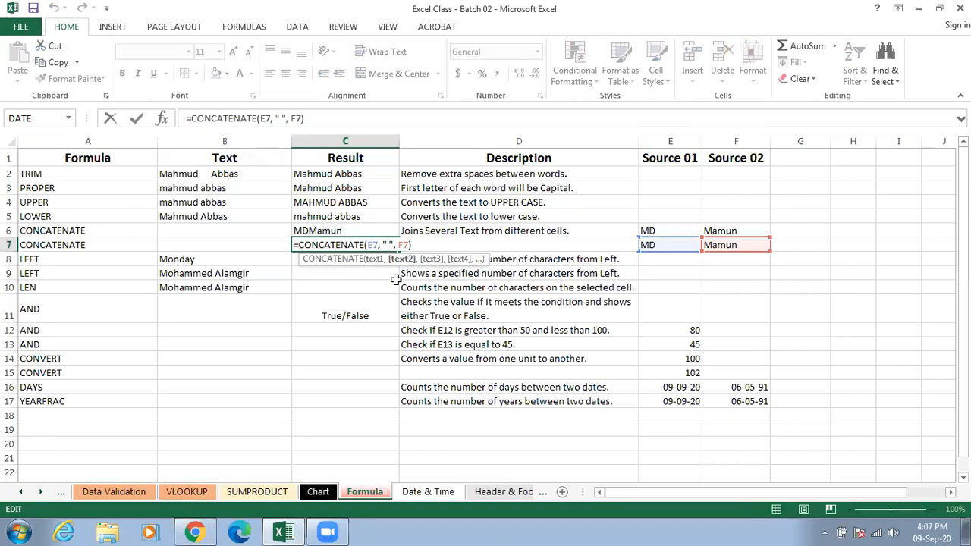
key("ctrl+Return")
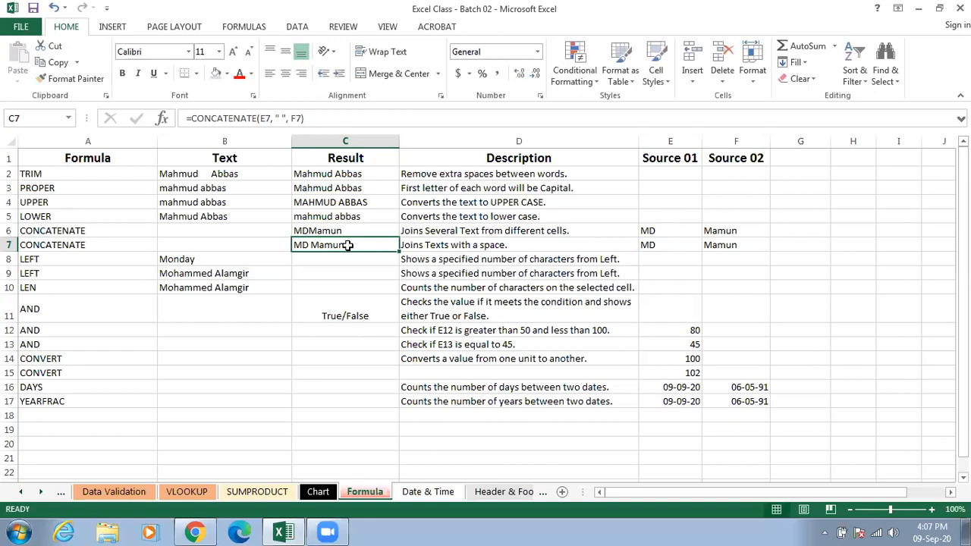
left_click(687, 245)
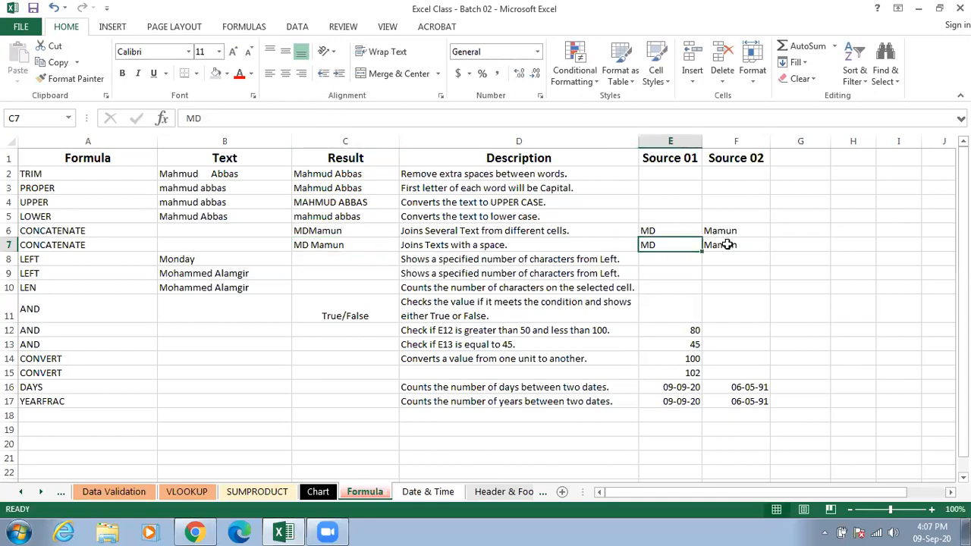
left_click(726, 244)
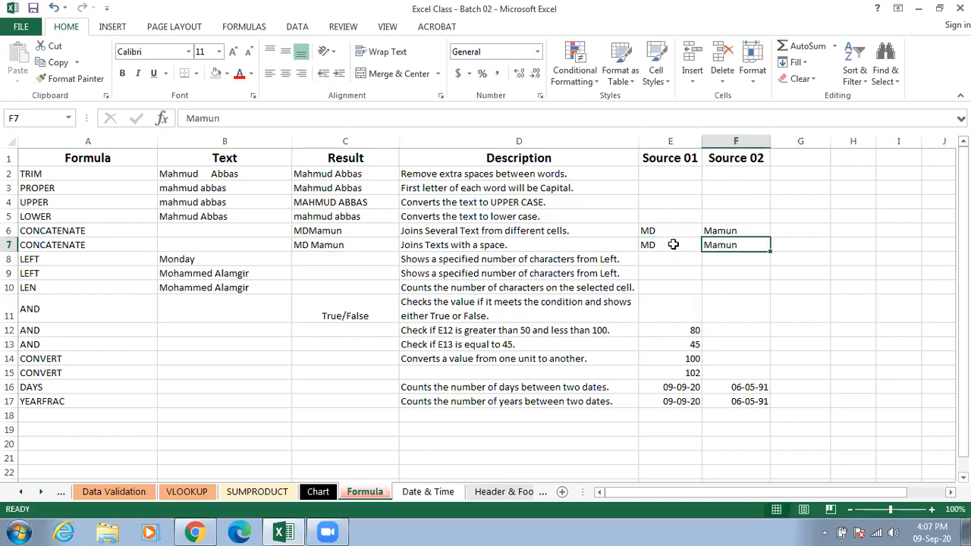
left_click(379, 246)
double_click(378, 247)
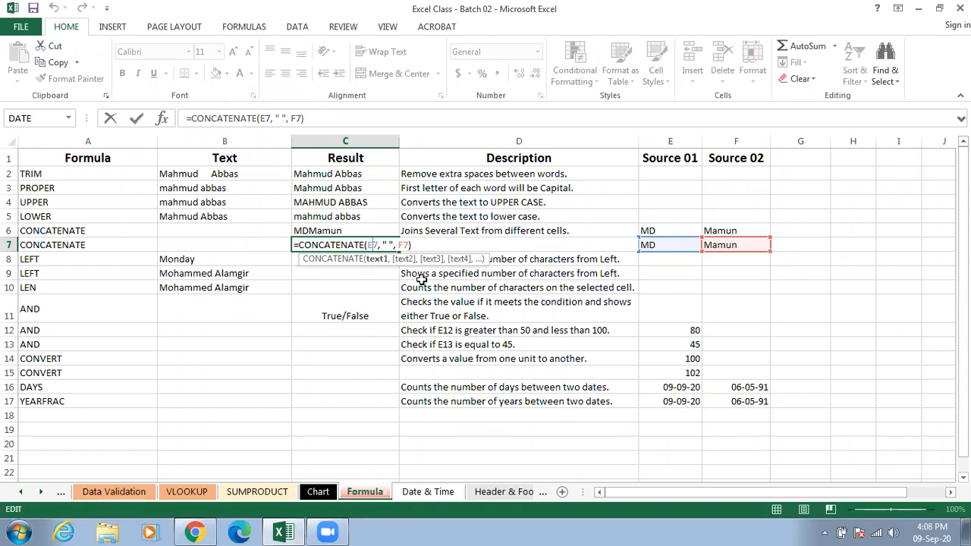
key("ctrl+Return")
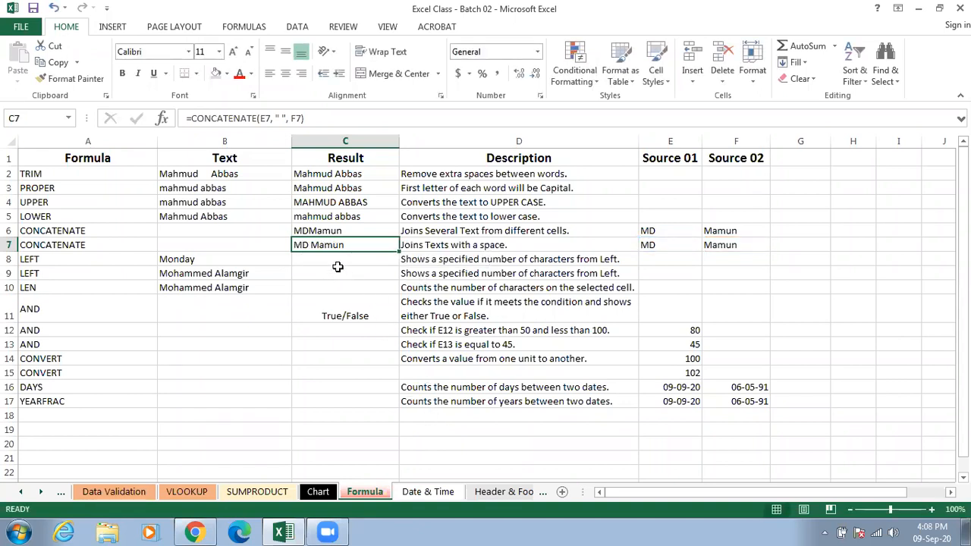
Review the first LEFT row's function name, description and sample text in row 8, ending on its Result cell.
left_click(110, 260)
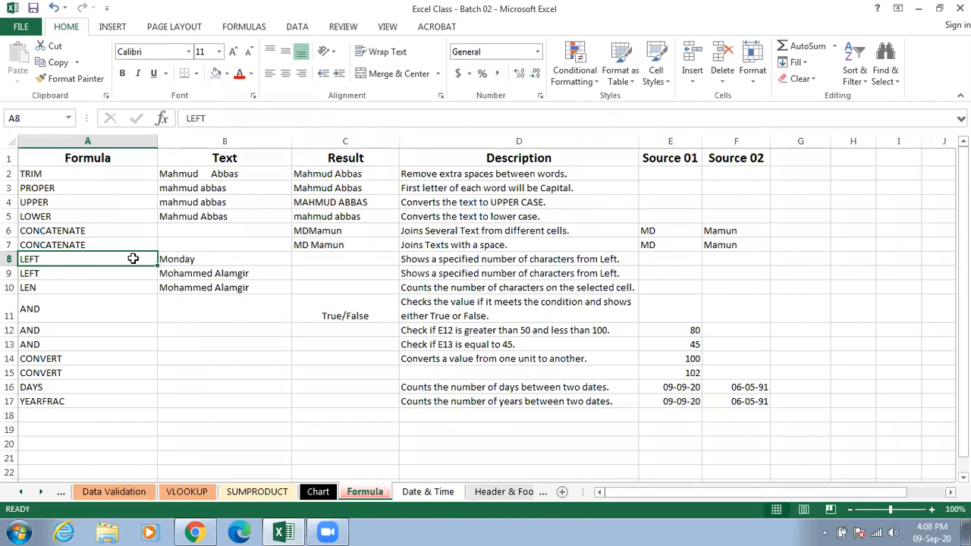
left_click(450, 263)
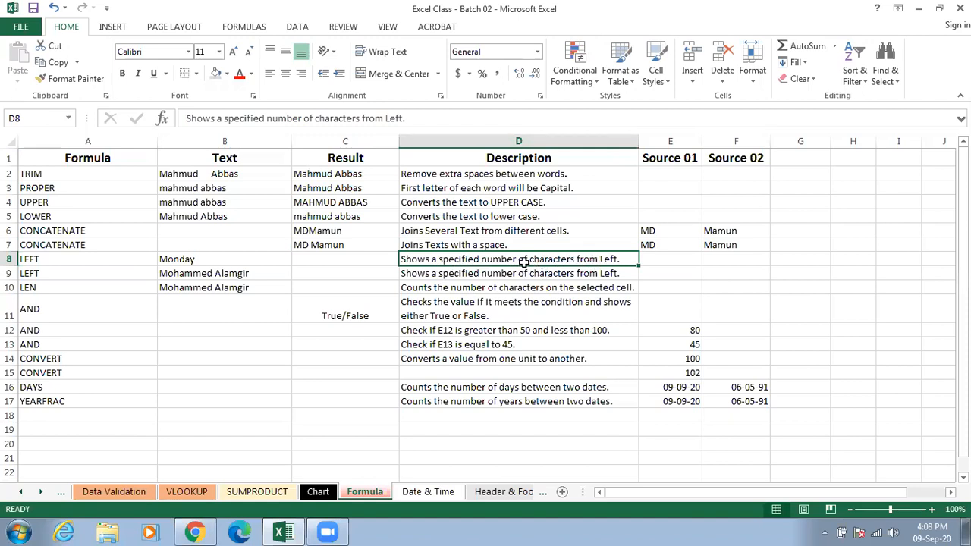
left_click(184, 260)
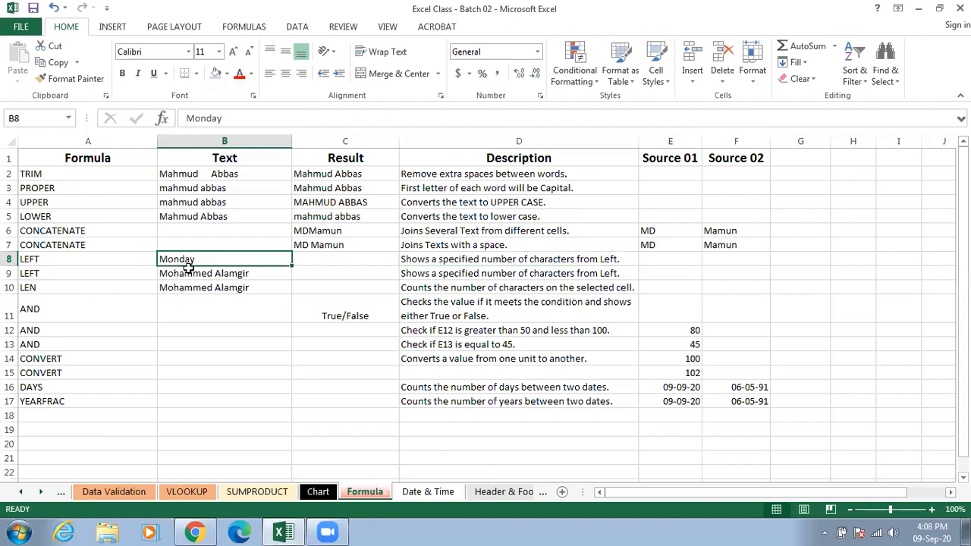
left_click(305, 259)
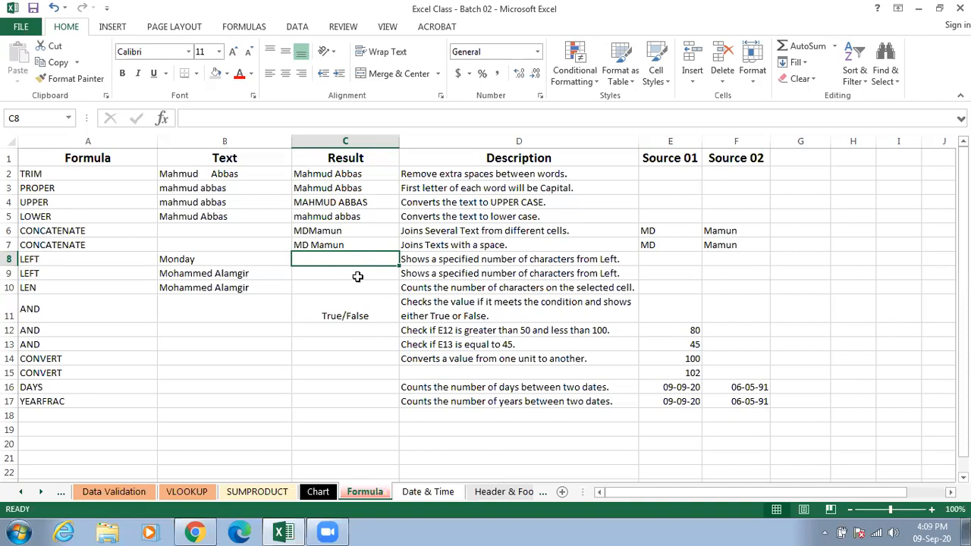
Enter =LEFT(B8,1) in C8 to extract the first character of the sample text.
type("=")
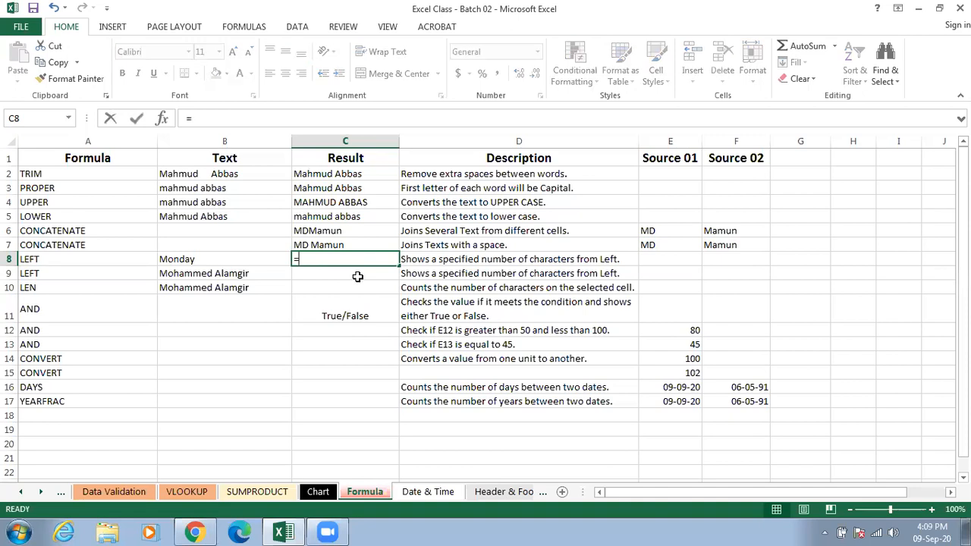
type("LEFT")
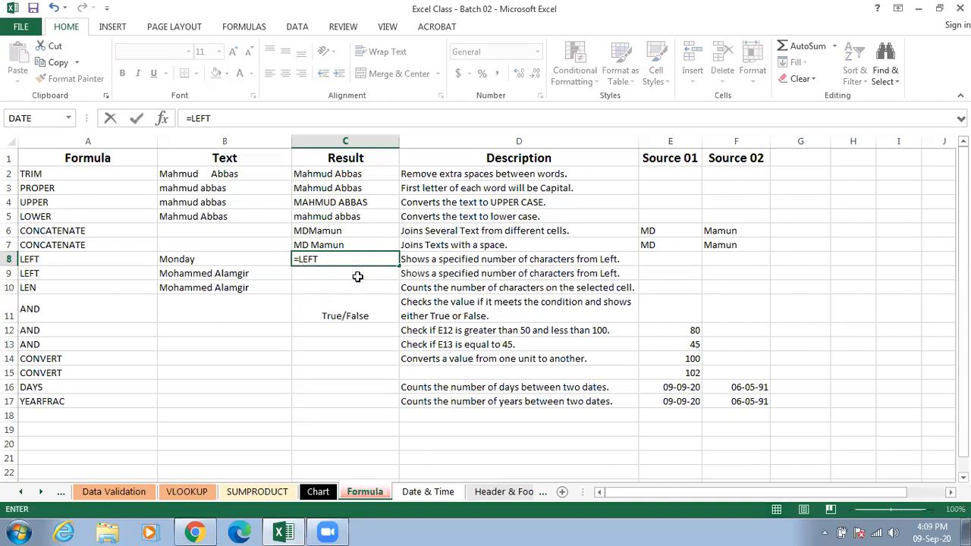
key("Tab")
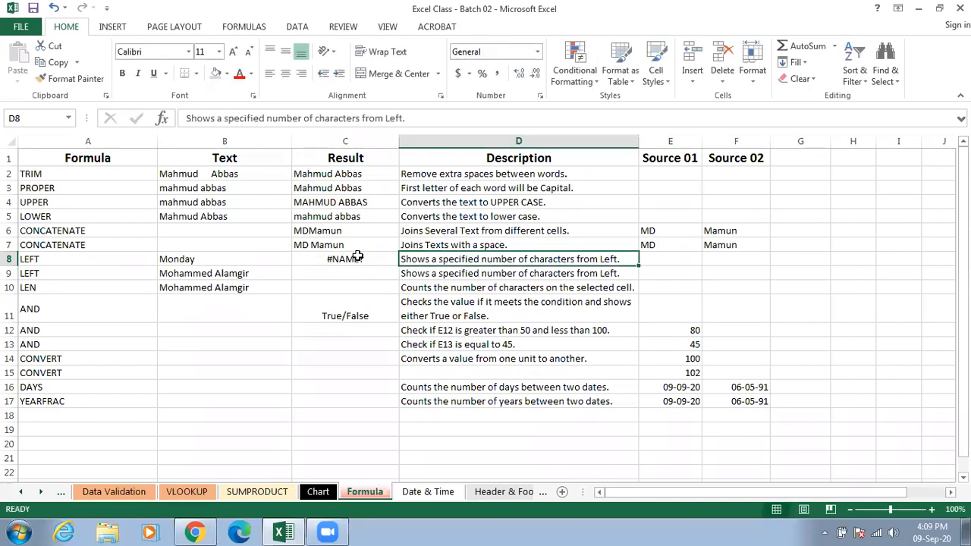
double_click(358, 259)
key("Tab")
double_click(358, 259)
key("BackSpace")
key("Tab")
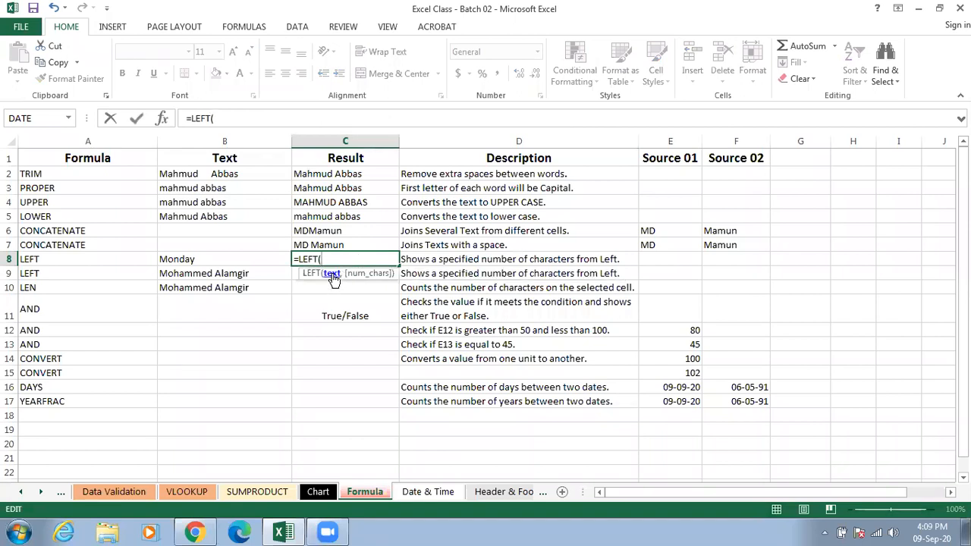
left_click(210, 258)
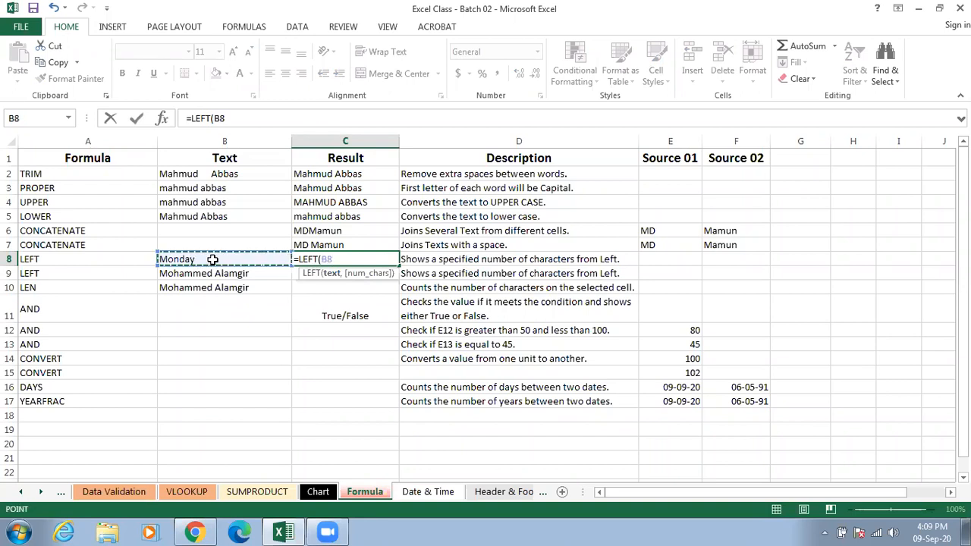
type(",1")
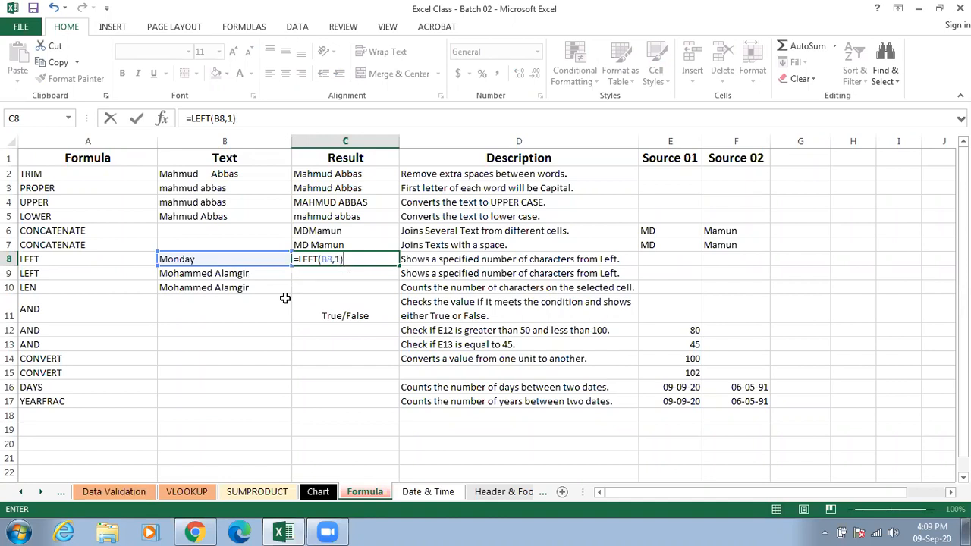
key("Return")
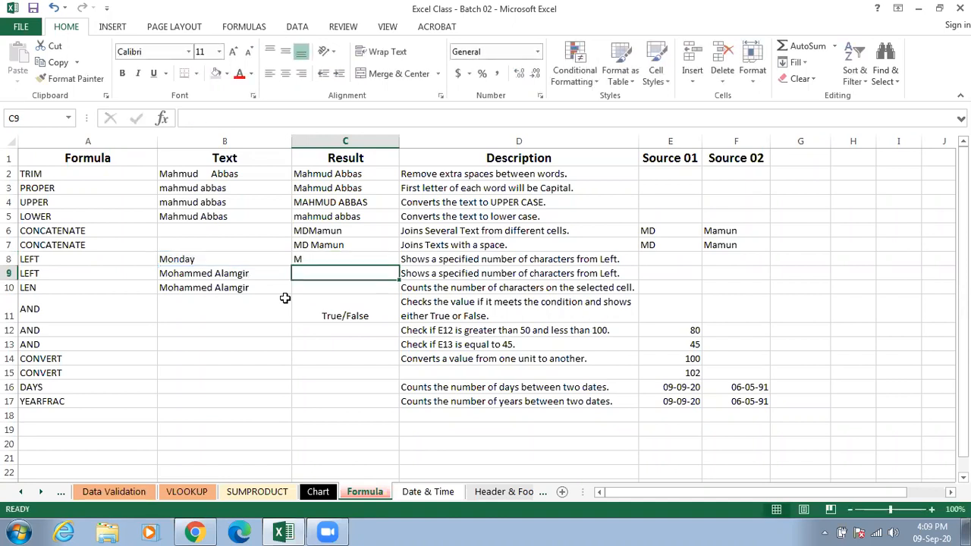
Change the number of characters in the C8 LEFT formula to 3.
left_click(331, 259)
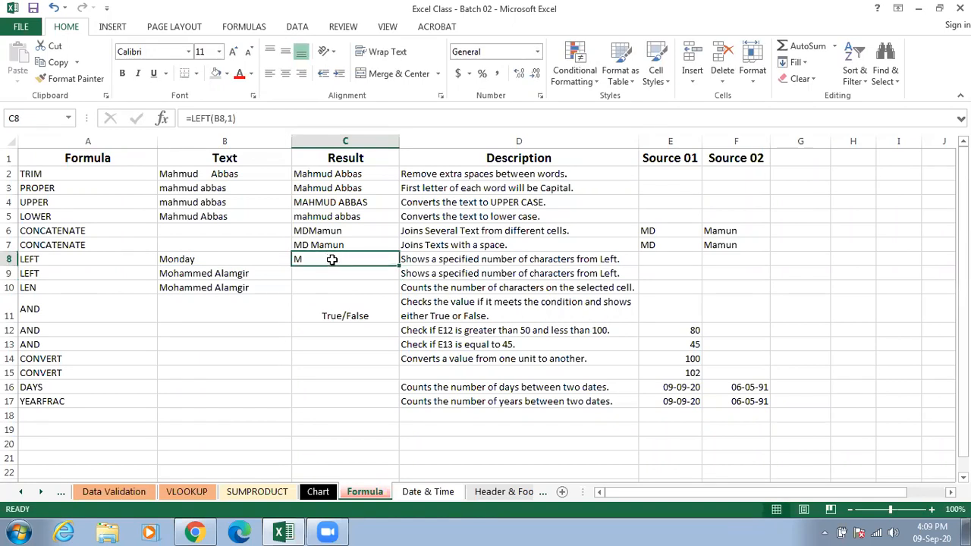
double_click(331, 259)
left_click(336, 259)
key("BackSpace")
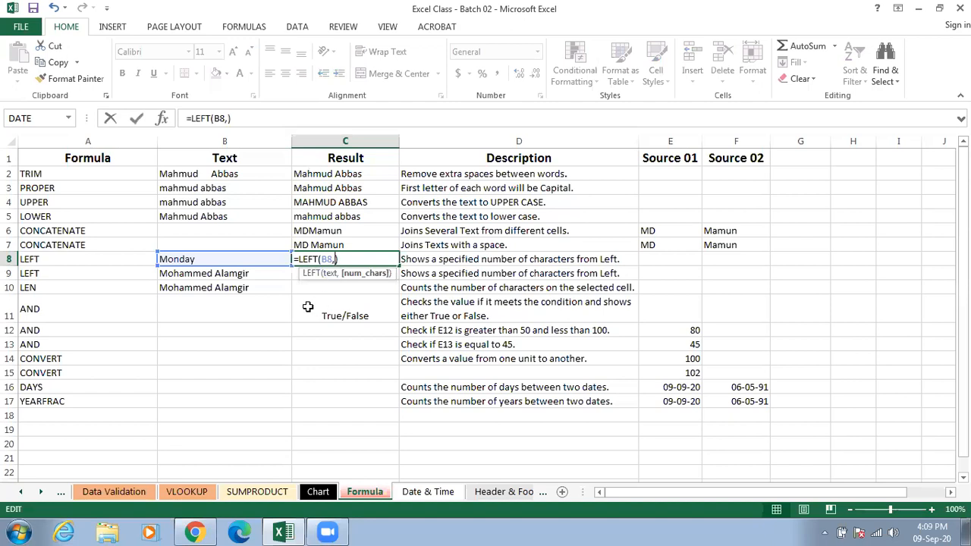
type("3")
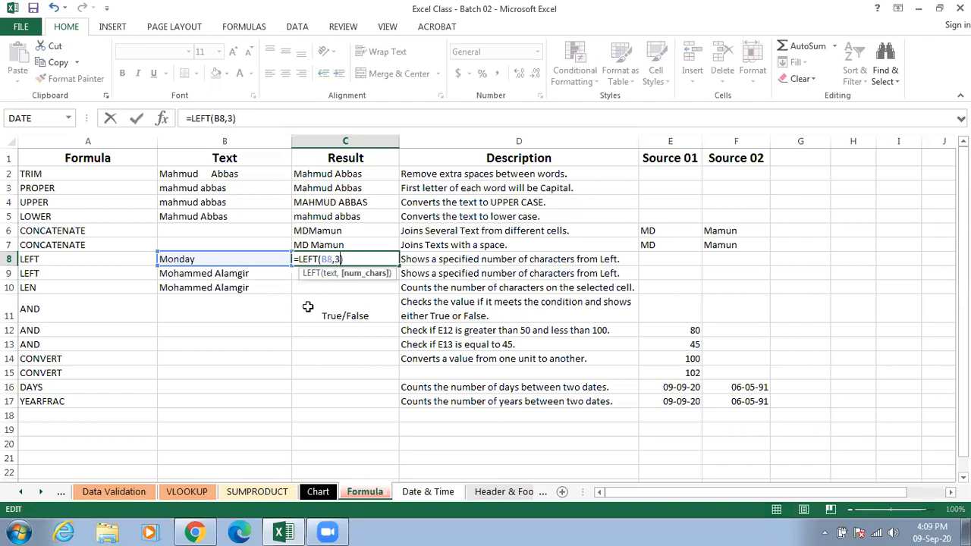
key("Return")
Set the character count of the LEFT formula in C8 to 4.
left_click(344, 259)
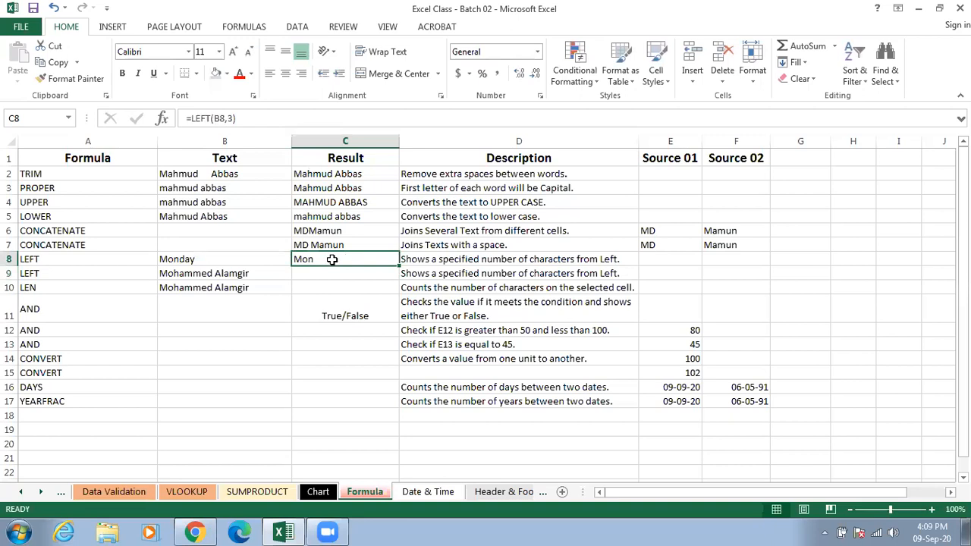
double_click(346, 260)
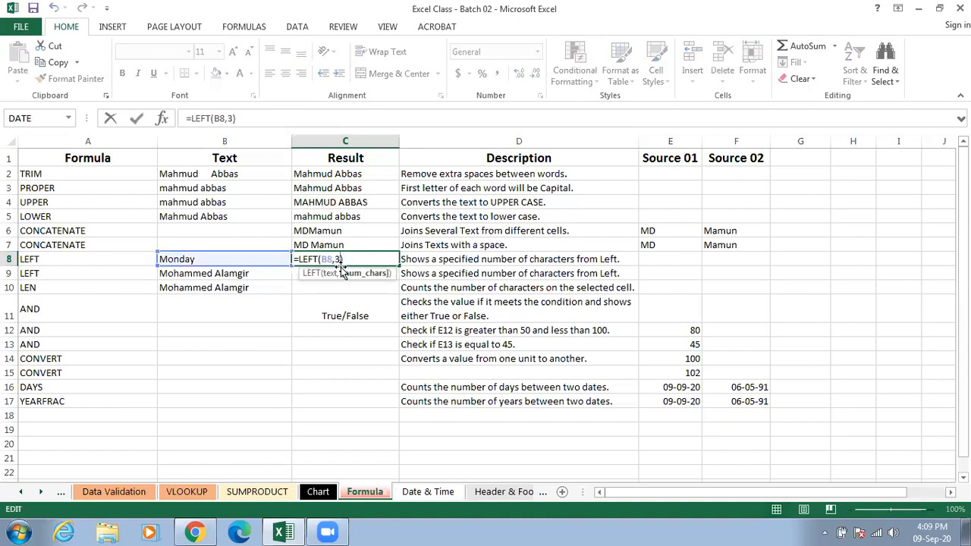
key("BackSpace")
type("4")
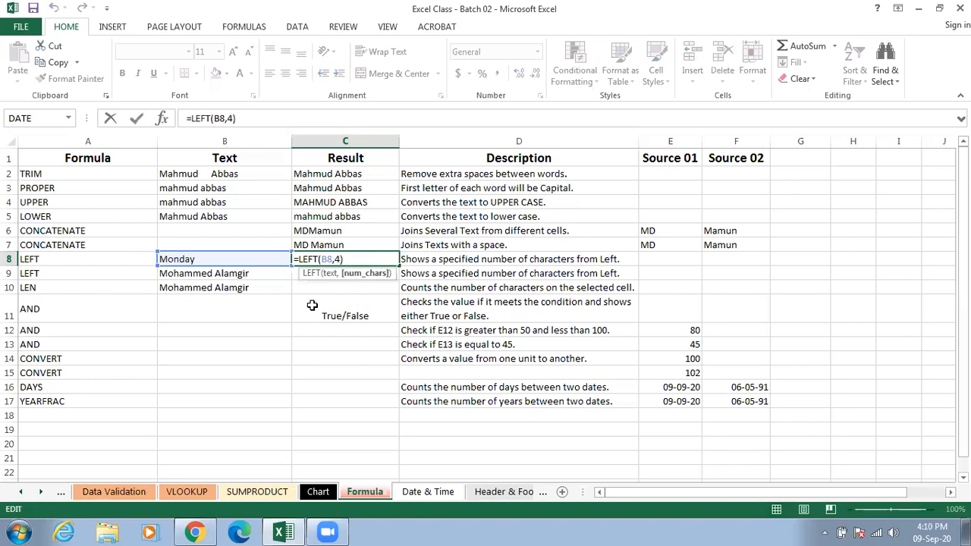
key("Return")
Set the number of characters in the C8 LEFT formula to 3.
left_click(361, 260)
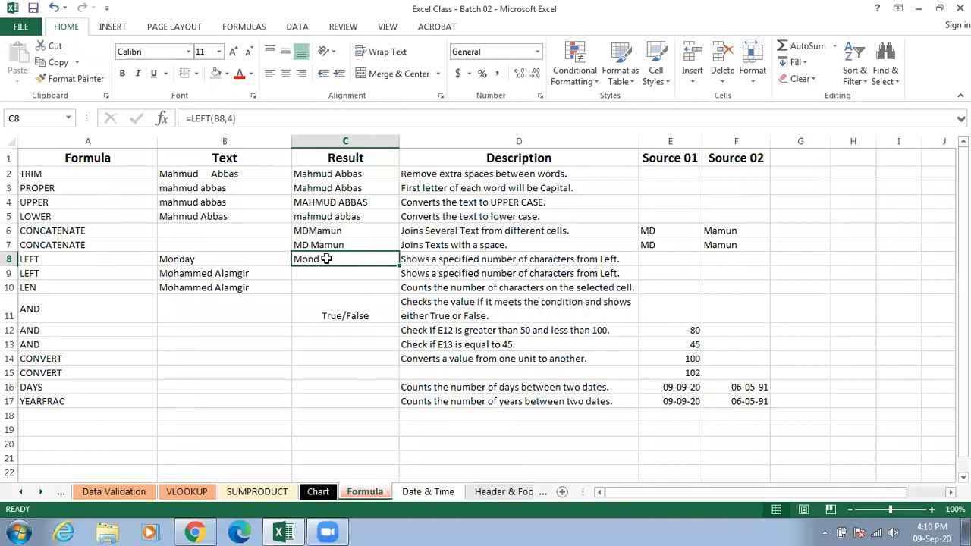
double_click(328, 259)
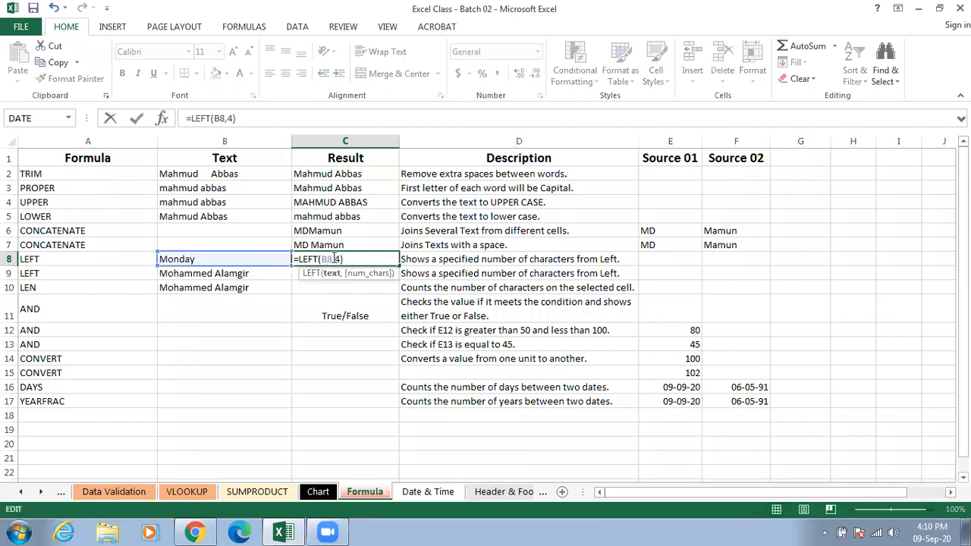
key("BackSpace")
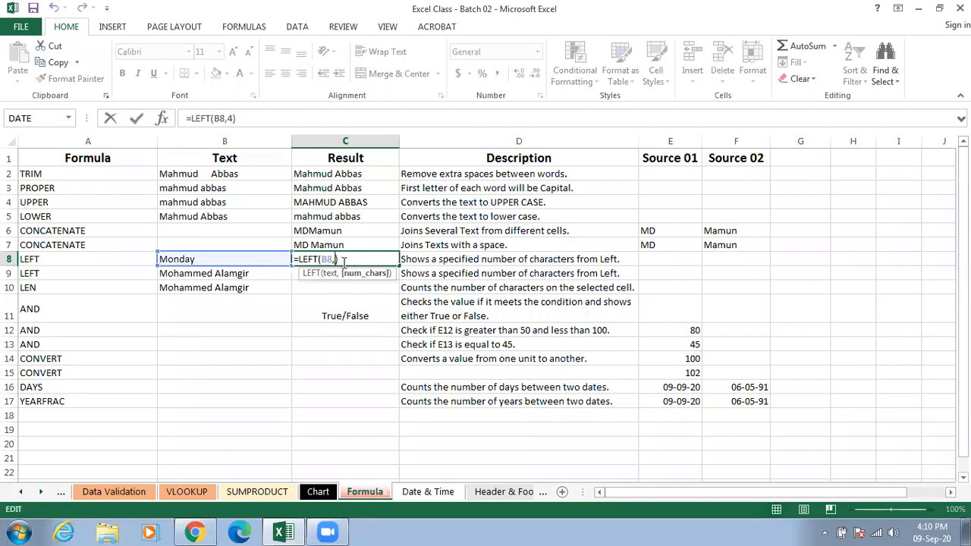
type("3")
key("Return")
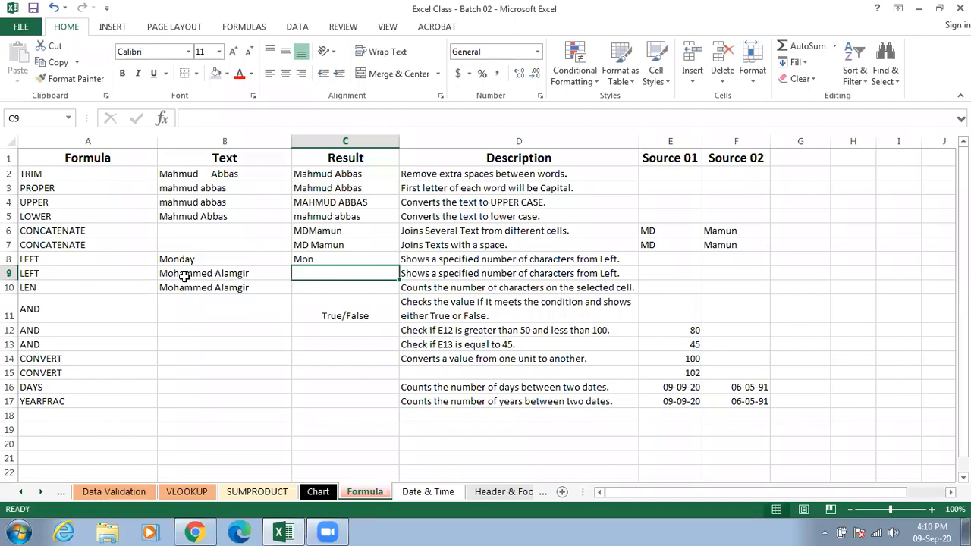
Enter =LEFT(B9,10) in C9 to extract the first 10 characters of the full name.
left_click(245, 273)
left_click(336, 273)
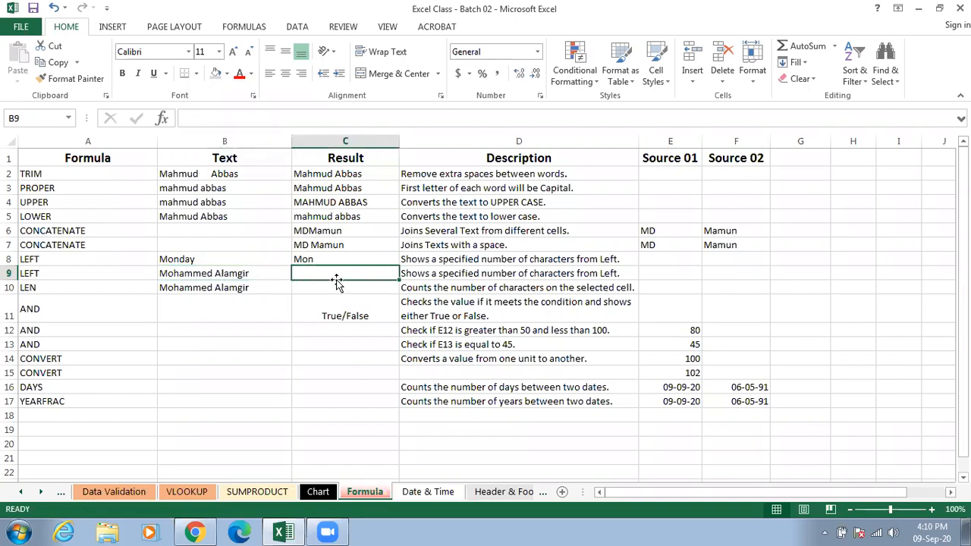
type("=")
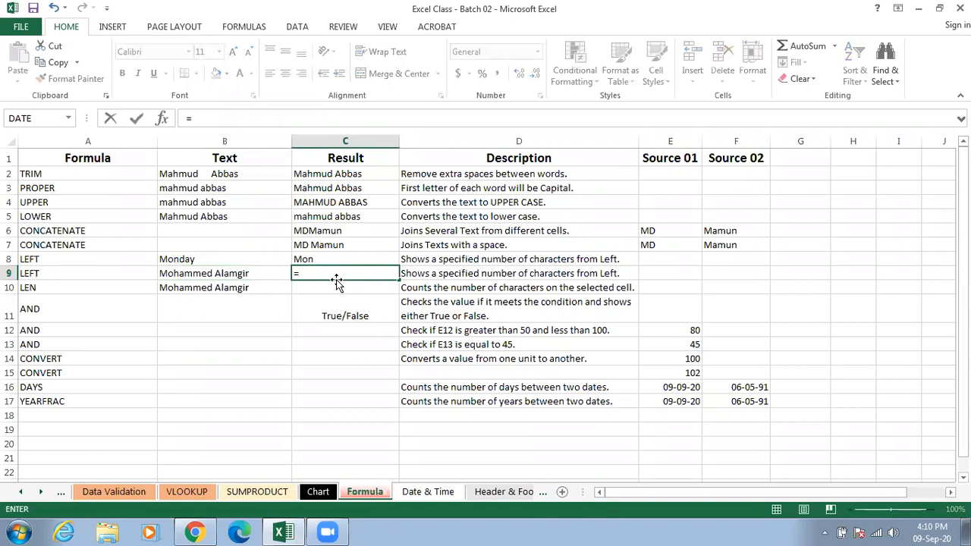
type("left")
key("Tab")
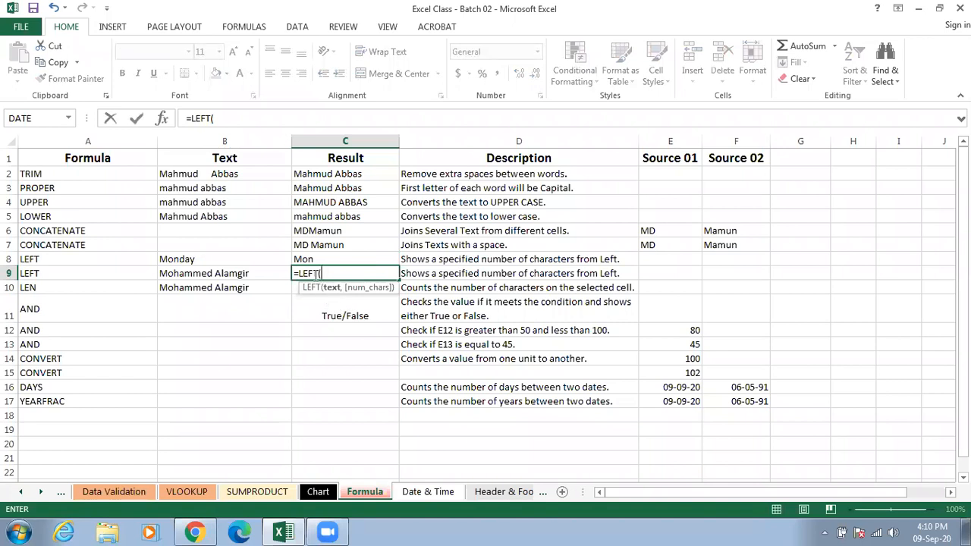
left_click(237, 275)
type(",")
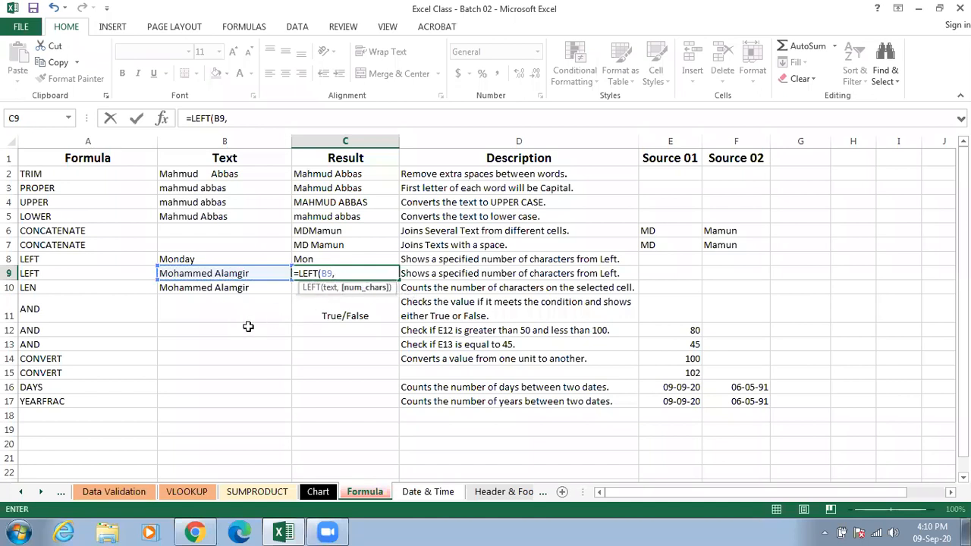
type("10)")
key("Return")
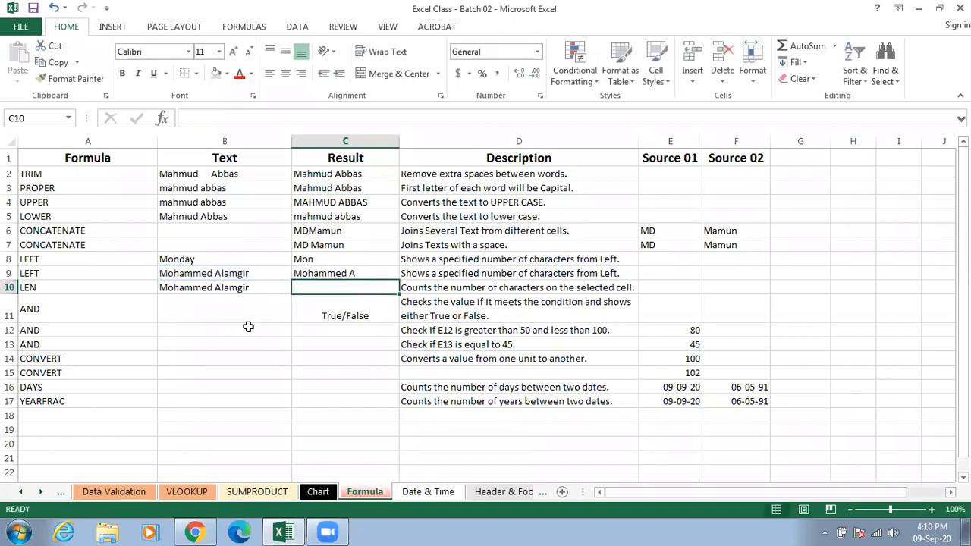
Change the number of characters in the C9 LEFT formula to 7.
left_click(345, 273)
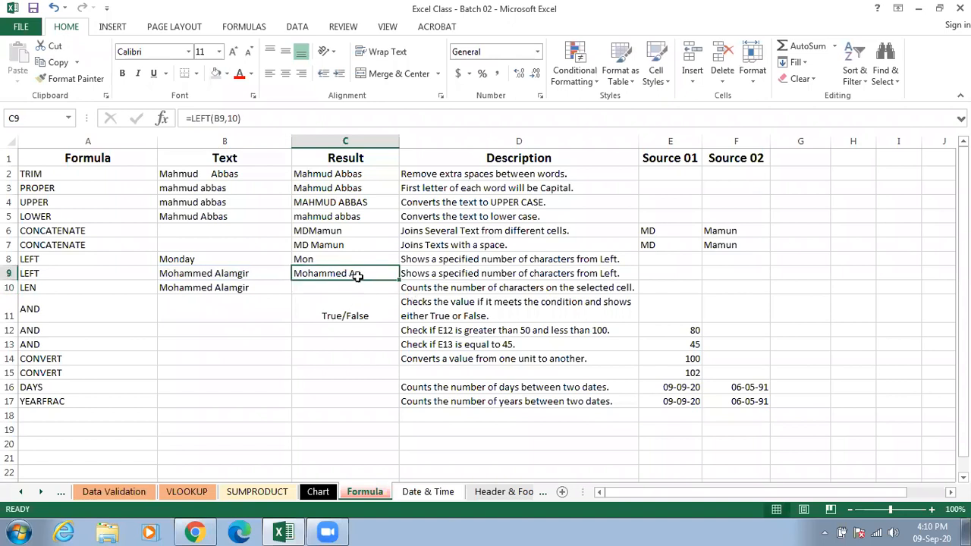
double_click(359, 274)
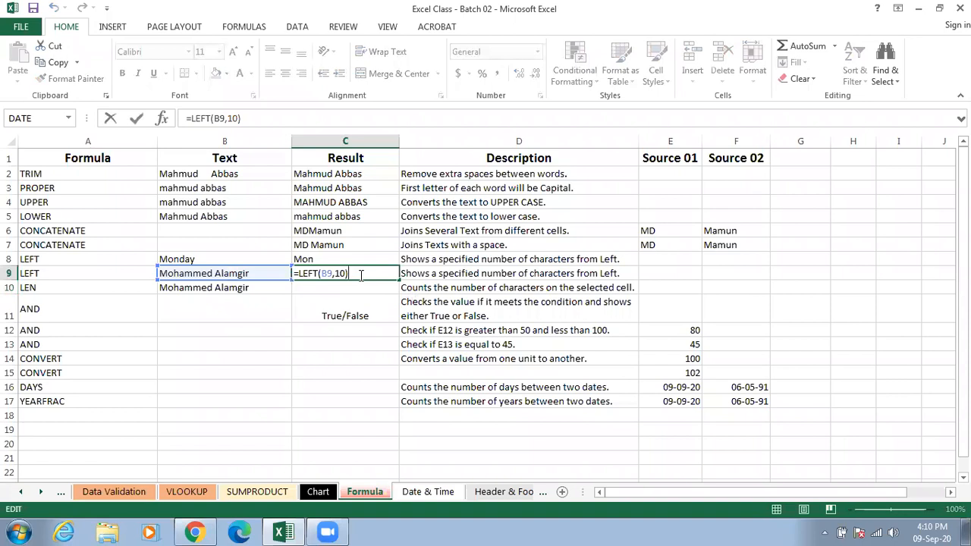
key("Escape")
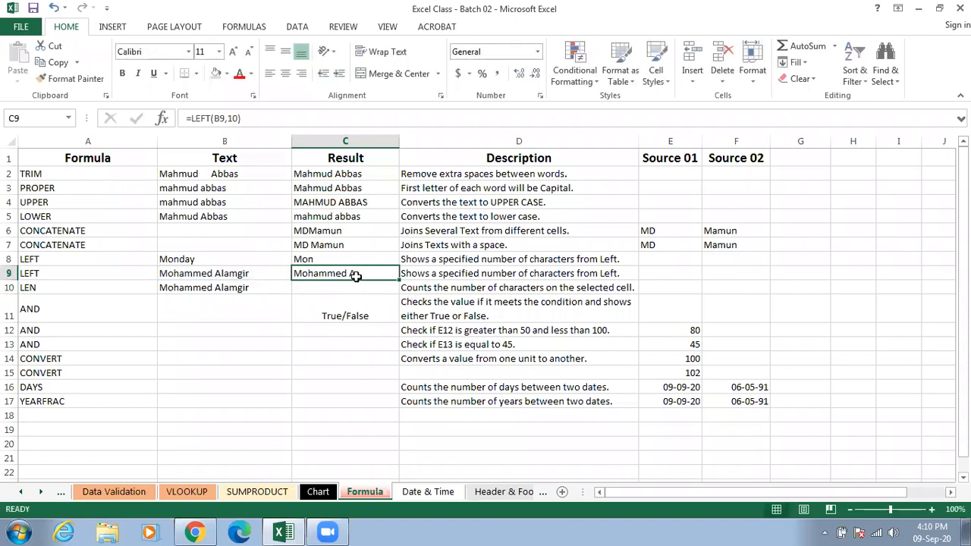
double_click(363, 274)
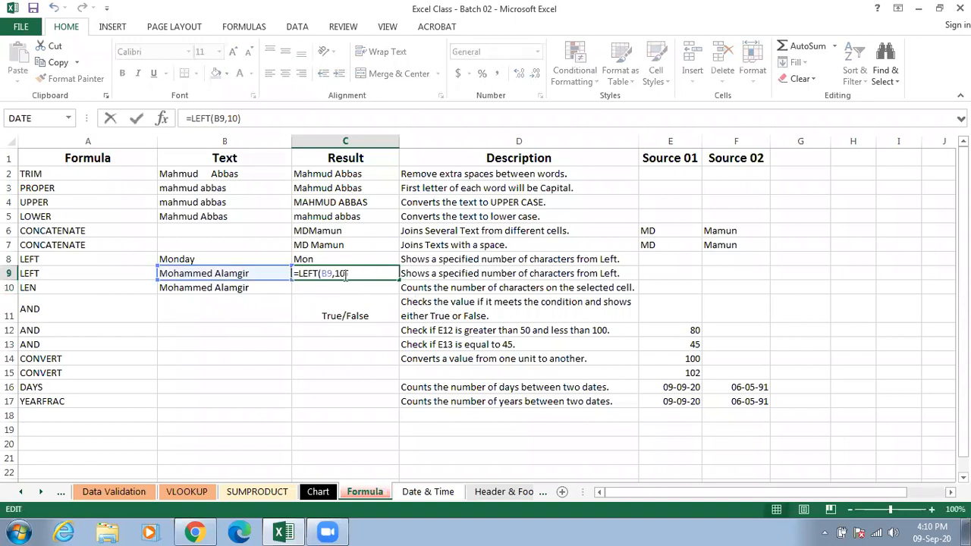
key("Left")
key("BackSpace")
key("BackSpace")
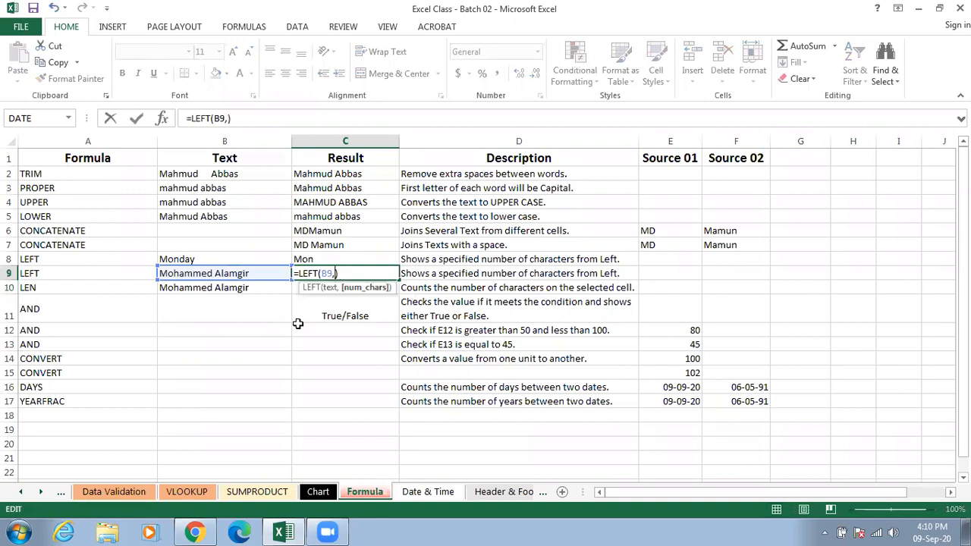
type("7")
key("Return")
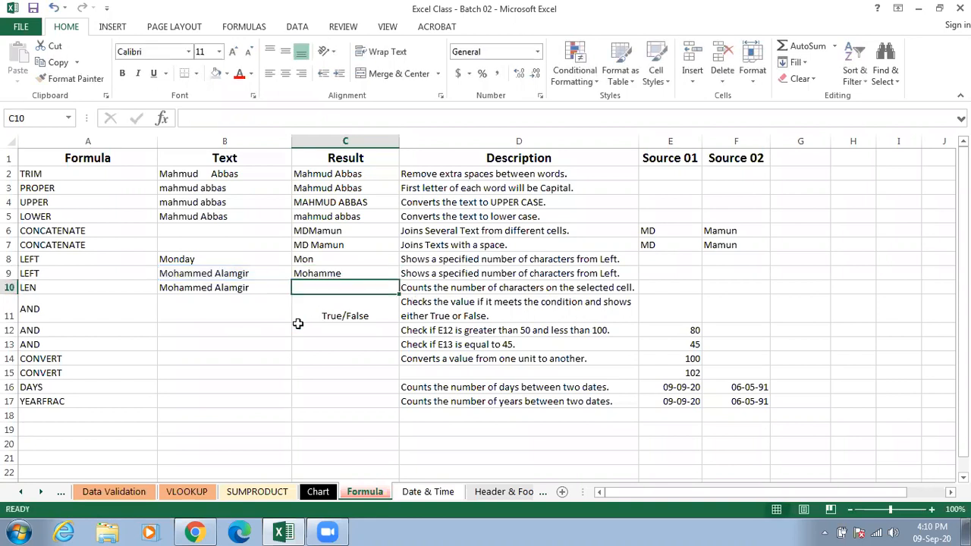
Set the character count of the LEFT formula in C9 to 12.
double_click(352, 273)
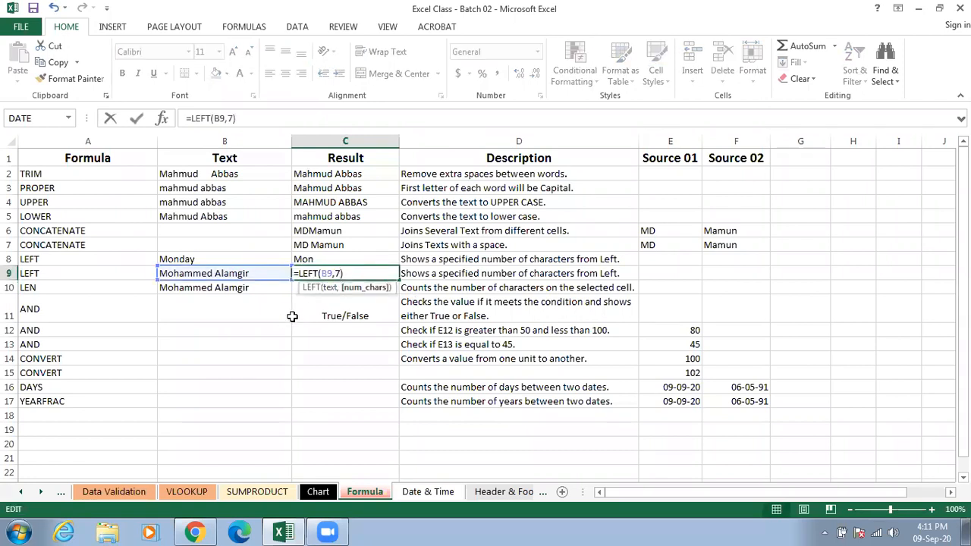
key("BackSpace")
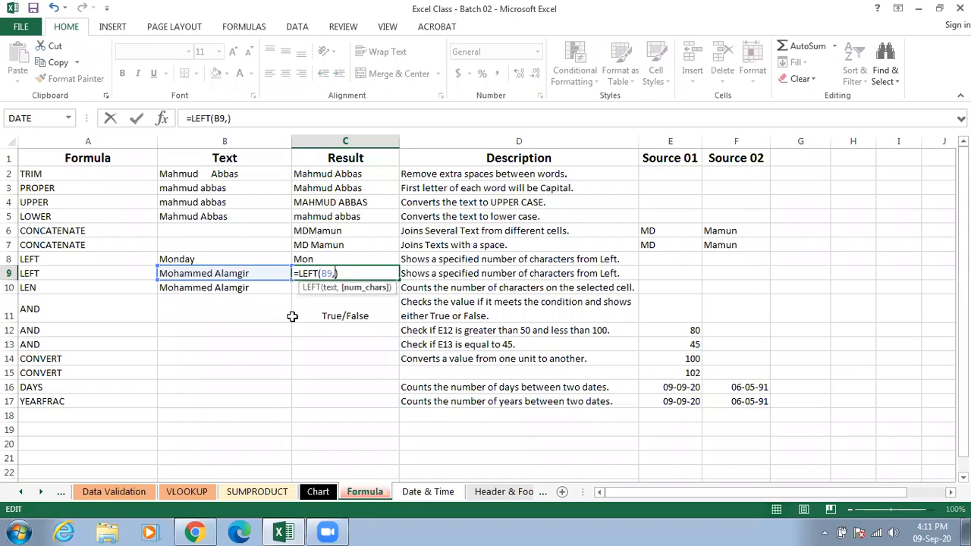
type("12")
key("Return")
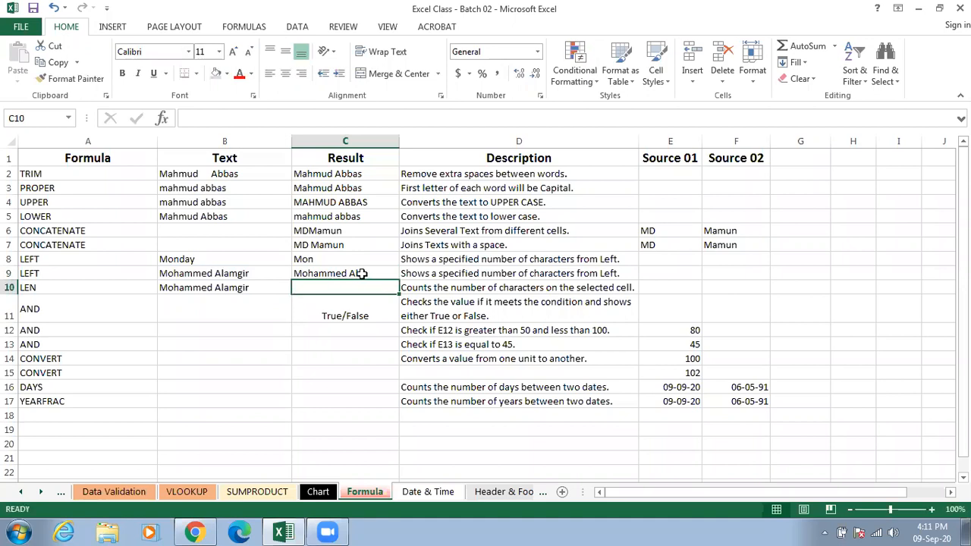
left_click(368, 273)
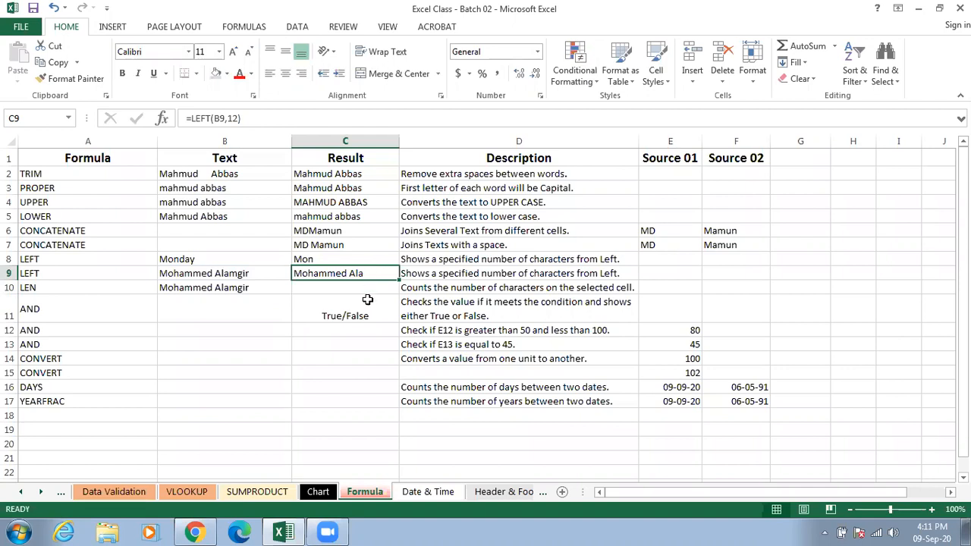
Enter =LEN(B10) in the LEN row's Result cell C10 to count the characters of the sample text.
left_click(106, 289)
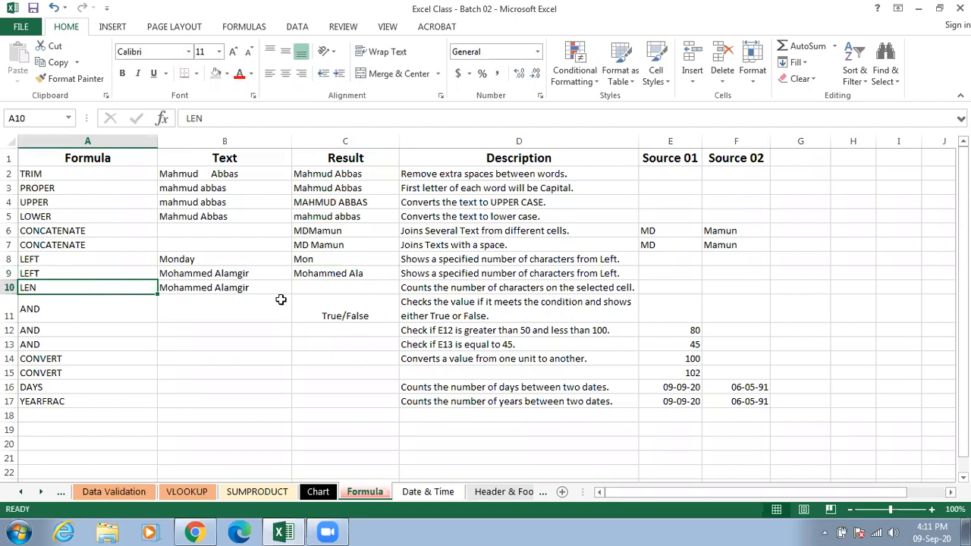
left_click(421, 290)
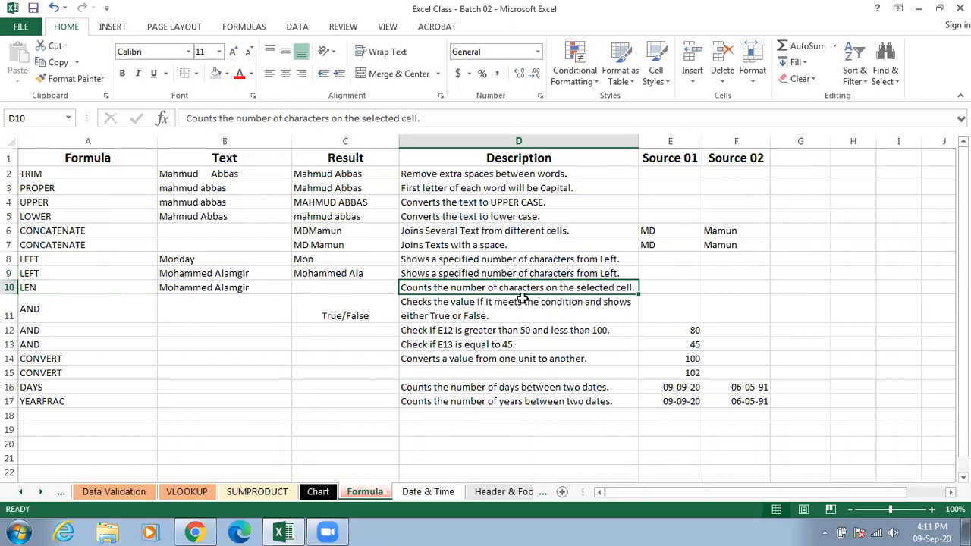
left_click(326, 289)
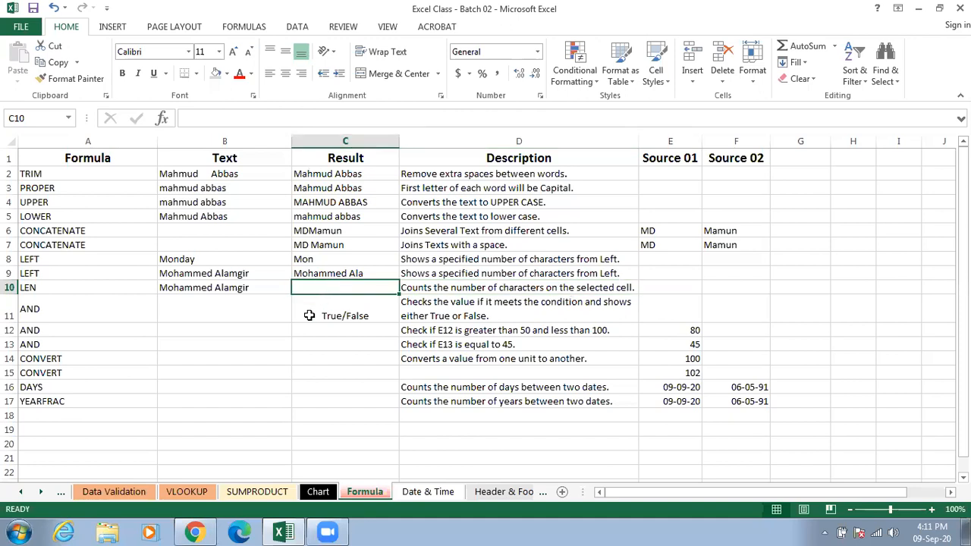
type("=len")
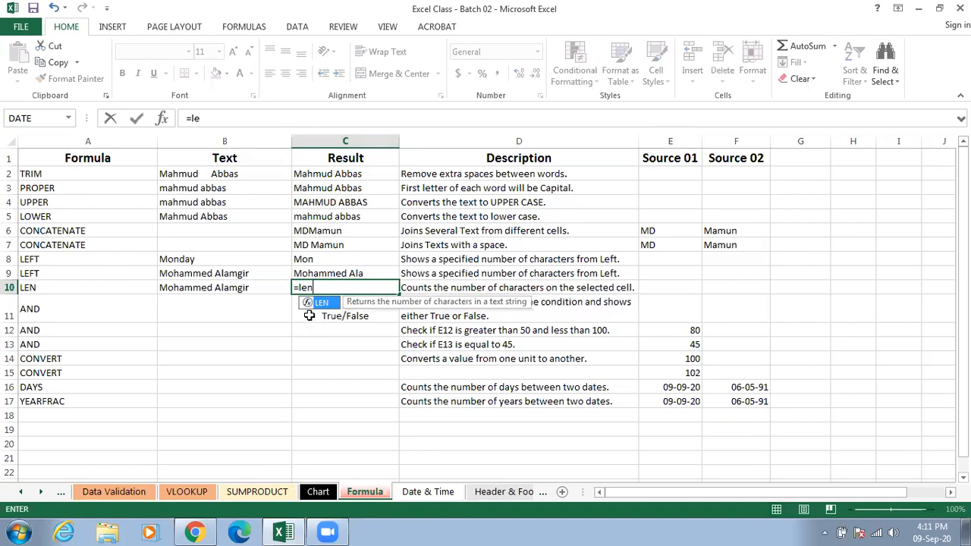
key("Tab")
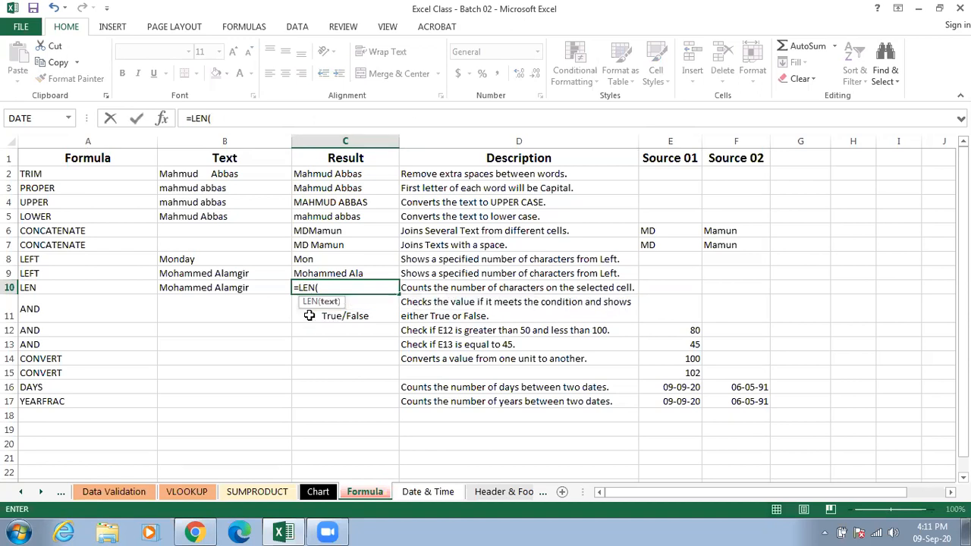
left_click(221, 290)
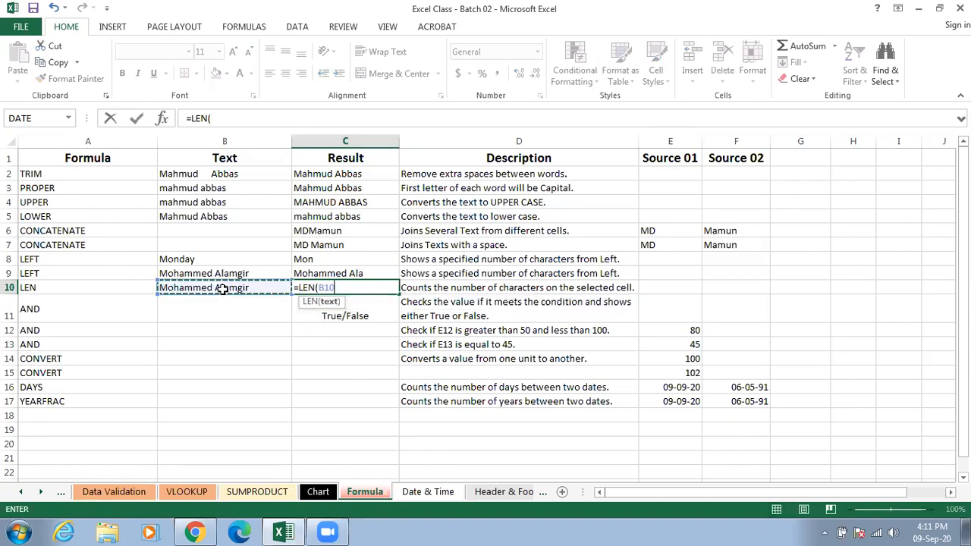
type(")")
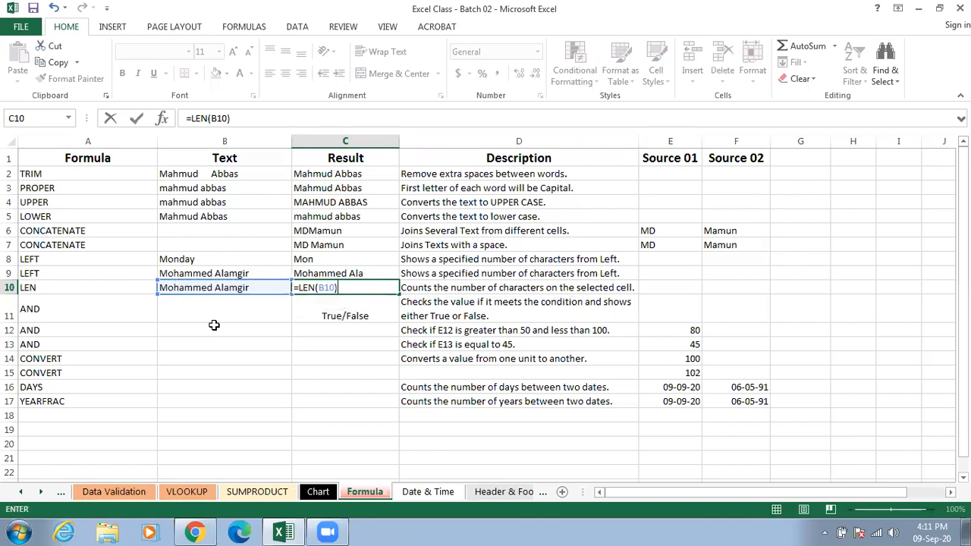
key("Return")
left_click(341, 291)
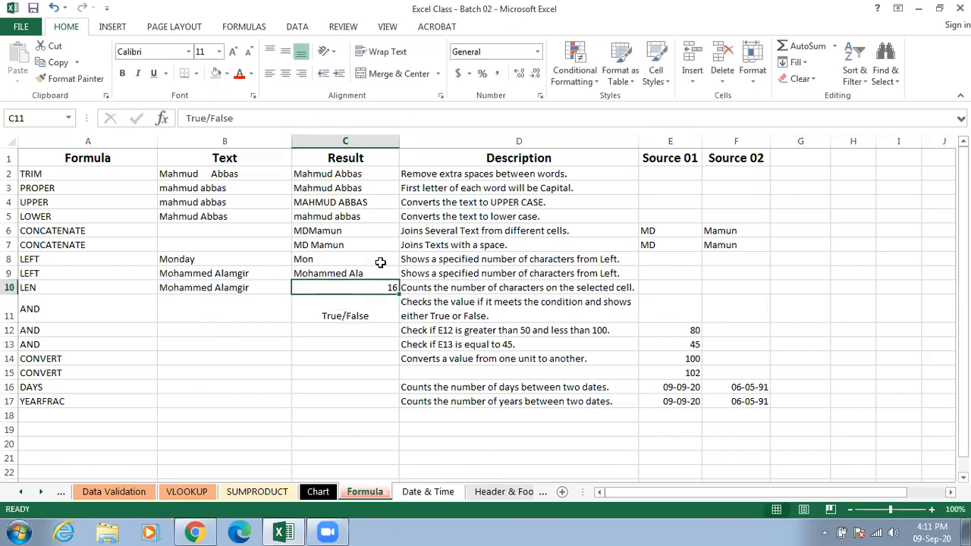
Step through the characters of the sample text in B10 and compare them with the LEN result in C10.
double_click(264, 289)
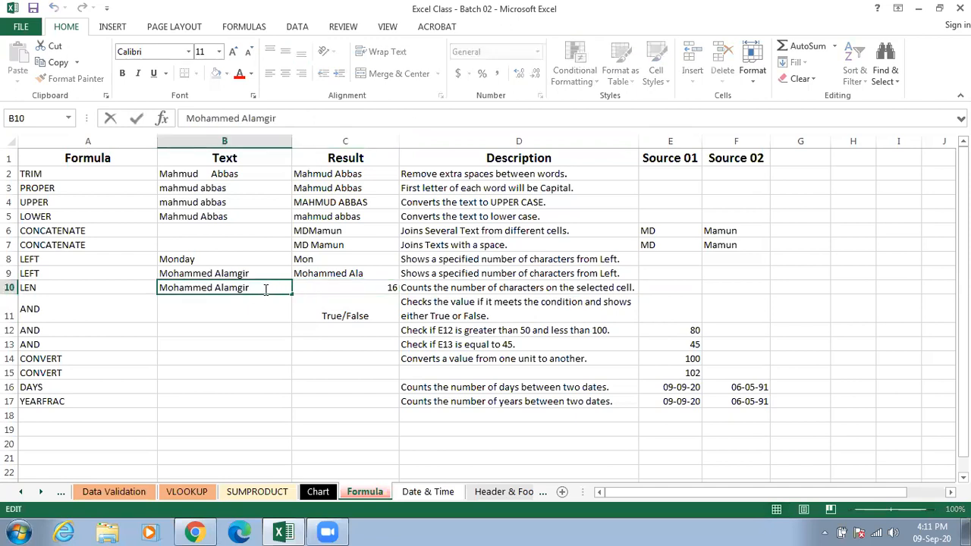
key("Left")
key("Left")
key("Left")
key("Left")
left_click(312, 285)
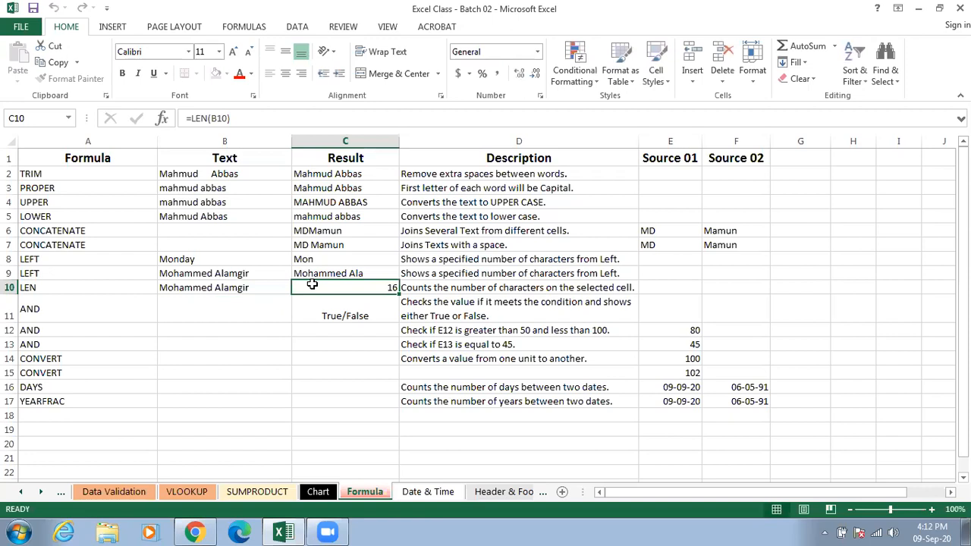
left_click(70, 293)
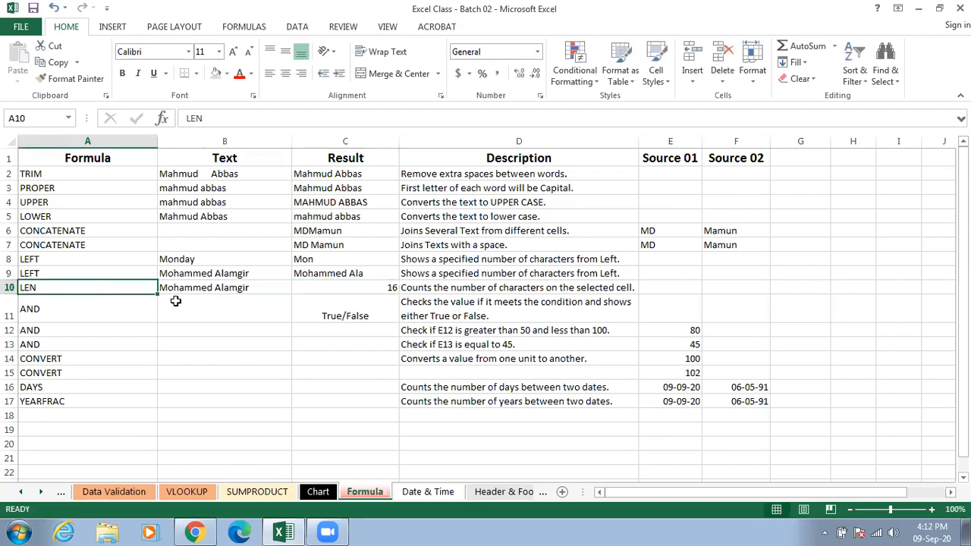
left_click(310, 290)
left_click(259, 285)
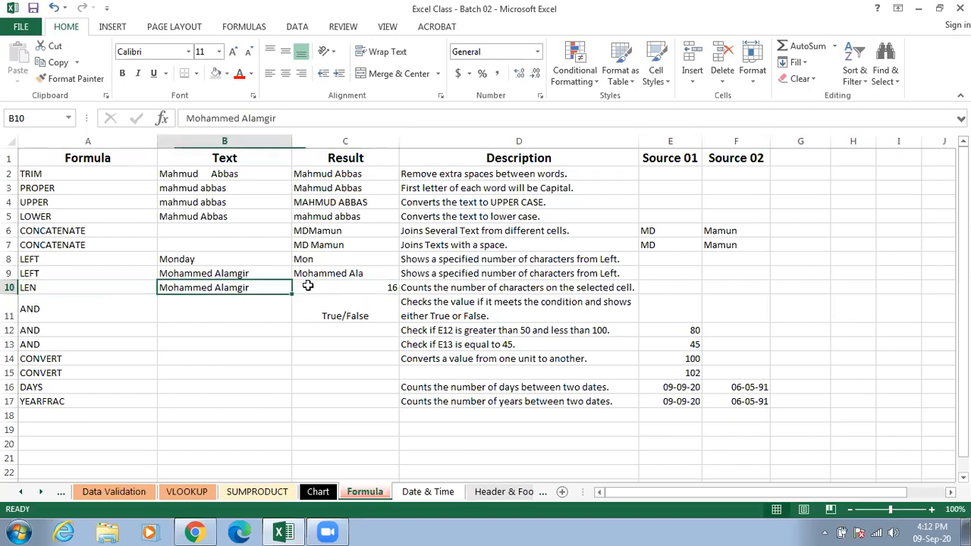
left_click(325, 286)
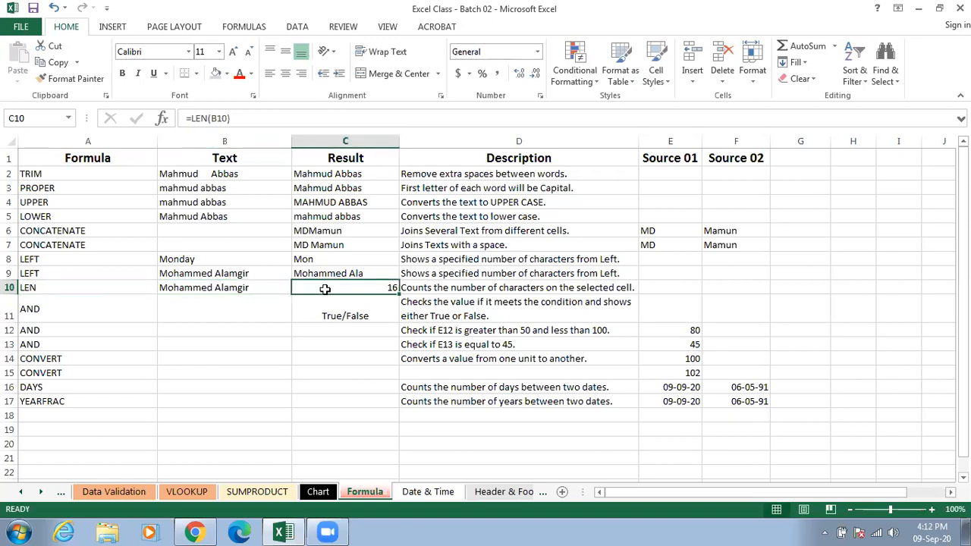
Review the function name and description of the first AND row in row 11.
left_click(54, 310)
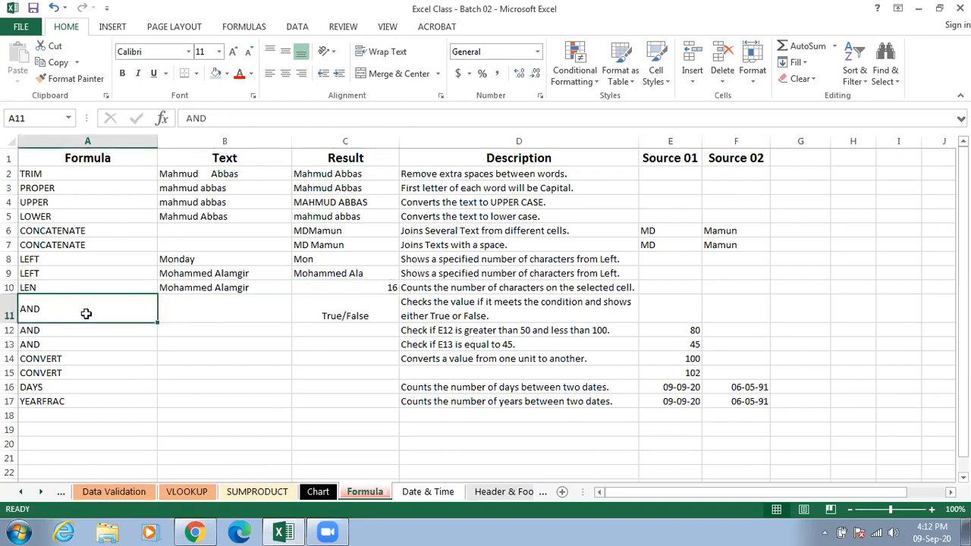
left_click(432, 307)
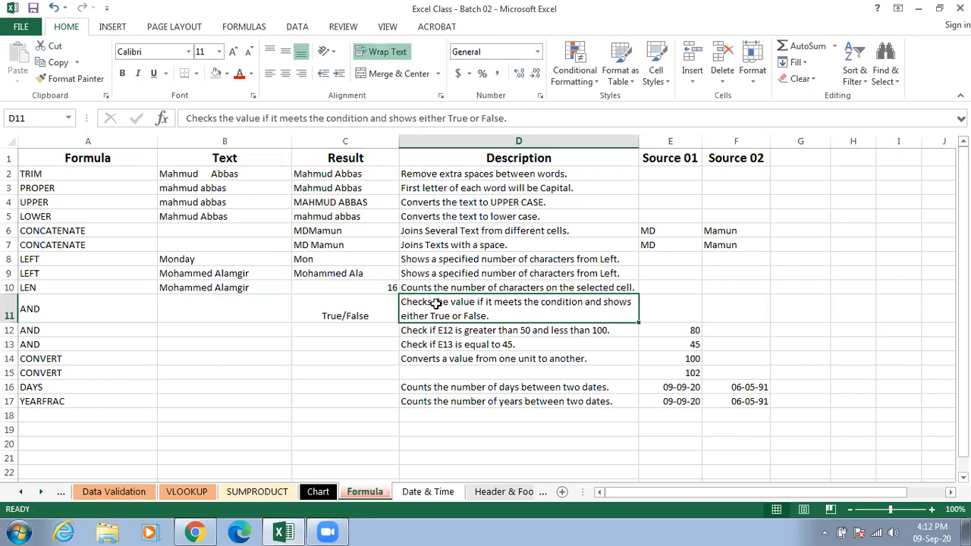
left_click(72, 306)
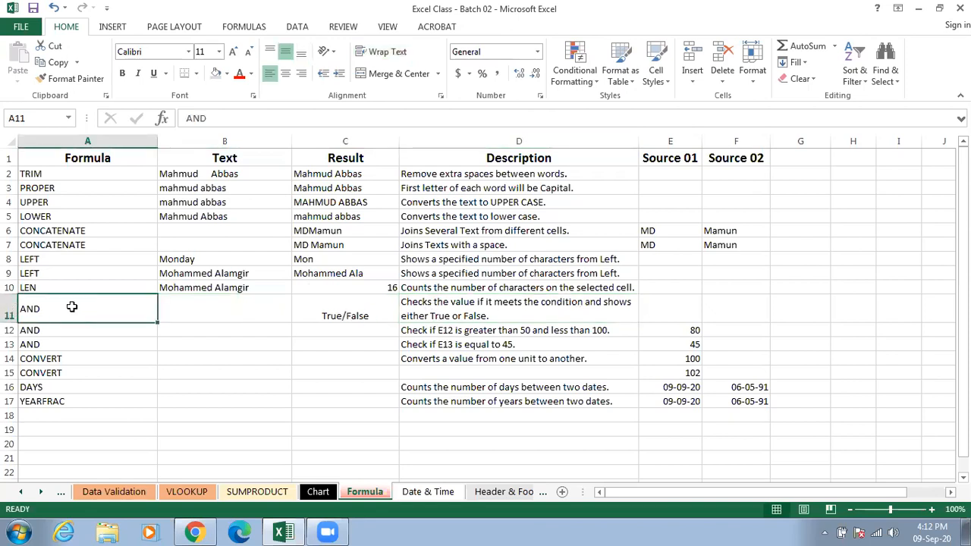
Review the True/False note in C11, then the second AND row's condition in D12 and its source value in E12.
left_click(348, 318)
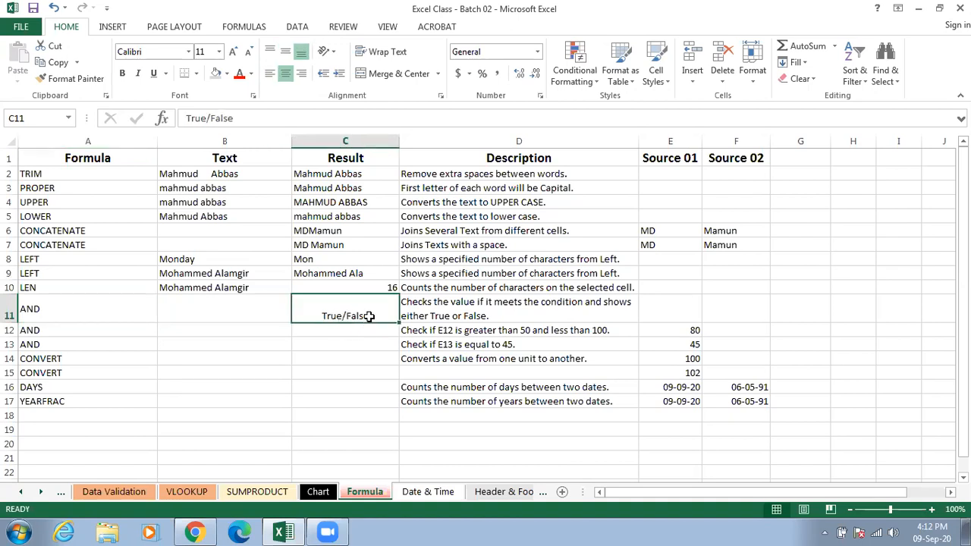
left_click(364, 332)
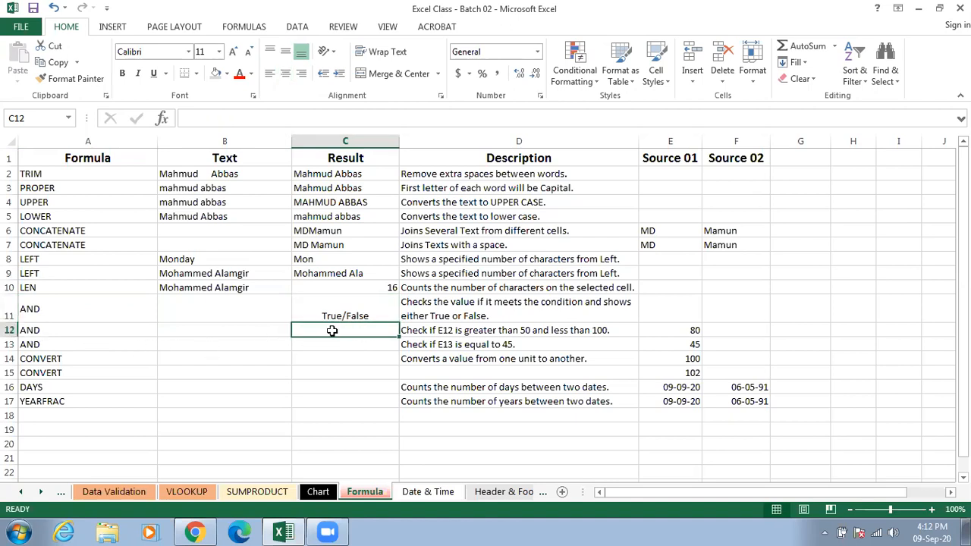
left_click(419, 330)
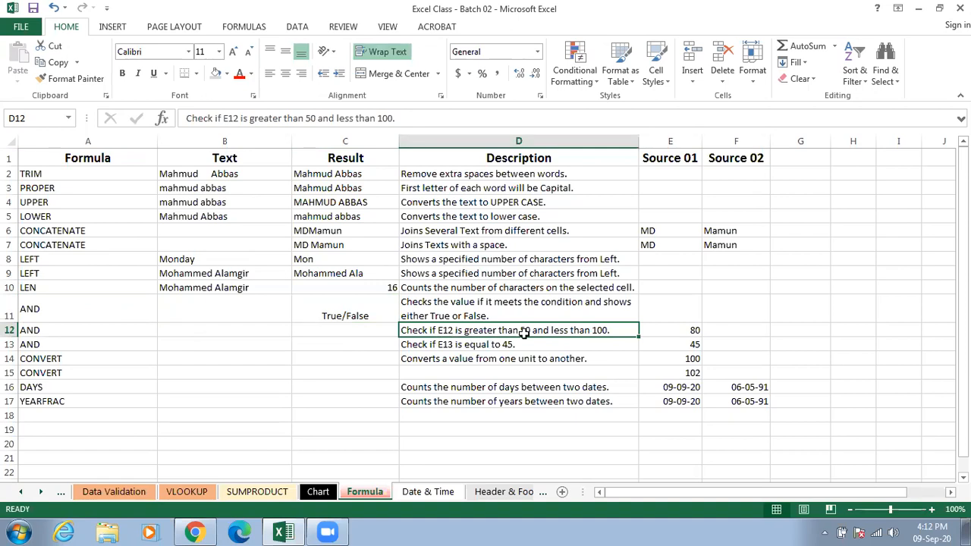
left_click(649, 334)
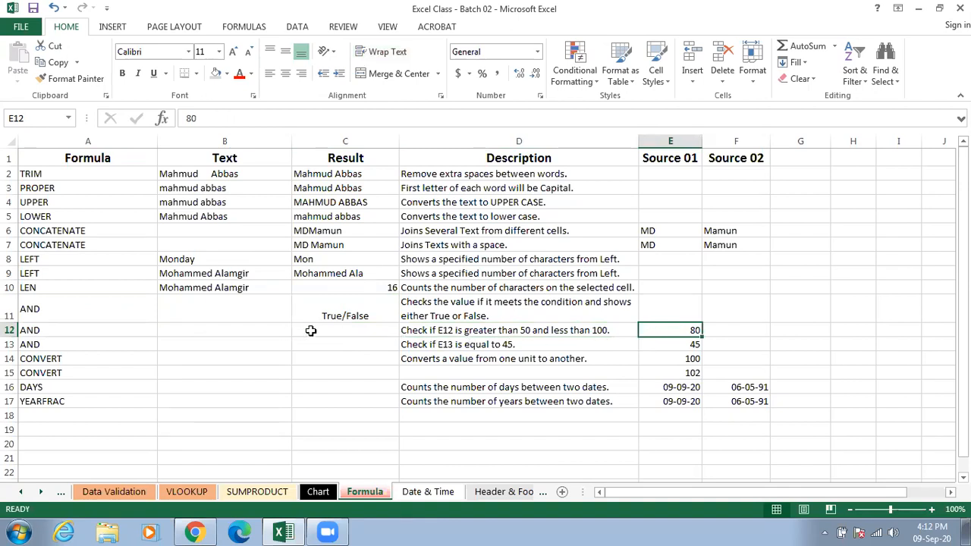
Enter =AND(E12>50,E12<100) in C12 to check whether the source value lies between 50 and 100.
left_click(344, 331)
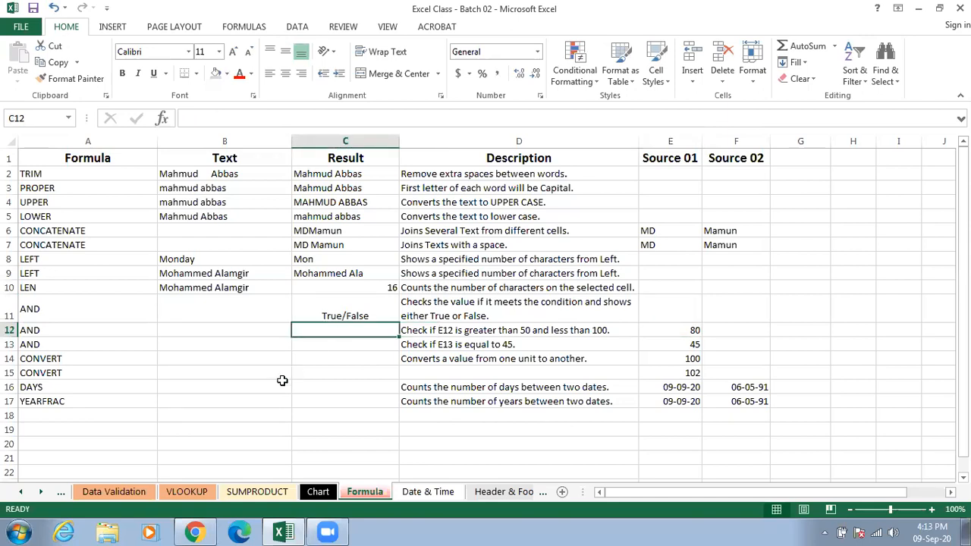
type("and")
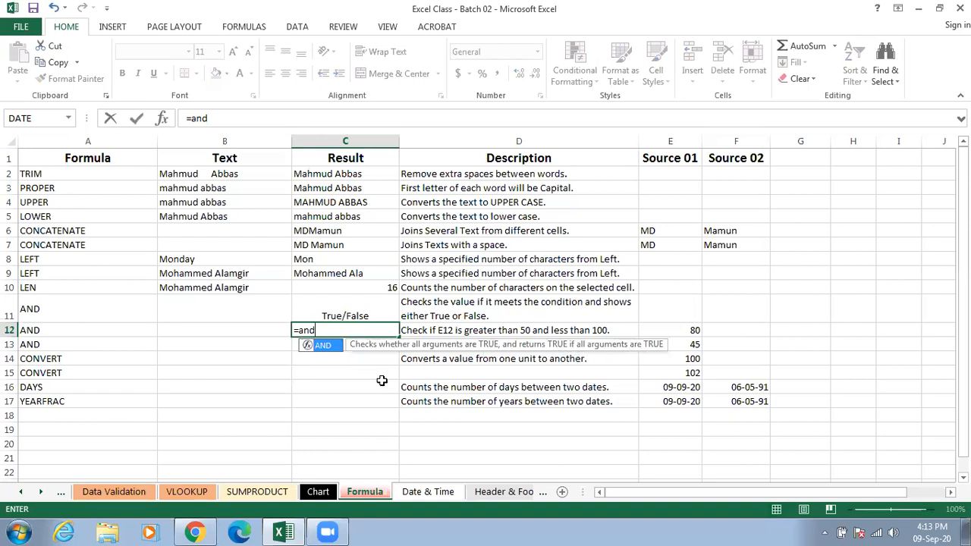
key("Tab")
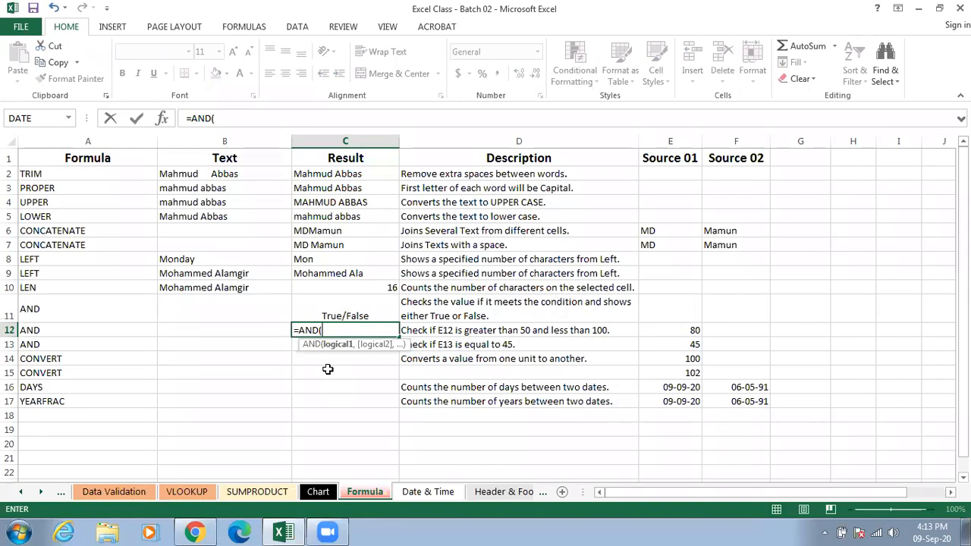
left_click(677, 332)
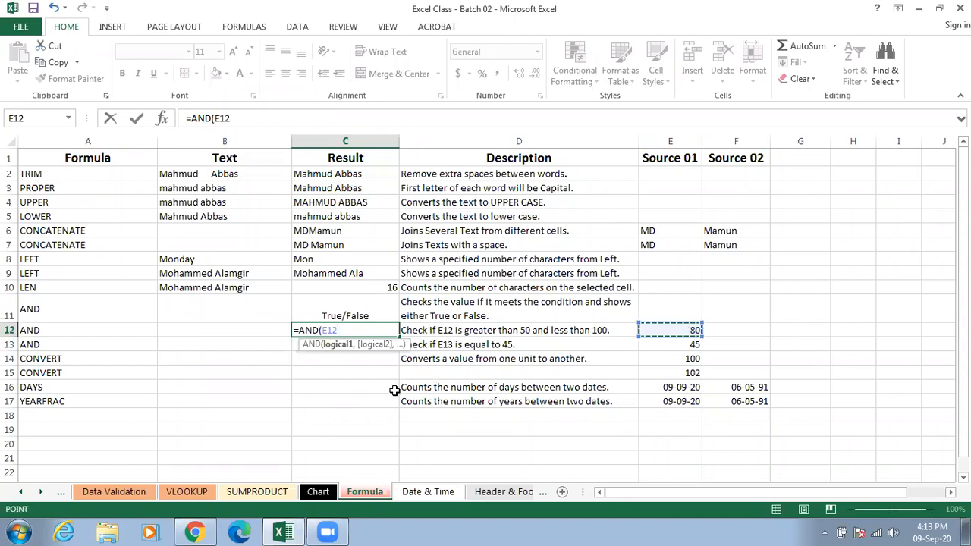
type(">50,")
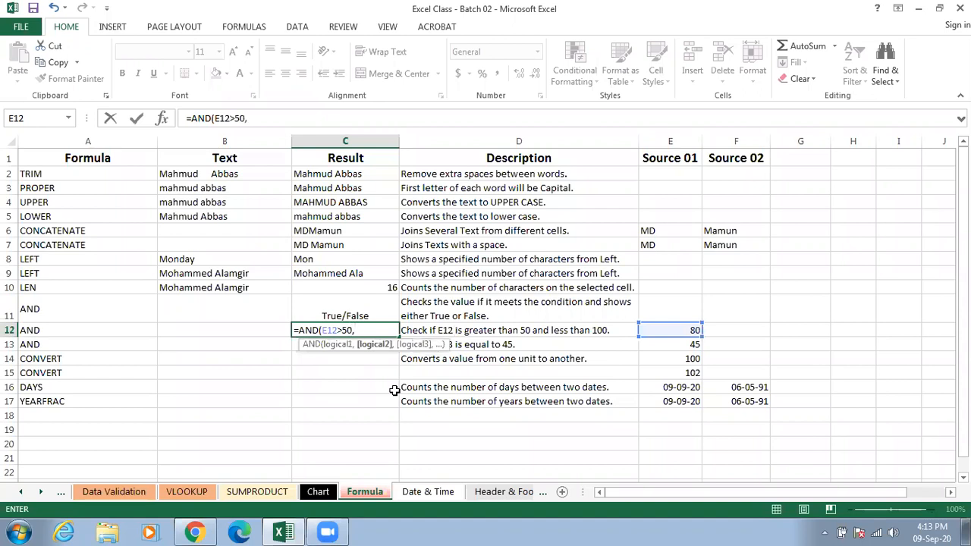
left_click(664, 336)
left_click(665, 336)
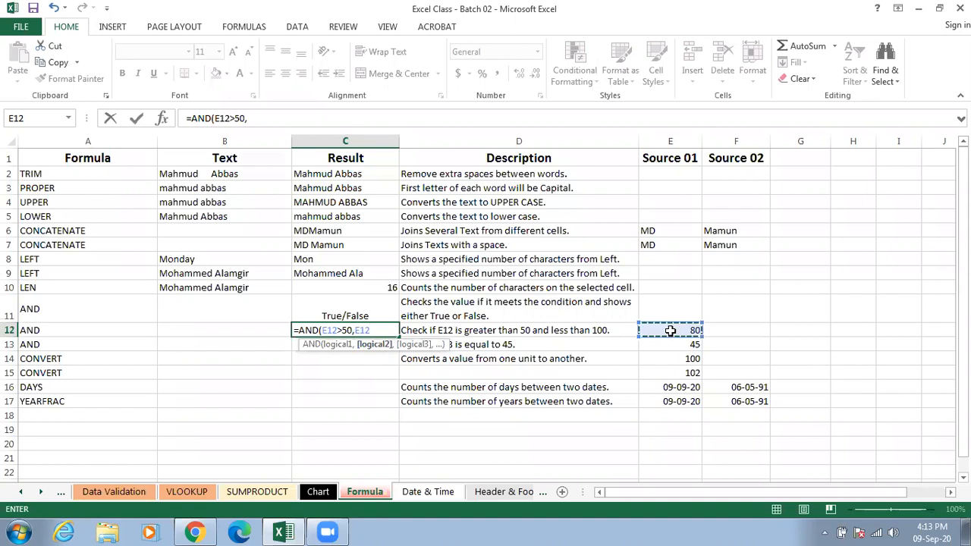
type("<100")
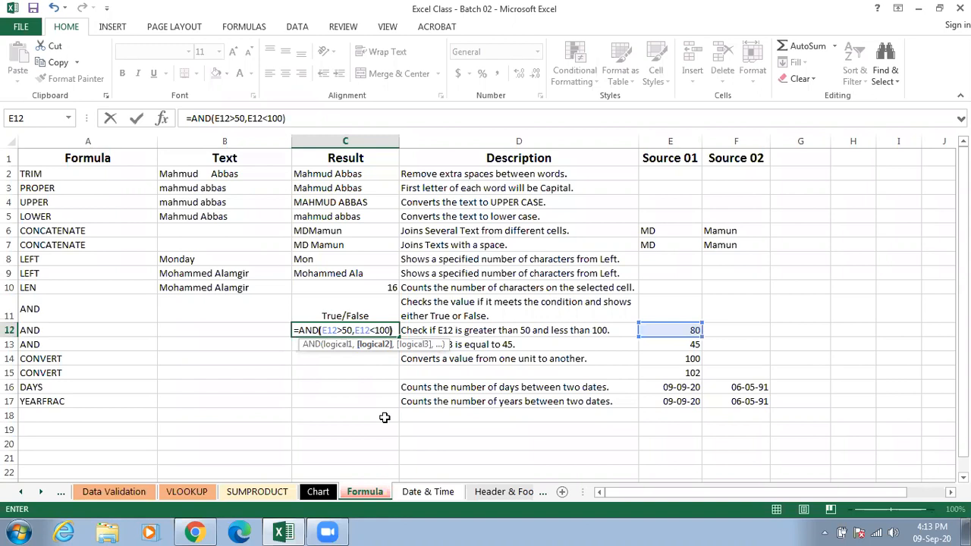
key("Return")
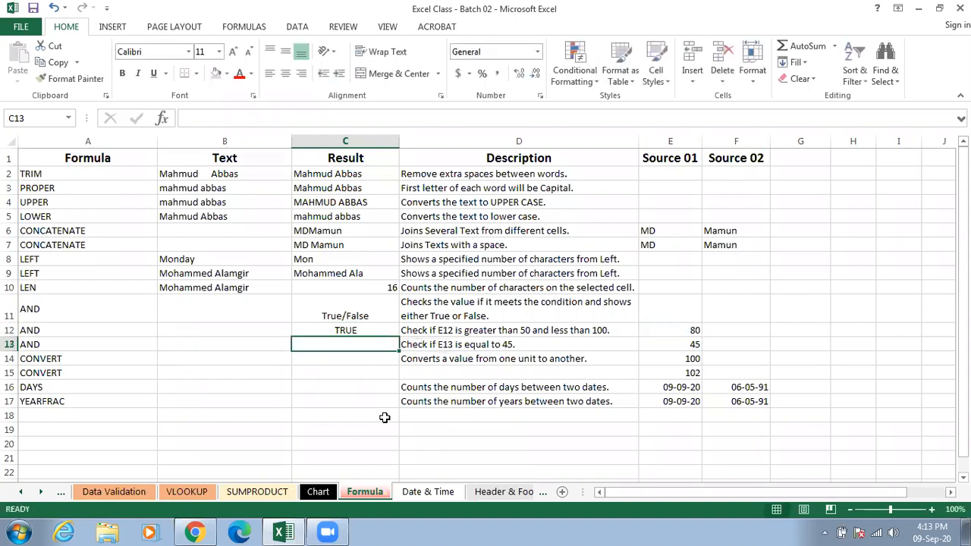
Compare the AND result in C12 with the source value in E12 and the condition in D12.
left_click(369, 332)
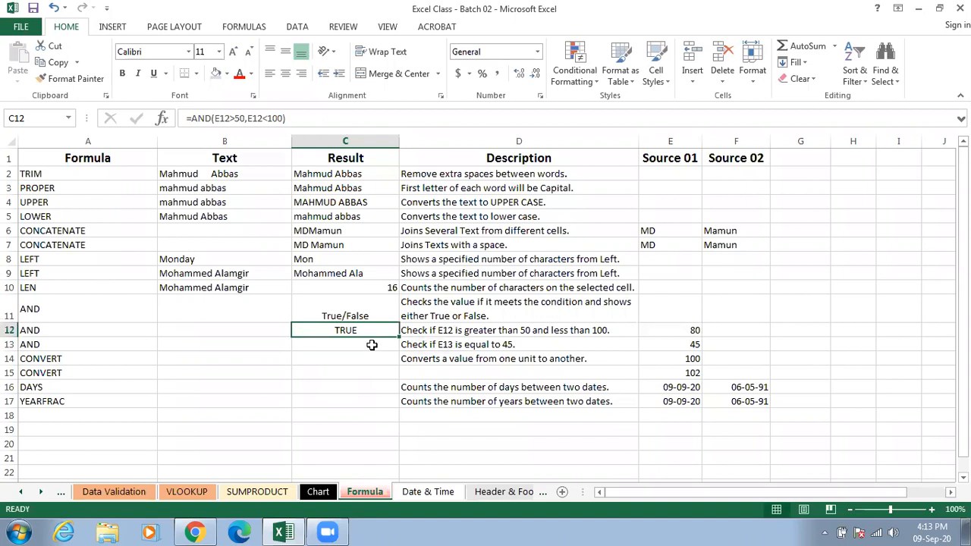
left_click(644, 330)
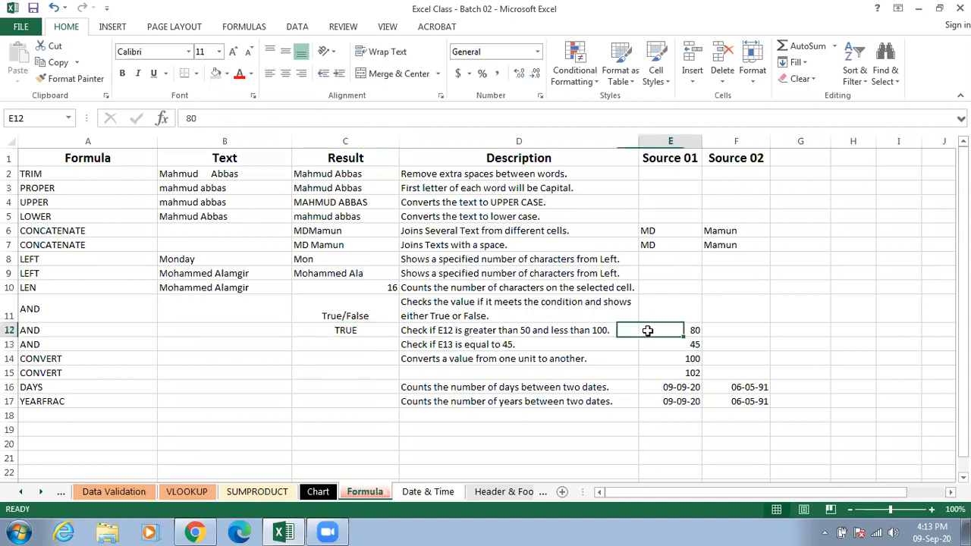
left_click(526, 330)
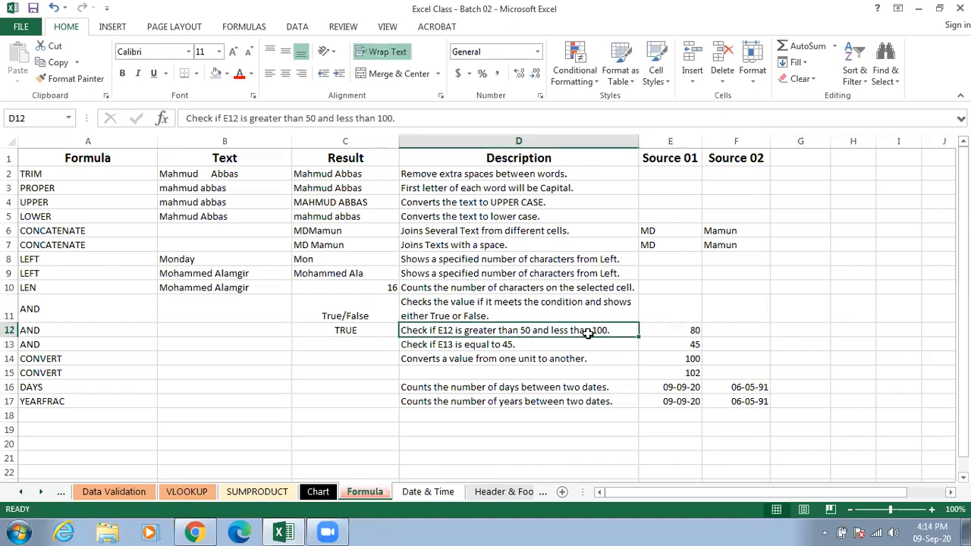
left_click(345, 331)
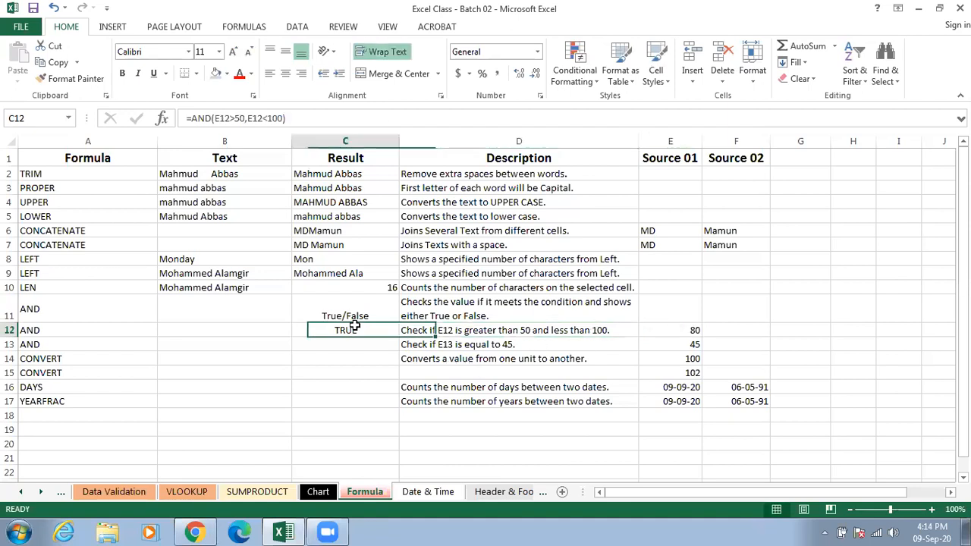
Set the source value in E12 to 40 and check the AND result in C12.
left_click(672, 331)
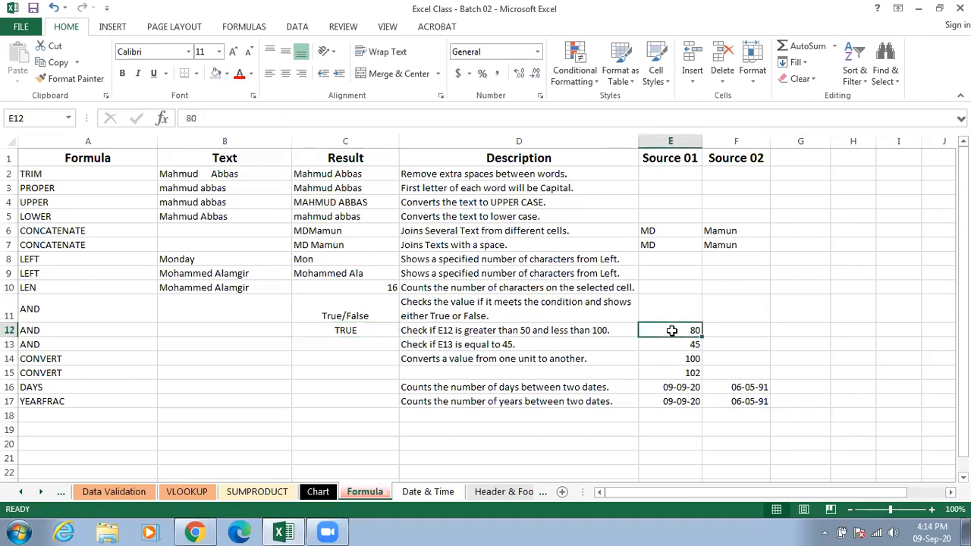
type("40")
key("Return")
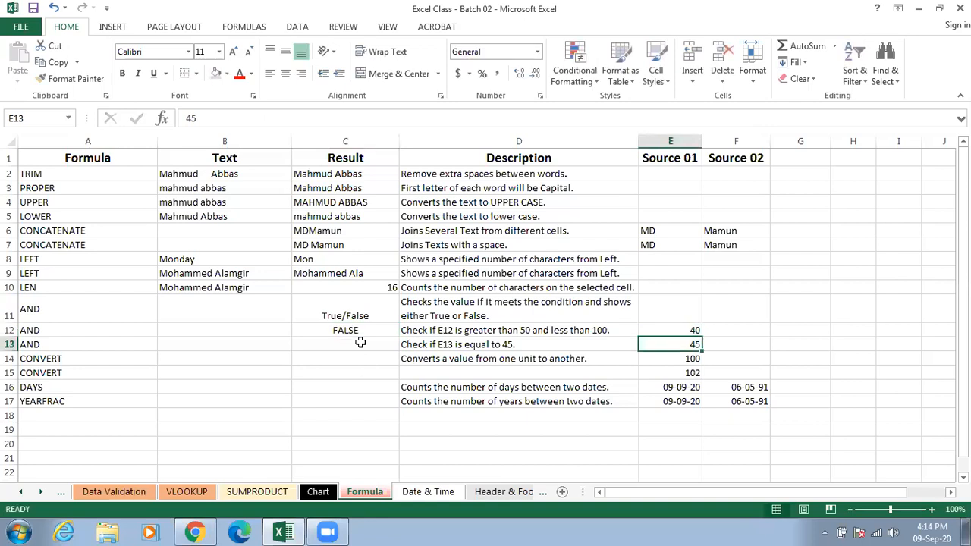
left_click(359, 330)
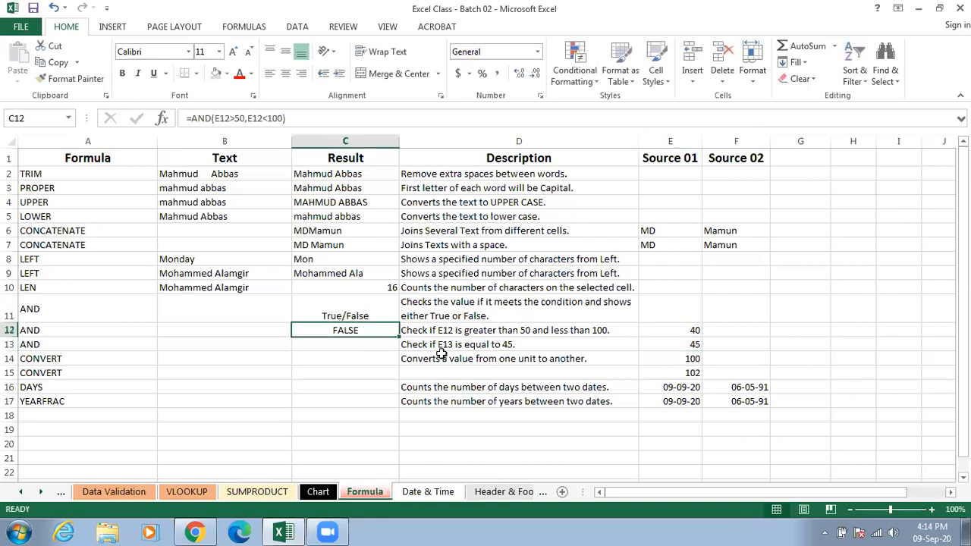
Set the source value in E12 to 60 and review the AND formula in C12.
left_click(664, 329)
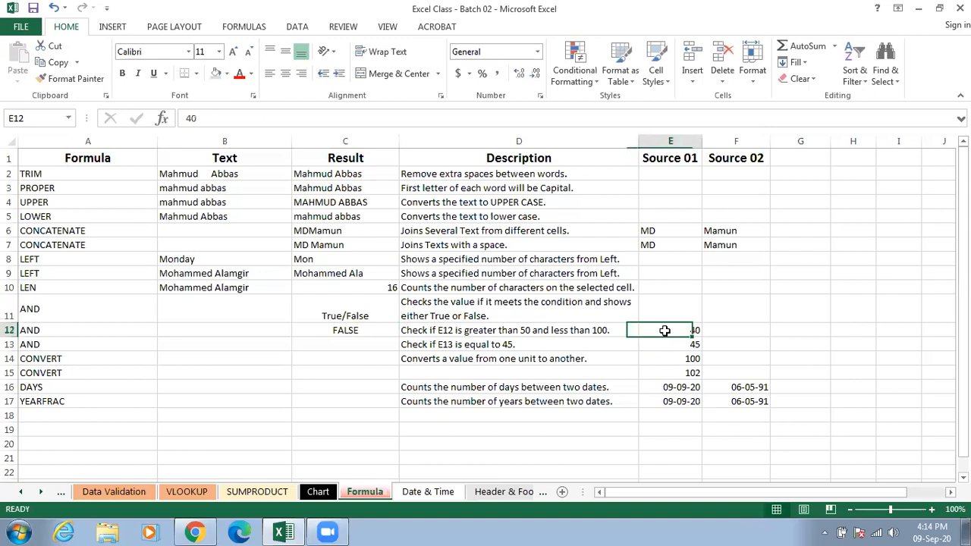
type("60")
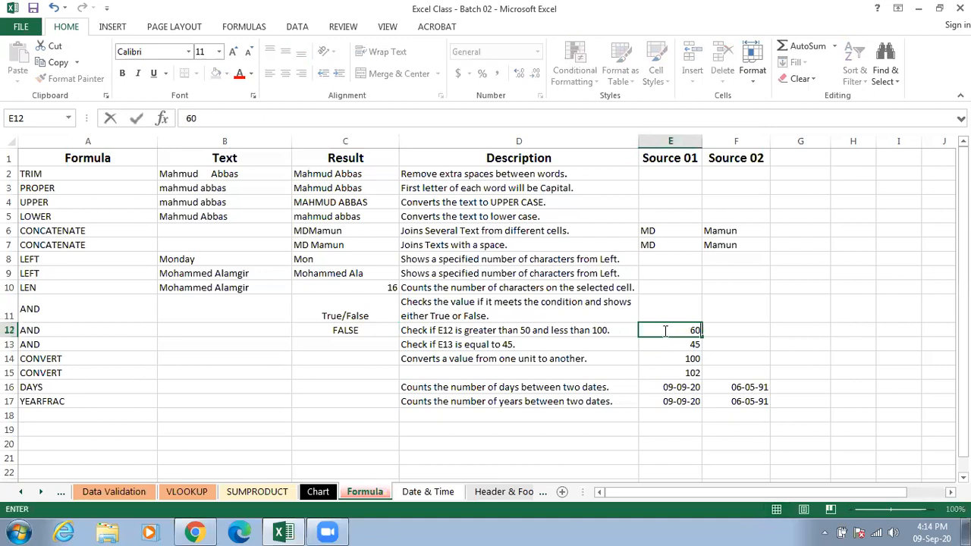
key("Return")
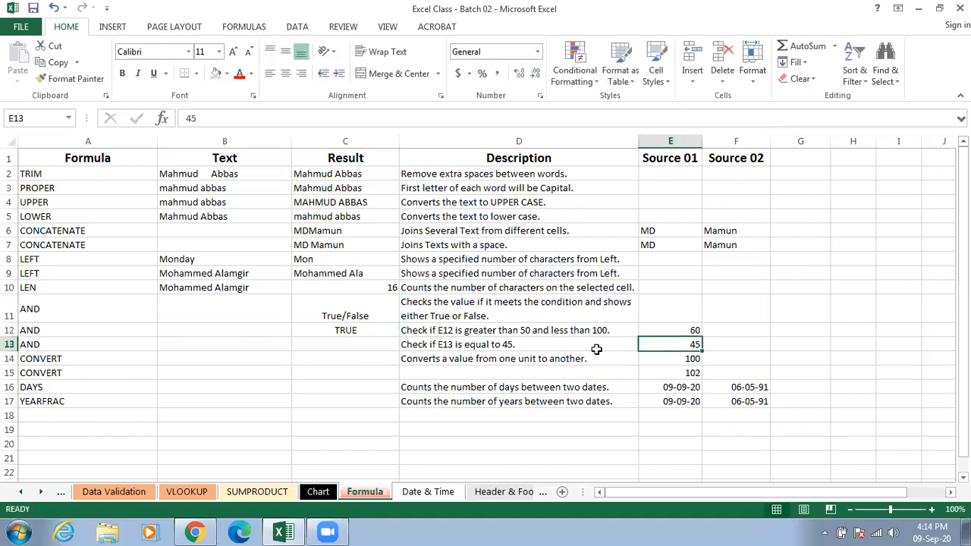
double_click(376, 332)
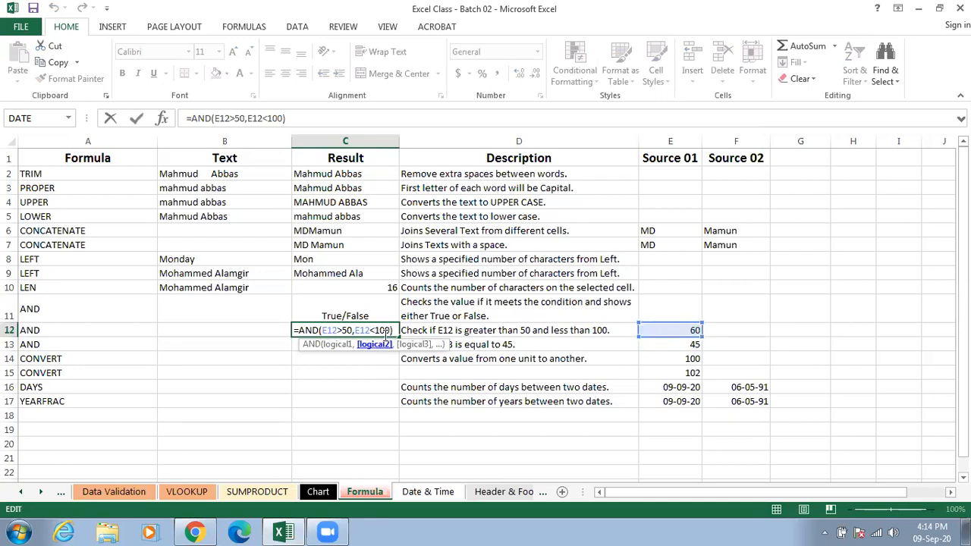
key("ctrl+Return")
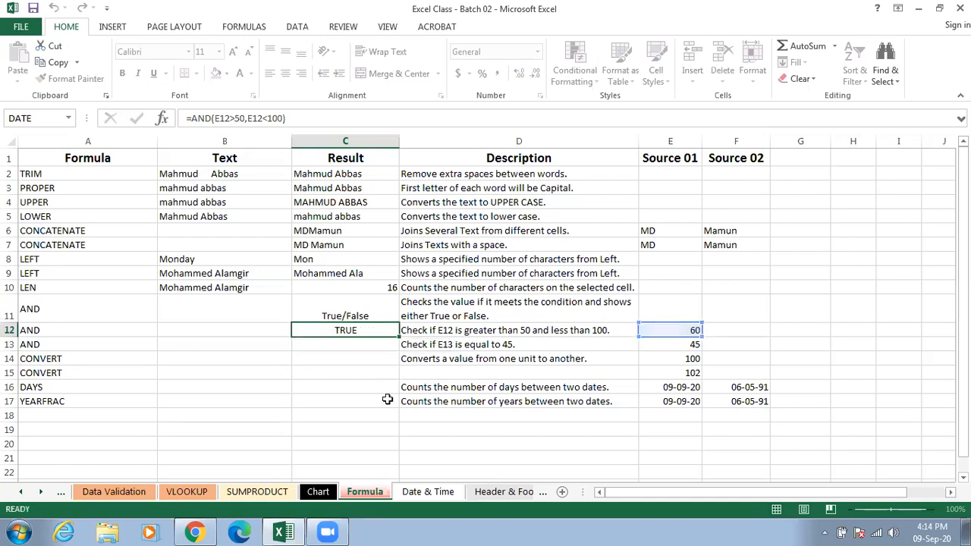
Enter =AND(E13=45) in C13 to check whether the source value in E13 equals 45.
left_click(366, 349)
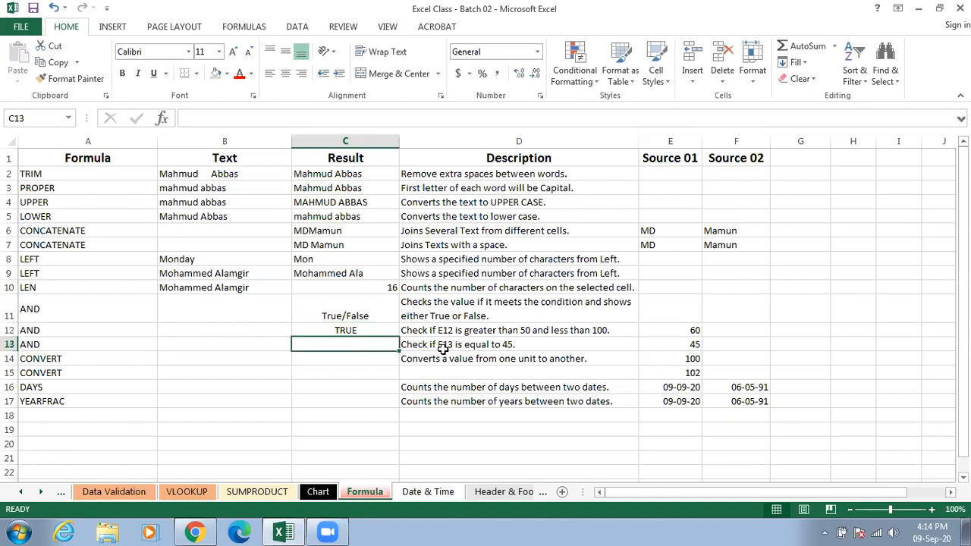
left_click(678, 345)
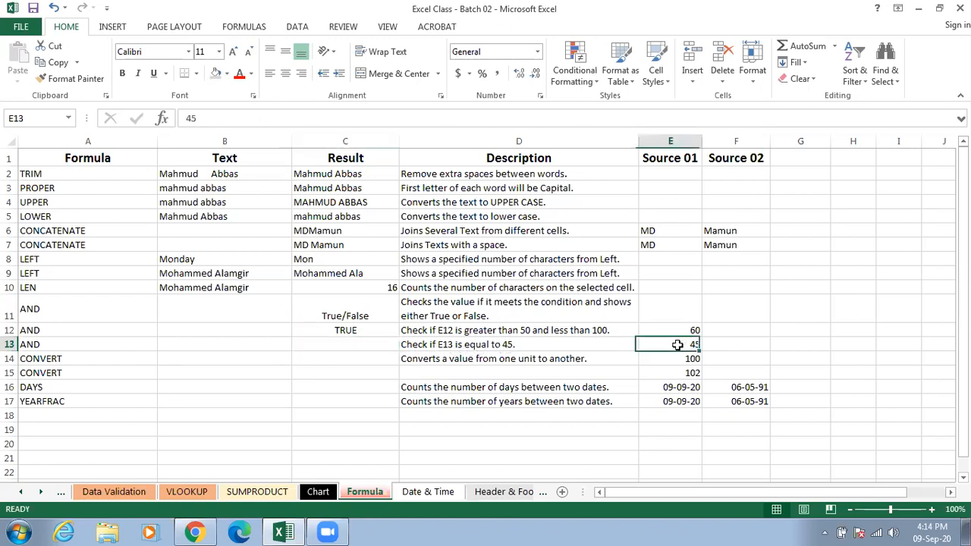
left_click(371, 346)
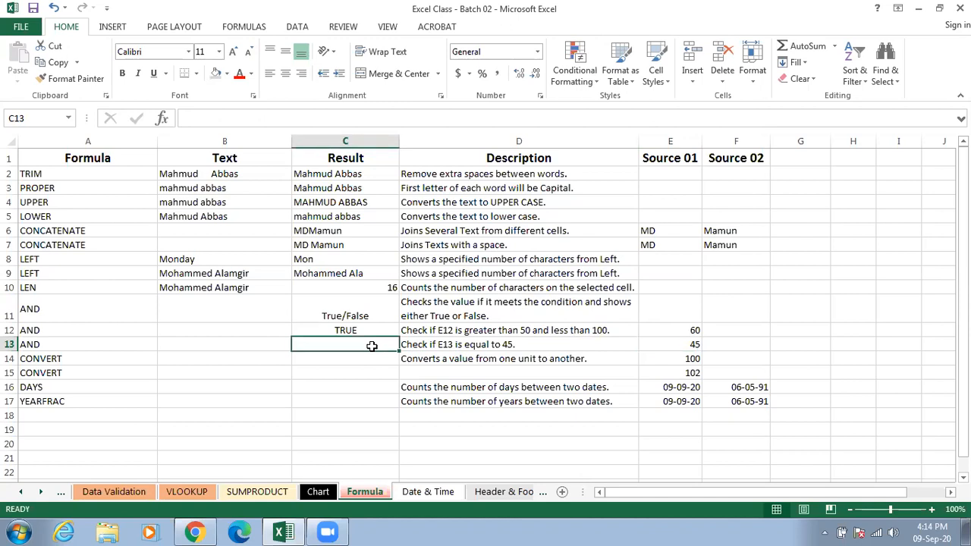
type("=and")
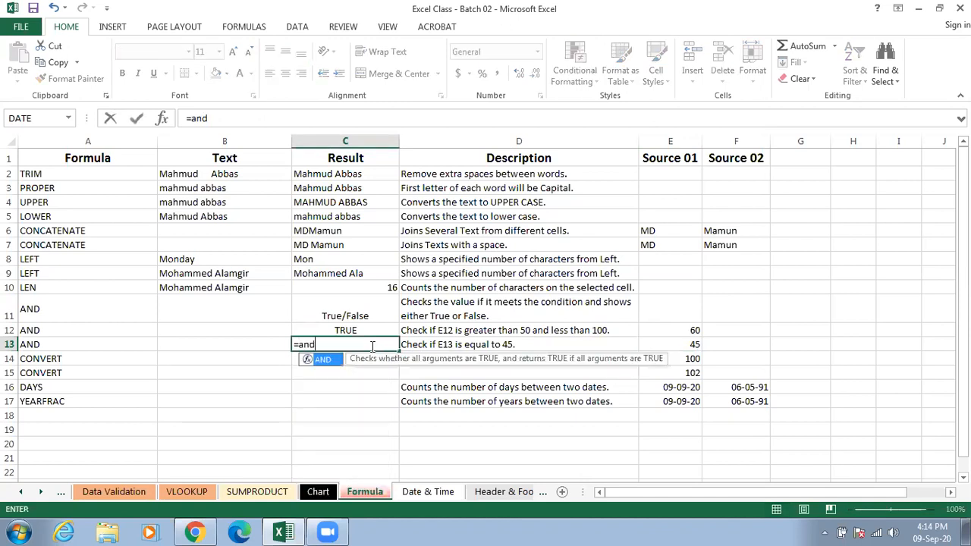
key("Tab")
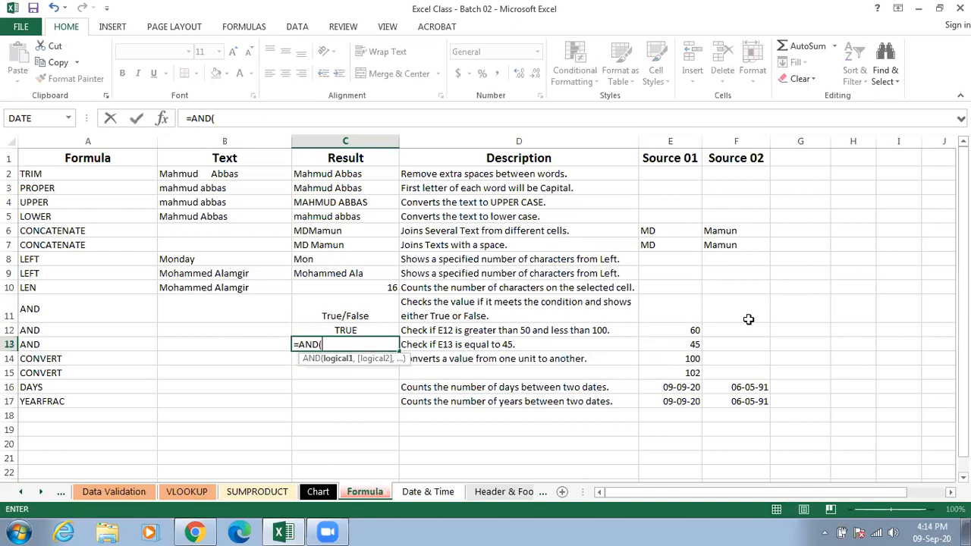
left_click(690, 346)
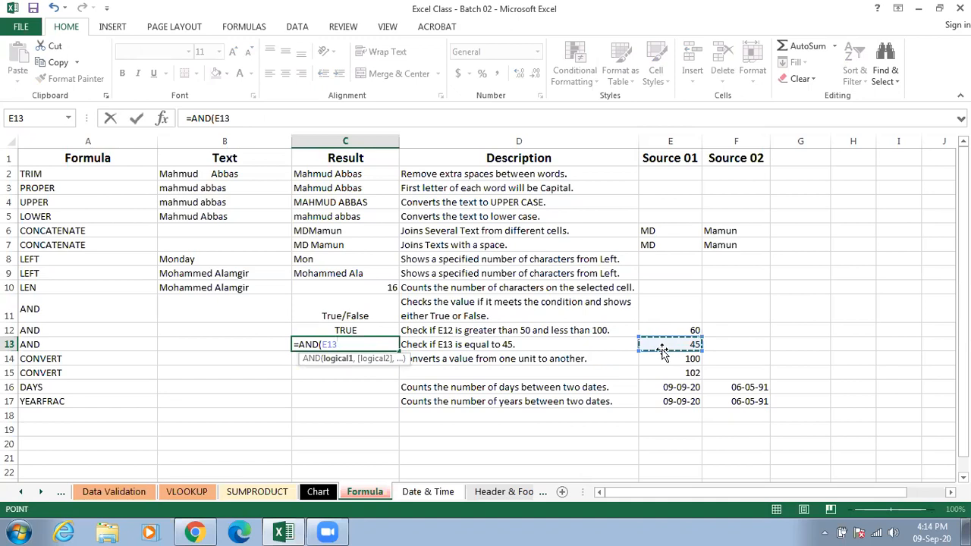
type("=45")
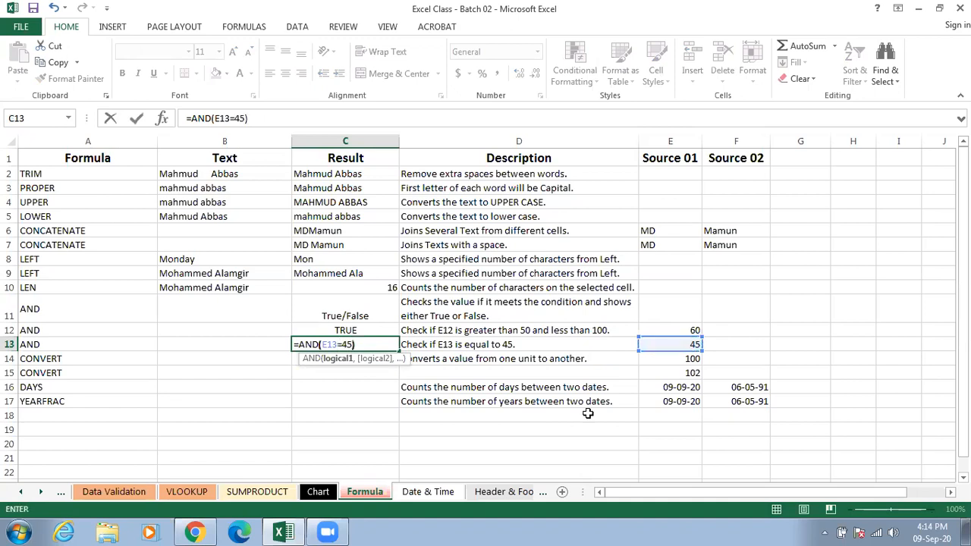
key("Return")
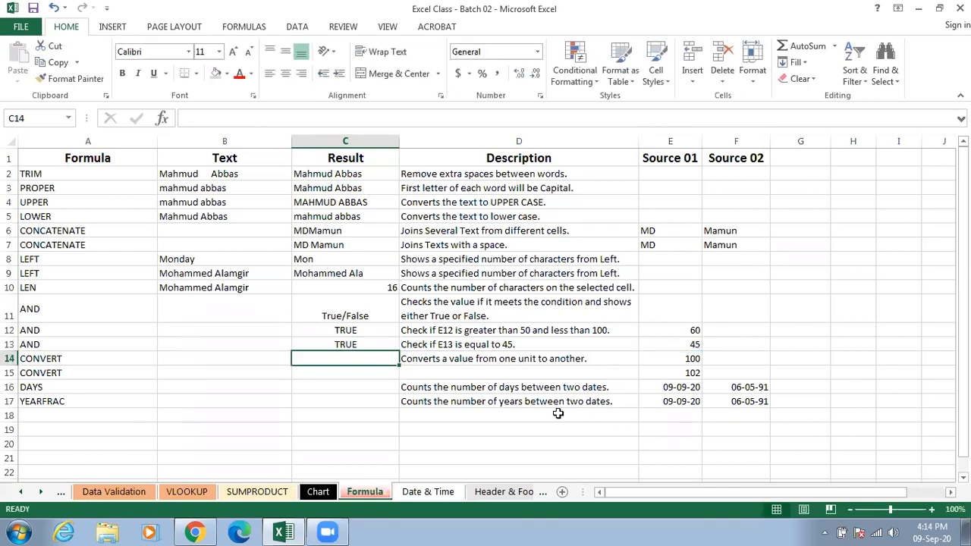
Set the source value in E13 to 70 to test the AND formula in C13.
key("Up")
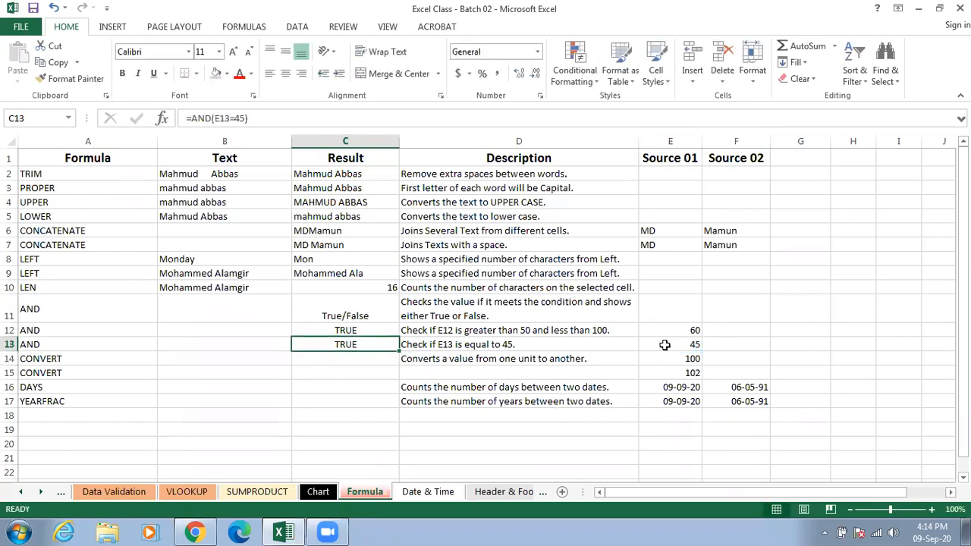
left_click(664, 345)
type("70")
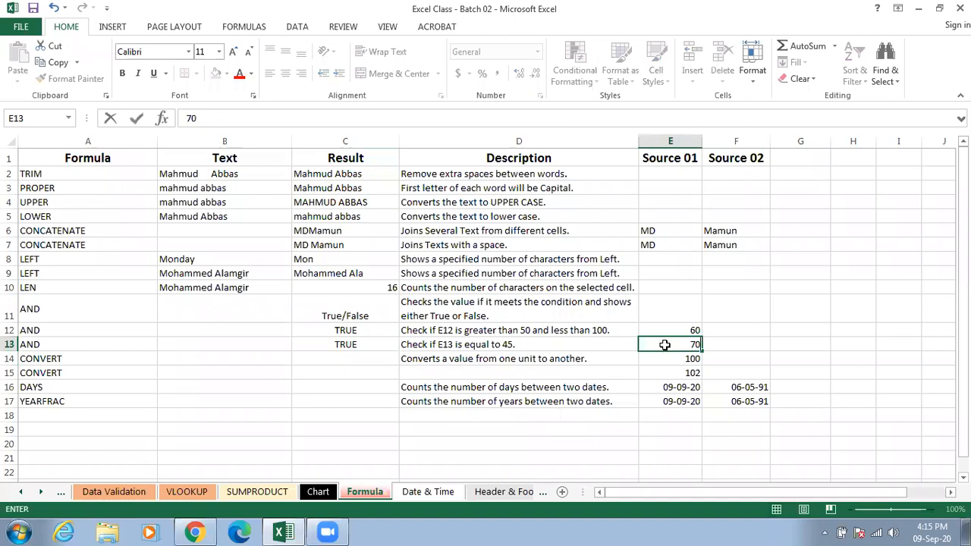
key("Return")
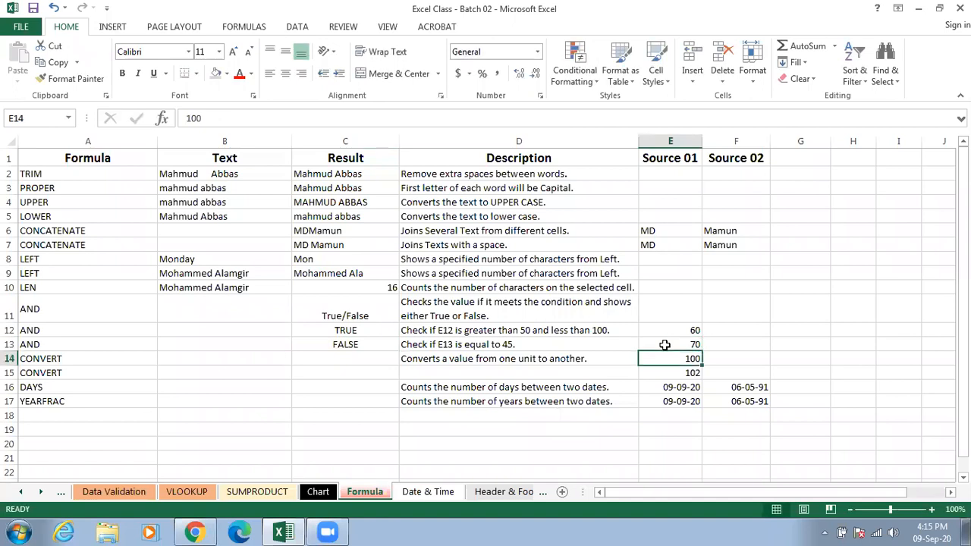
key("Up")
left_click(352, 360)
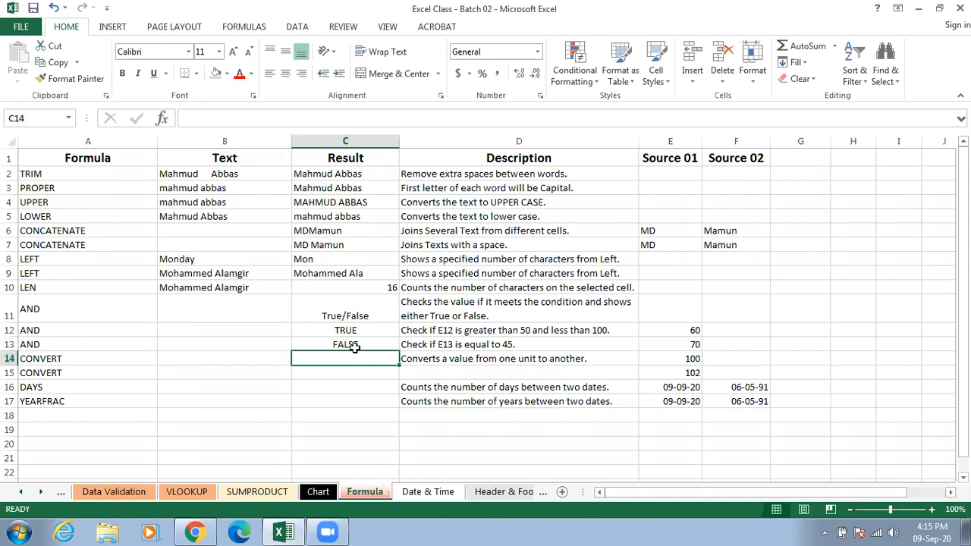
left_click(354, 347)
left_click(357, 332)
left_click(358, 343)
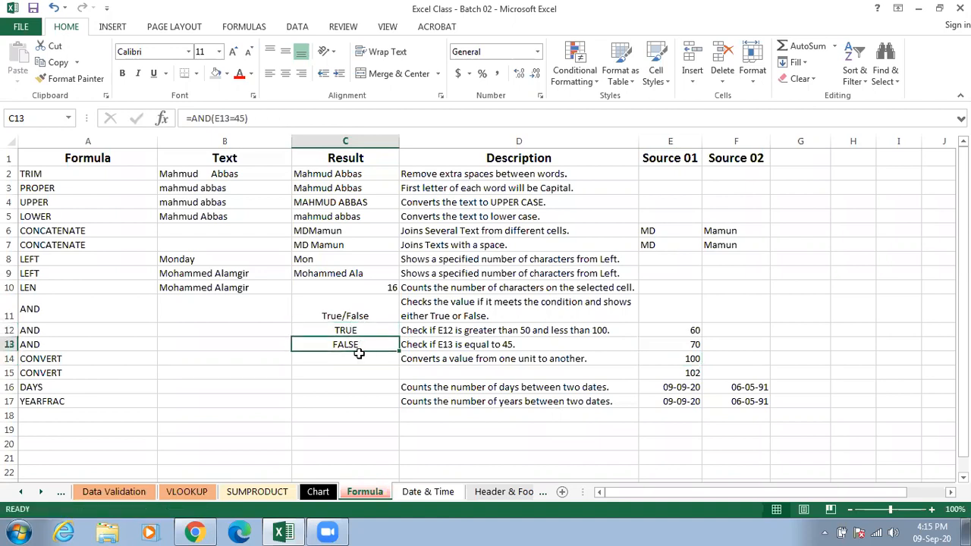
Start a CONVERT formula in C14 with E14 as the number and inch ("in") as the unit to convert from.
left_click(358, 358)
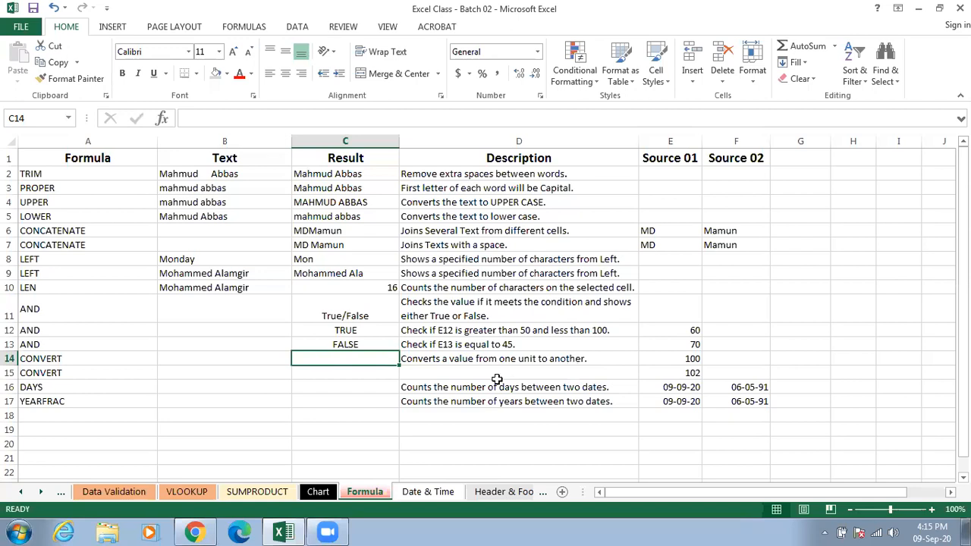
type("=convert")
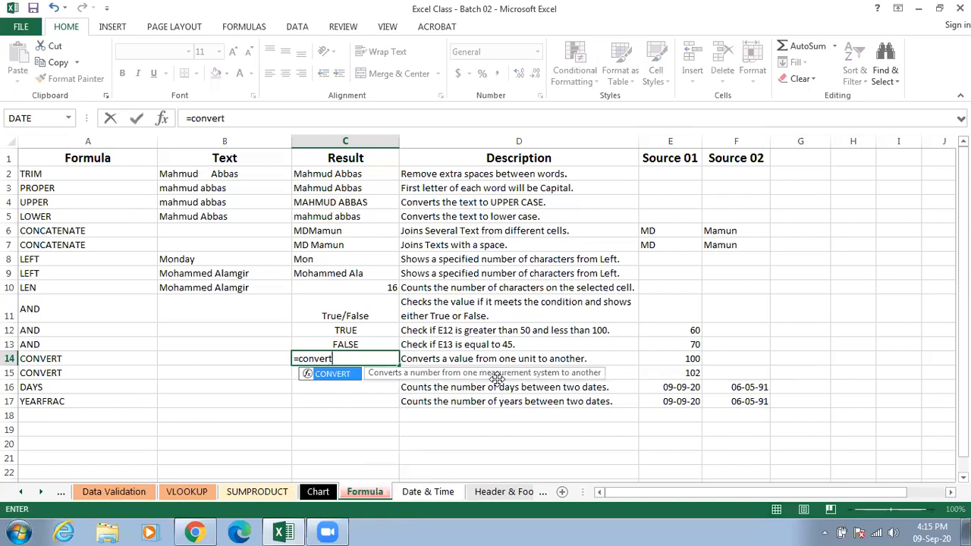
key("Tab")
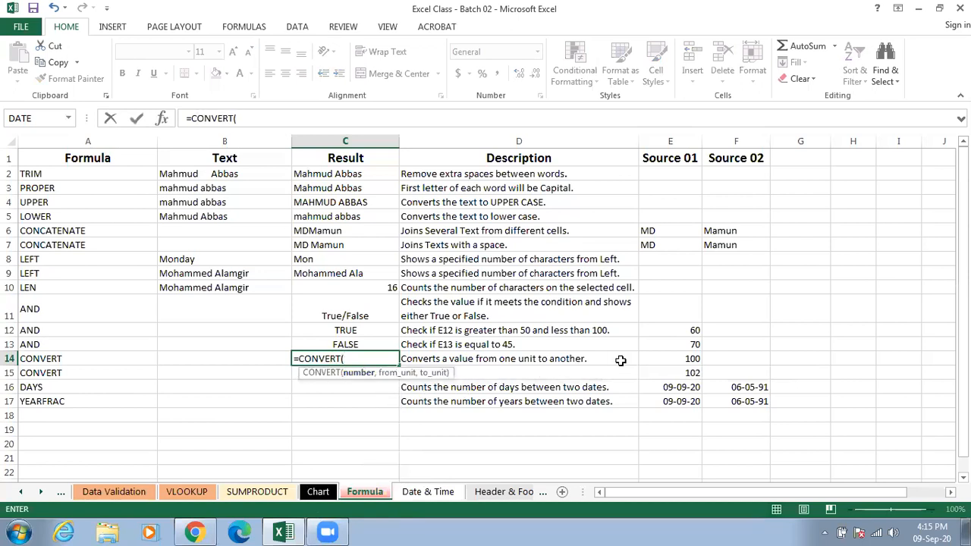
left_click(656, 357)
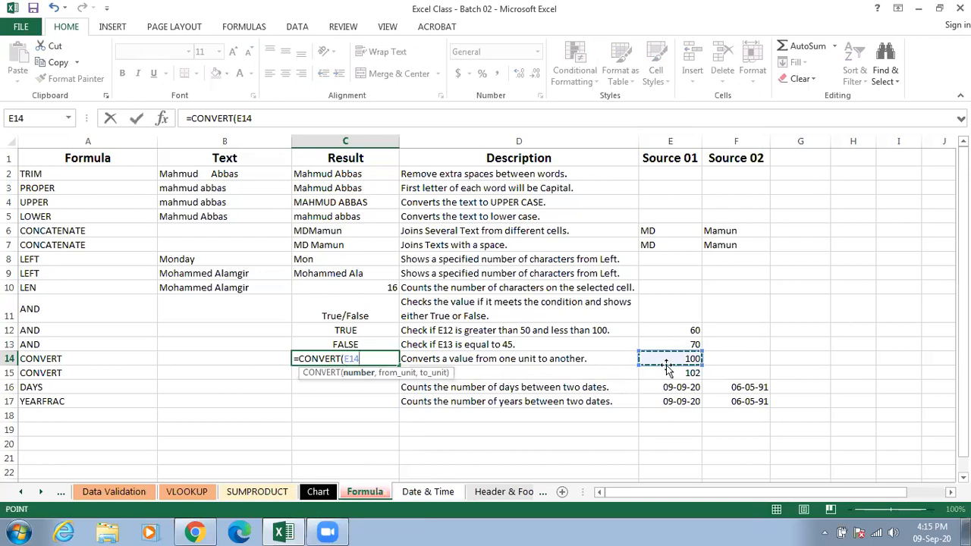
type(",")
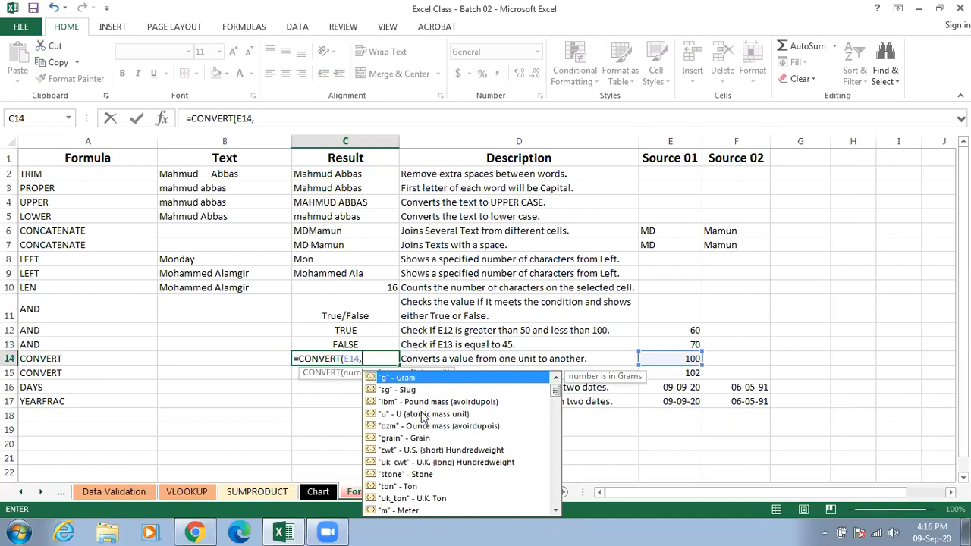
left_click(554, 510)
left_click(554, 511)
left_click(555, 510)
left_click(554, 510)
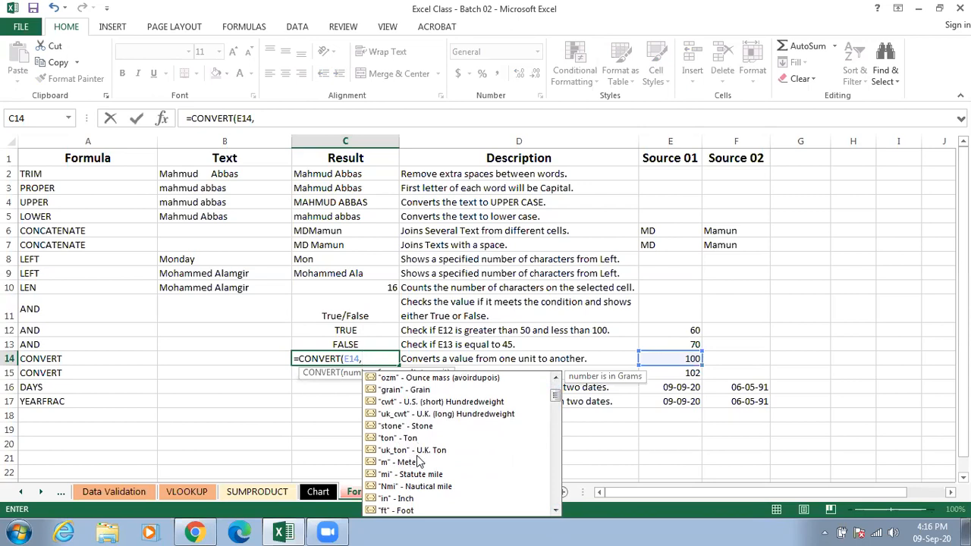
left_click(409, 499)
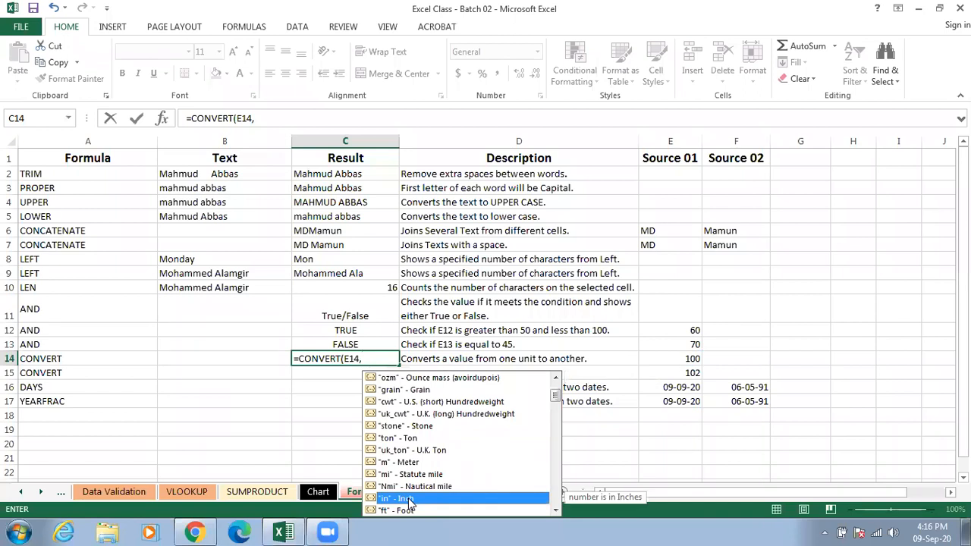
double_click(408, 498)
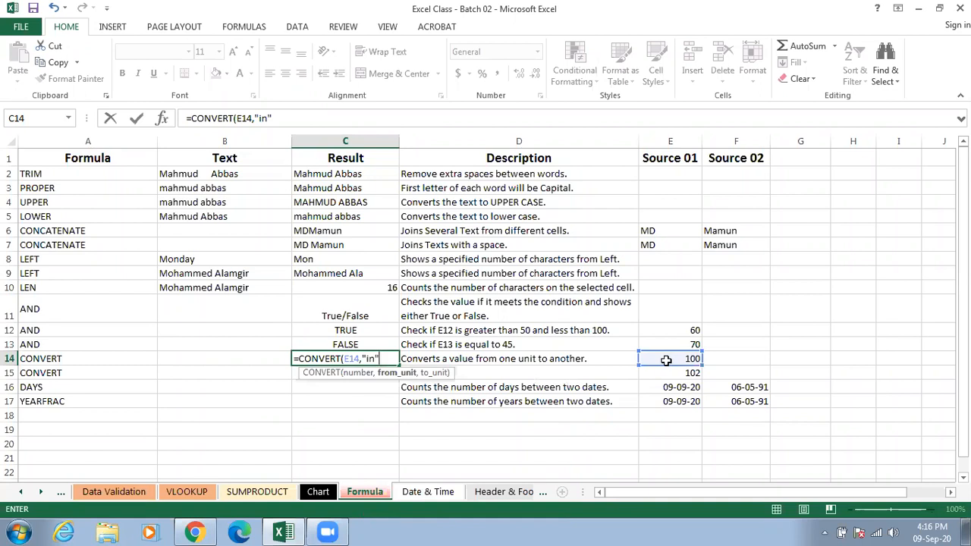
Set foot ("ft") as the target unit in C14's CONVERT formula and complete it as =CONVERT(E14,"in","ft").
type(",")
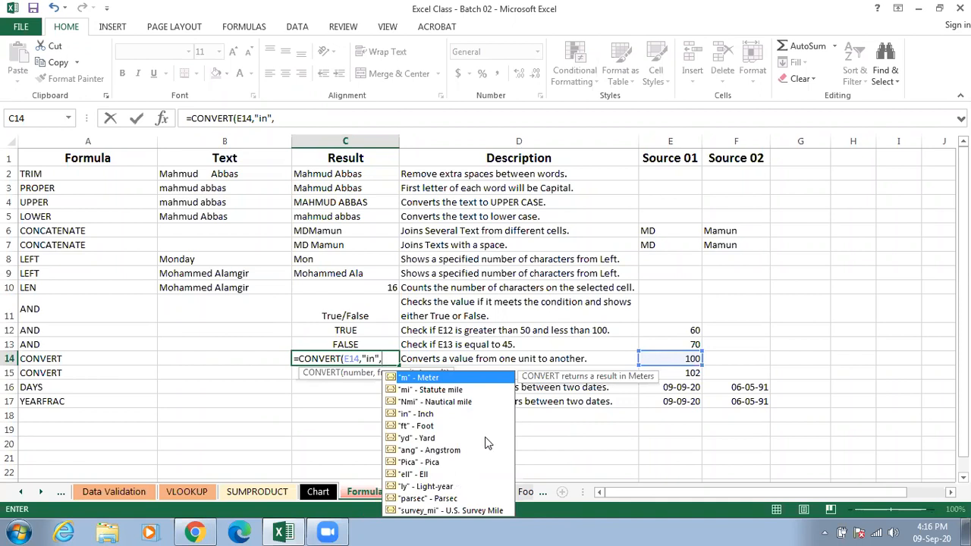
left_click(431, 427)
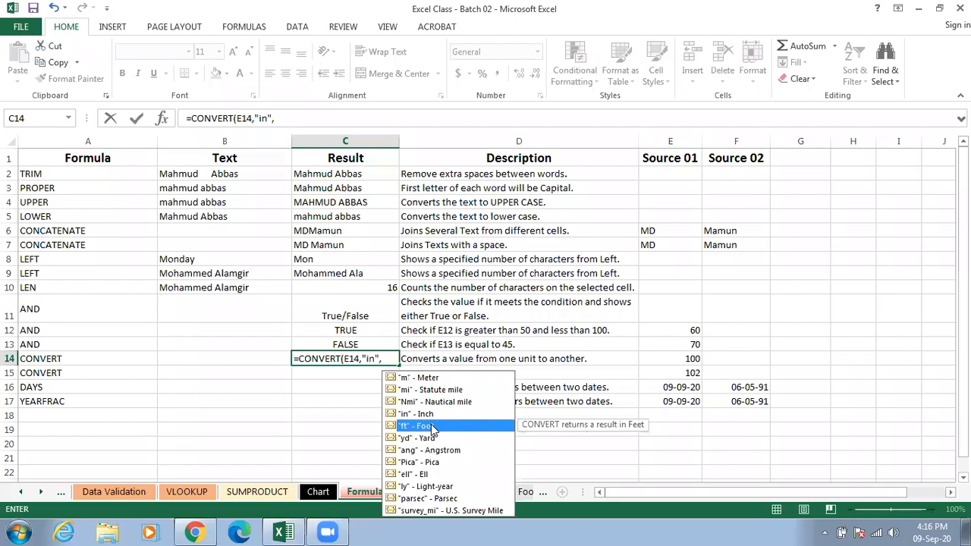
double_click(431, 426)
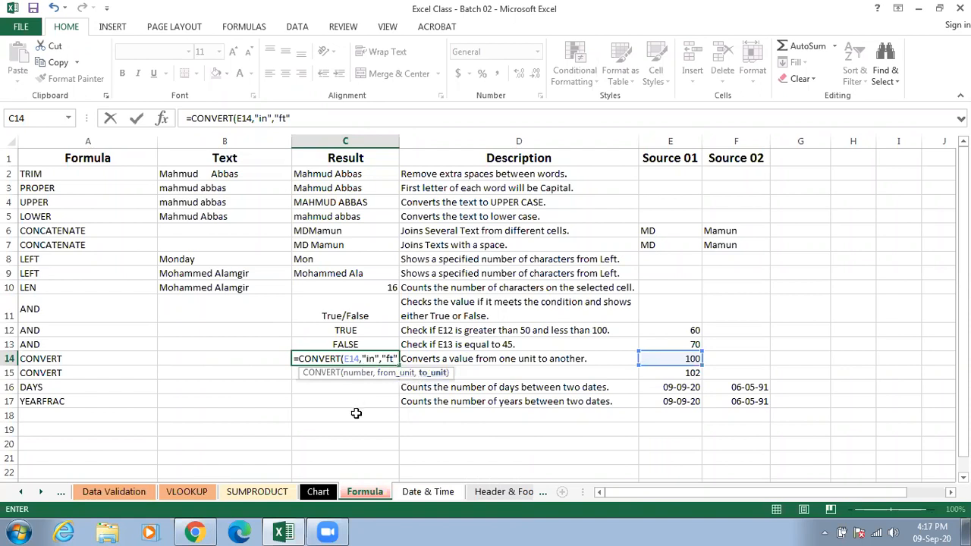
type(")")
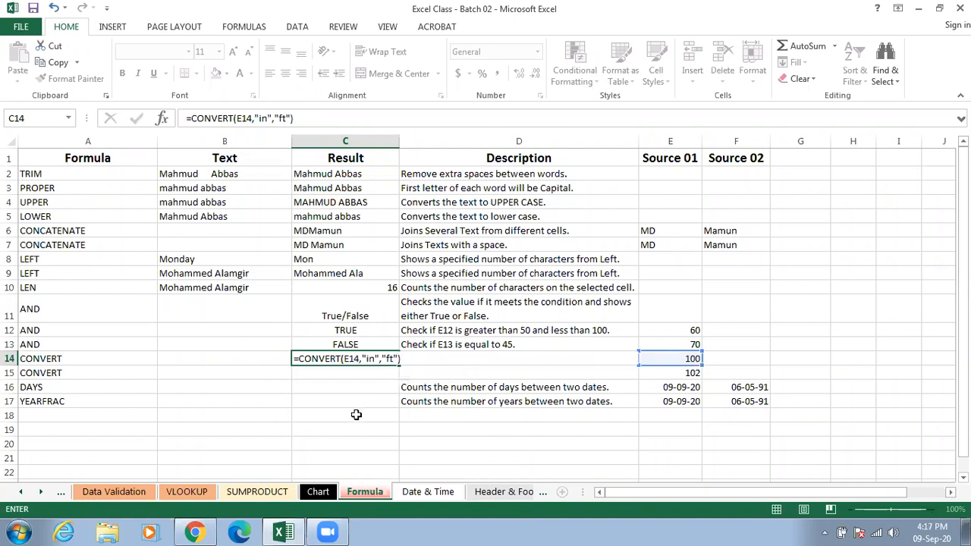
key("Return")
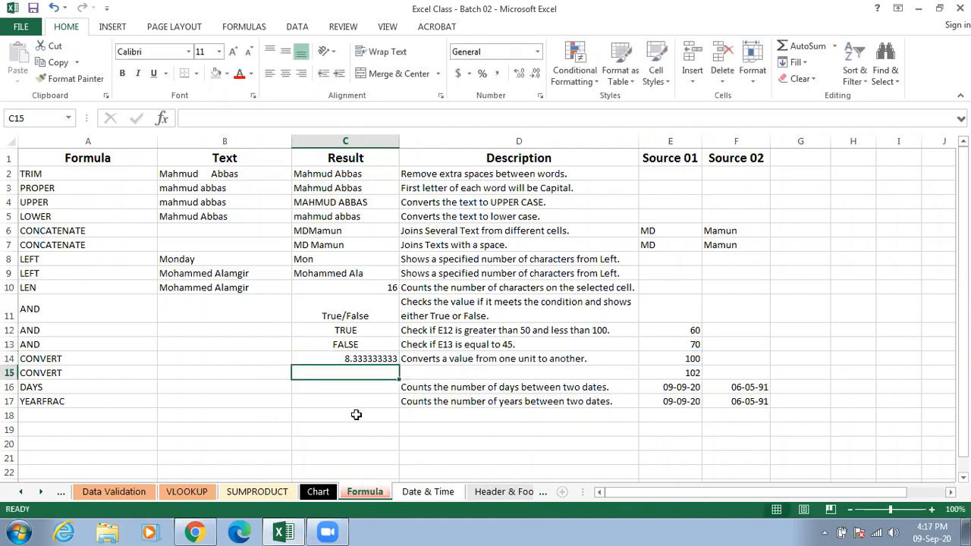
Reduce the CONVERT result in C14 to two decimal places.
left_click(334, 358)
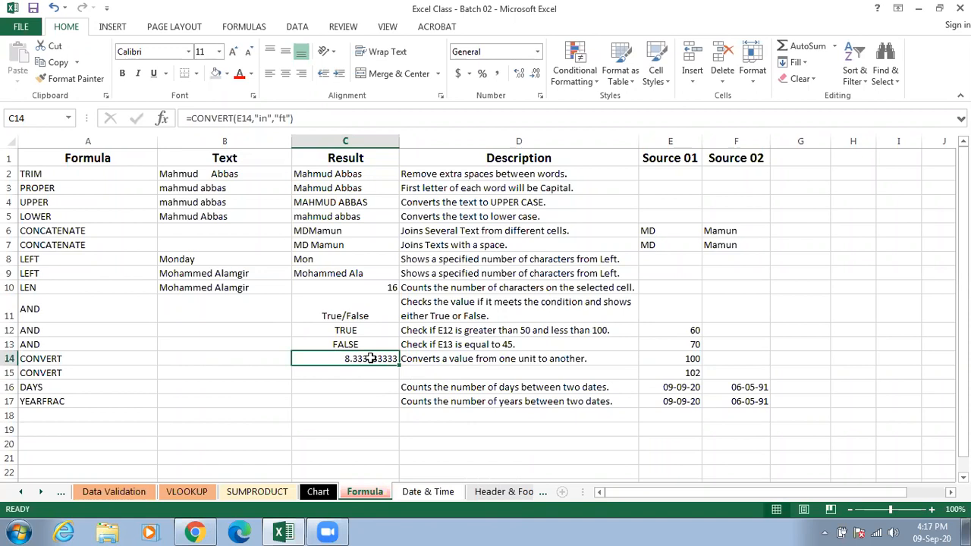
double_click(370, 358)
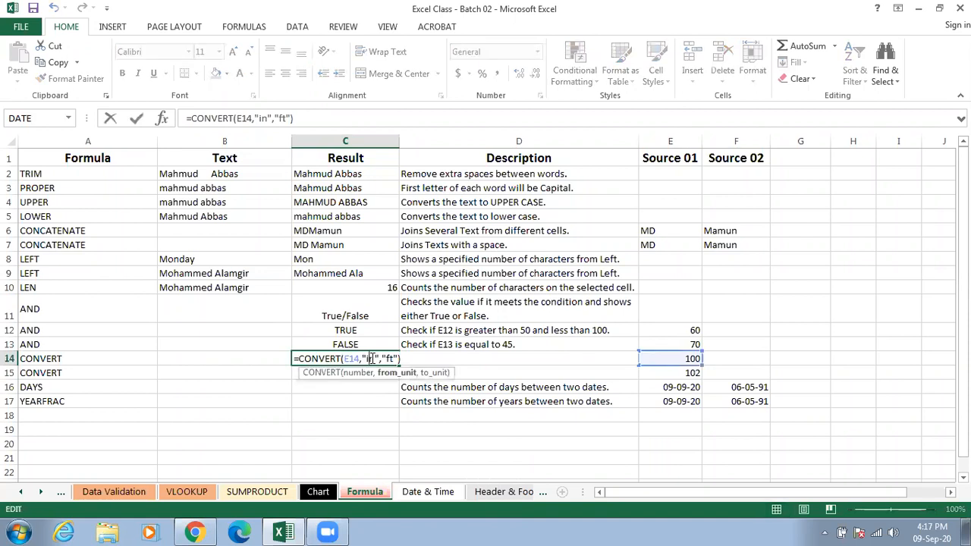
key("Escape")
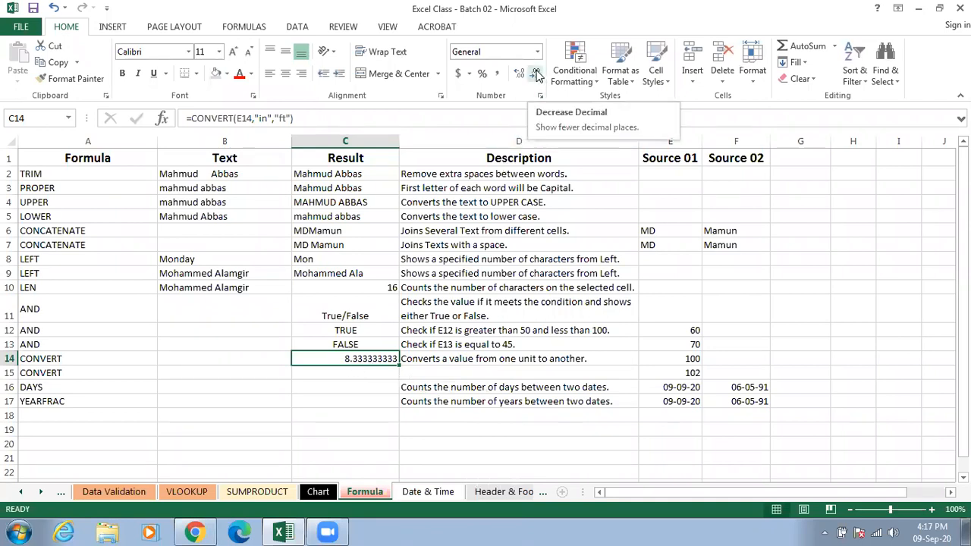
left_click(537, 73)
left_click(536, 74)
left_click(536, 74)
left_click(536, 74)
left_click(537, 74)
left_click(537, 73)
left_click(536, 73)
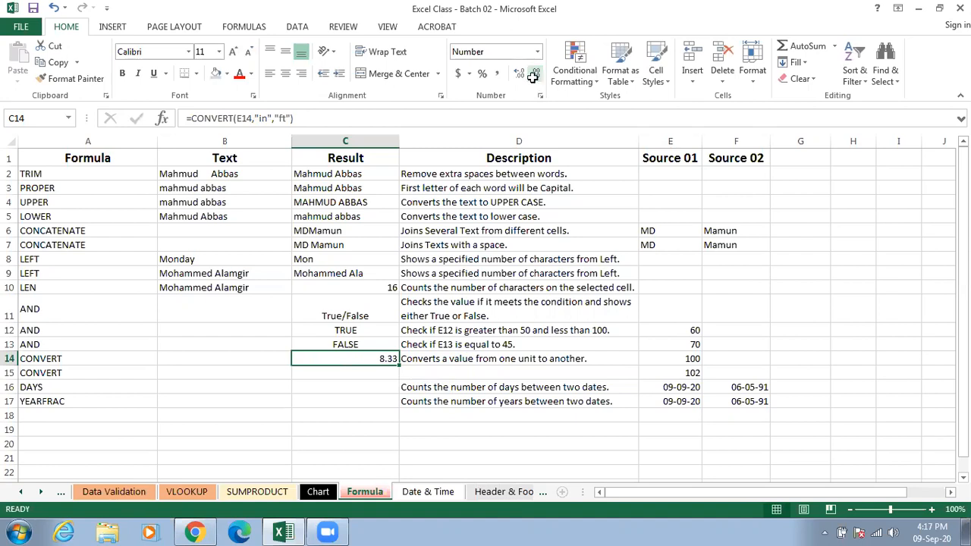
Start a CONVERT formula in C15 with E15 as the number to convert.
left_click(383, 373)
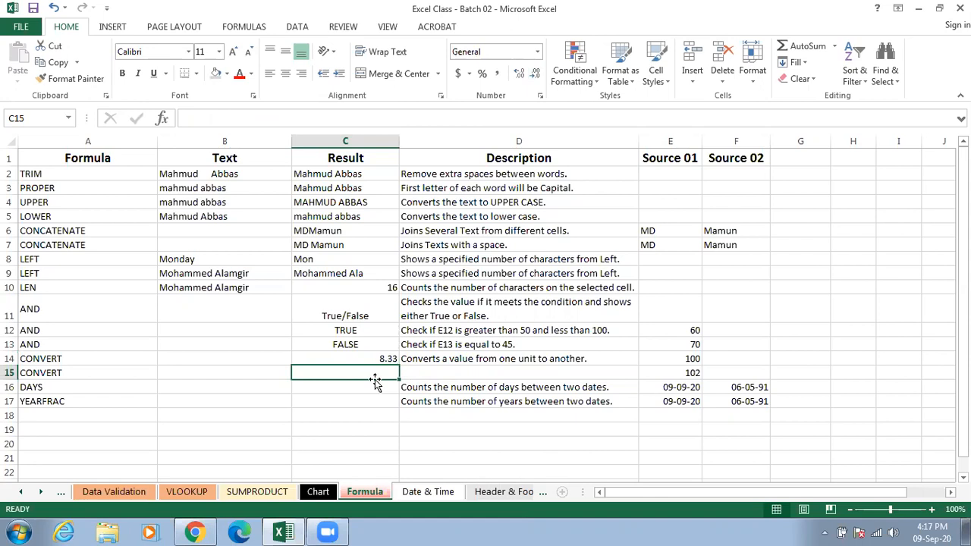
type("=")
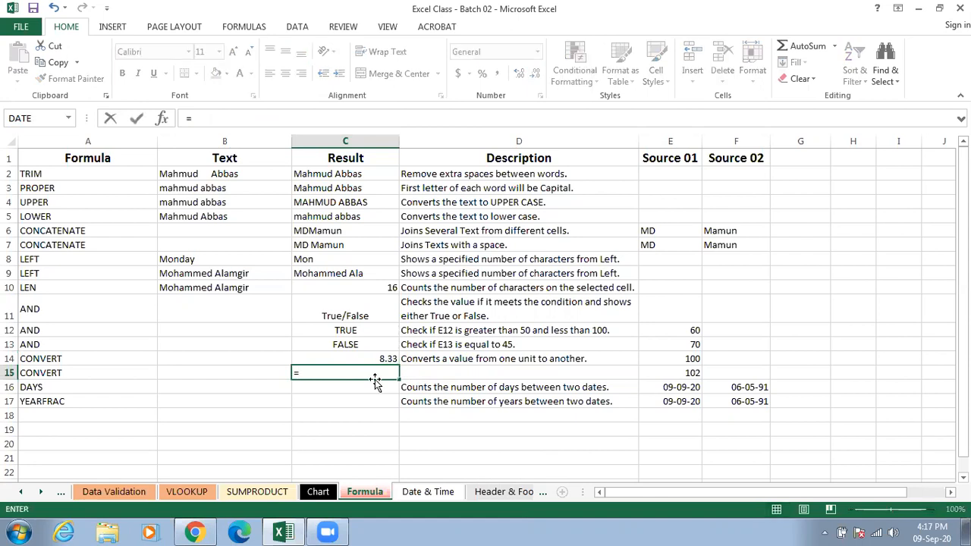
type("convert")
key("Tab")
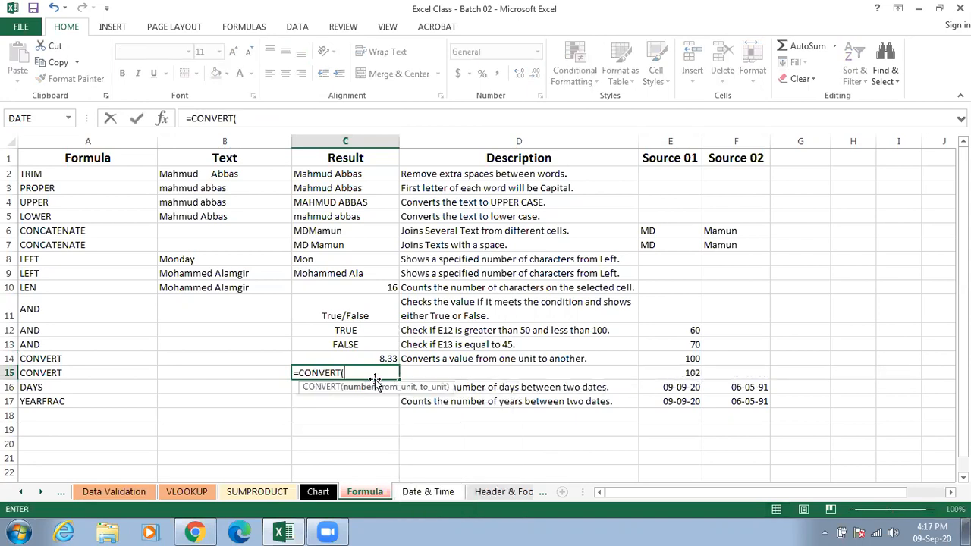
left_click(678, 372)
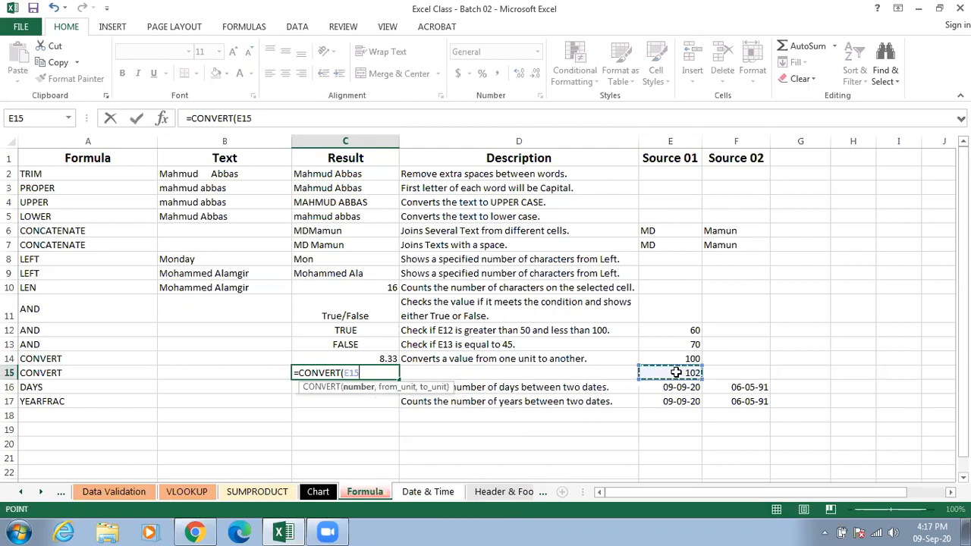
type(",")
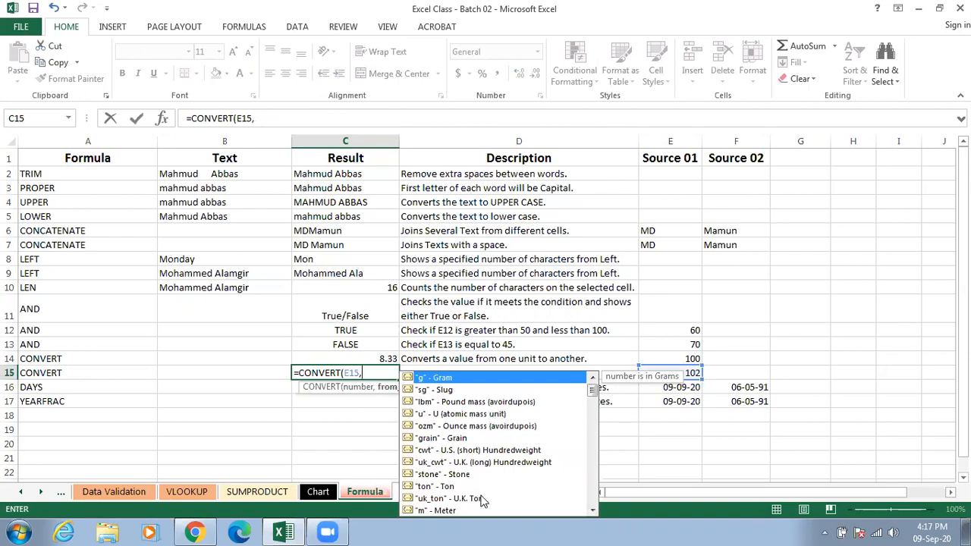
Look through the available units and set "f" as the unit to convert from in C15's CONVERT formula.
left_click_drag(594, 392, 604, 511)
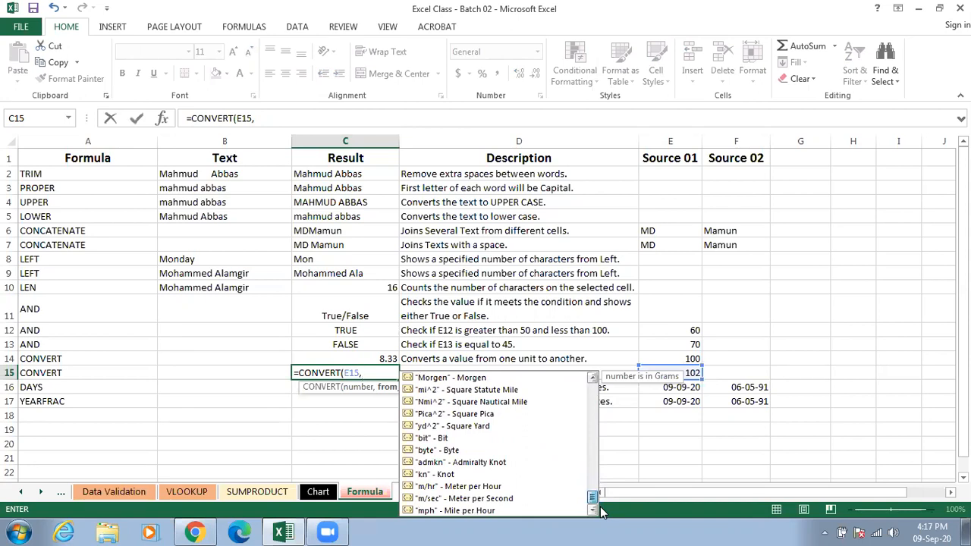
left_click_drag(603, 513, 603, 491)
scroll(603, 491, "up", 5)
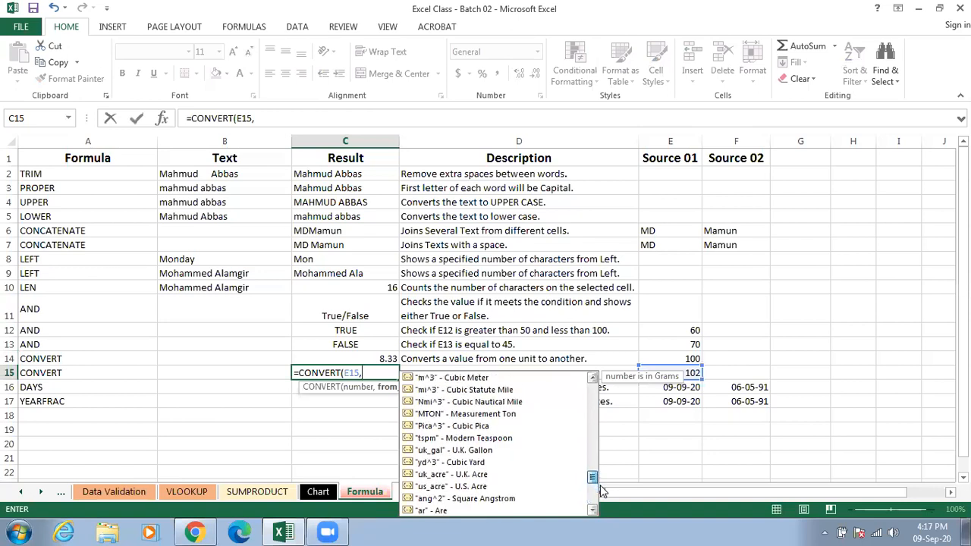
scroll(603, 491, "up", 15)
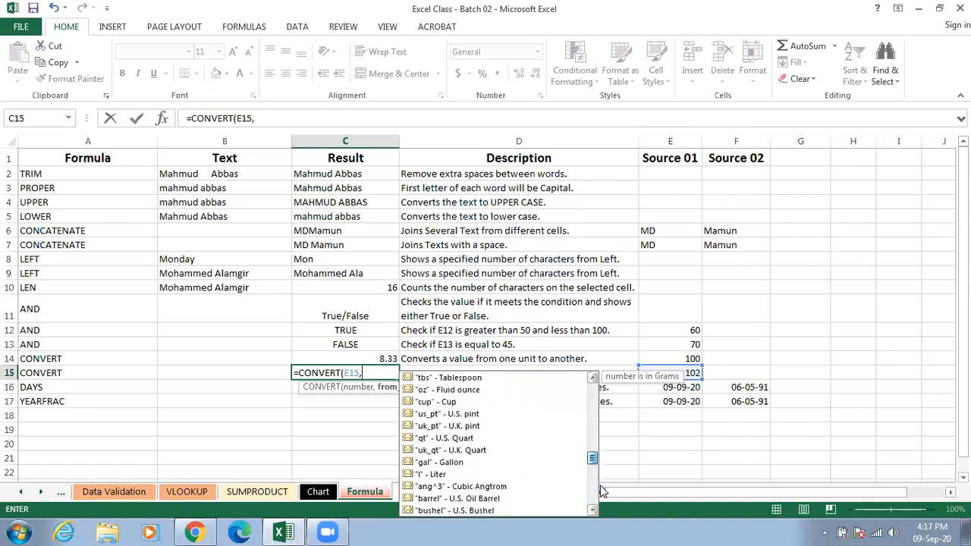
scroll(599, 389, "up", 2)
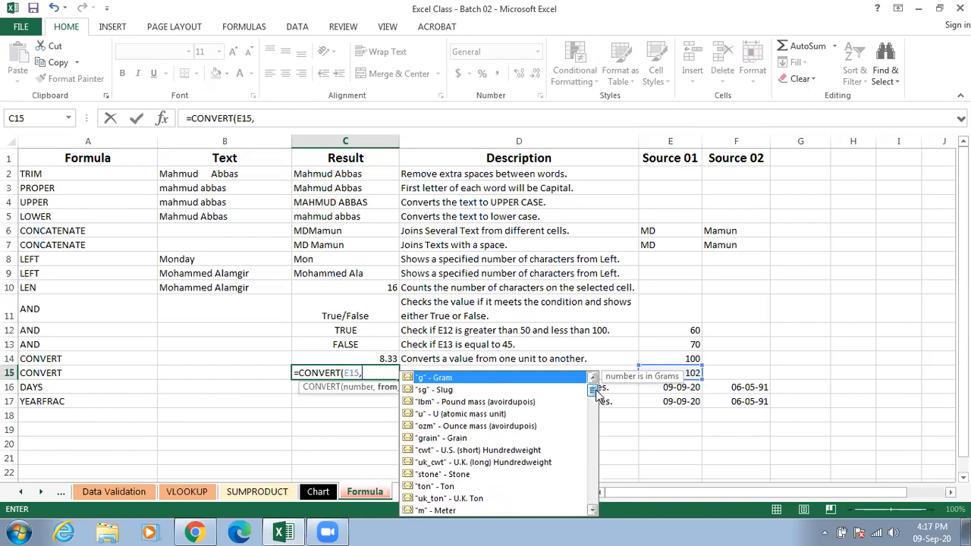
type("\"f\"")
type(",")
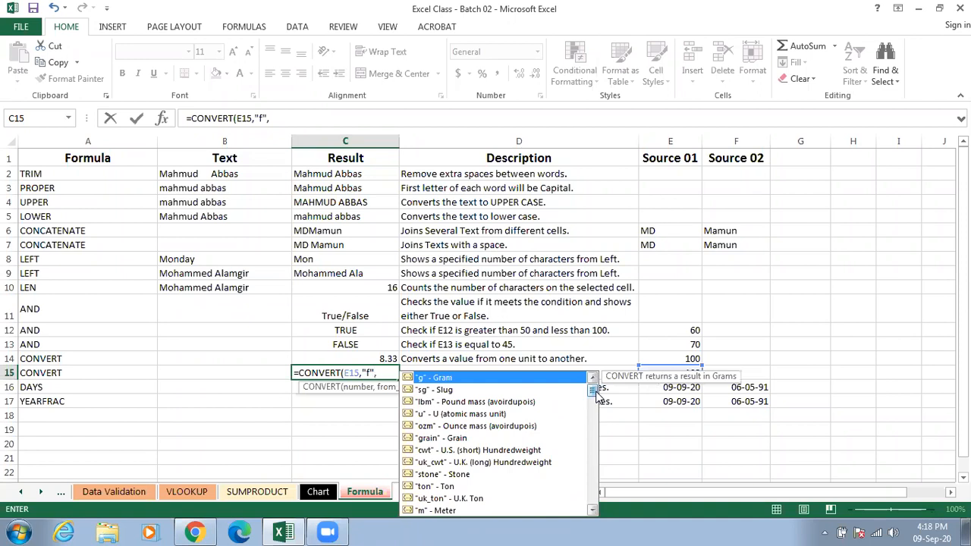
Complete the formula in C15 as =CONVERT(E15,"f","c").
type("\"c\")")
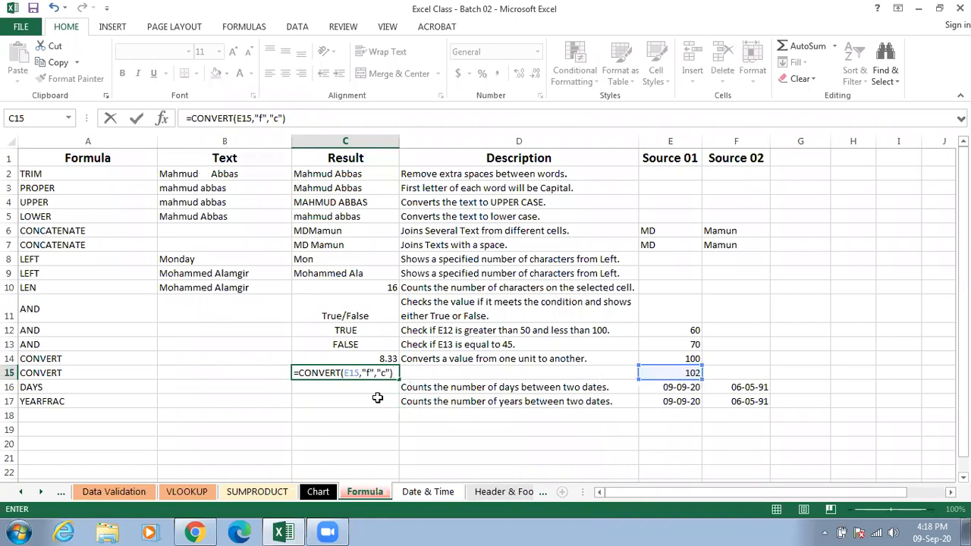
key("Return")
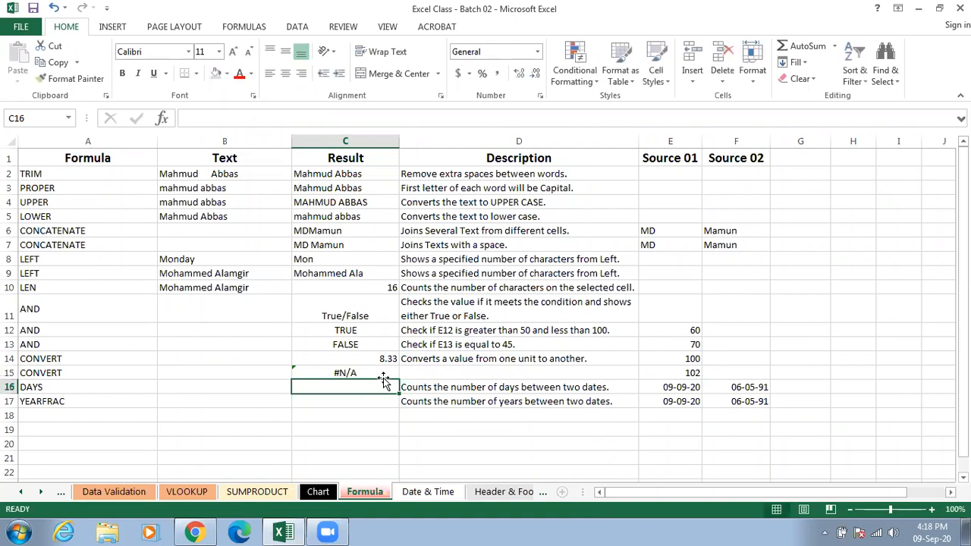
Correct the CONVERT formula in C15 to use the uppercase unit codes "F" and "C".
left_click(383, 372)
double_click(384, 372)
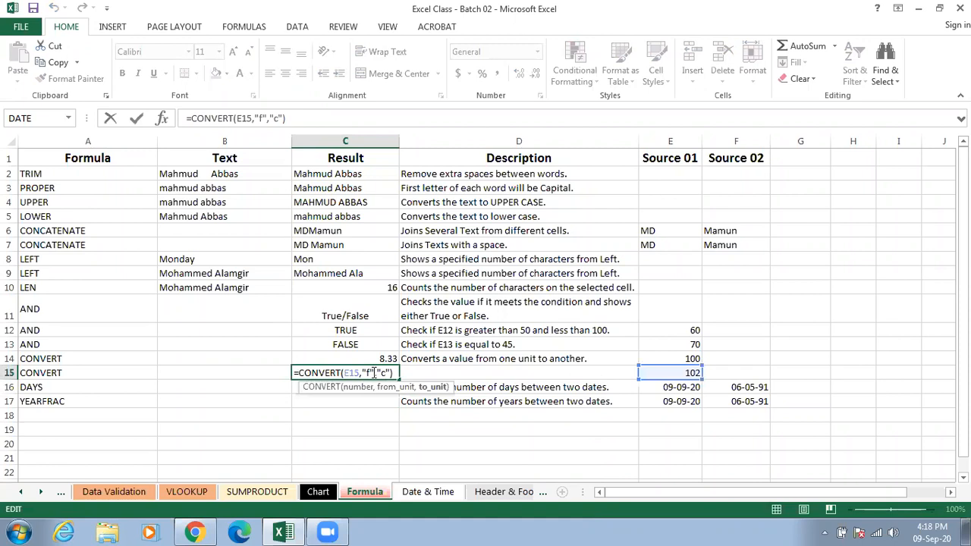
left_click(368, 372)
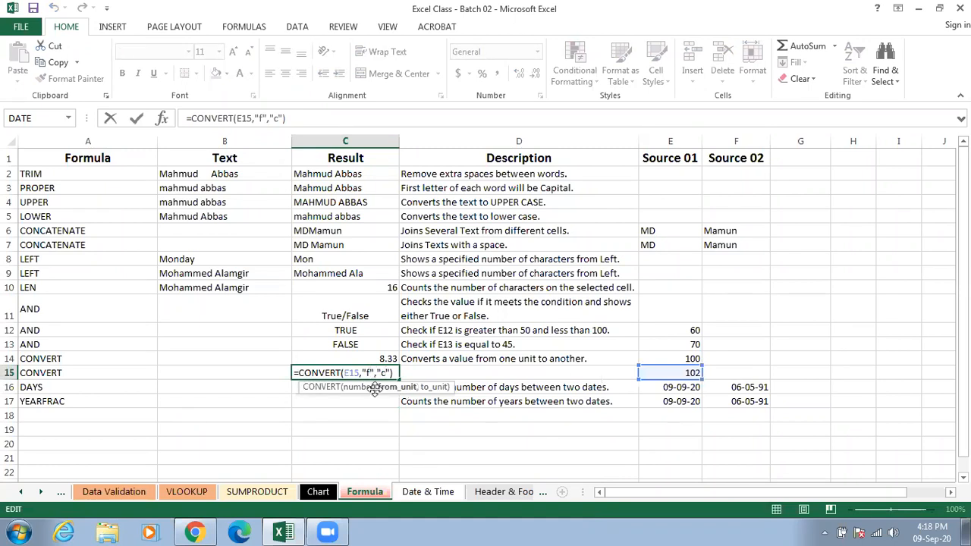
key("BackSpace")
type("F")
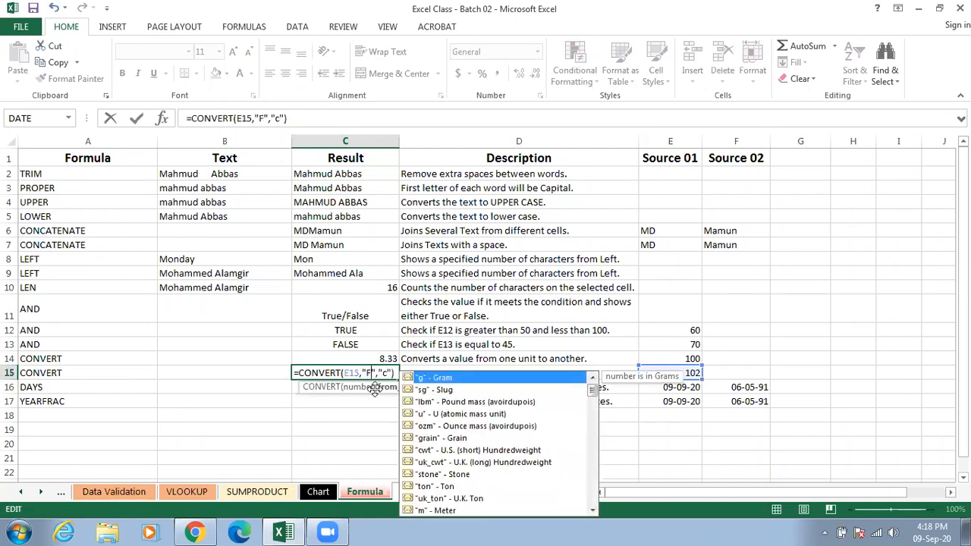
key("Right")
key("Right")
key("Right")
key("Delete")
type("C")
key("Return")
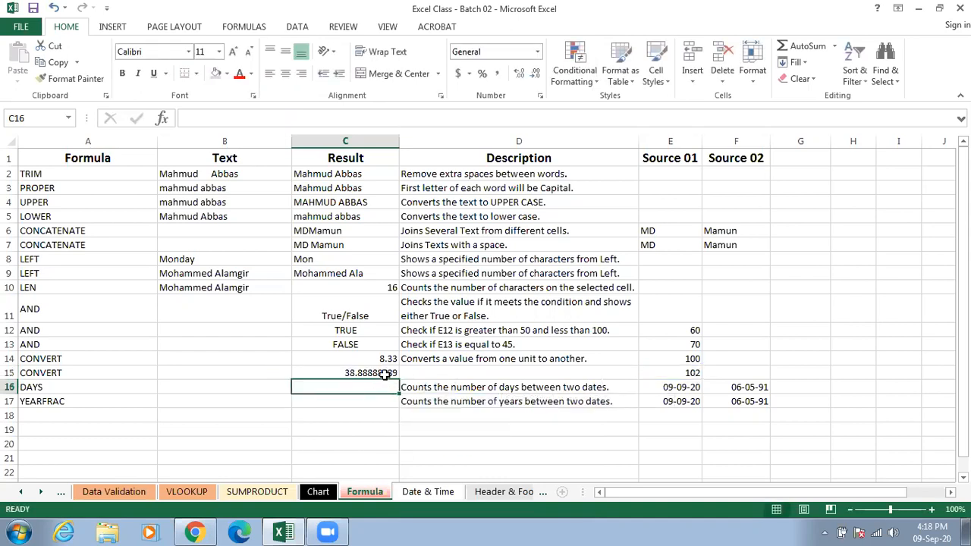
Reduce the converted temperature in C15 to two decimal places.
left_click(385, 375)
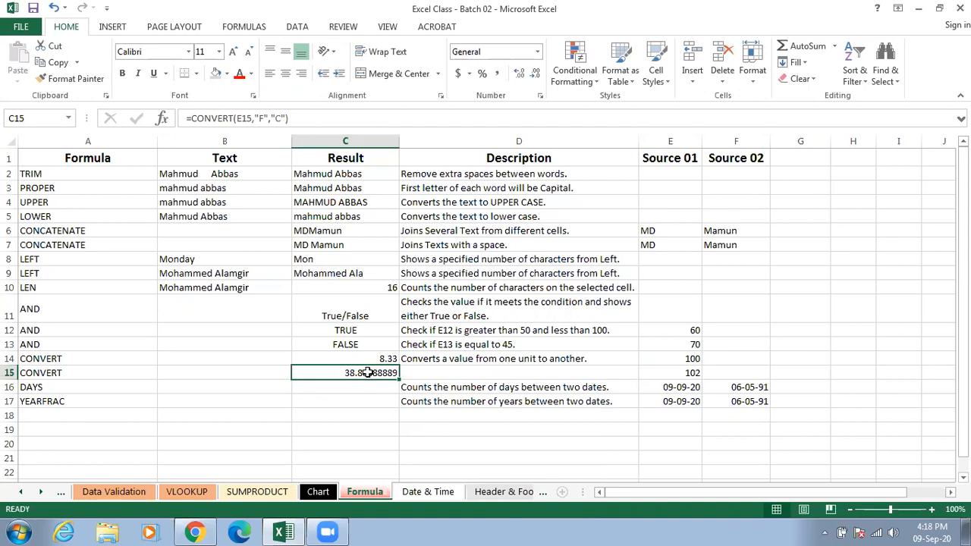
left_click(534, 74)
left_click(535, 74)
left_click(535, 74)
left_click(535, 73)
left_click(534, 74)
left_click(535, 73)
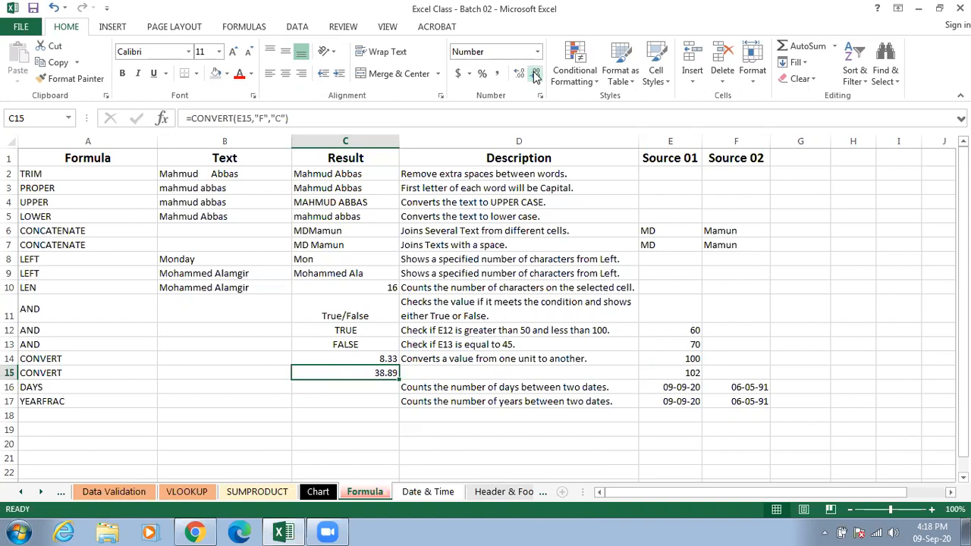
Review the CONVERT formula and source value in row 15, and the DAYS row's description and two source dates.
double_click(368, 372)
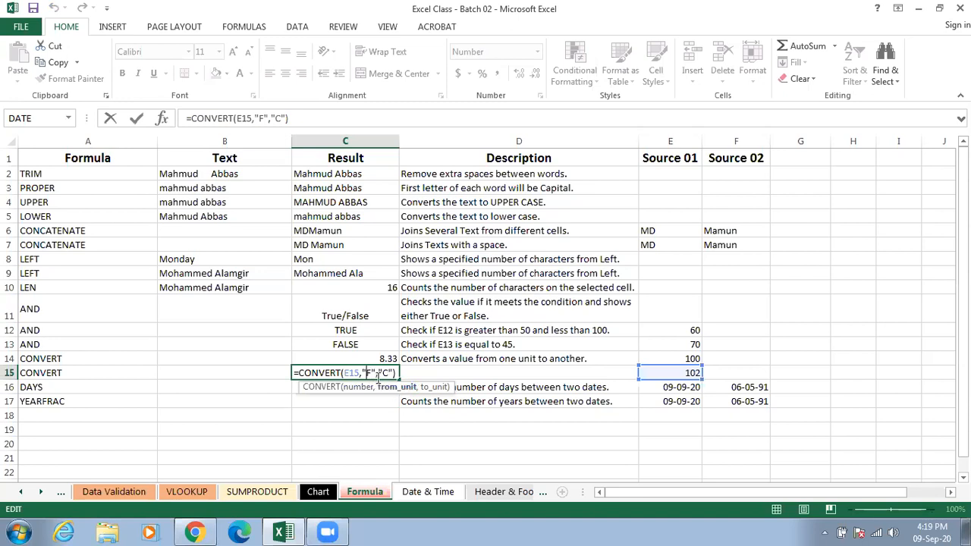
key("ctrl+Return")
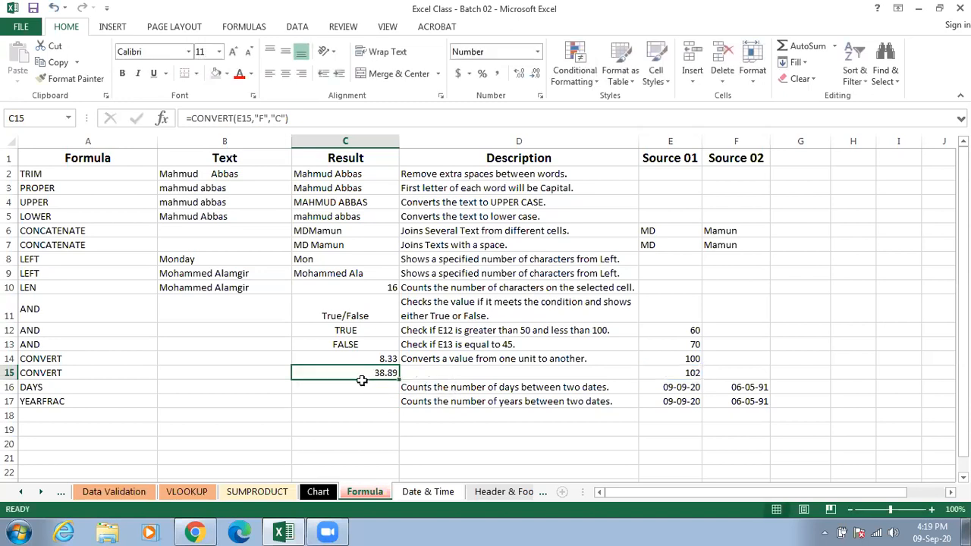
left_click(670, 373)
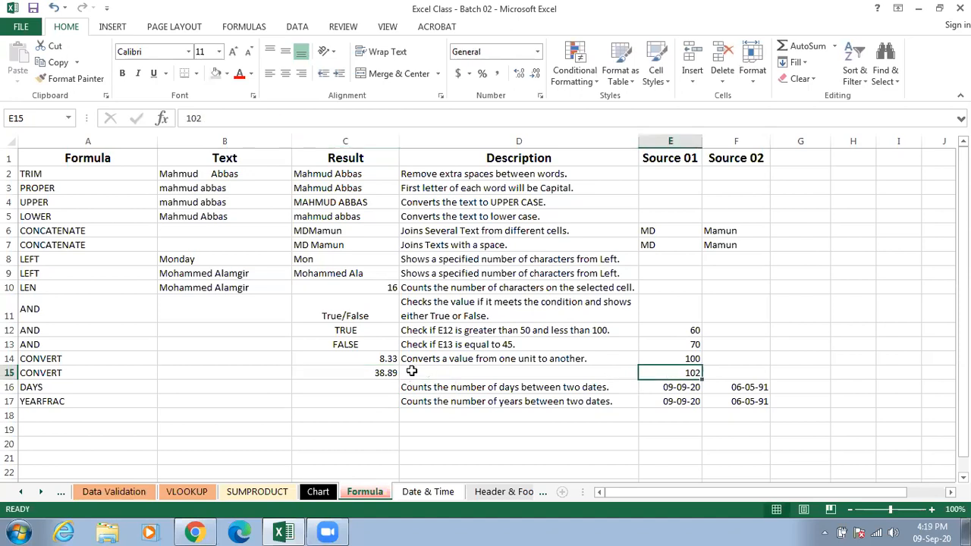
left_click(381, 373)
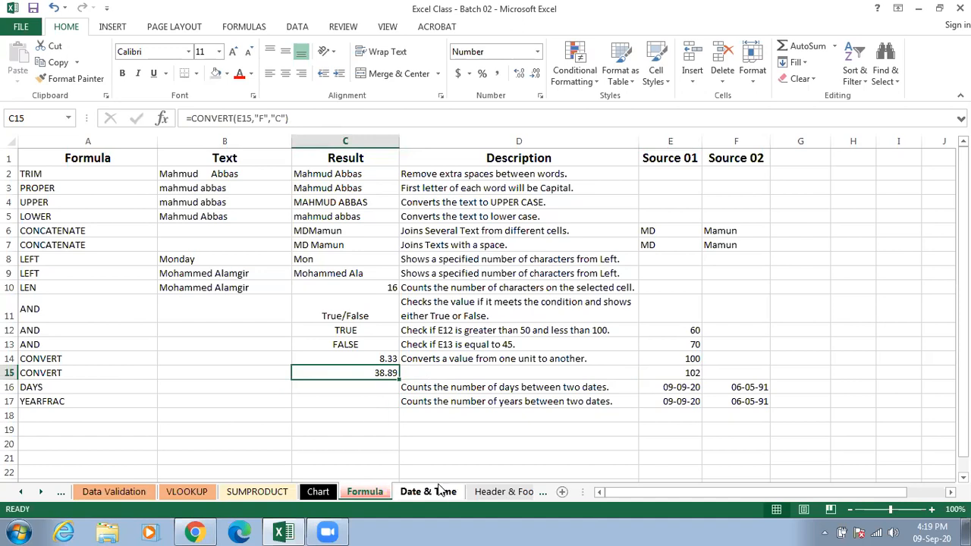
left_click(96, 389)
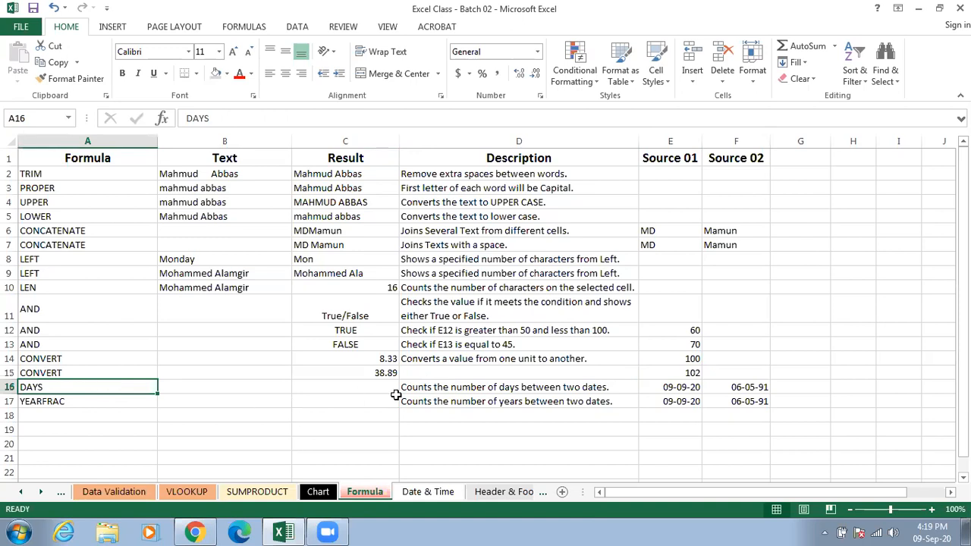
left_click(463, 391)
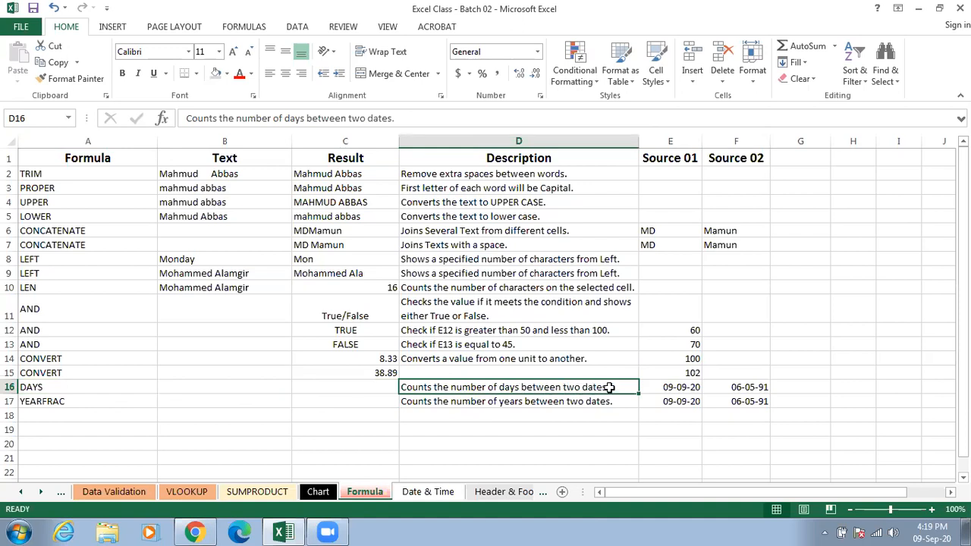
left_click(679, 389)
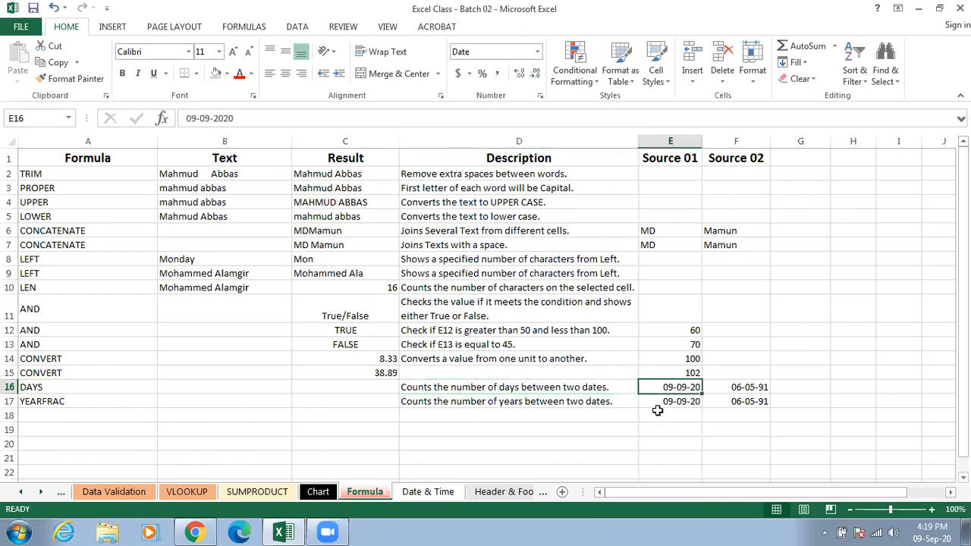
left_click(727, 390)
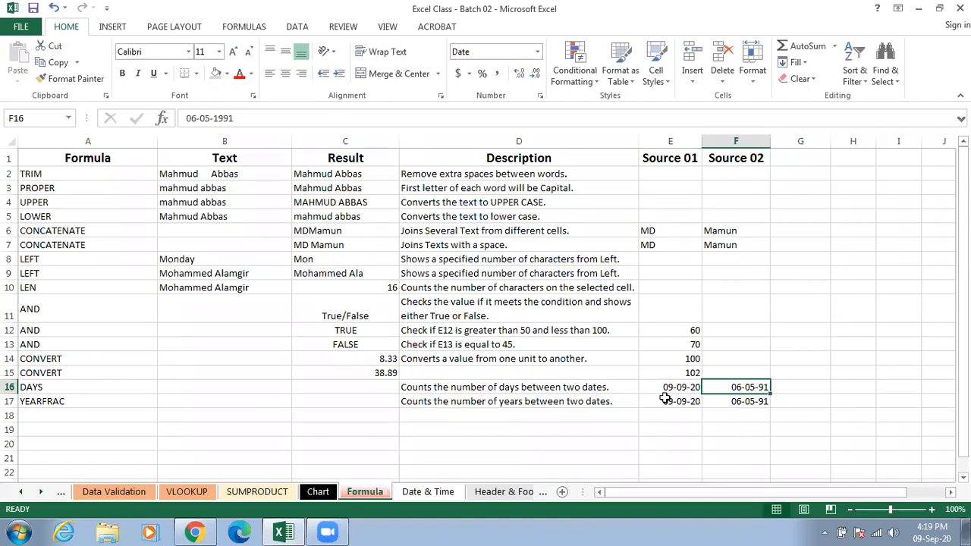
Enter =DAYS(E16,F16) in C16 to count the days between the two source dates.
left_click(359, 389)
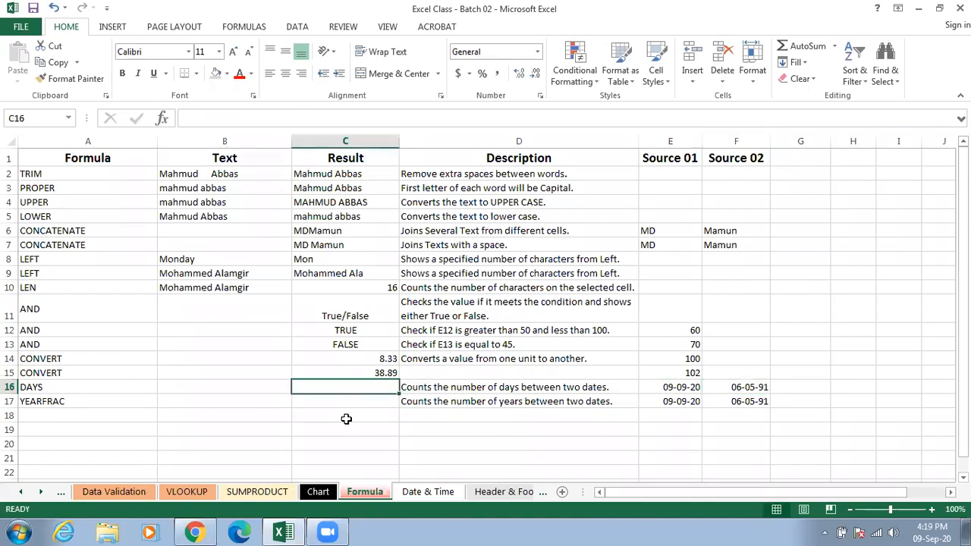
type("=")
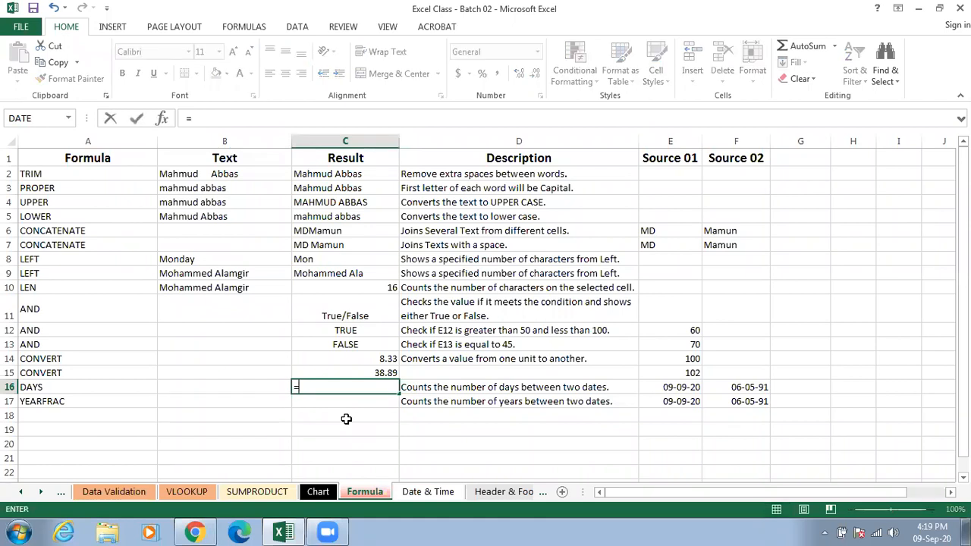
type("daus")
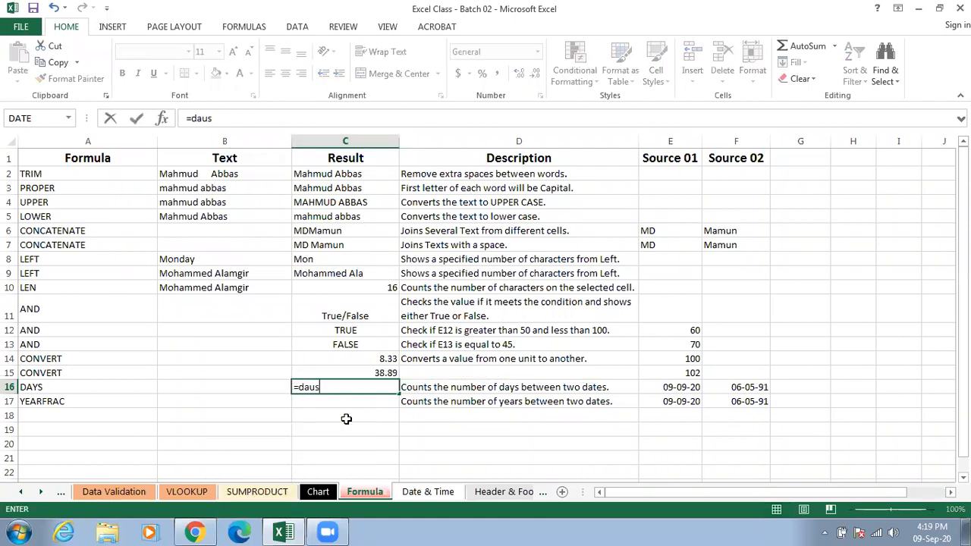
key("BackSpace")
key("BackSpace")
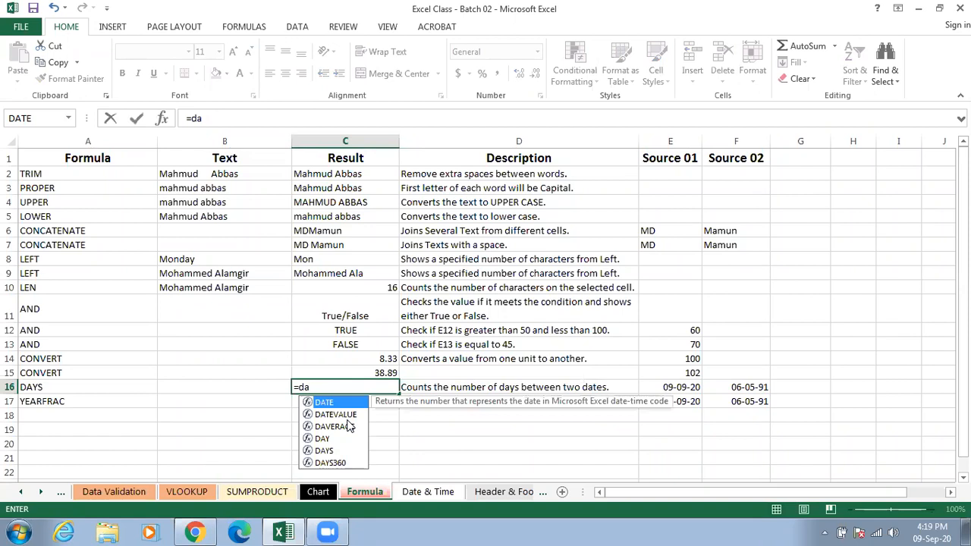
type("ys")
key("Tab")
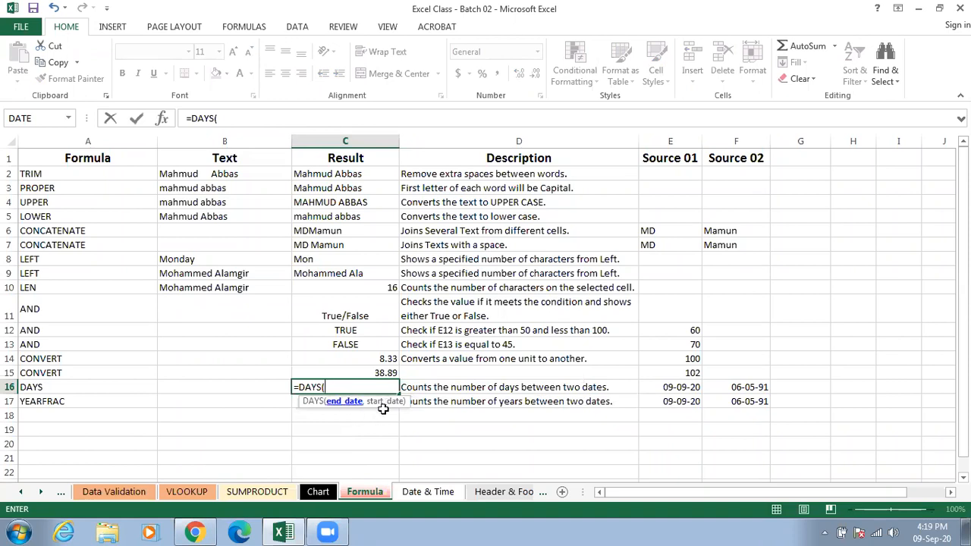
left_click(674, 390)
type(",")
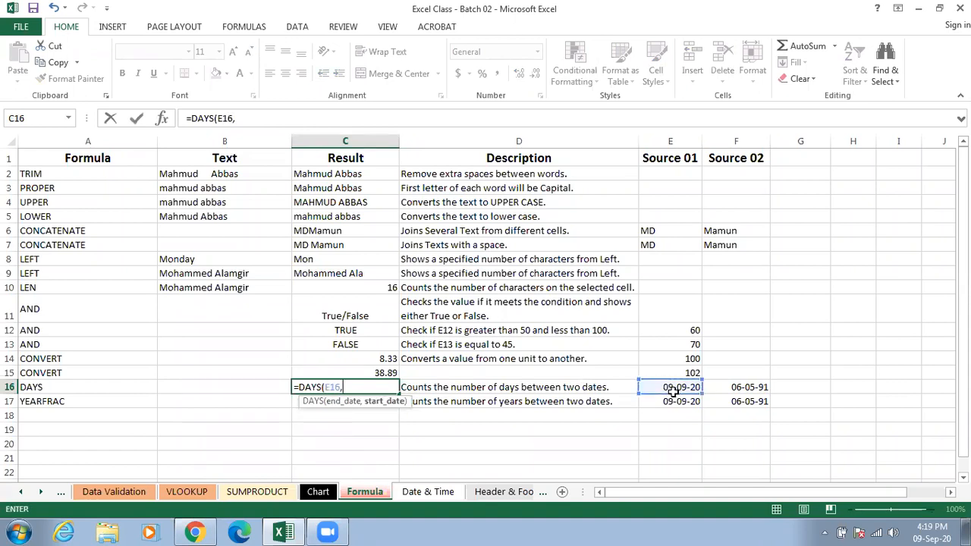
left_click(740, 393)
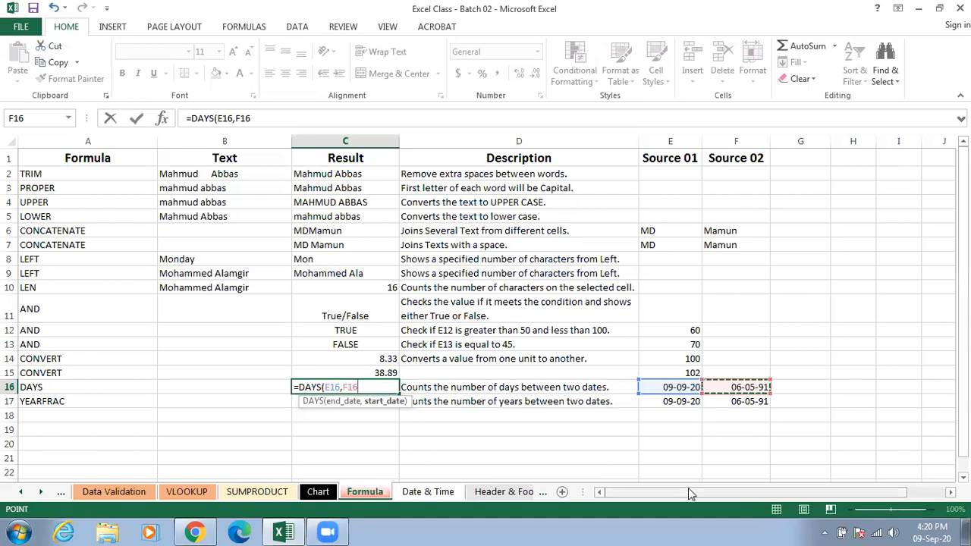
type(")")
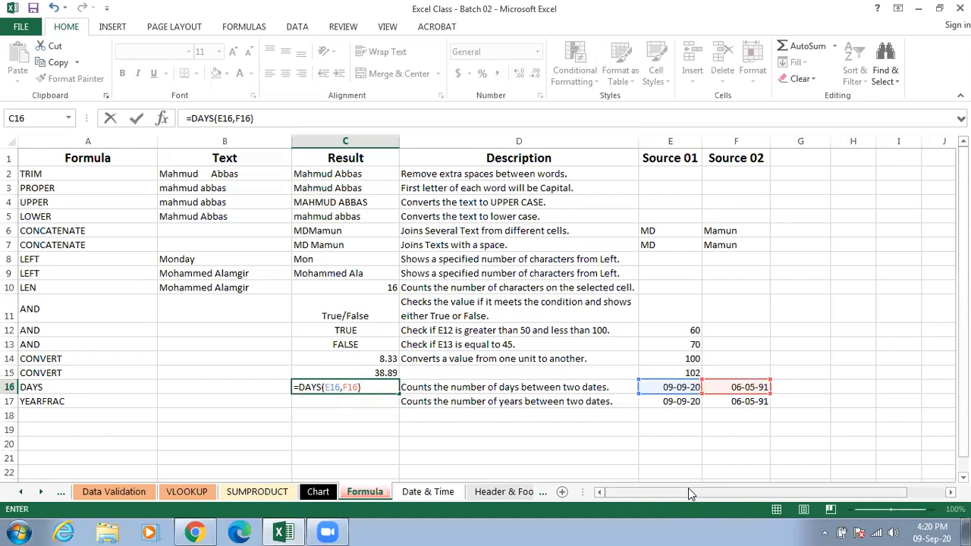
key("Return")
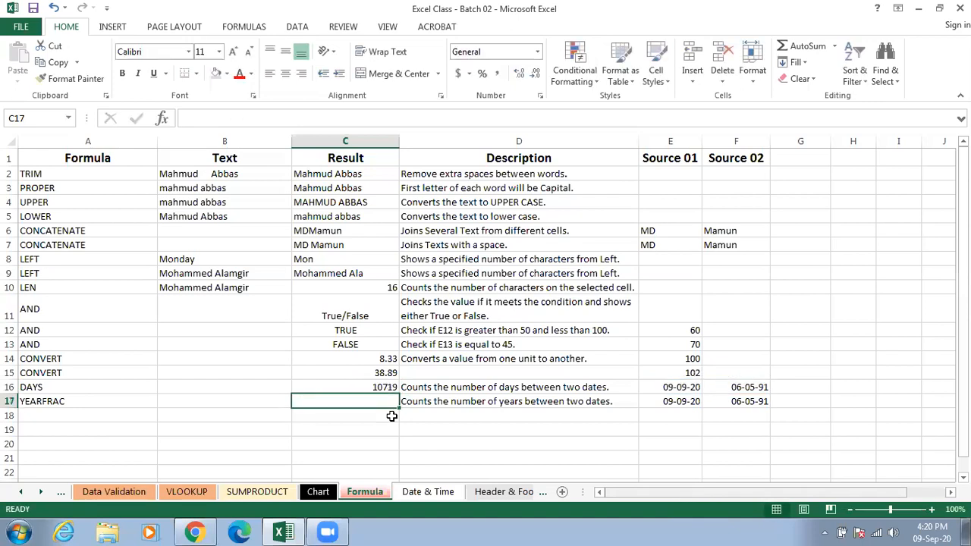
Examine the DAYS result against its source dates in row 16, and the YEARFRAC row's description and dates.
left_click(346, 390)
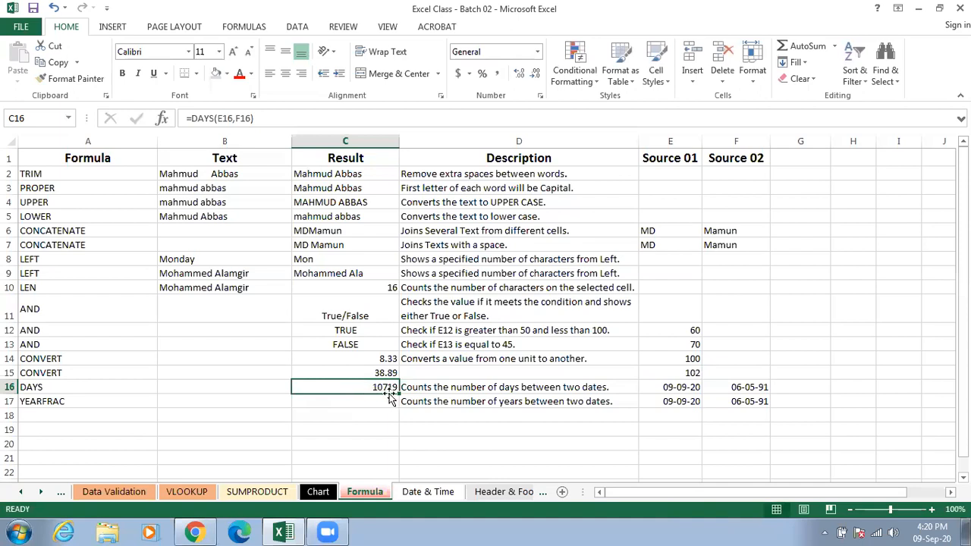
left_click(730, 387)
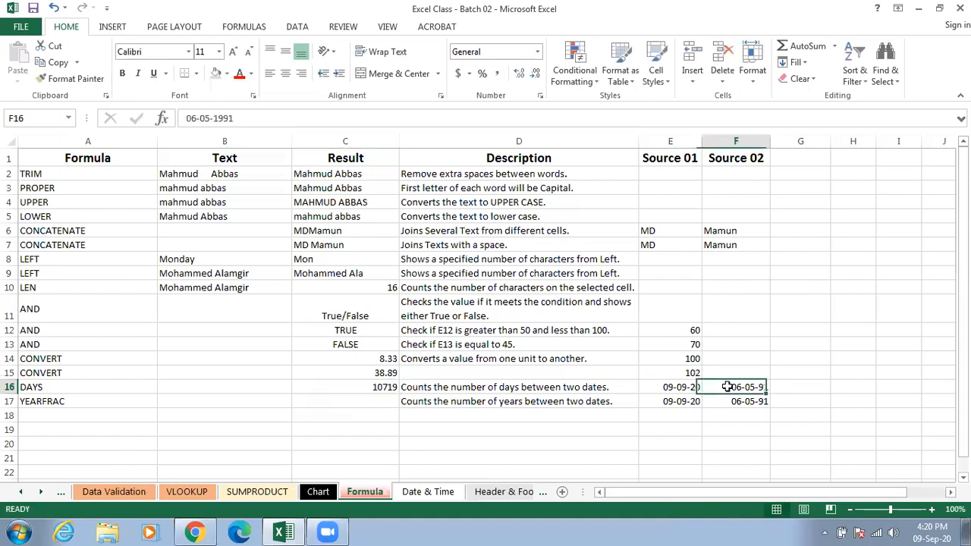
left_click(687, 387)
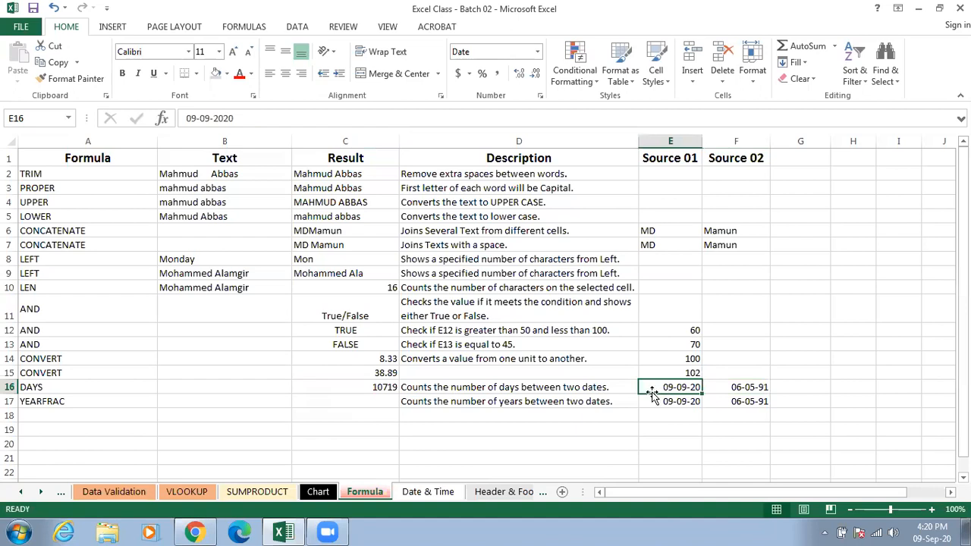
left_click(353, 390)
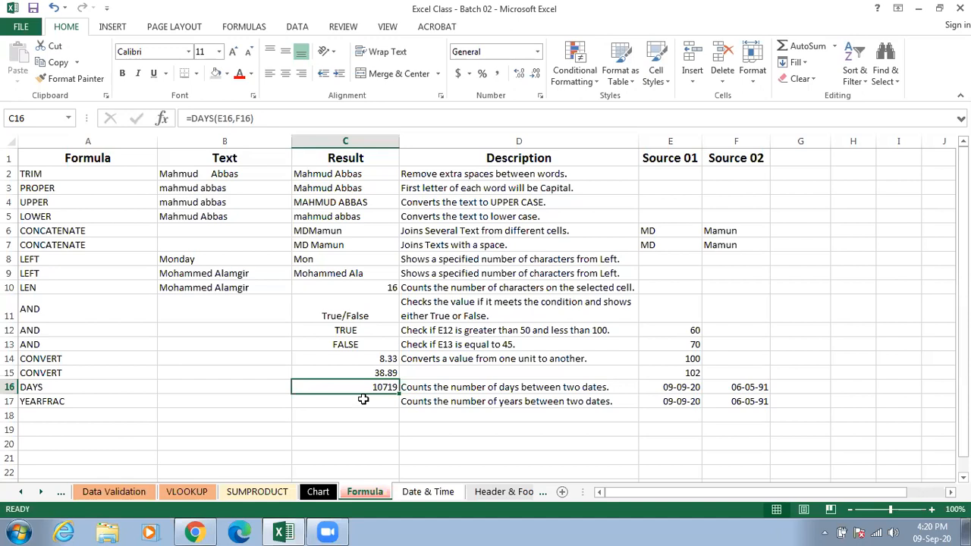
left_click(89, 401)
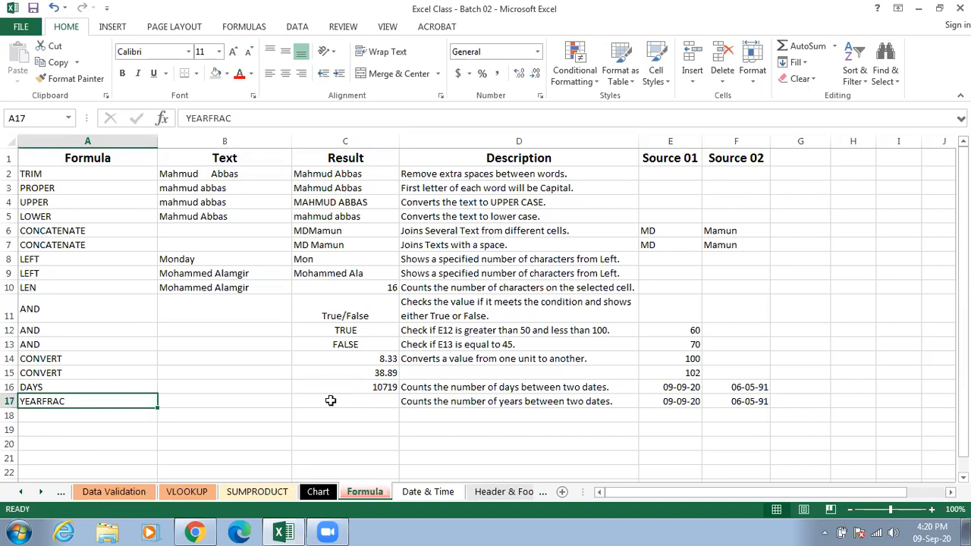
left_click(419, 403)
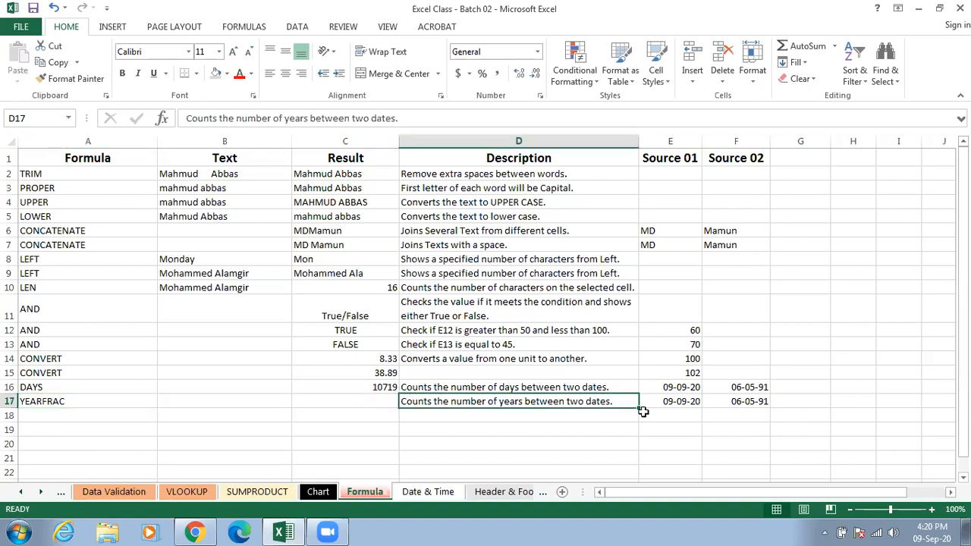
left_click(686, 402)
left_click(729, 406)
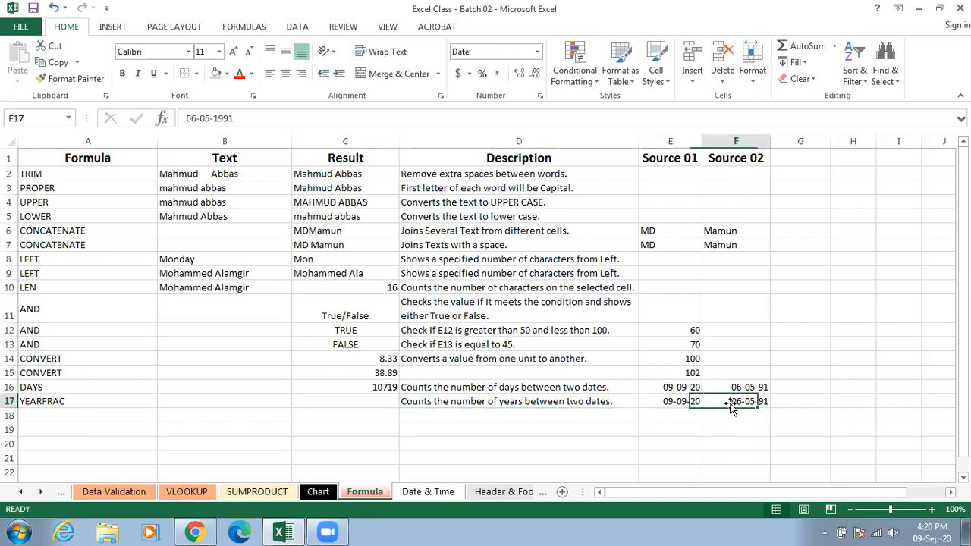
left_click(666, 403)
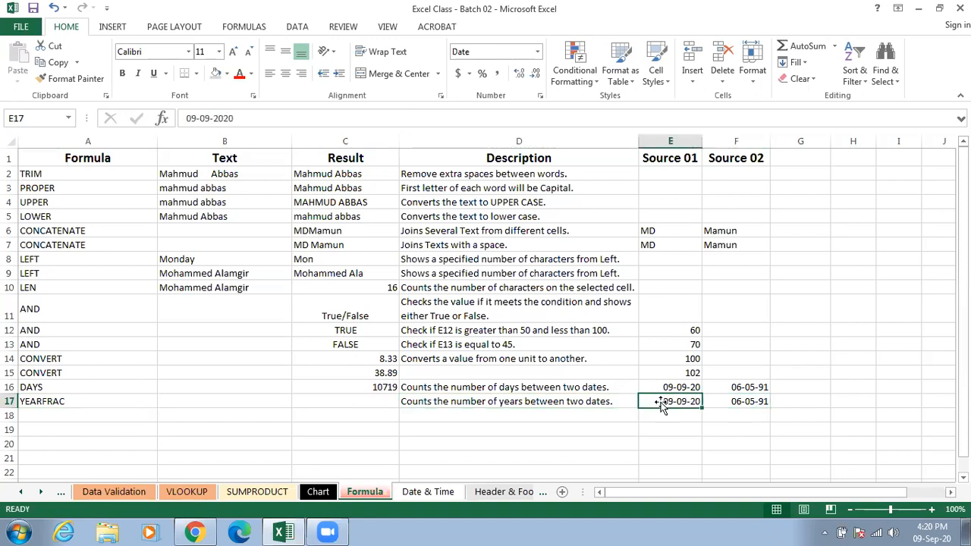
Enter =YEARFRAC(E17,F17,3) in C17 to count the years between the two source dates on the Actual/365 basis.
left_click(356, 402)
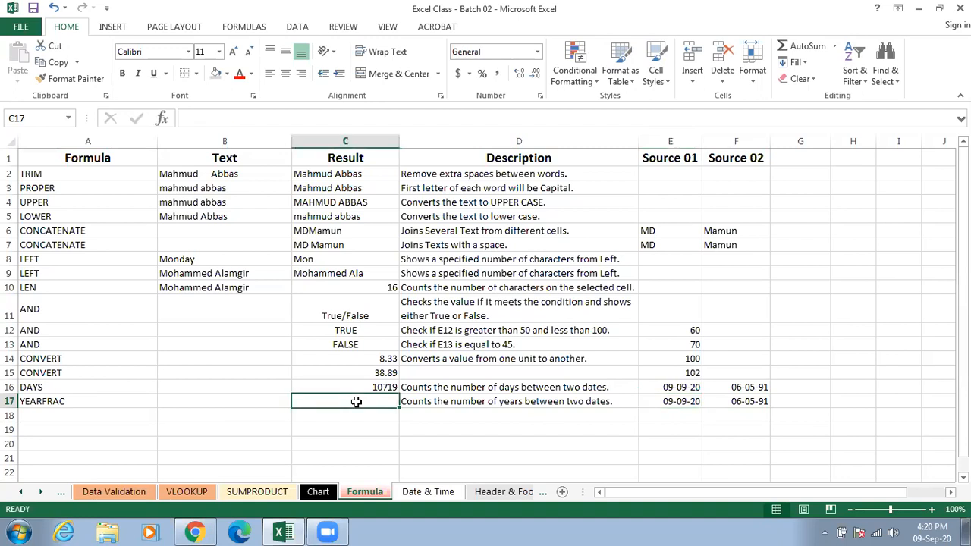
type("=year")
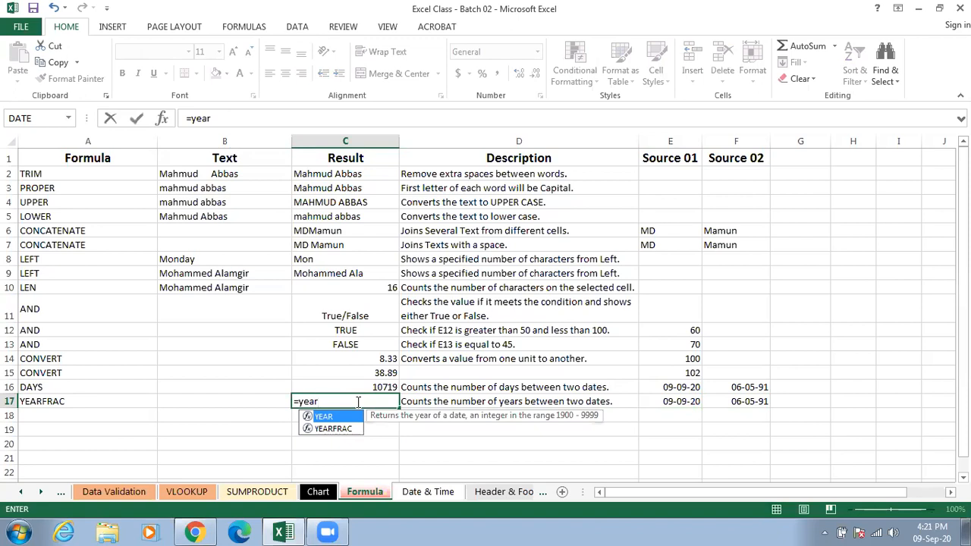
key("Down")
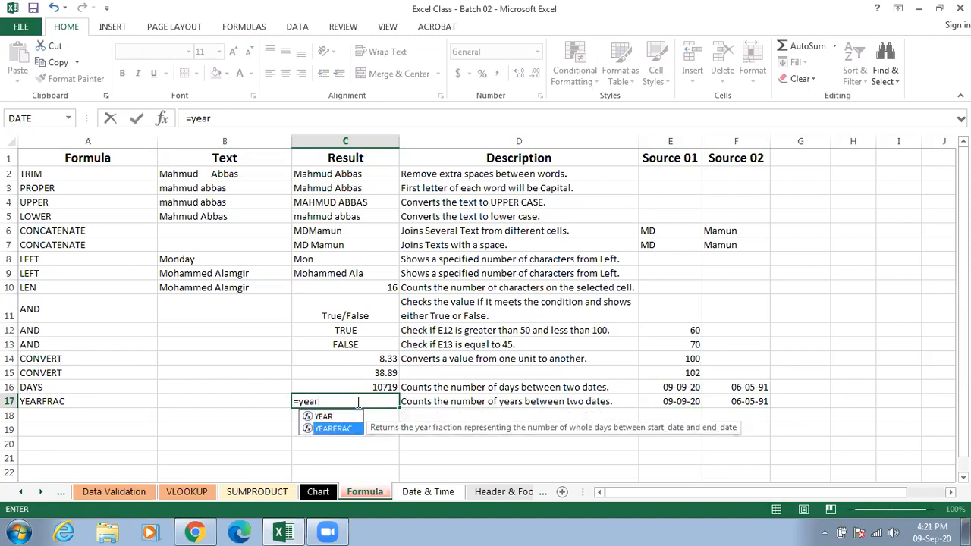
key("Tab")
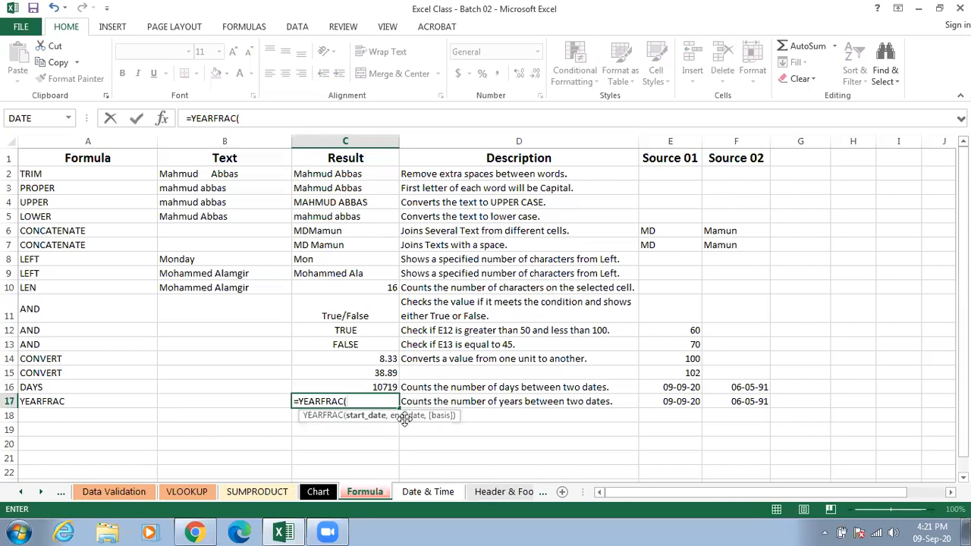
left_click(687, 403)
type(",")
left_click(744, 403)
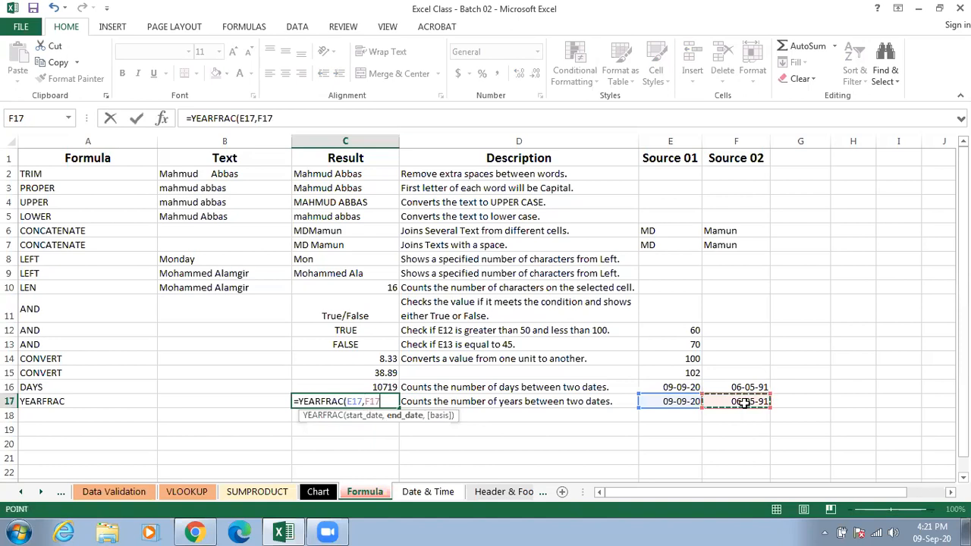
type(",")
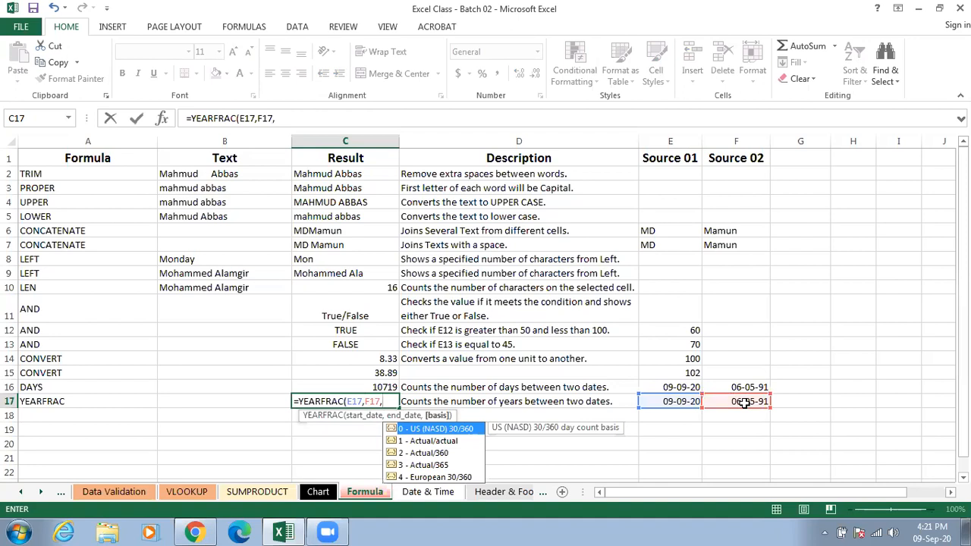
left_click(450, 466)
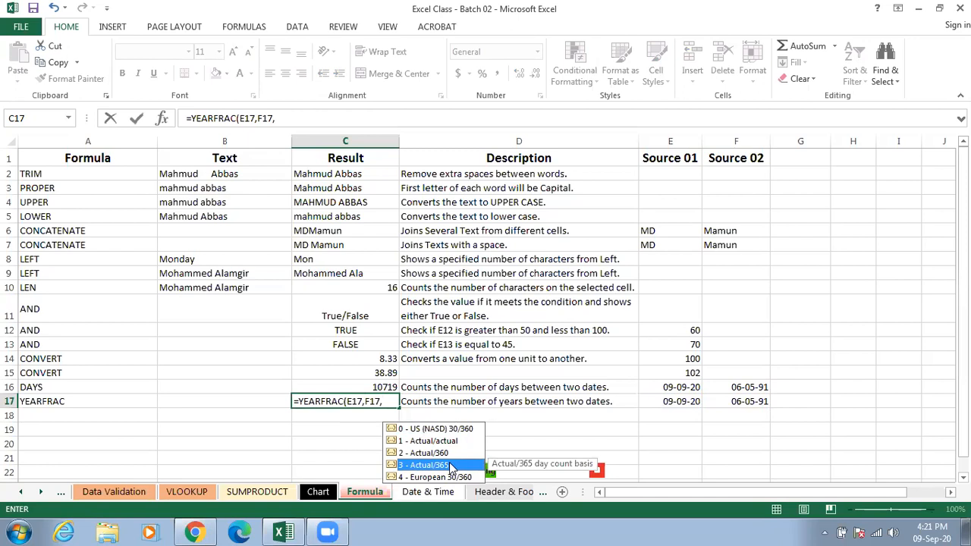
double_click(449, 465)
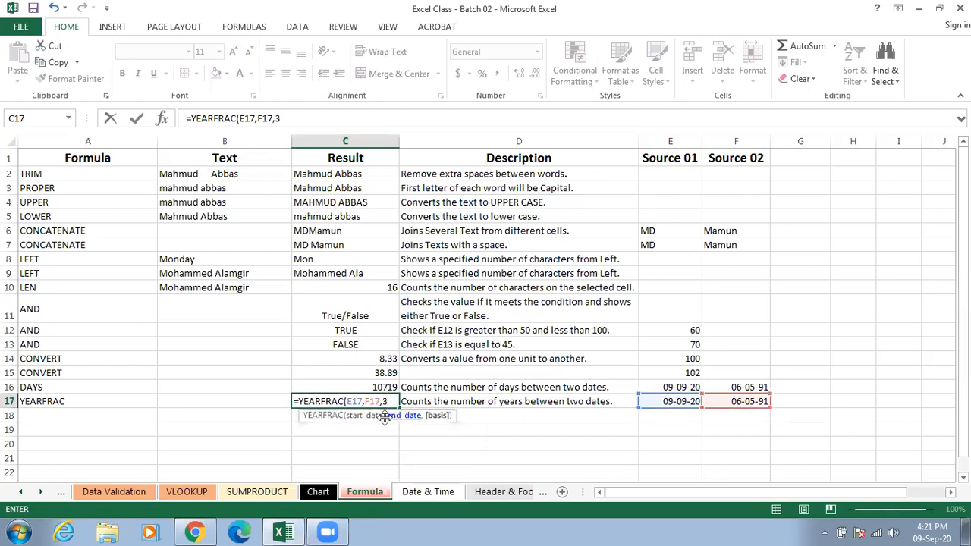
type(")")
key("Return")
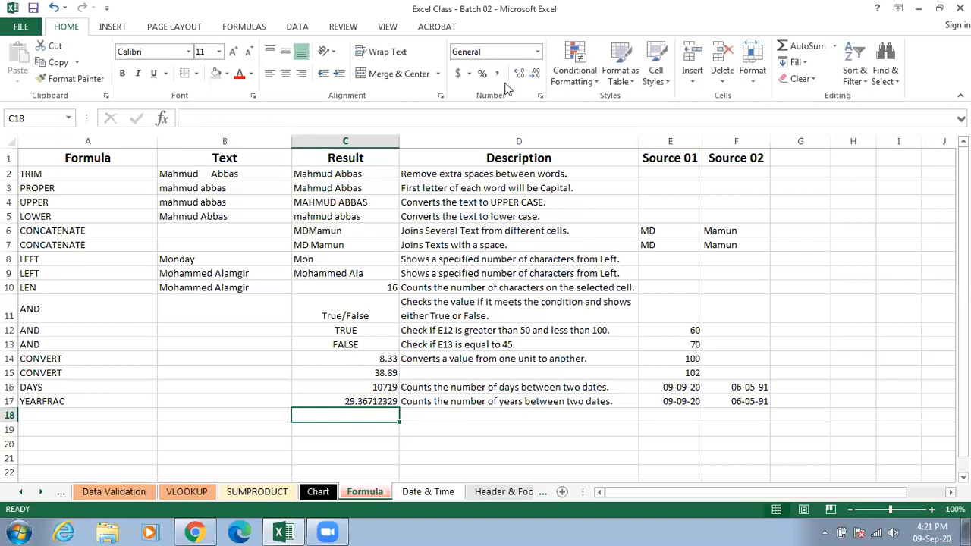
Format the YEARFRAC result in C17 to show no decimal places, and compare it with the source dates in E17 and F17.
key("Up")
left_click(520, 74)
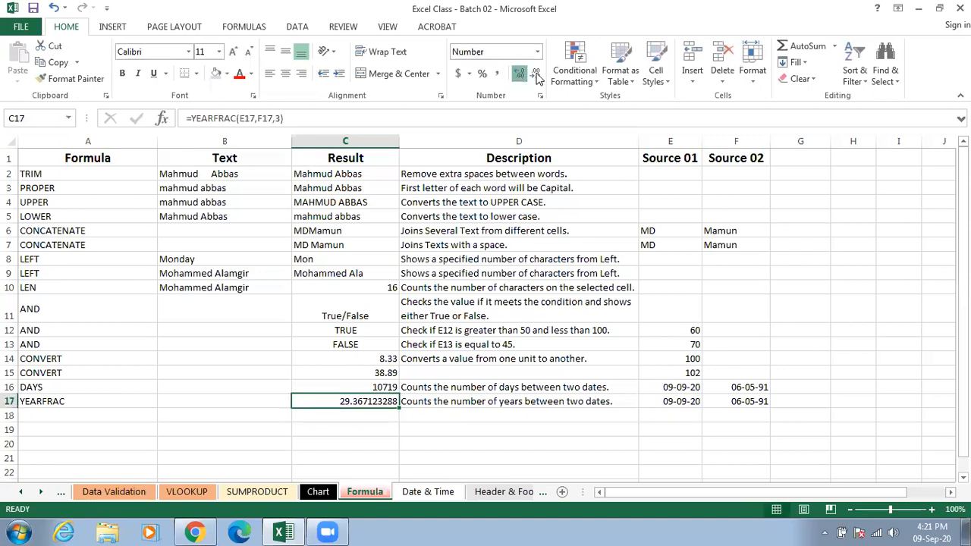
left_click(535, 72)
left_click(534, 74)
left_click(535, 74)
left_click(535, 74)
left_click(534, 74)
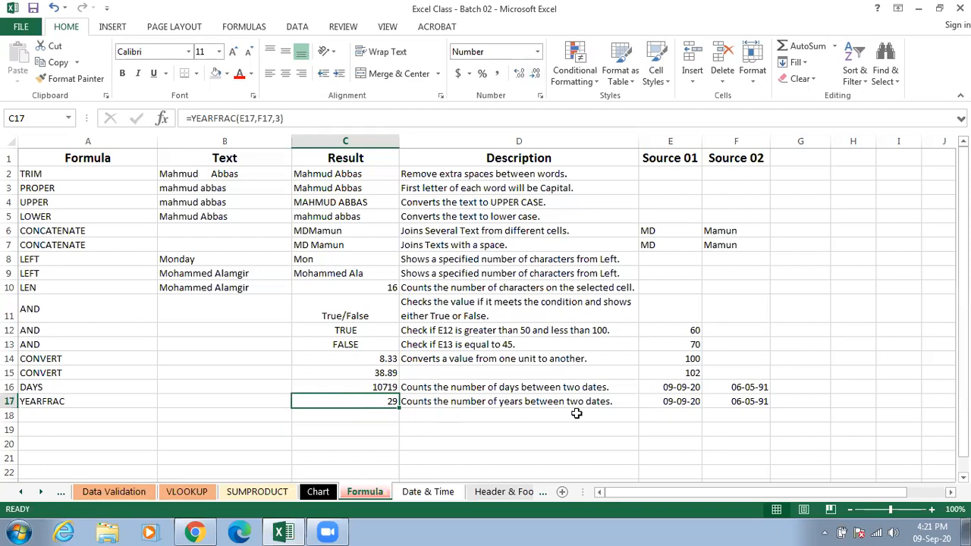
left_click(678, 402)
left_click(727, 402)
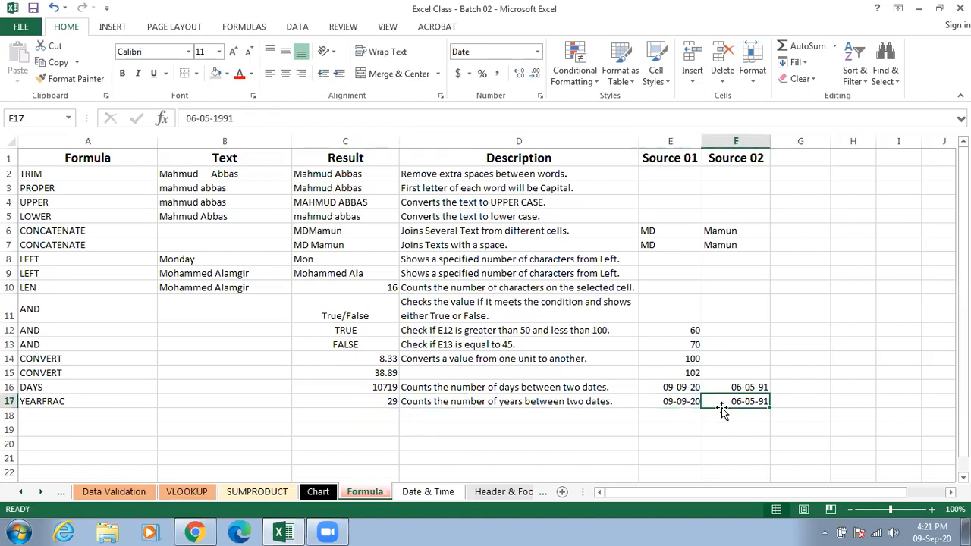
left_click(377, 402)
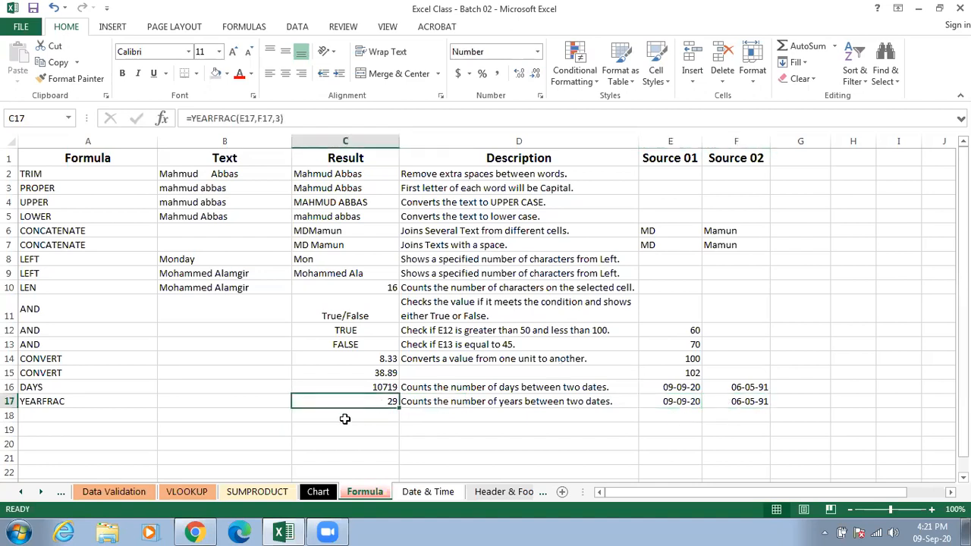
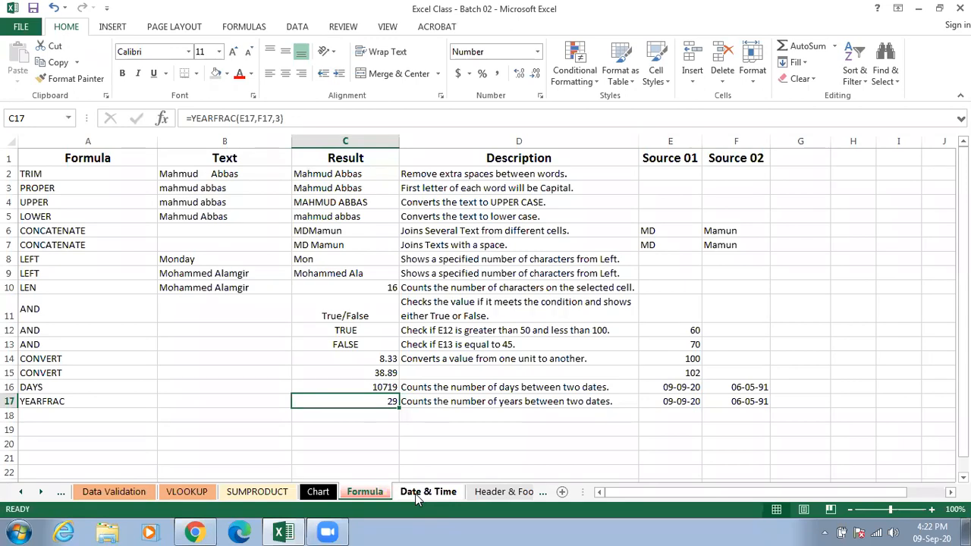
Try the range A4:B4 in place of the single-cell argument of the UPPER formula in C4.
double_click(347, 203)
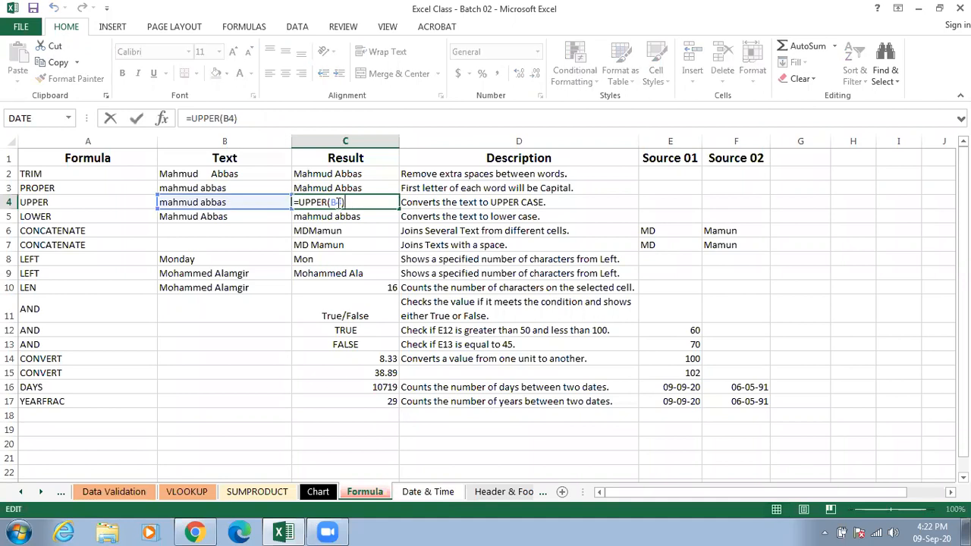
left_click(339, 202)
key("BackSpace")
key("BackSpace")
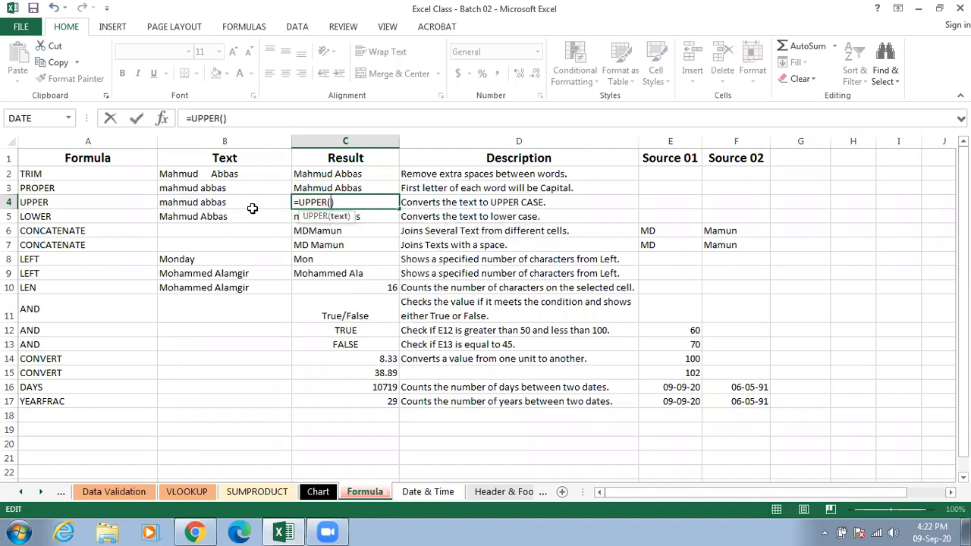
left_click_drag(125, 203, 201, 198)
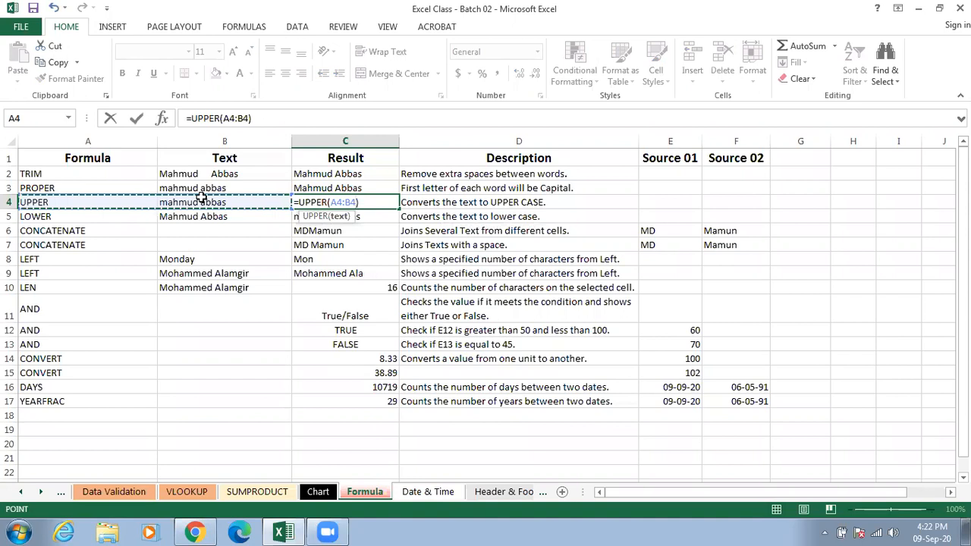
key("Return")
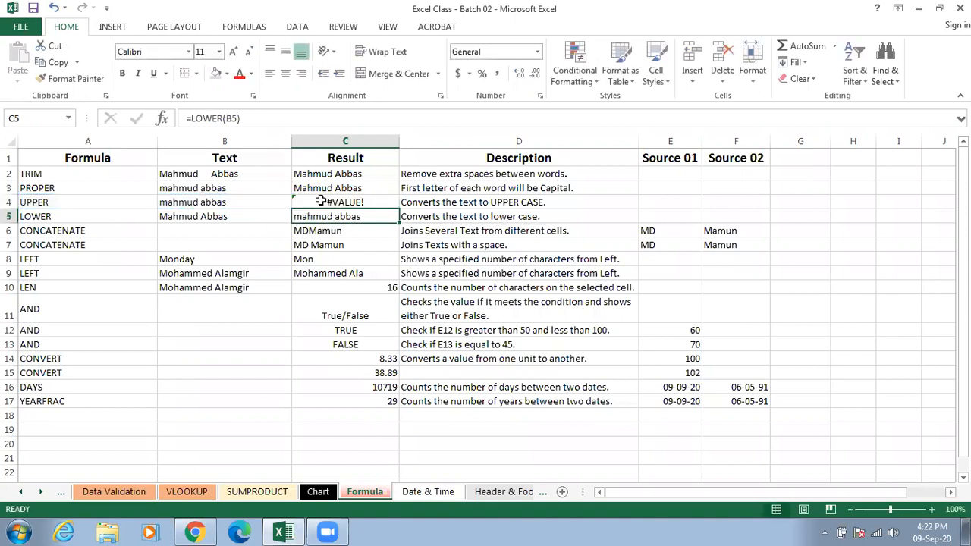
left_click(321, 201)
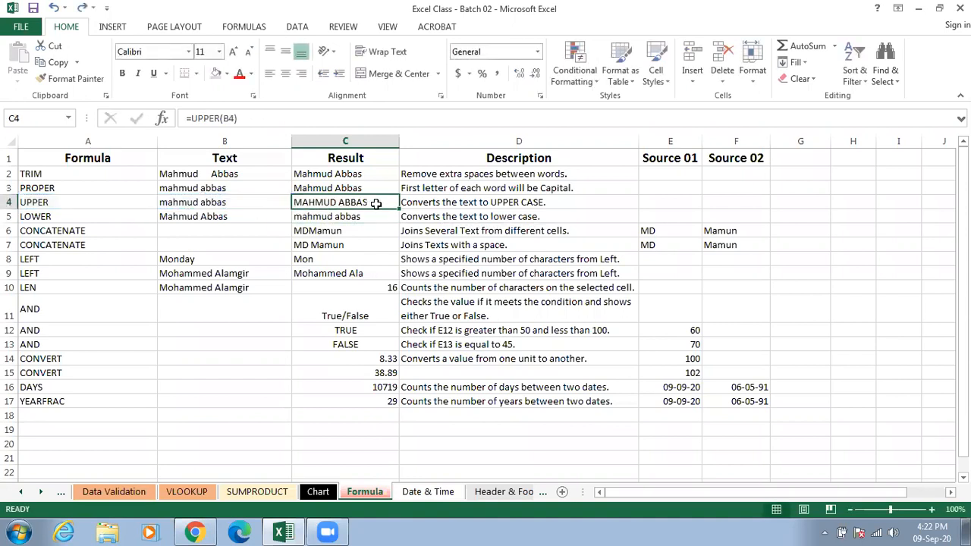
Compare the UPPER and LOWER formulas in C4 and C5 with their source texts in column B.
left_click(375, 217)
left_click(375, 204)
left_click(222, 203)
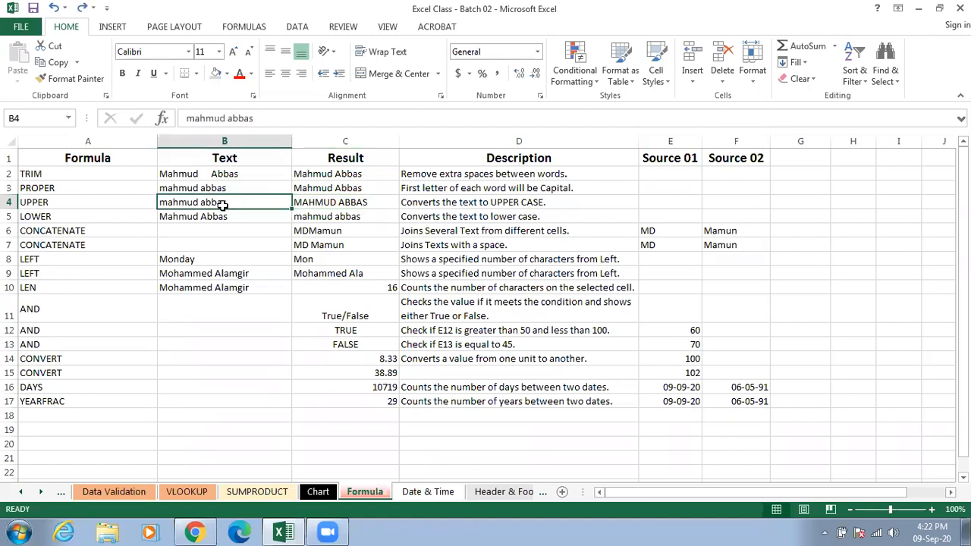
left_click(348, 204)
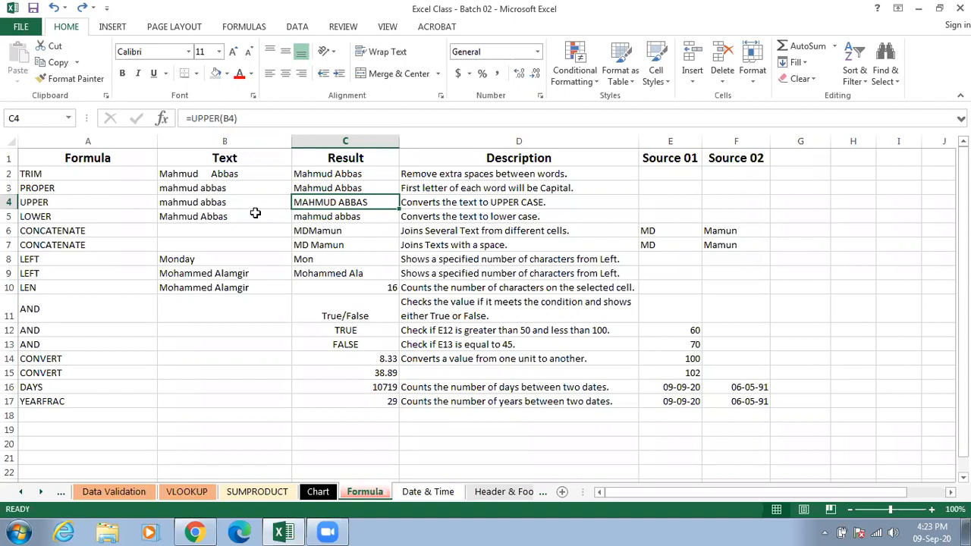
left_click(216, 202)
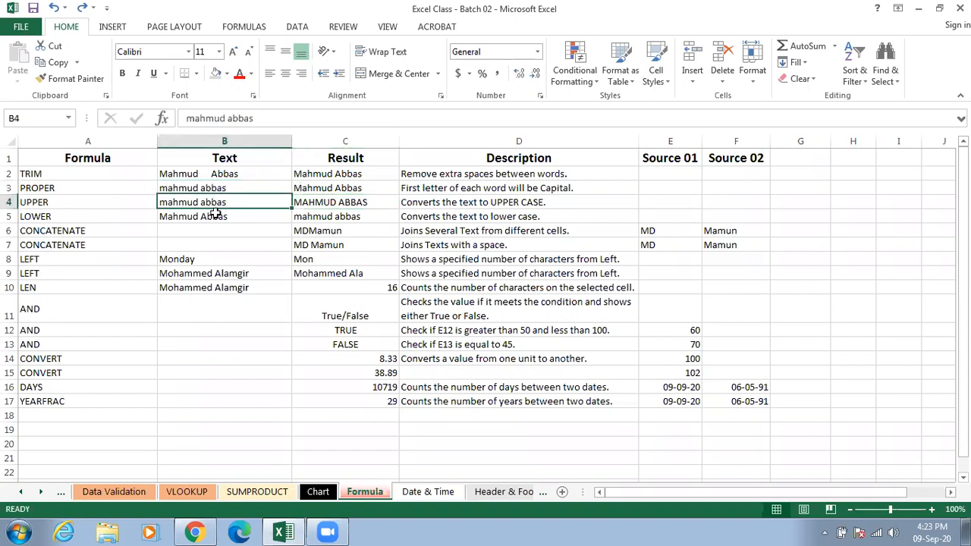
left_click(218, 216)
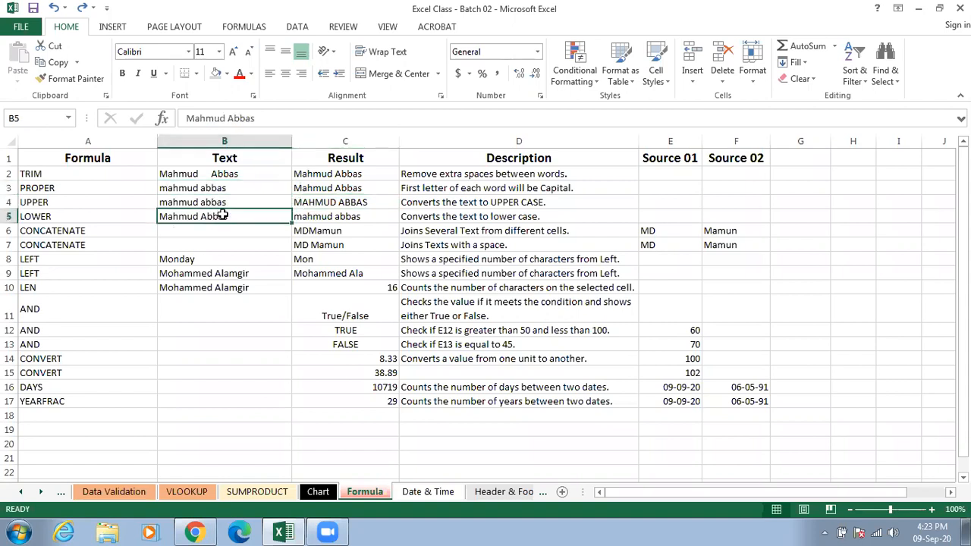
left_click(356, 217)
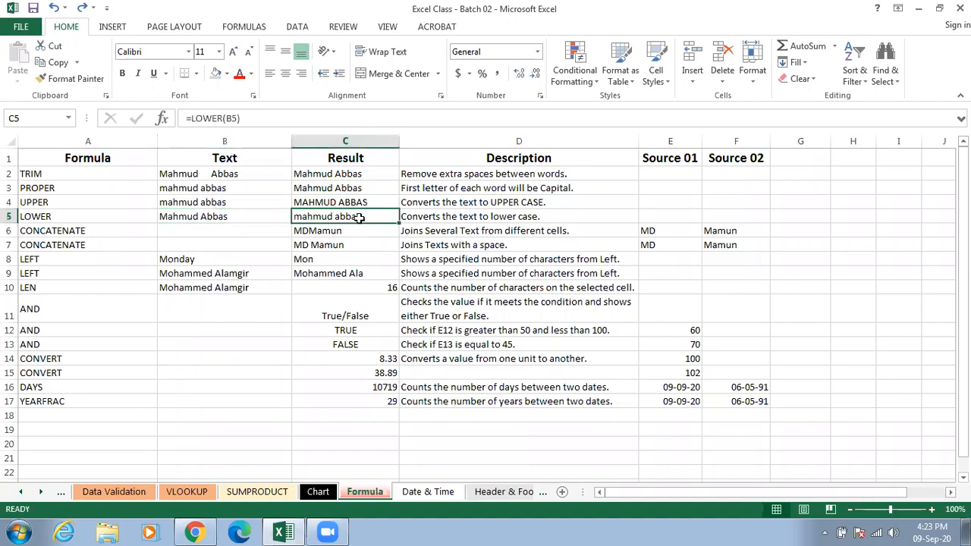
left_click(240, 202)
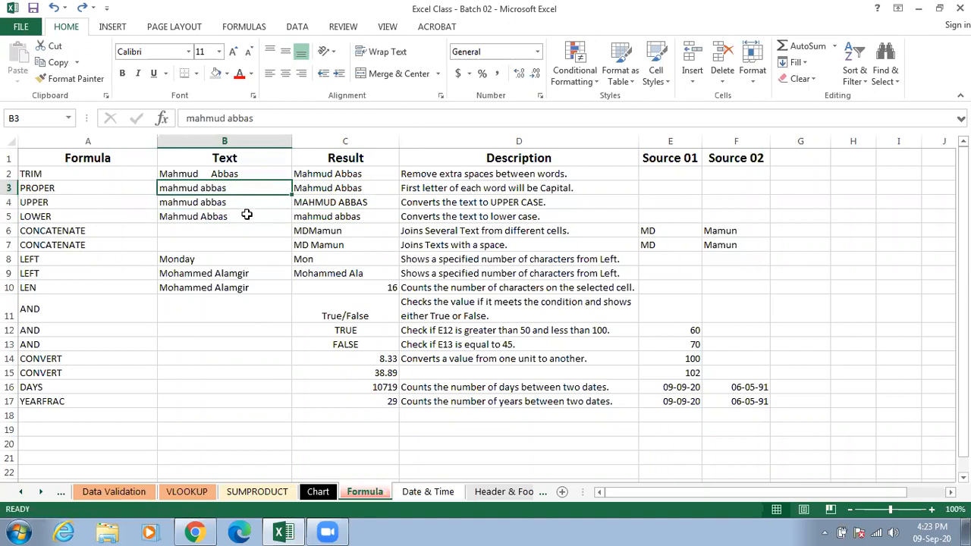
left_click(259, 221)
left_click(341, 217)
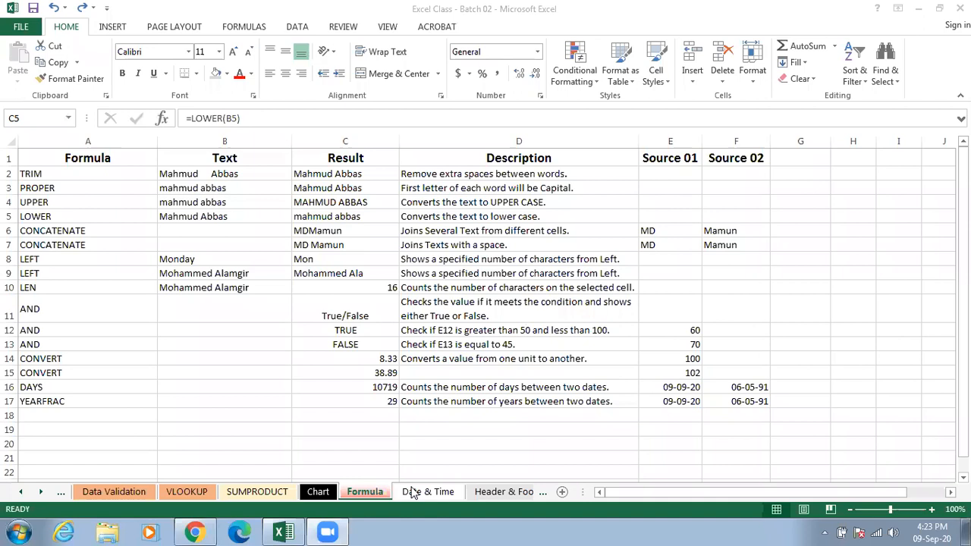
Delete the arguments of the DAYS formula in C16 and rebuild it as =DAYS(E16,F16), with the end date first.
left_click(371, 387)
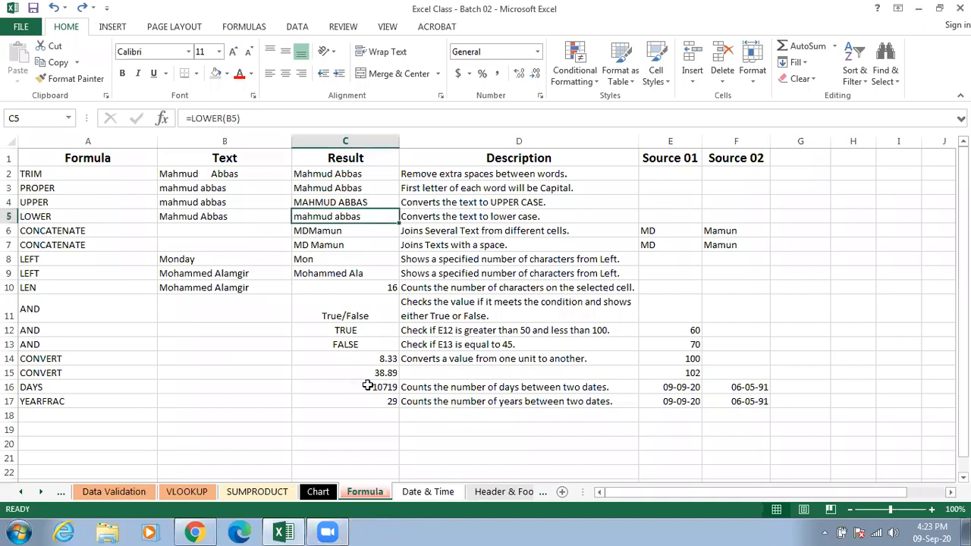
double_click(377, 389)
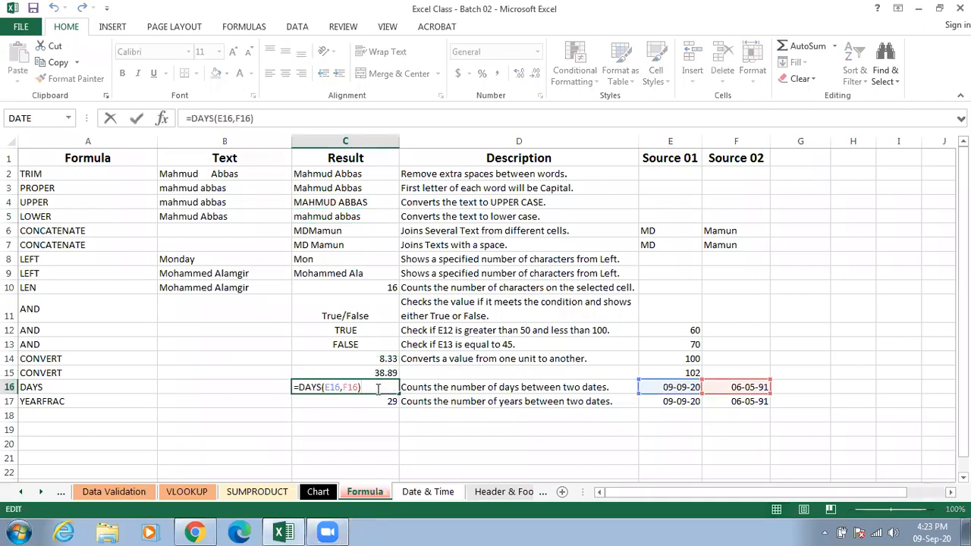
key("BackSpace")
key("BackSpace")
key("BackSpace")
key("BackSpace")
key("BackSpace")
key("BackSpace")
key("BackSpace")
key("BackSpace")
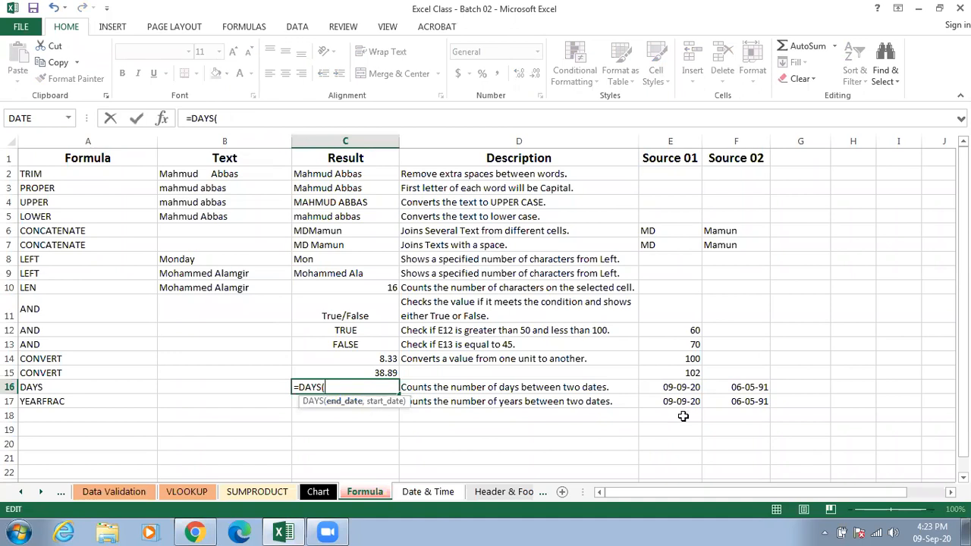
left_click(680, 387)
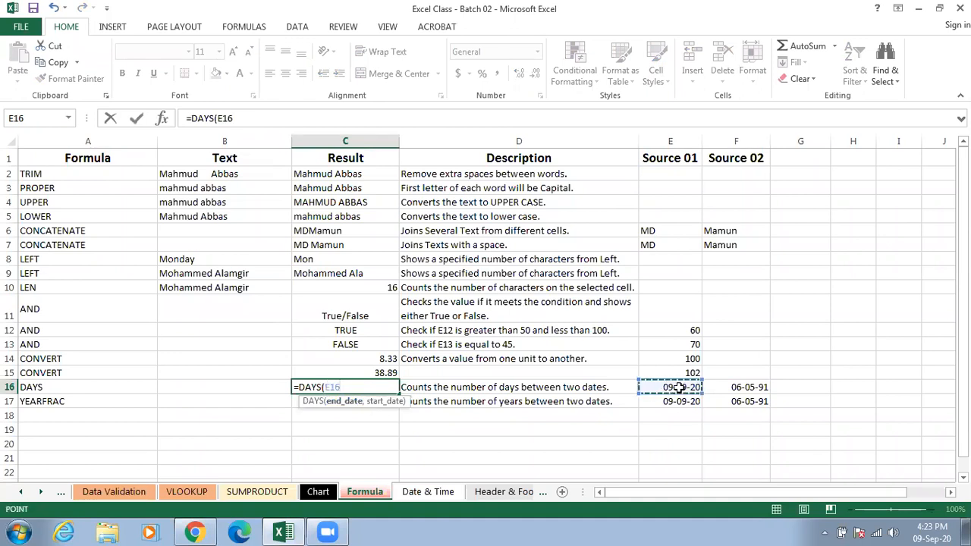
type(",")
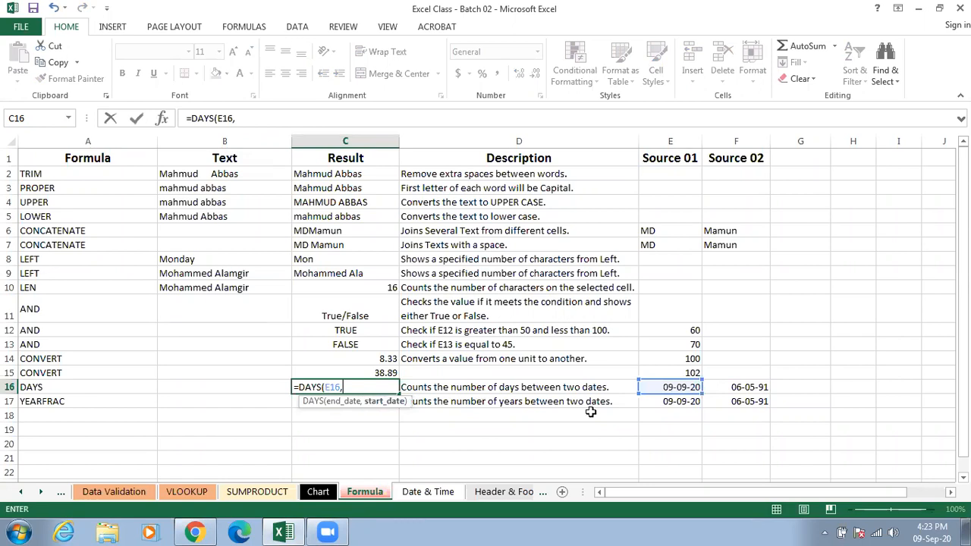
left_click(728, 389)
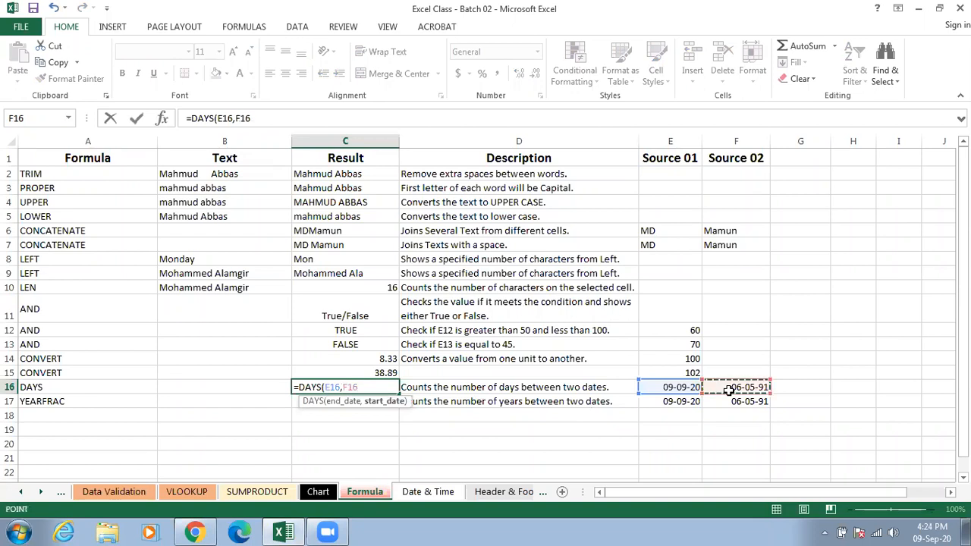
type(")")
key("Return")
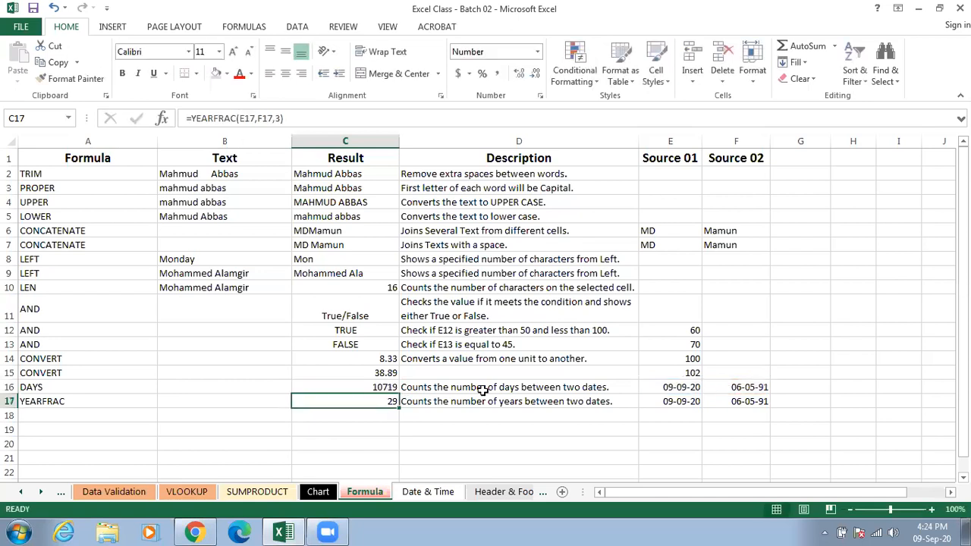
Swap the arguments of the DAYS formula in C16 to =DAYS(F16,E16), with the start date first.
double_click(391, 388)
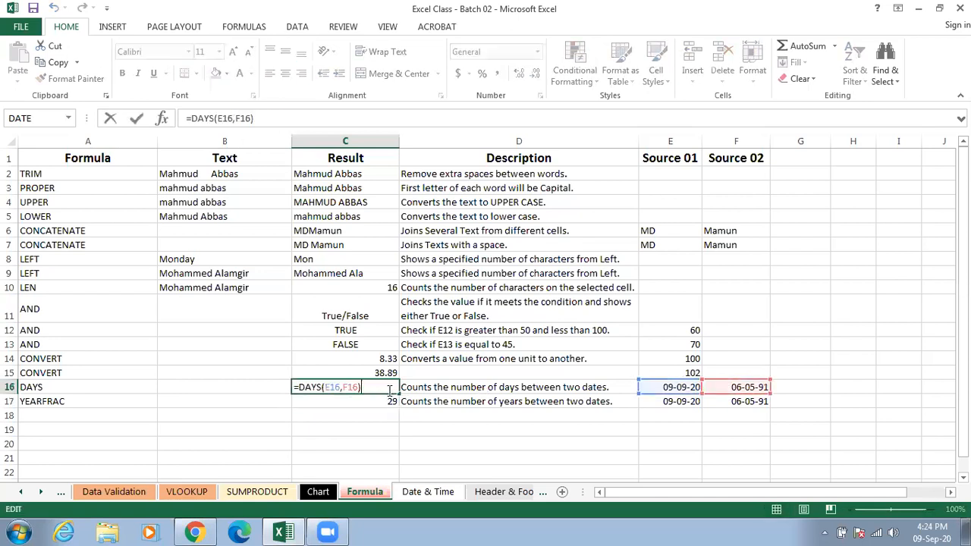
key("BackSpace")
key("BackSpace")
key("BackSpace")
key("BackSpace")
key("BackSpace")
key("BackSpace")
key("BackSpace")
key("BackSpace")
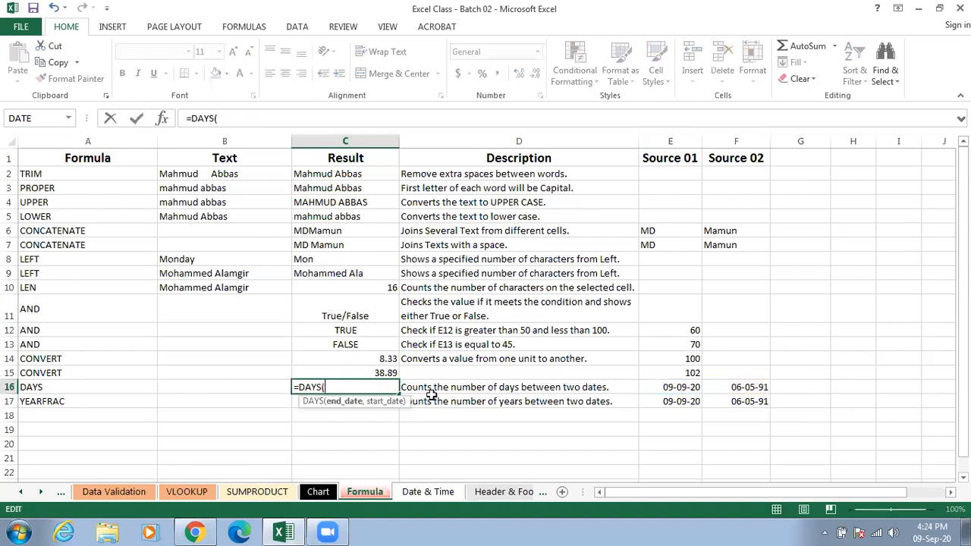
left_click(733, 388)
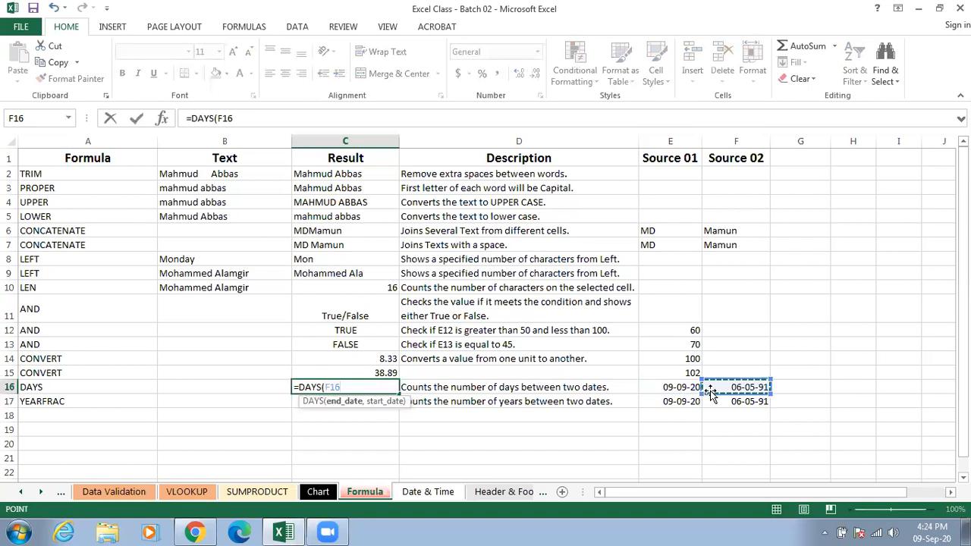
type(",")
left_click(653, 393)
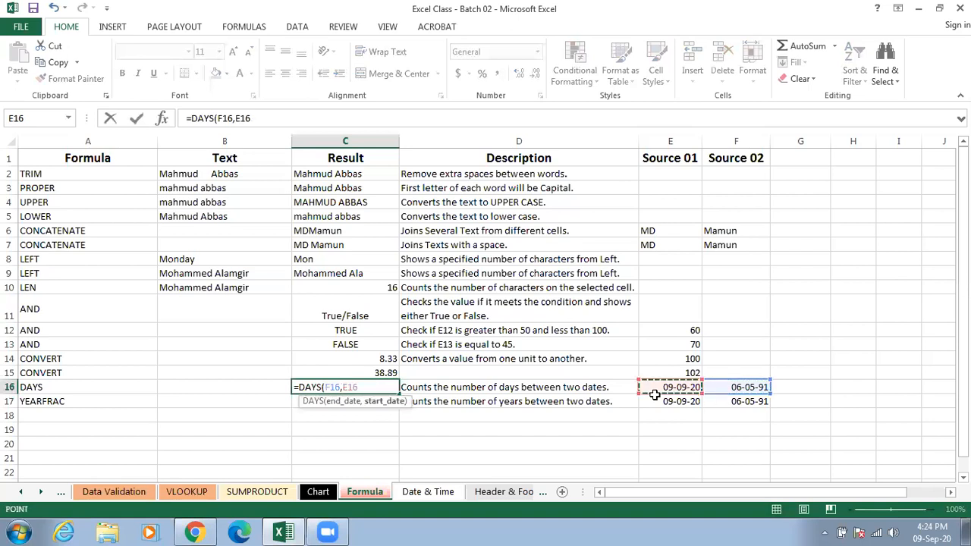
key("Return")
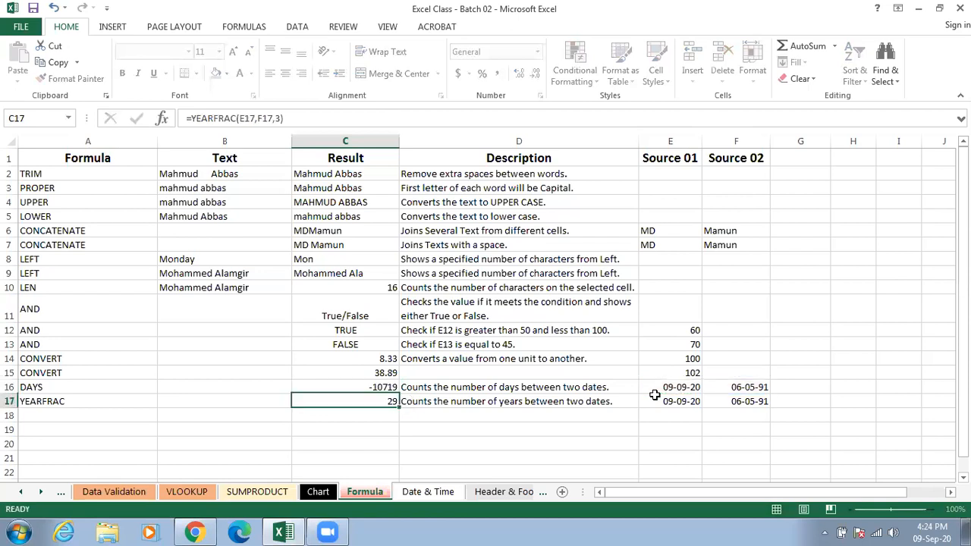
left_click(354, 390)
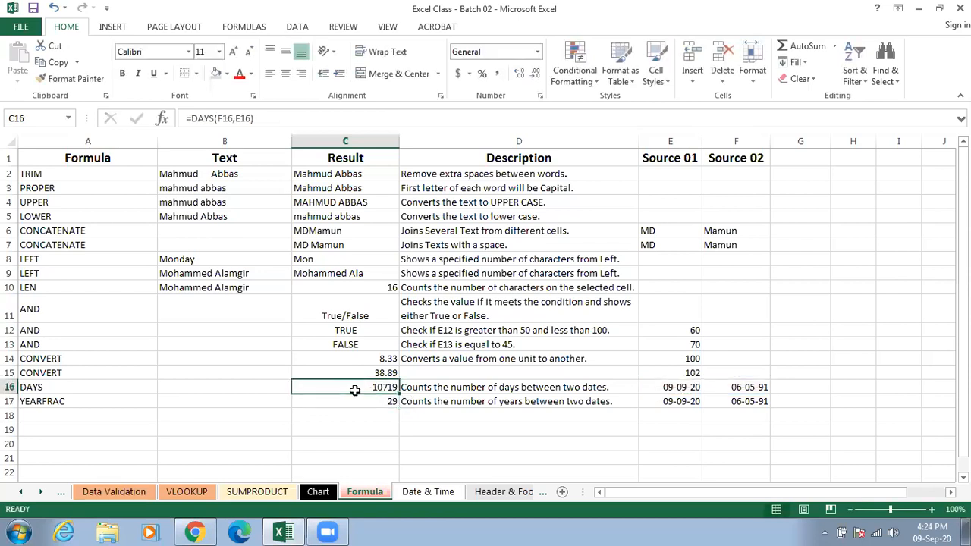
Restore the argument order of the DAYS formula in C16 by rebuilding it as =DAYS(E16,F16).
double_click(362, 388)
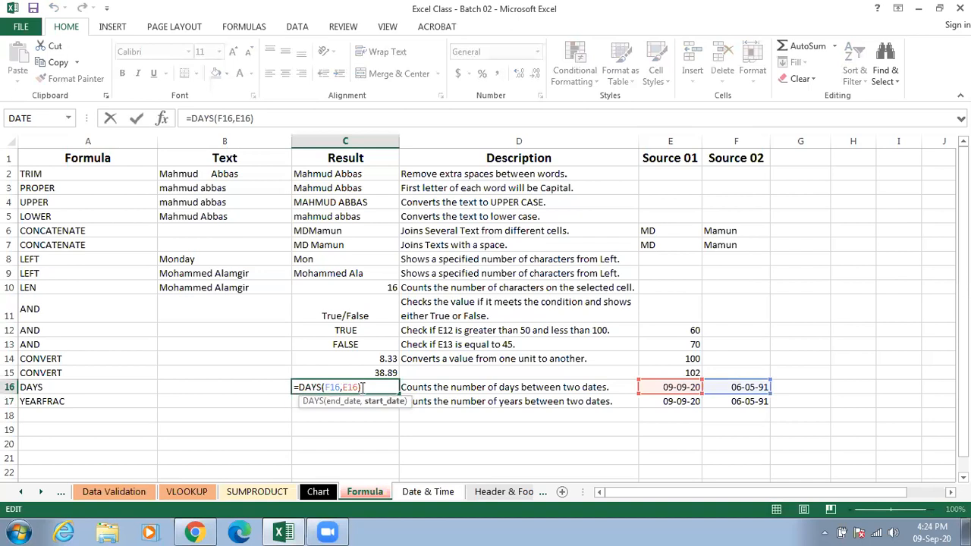
key("BackSpace")
key("BackSpace")
key("BackSpace")
key("BackSpace")
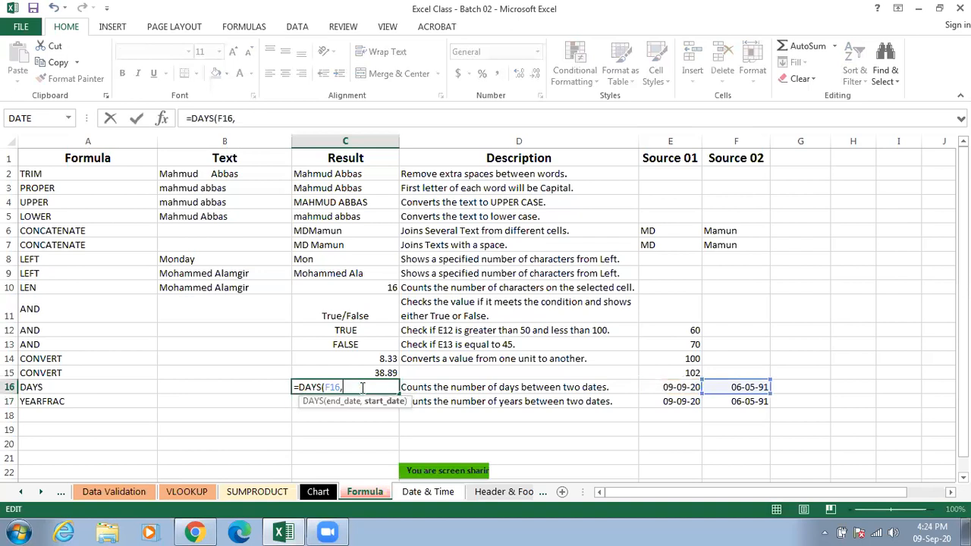
key("BackSpace")
key("BackSpace")
key("BackSpace")
key("BackSpace")
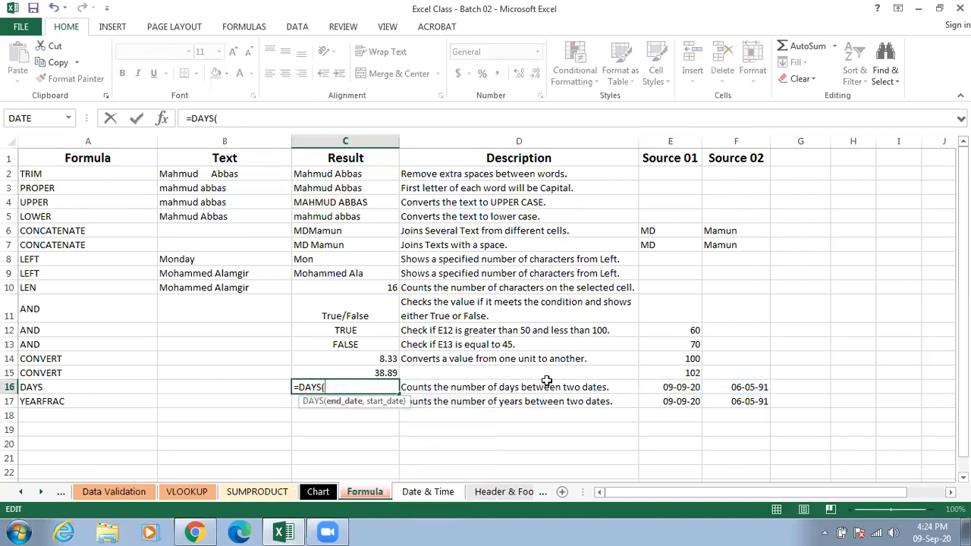
left_click(690, 387)
type(",")
left_click(742, 388)
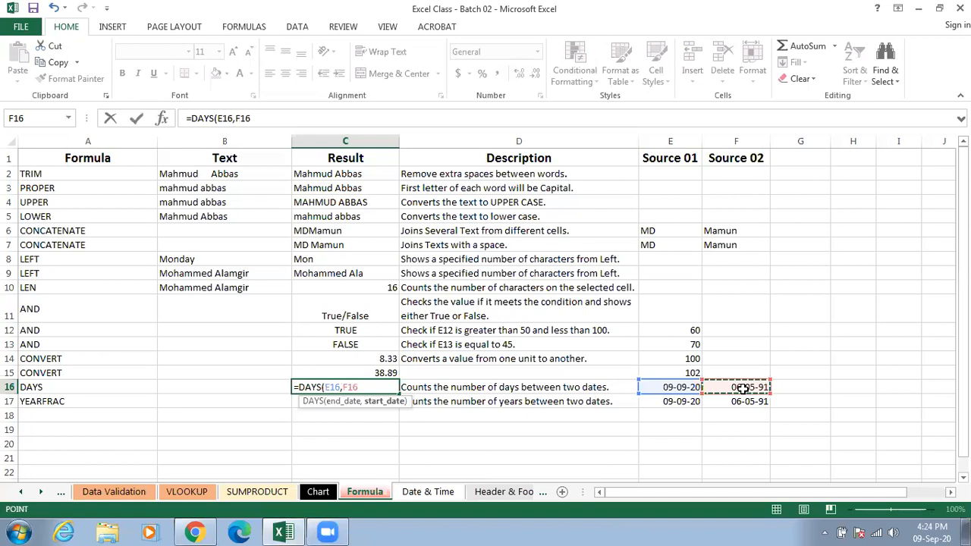
type(")")
key("Return")
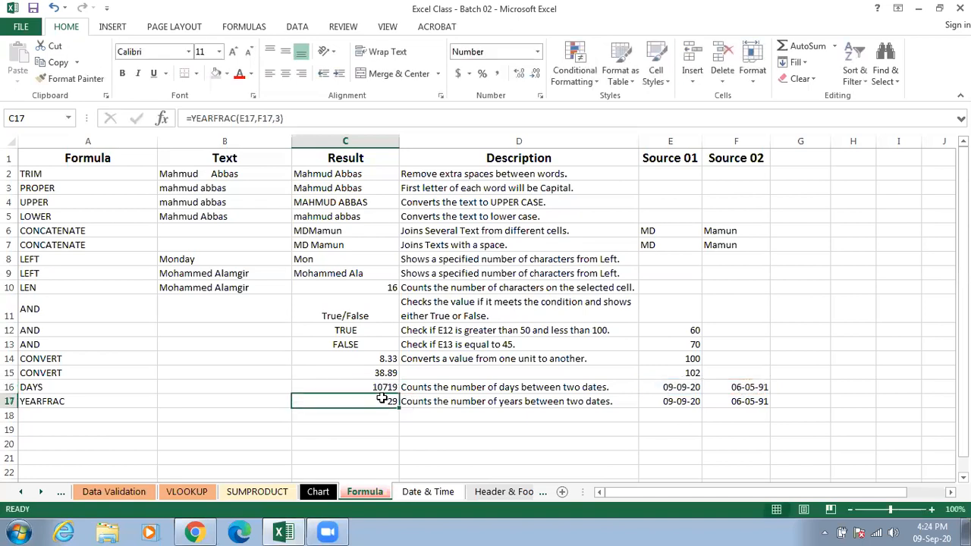
left_click(383, 390)
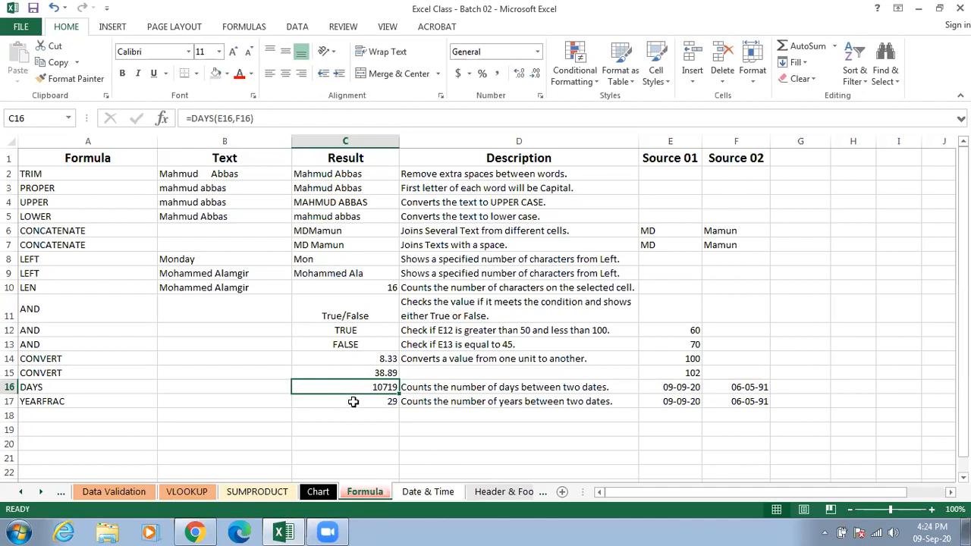
Examine the YEARFRAC formula in C17, including its basis argument and the source date in F17.
left_click(353, 402)
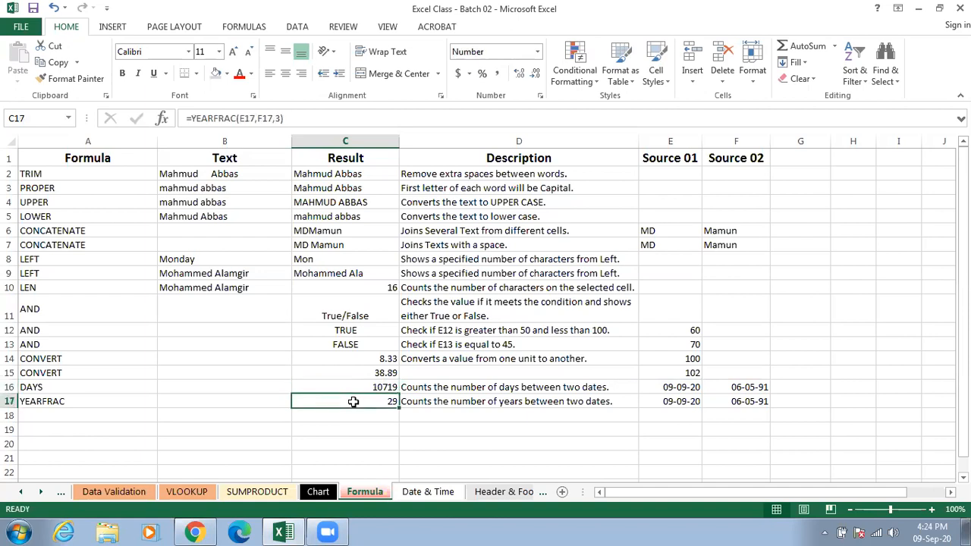
double_click(352, 402)
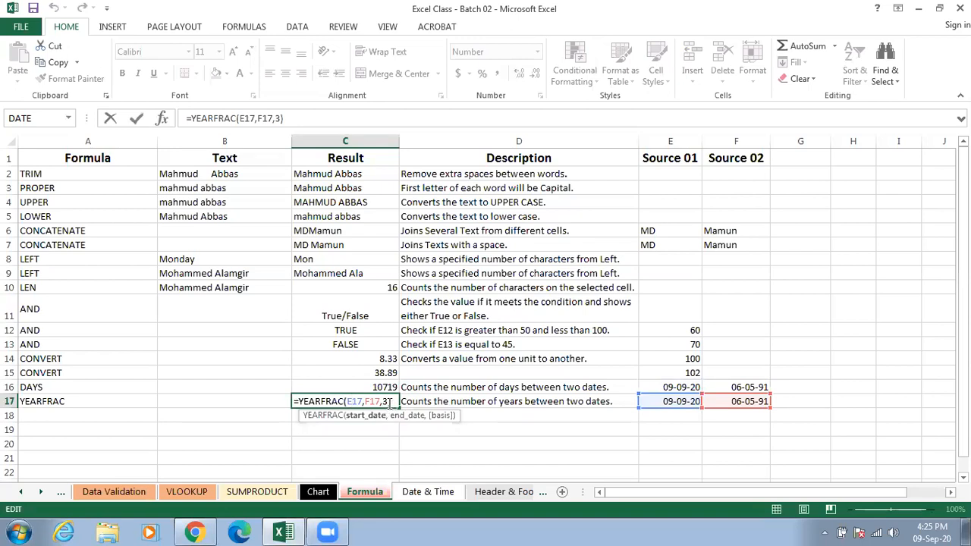
left_click(437, 417)
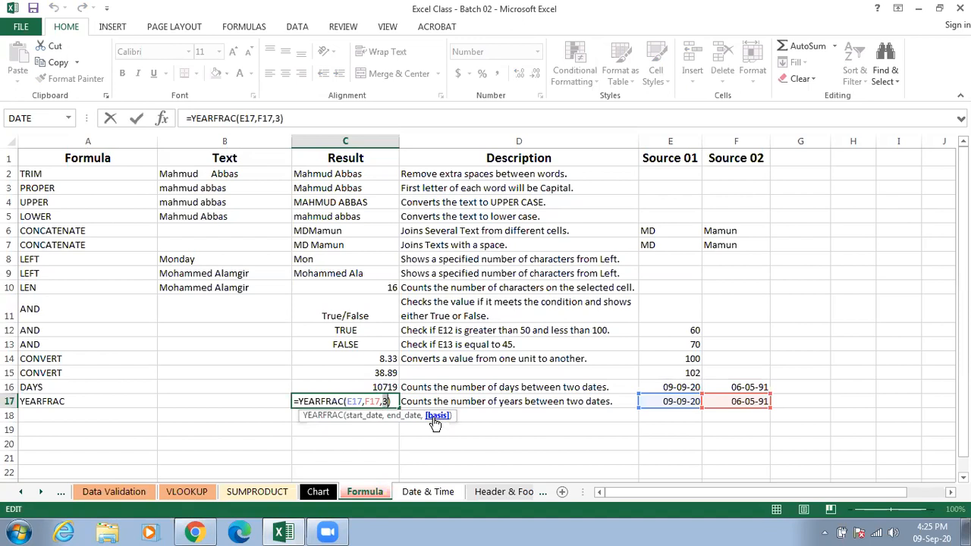
key("ctrl+Return")
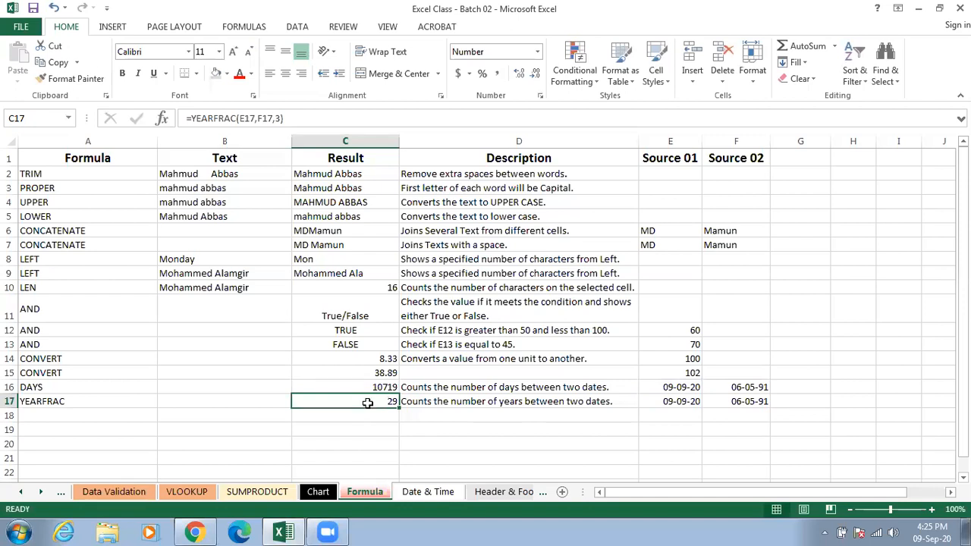
left_click(714, 402)
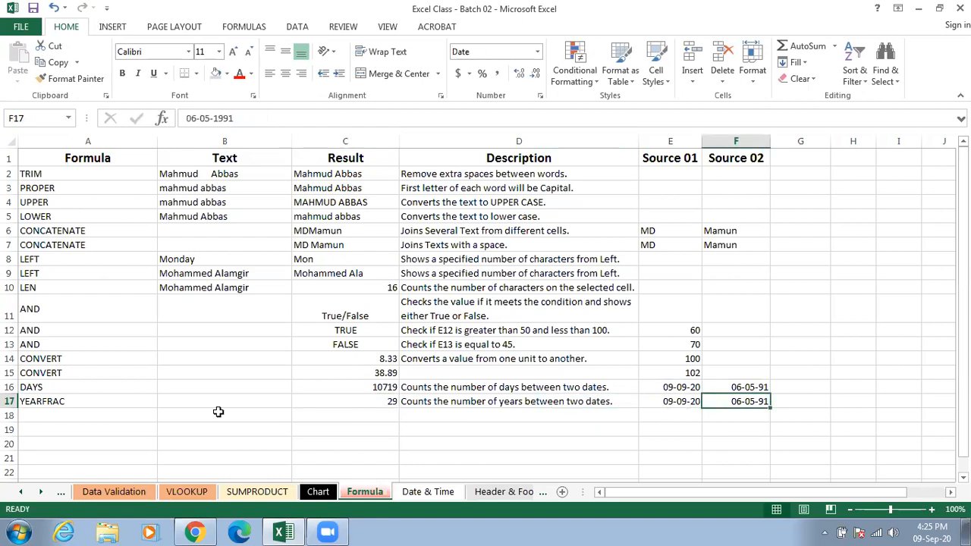
left_click(73, 401)
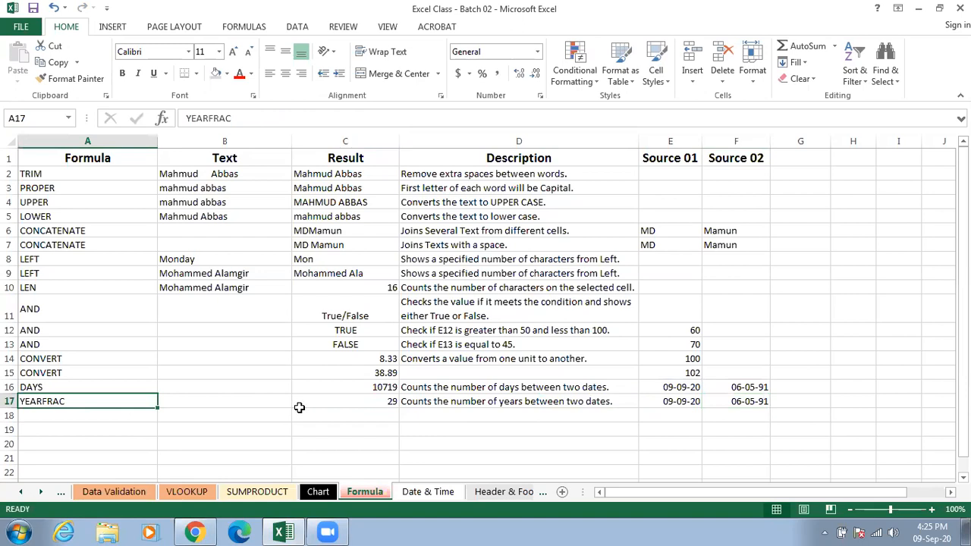
left_click(334, 399)
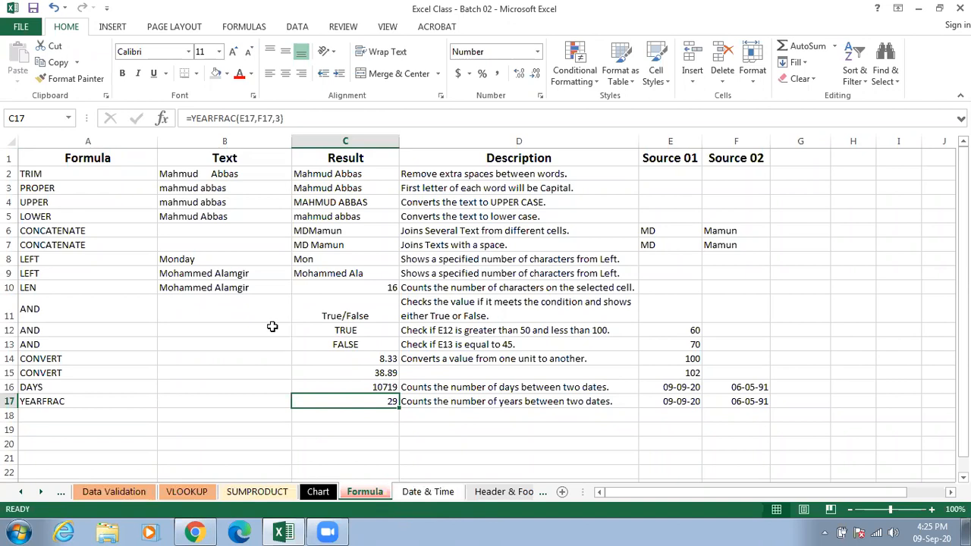
On the Date & Time sheet, insert the current date in the Result cell C2.
left_click(428, 492)
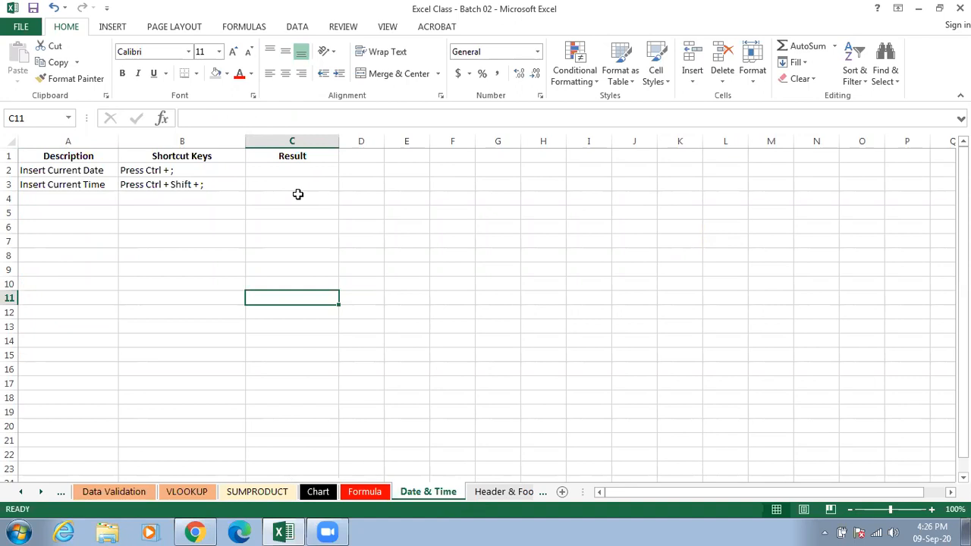
left_click(298, 159)
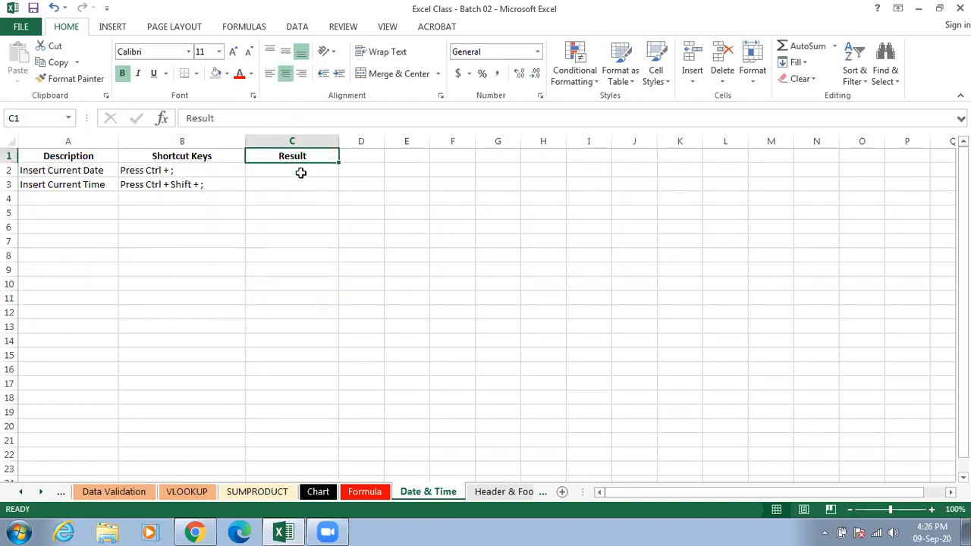
left_click(300, 173)
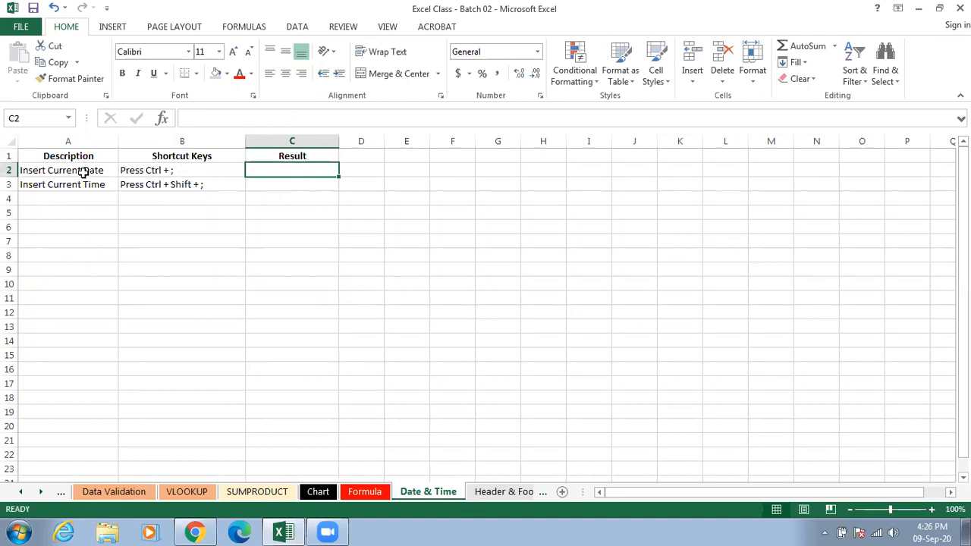
left_click(182, 173)
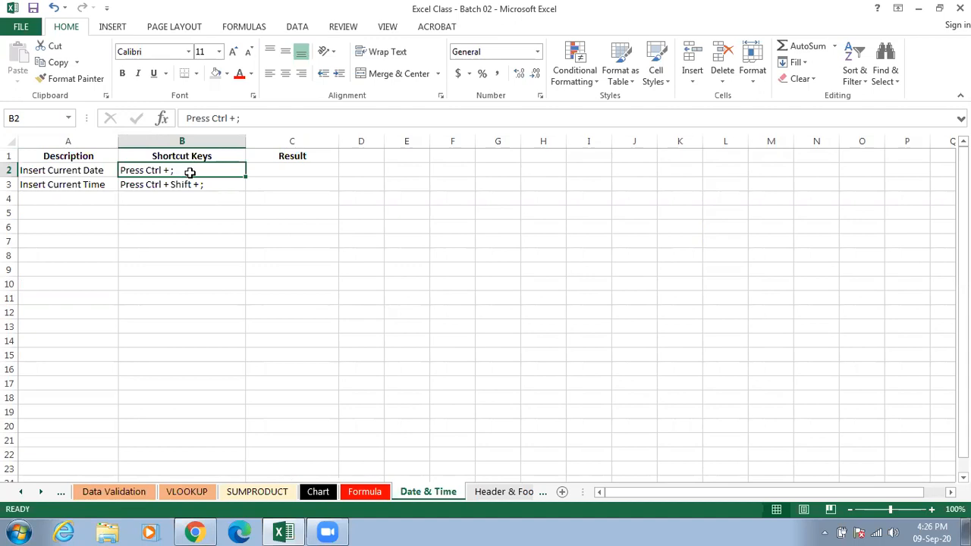
left_click(264, 171)
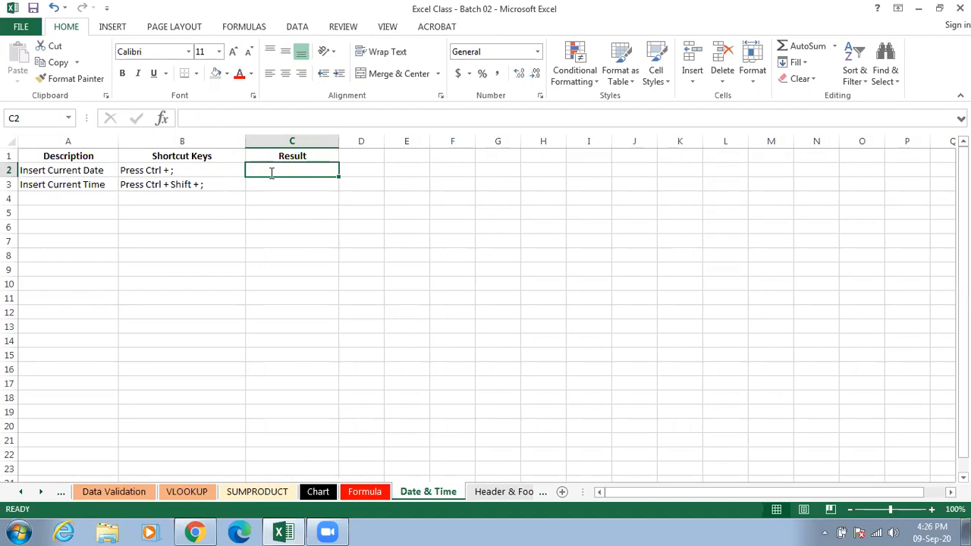
key("ctrl+semicolon")
left_click(279, 183)
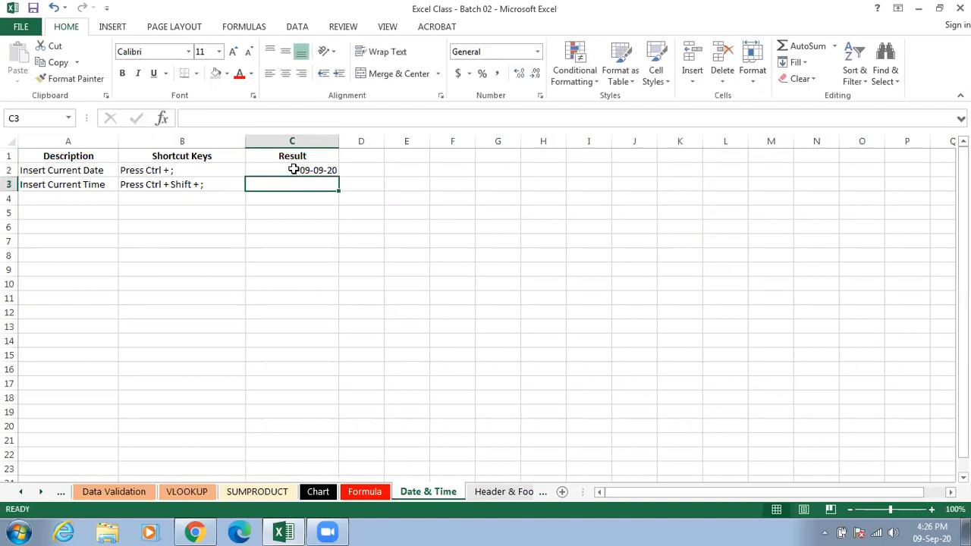
Insert the current time in the Result cell C3, and review the date and time shortcut entries in B2 and B3.
left_click(294, 170)
left_click(288, 181)
key("ctrl+shift+semicolon")
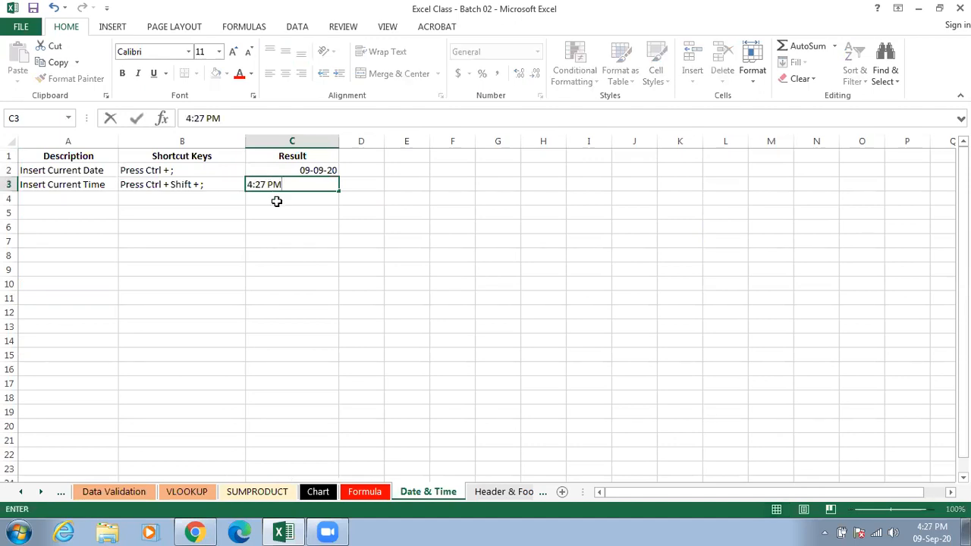
key("Return")
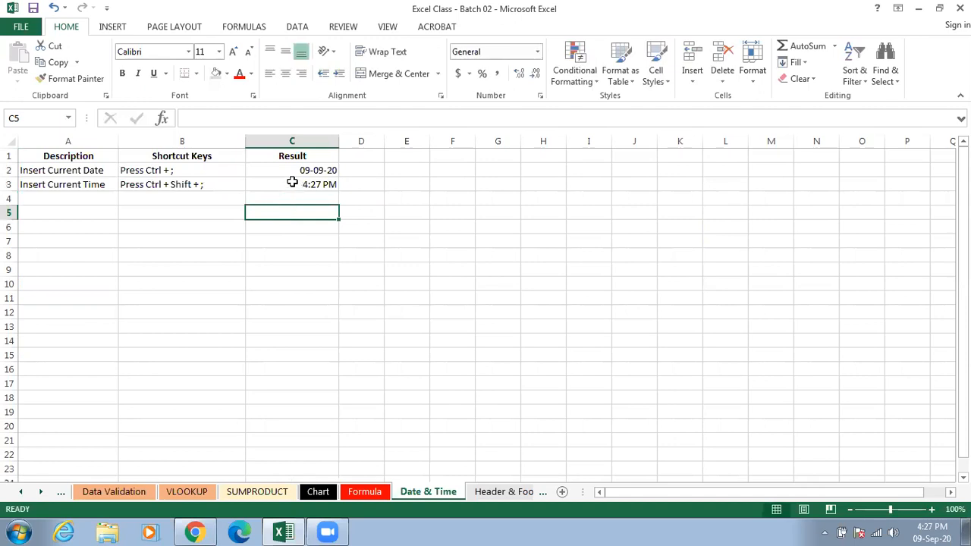
left_click(292, 182)
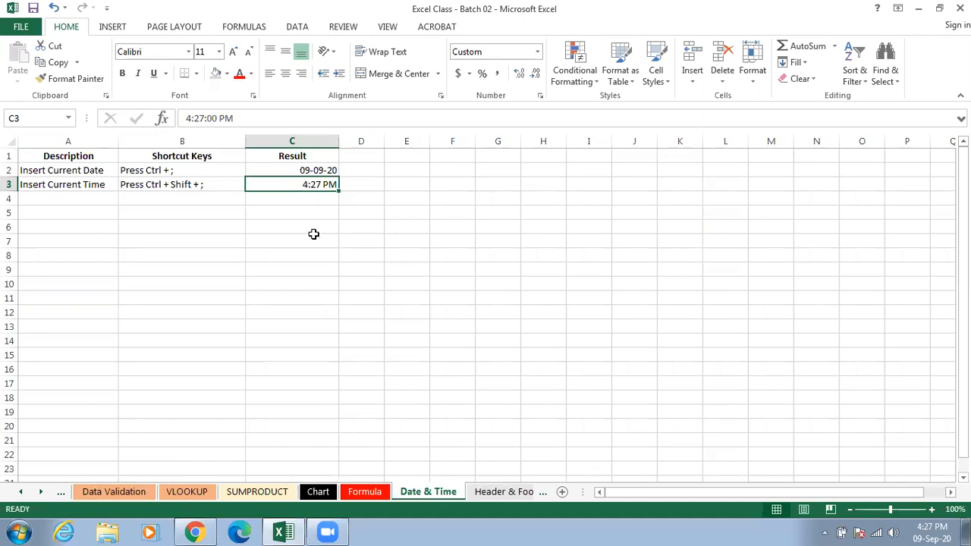
left_click(210, 168)
left_click(214, 189)
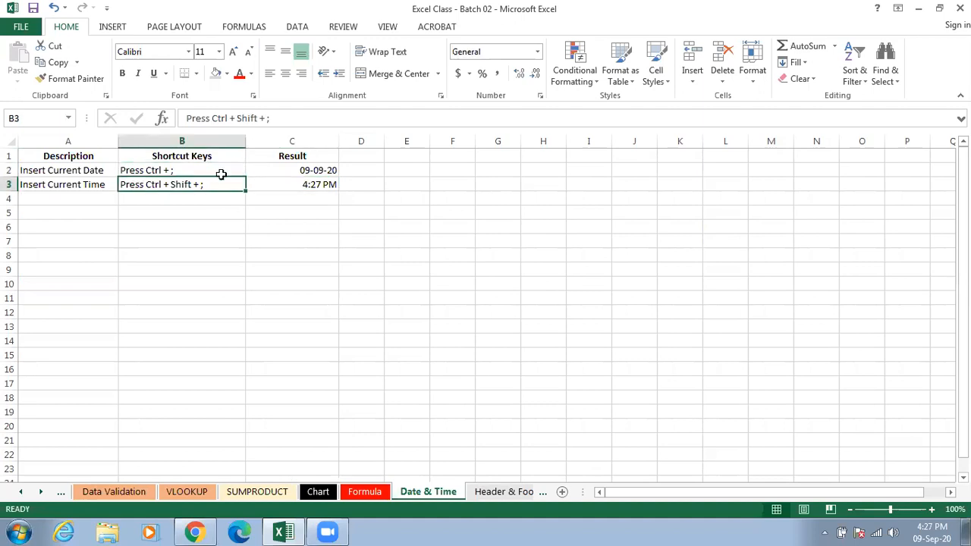
left_click(221, 167)
left_click(226, 188)
Open the Header & Footer sheet and insert a page header for editing.
left_click(499, 493)
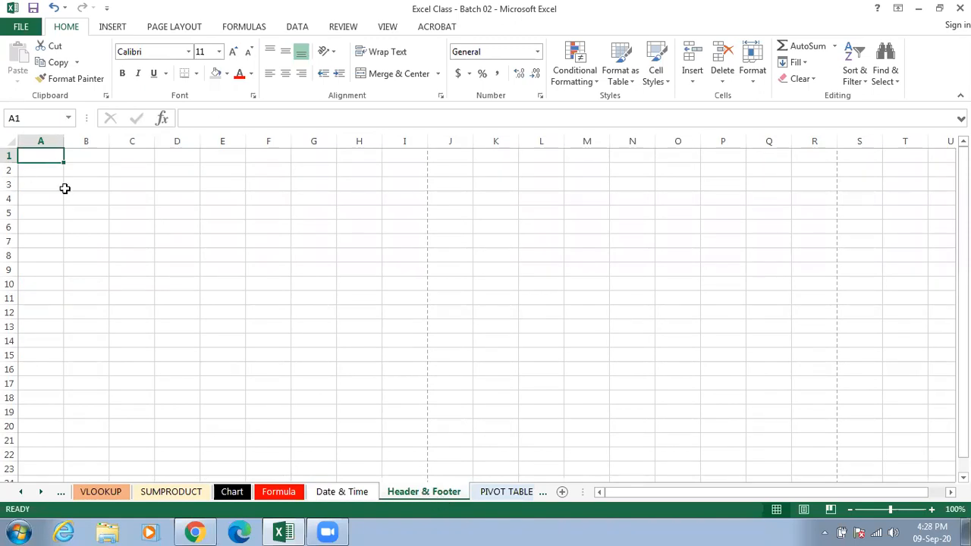
left_click(111, 27)
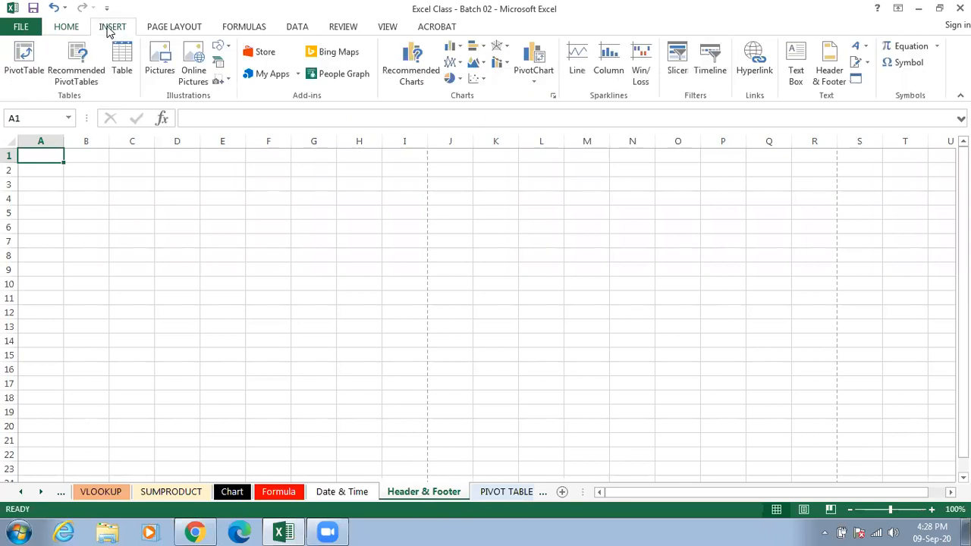
left_click(834, 68)
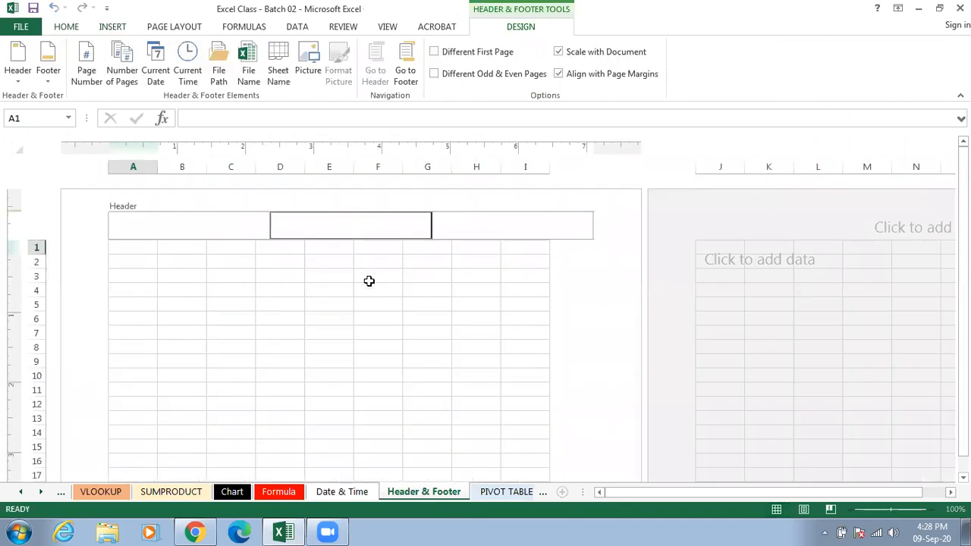
Examine the left, centre and right sections of the page header, ending in the left section.
left_click(246, 225)
left_click(349, 221)
left_click(485, 225)
left_click(296, 226)
left_click(252, 223)
left_click(297, 227)
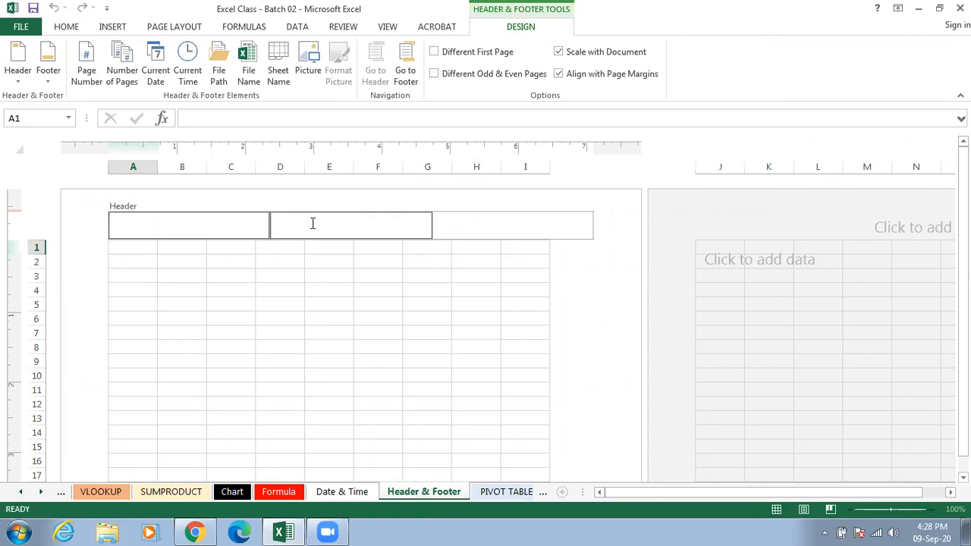
left_click(471, 223)
left_click(343, 230)
left_click(231, 229)
left_click(370, 221)
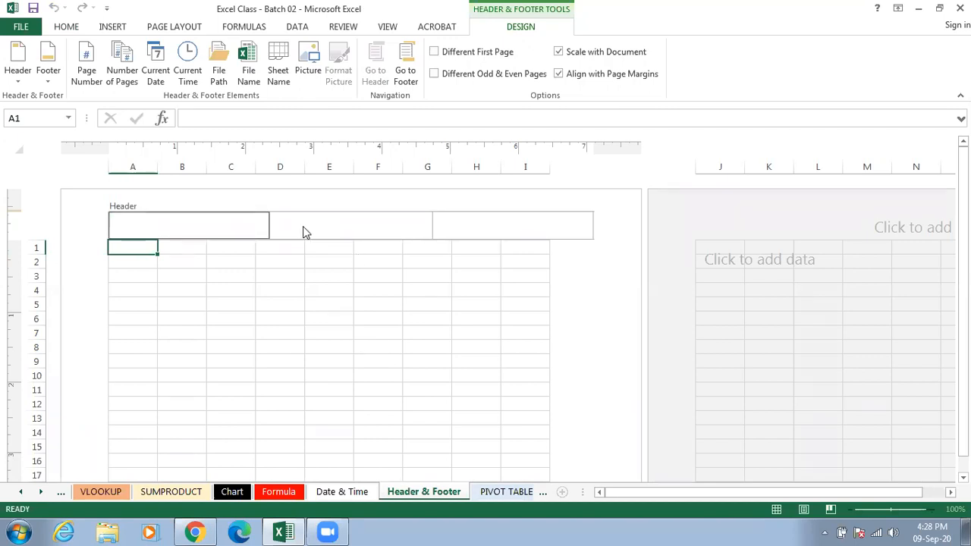
left_click(253, 221)
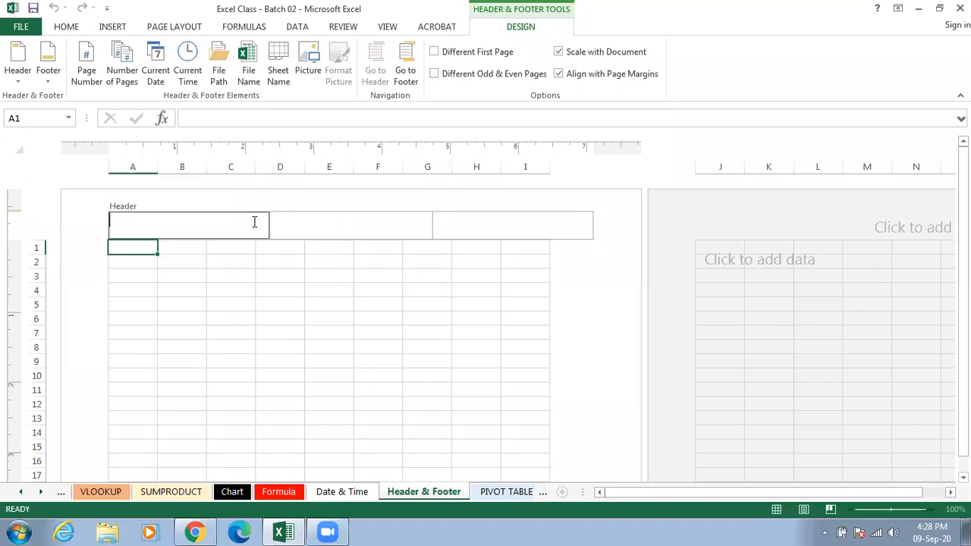
Insert the sheet name in the left header section and the file name in the centre section.
left_click(440, 218)
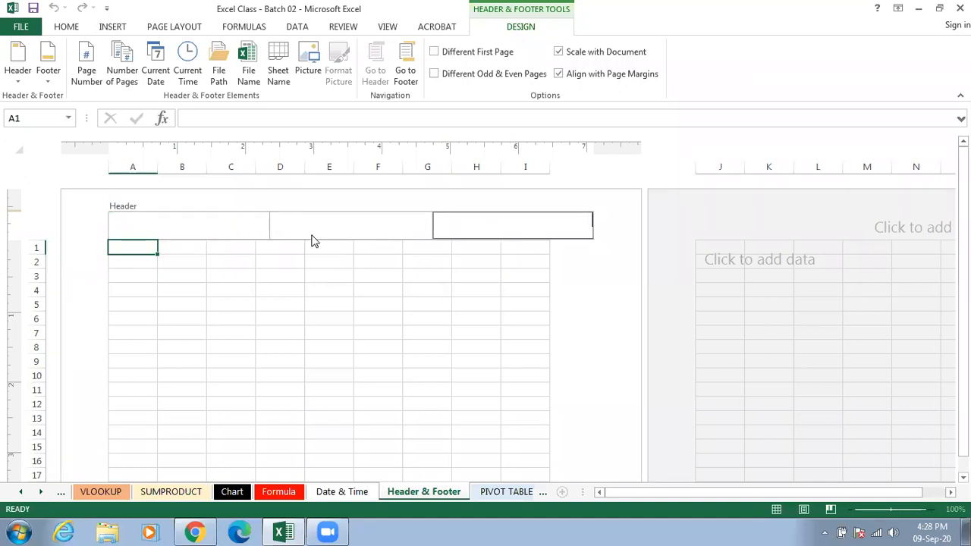
left_click(195, 229)
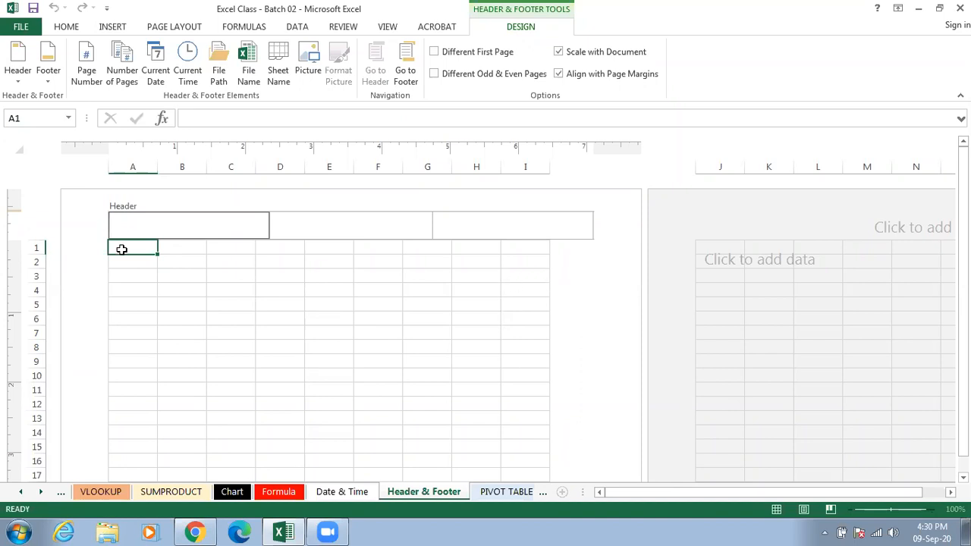
left_click(251, 223)
left_click(279, 76)
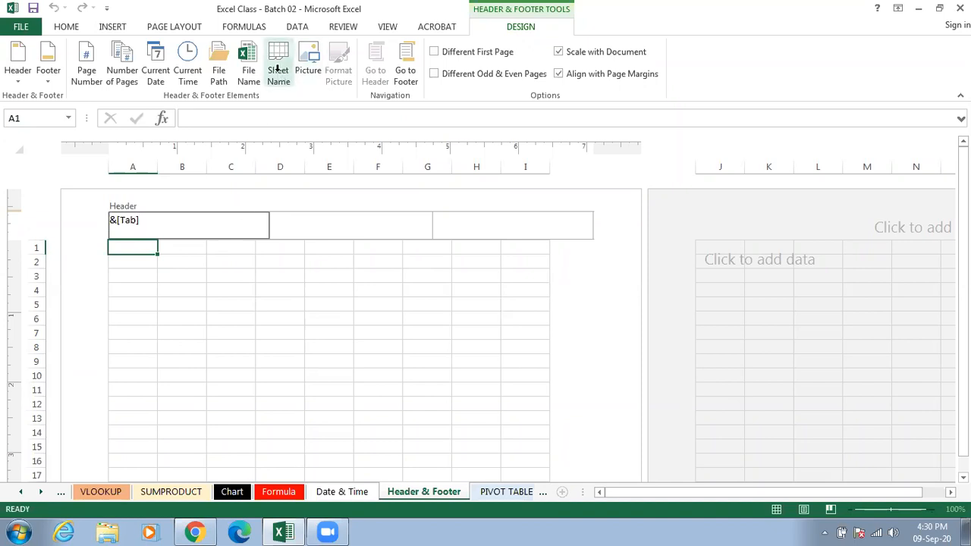
left_click(299, 224)
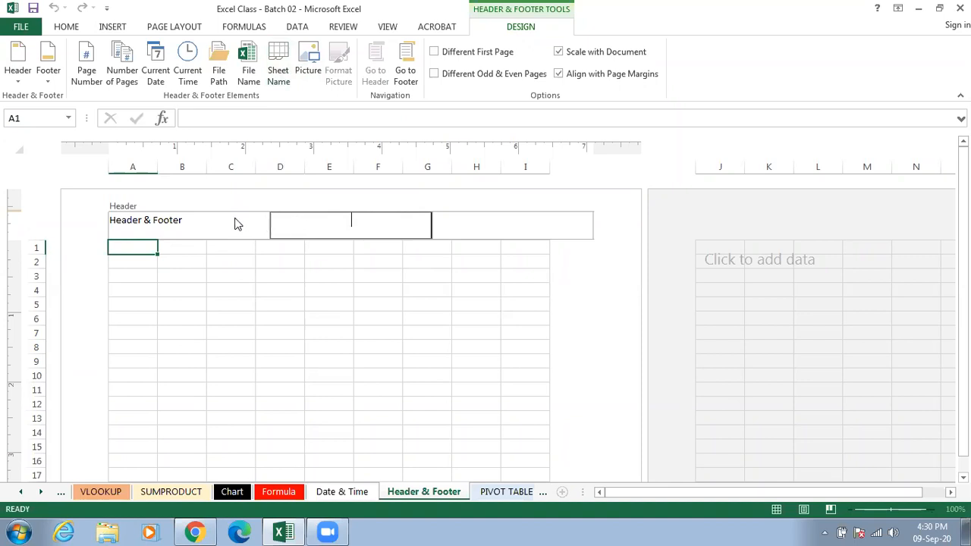
left_click(250, 73)
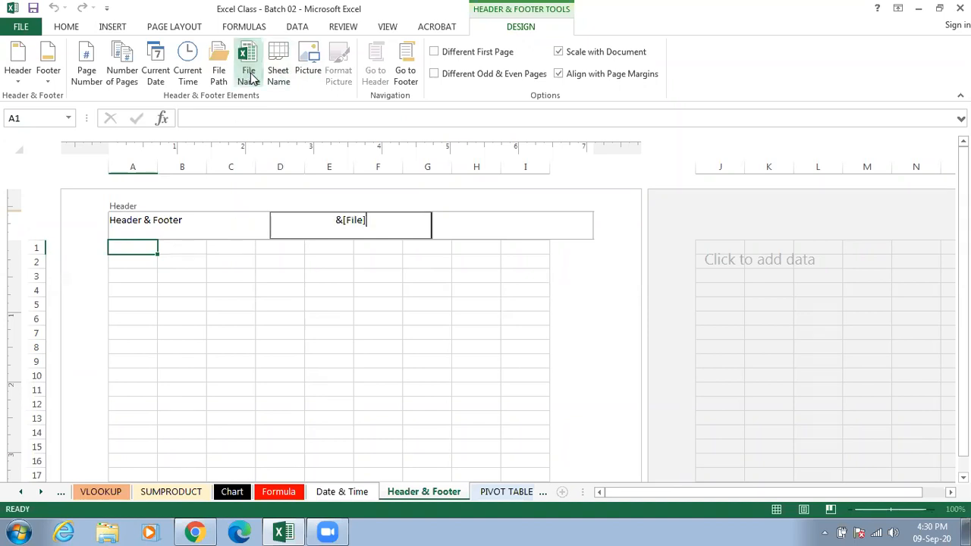
left_click(490, 220)
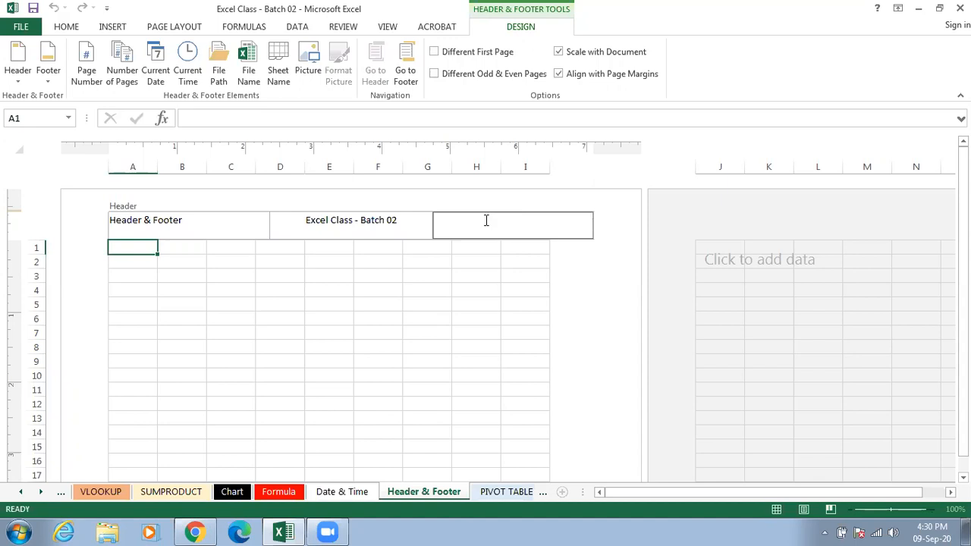
Delete the file name from the centre header section and the sheet name from the left section.
left_click(409, 220)
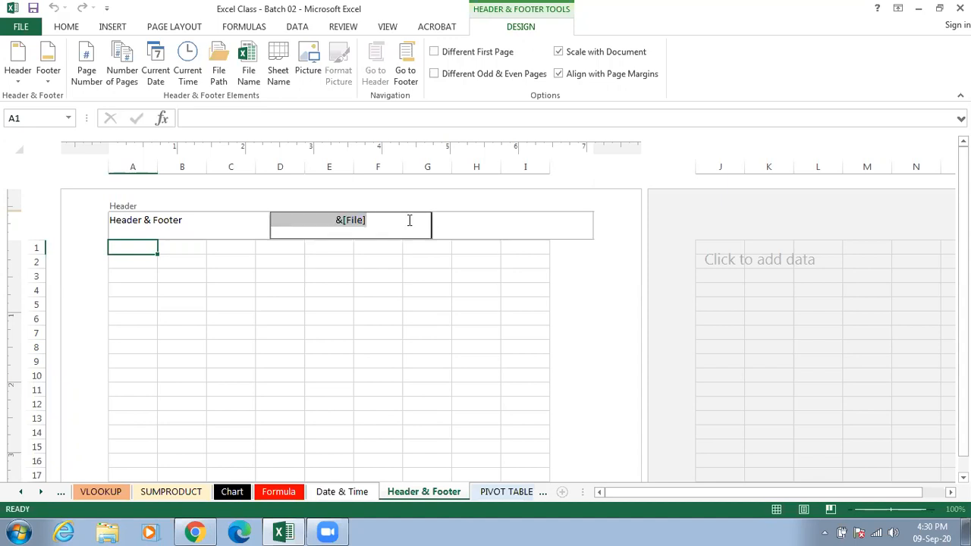
key("Delete")
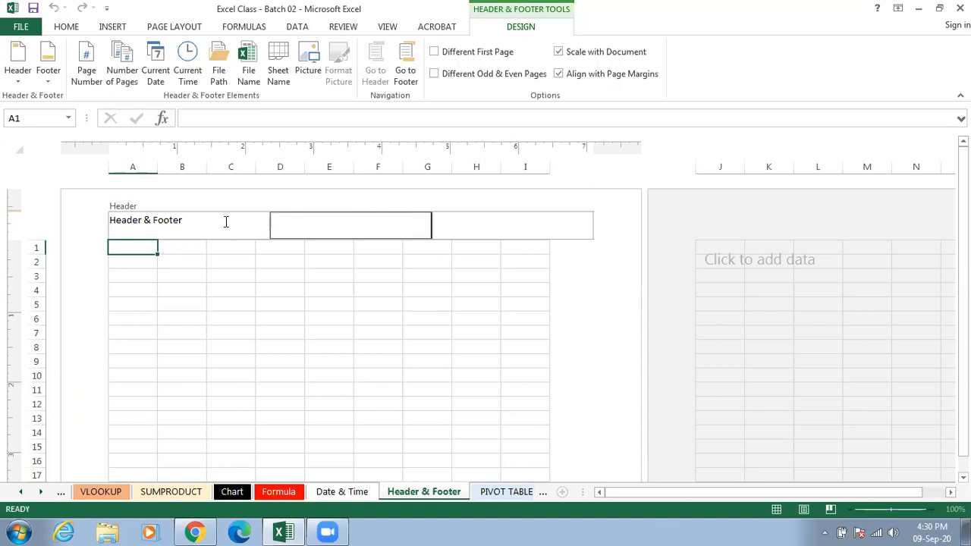
left_click(225, 221)
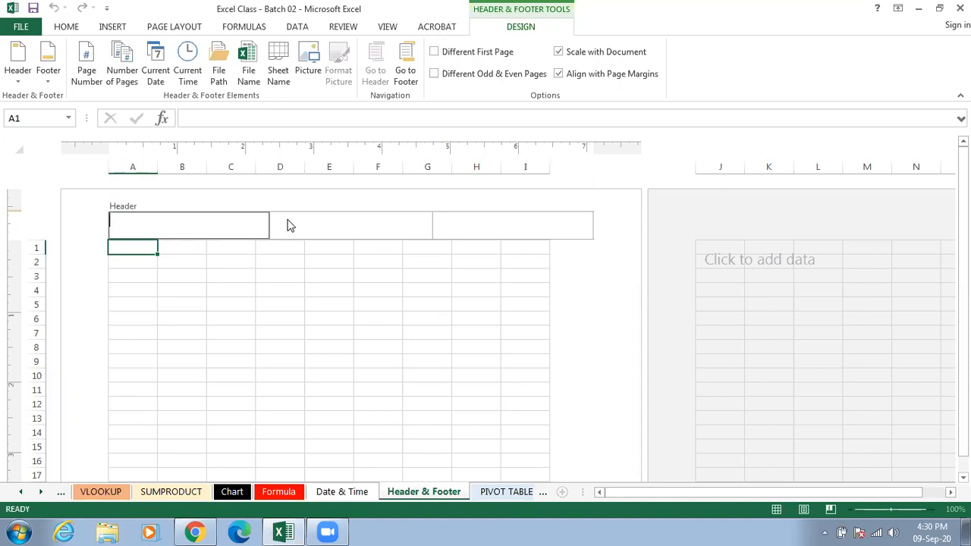
Insert the page number in the left header section and preview it from the centre section.
left_click(308, 220)
left_click(438, 232)
left_click(334, 222)
left_click(195, 226)
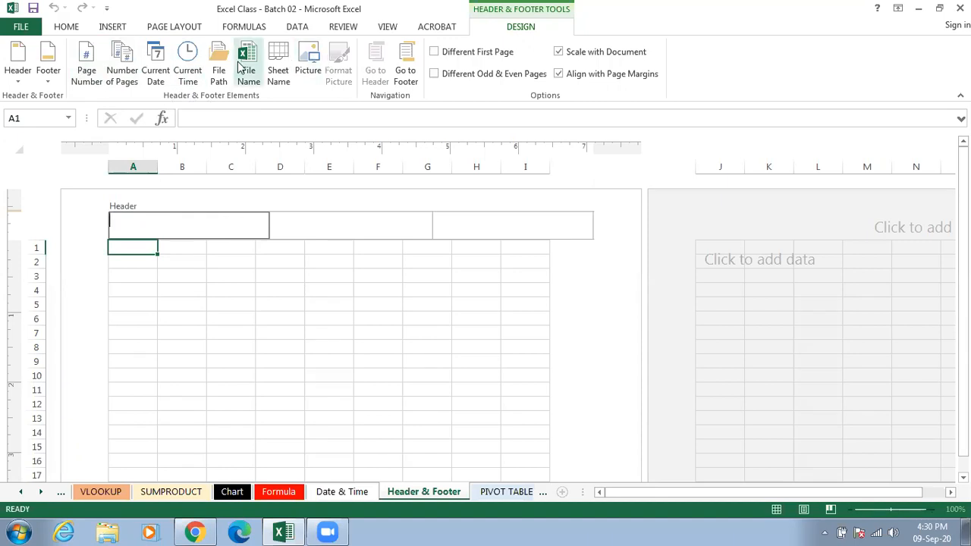
left_click(87, 71)
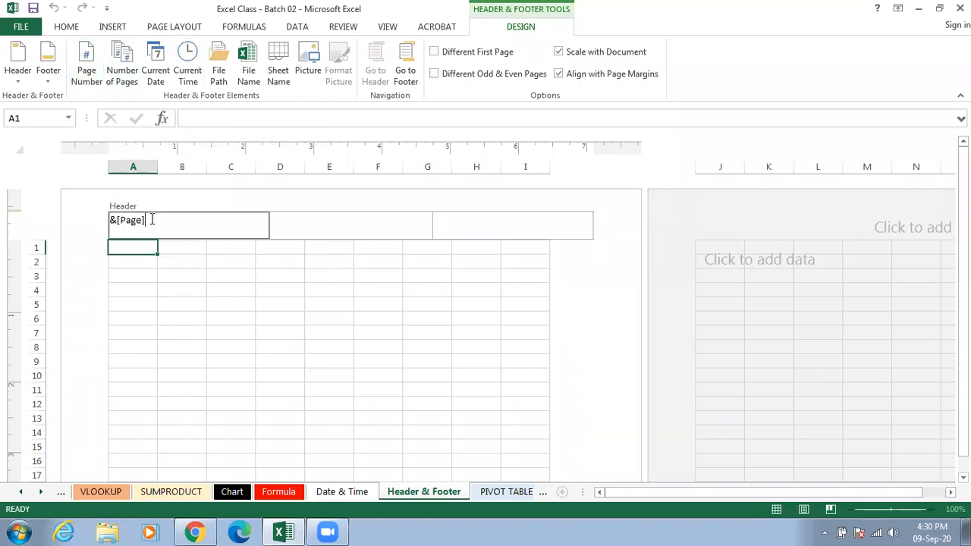
left_click(287, 225)
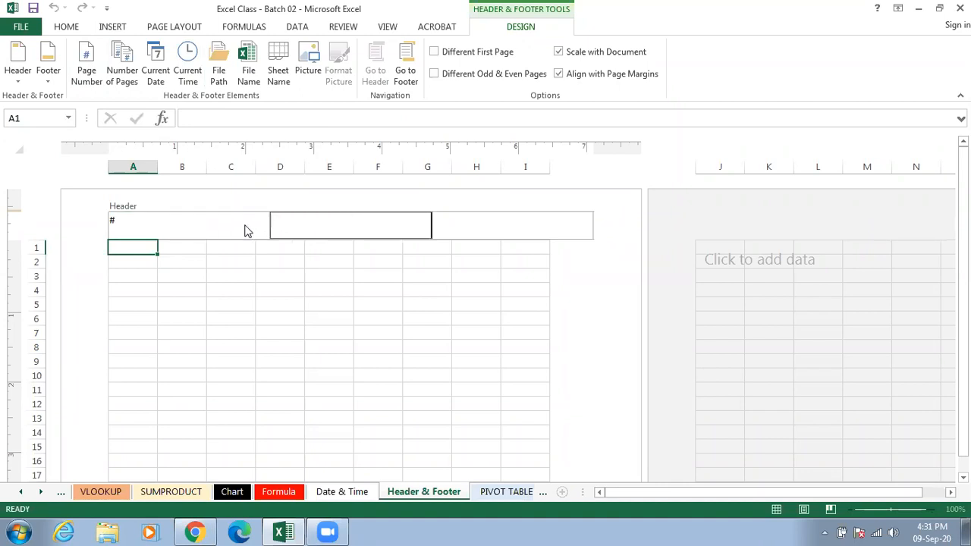
left_click(247, 223)
left_click(292, 219)
key("shift+Tab")
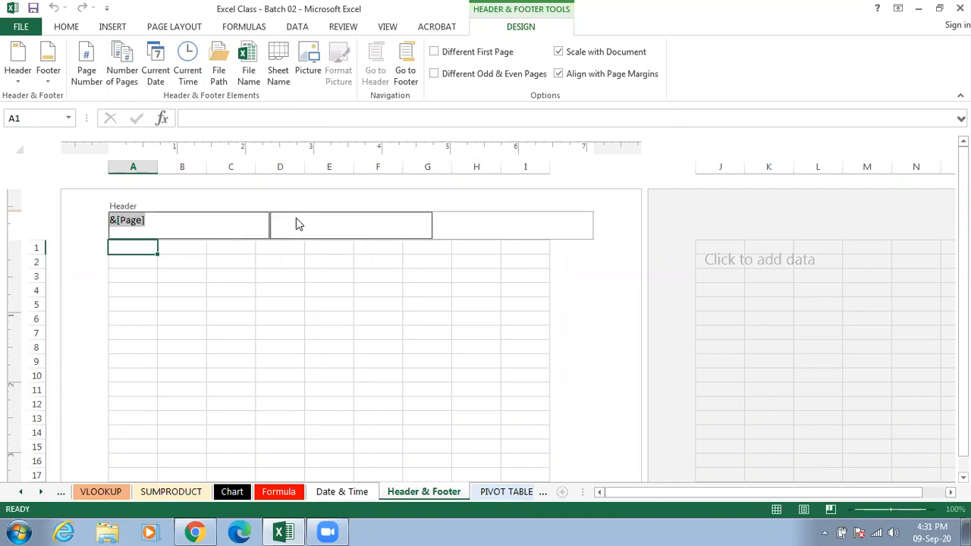
left_click(296, 219)
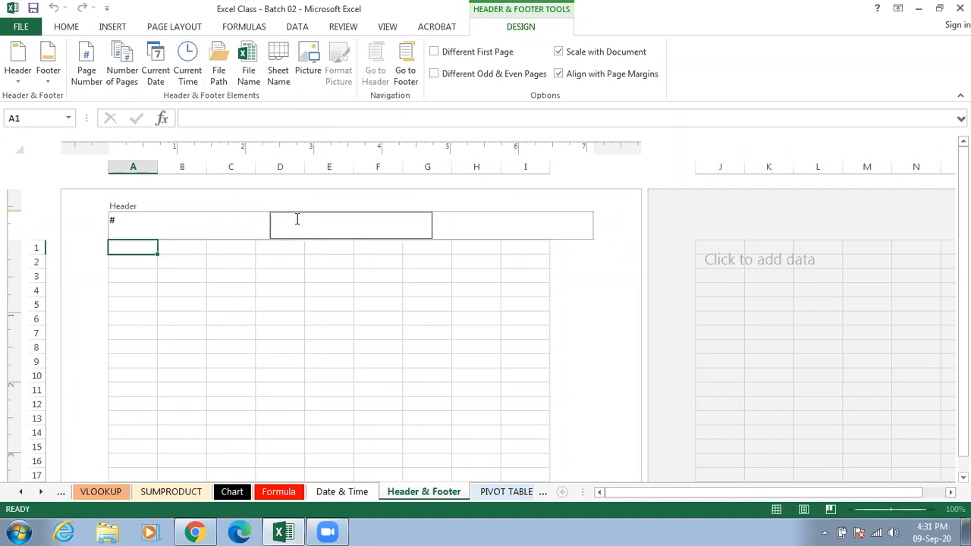
Insert the number of pages in the centre header section and the current date in the right section.
left_click(129, 70)
left_click(463, 221)
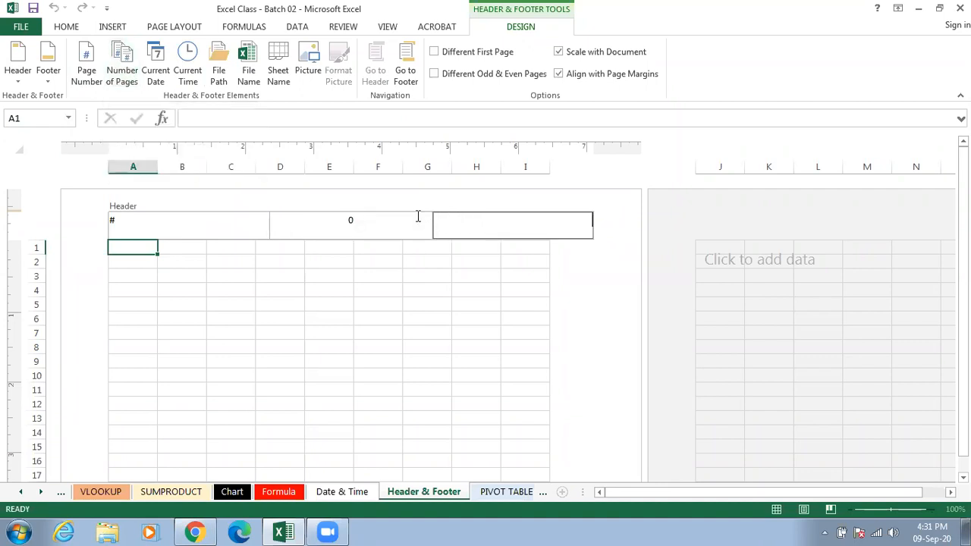
left_click(425, 219)
left_click(458, 220)
left_click(411, 220)
left_click(463, 221)
left_click(159, 69)
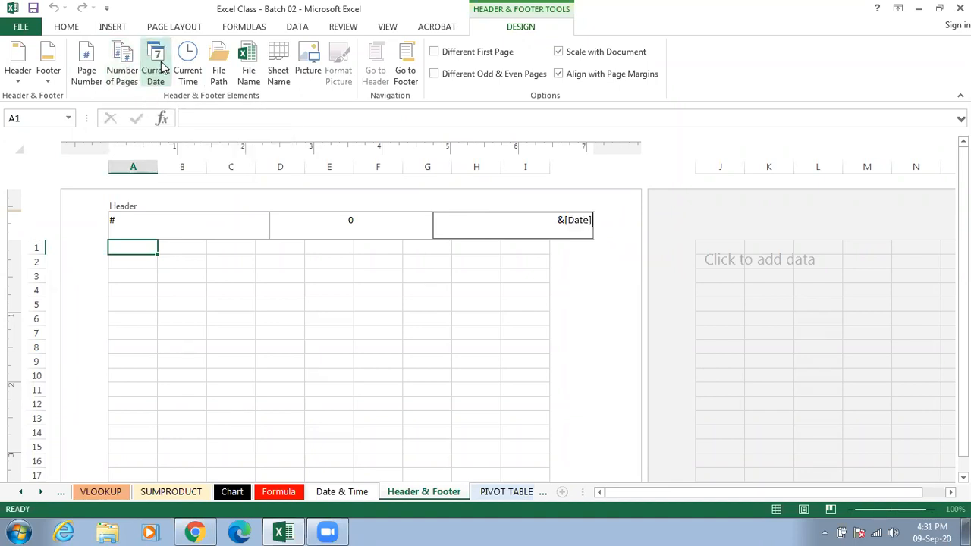
left_click(335, 219)
left_click(533, 220)
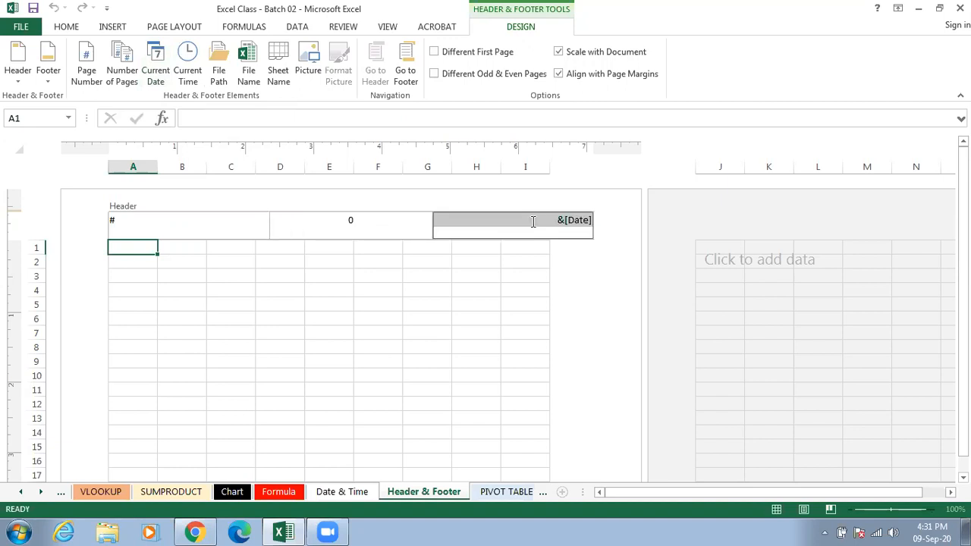
left_click(418, 219)
Clear the date, number of pages and page number from the three header sections.
left_click(453, 220)
key("Delete")
left_click(399, 218)
key("Delete")
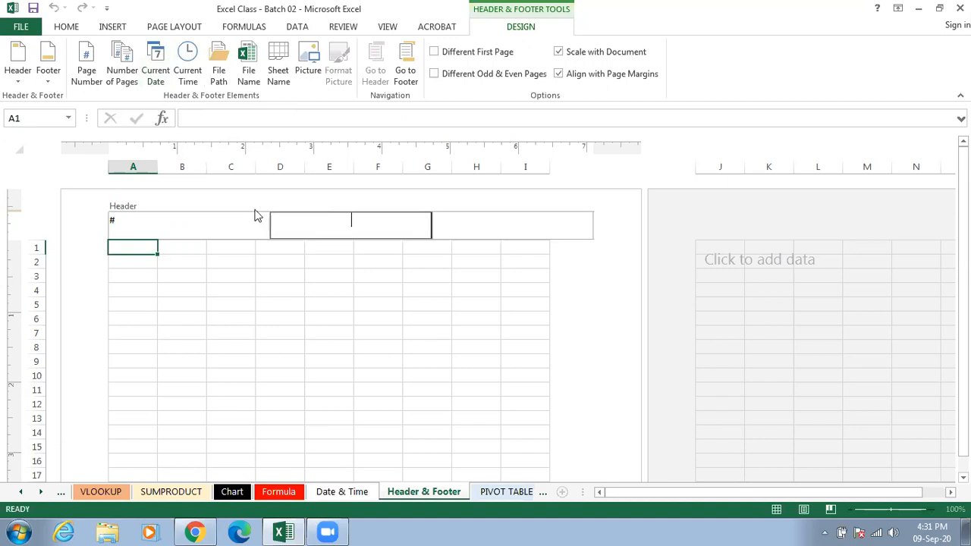
left_click(245, 221)
key("Delete")
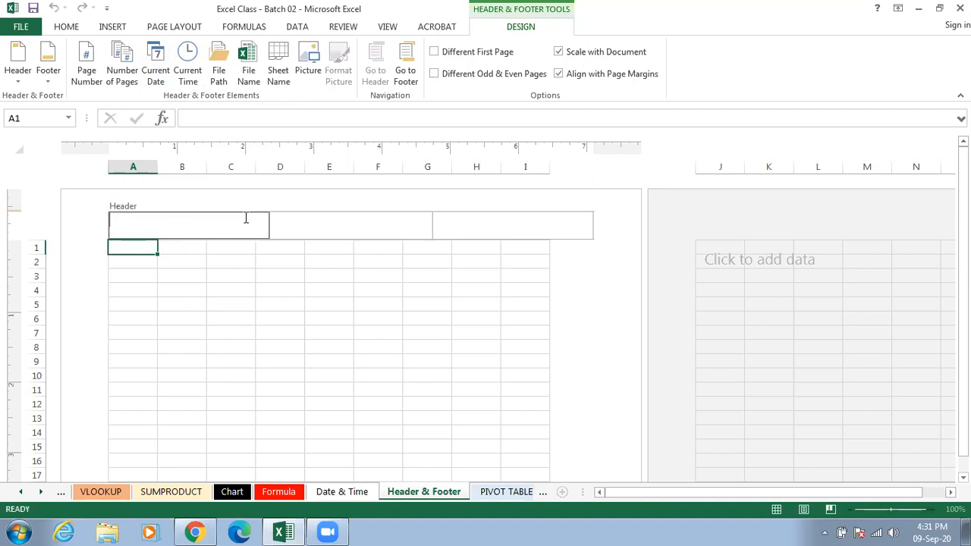
Insert the current time in the left header section, preview it and delete it again.
left_click(187, 67)
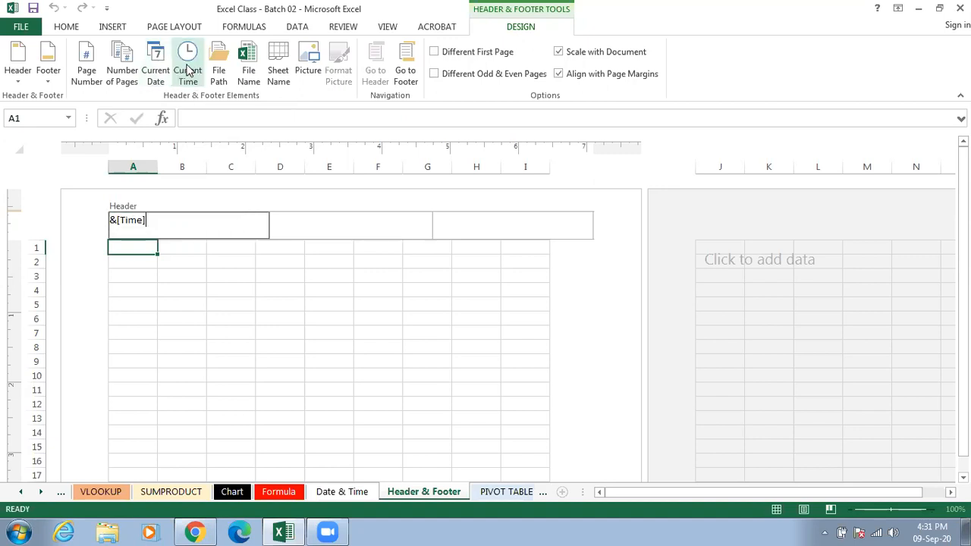
left_click(304, 227)
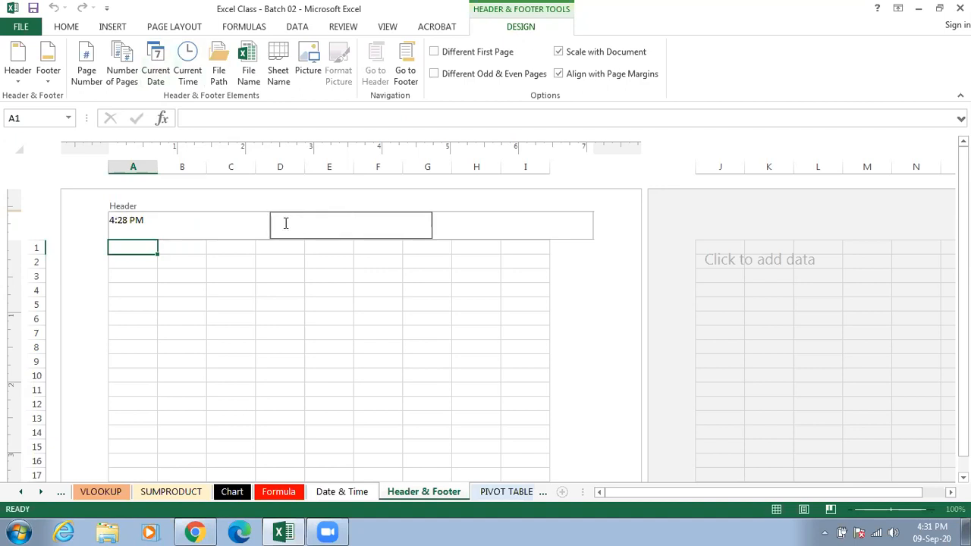
left_click(168, 226)
key("Delete")
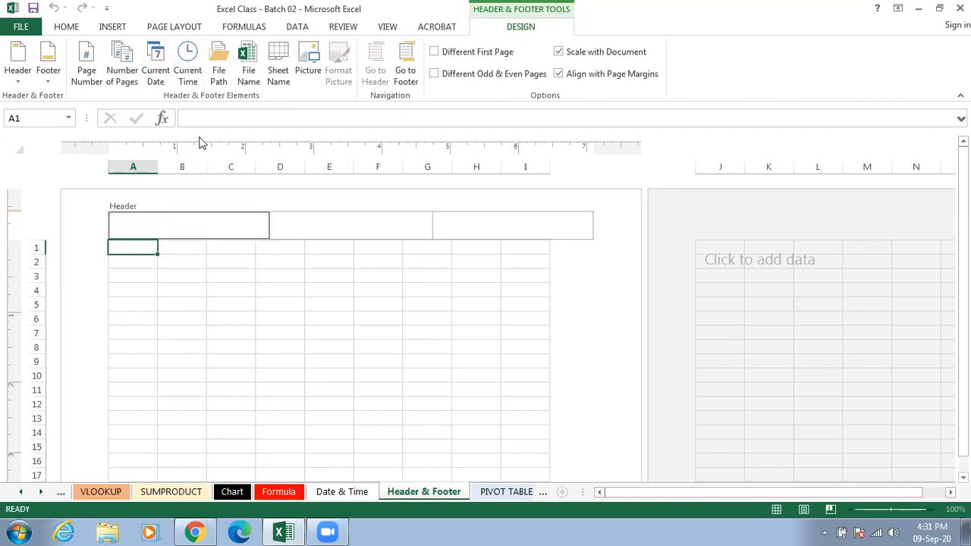
Insert the file path in the left header section and preview it from the other sections and the sheet.
left_click(220, 79)
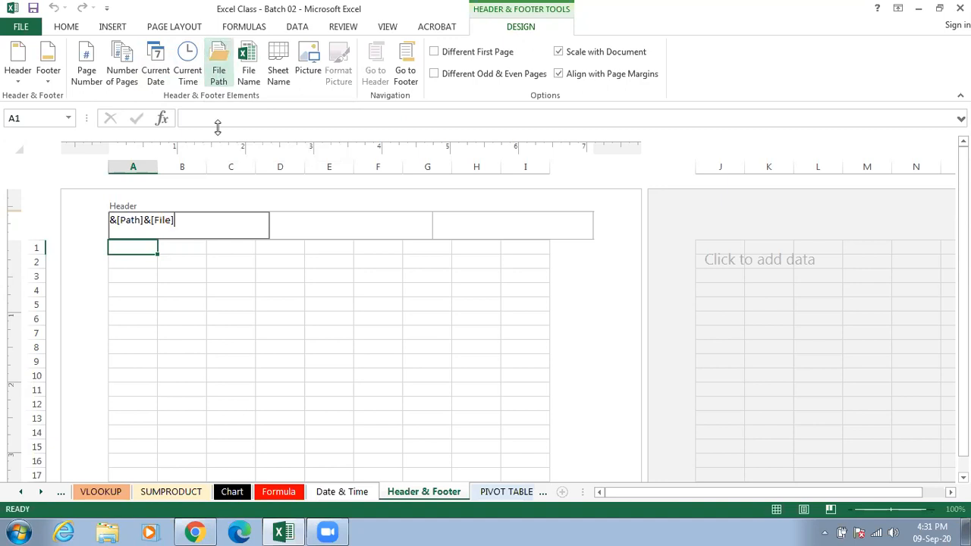
left_click(290, 217)
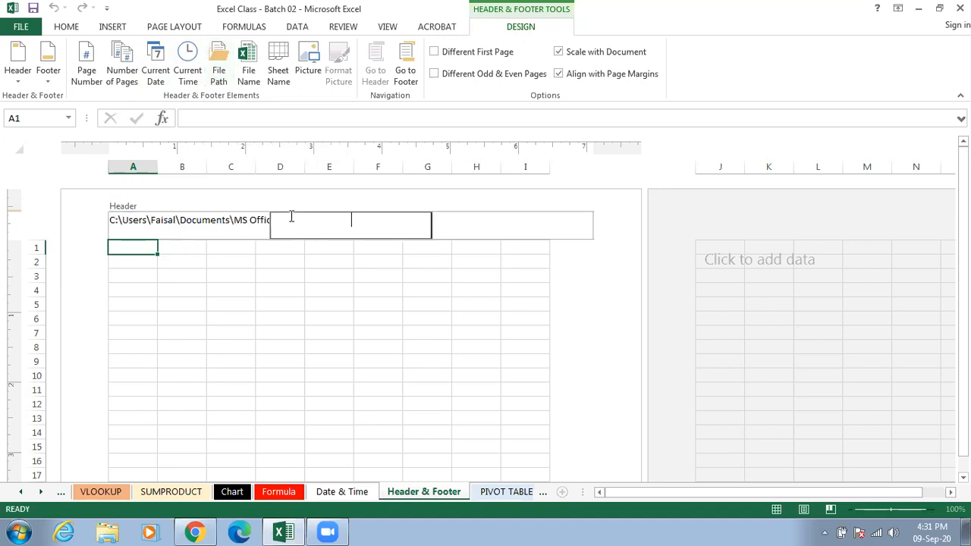
left_click(248, 223)
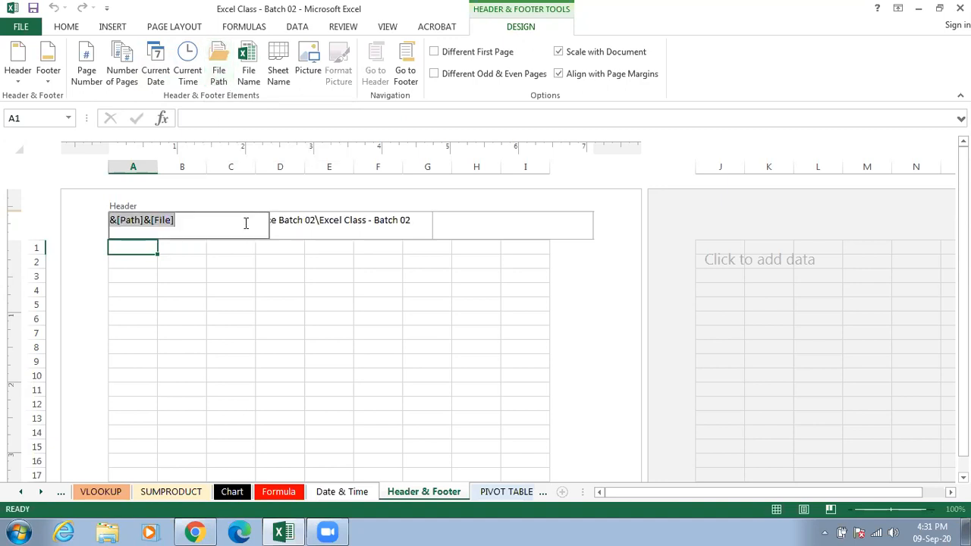
left_click(300, 222)
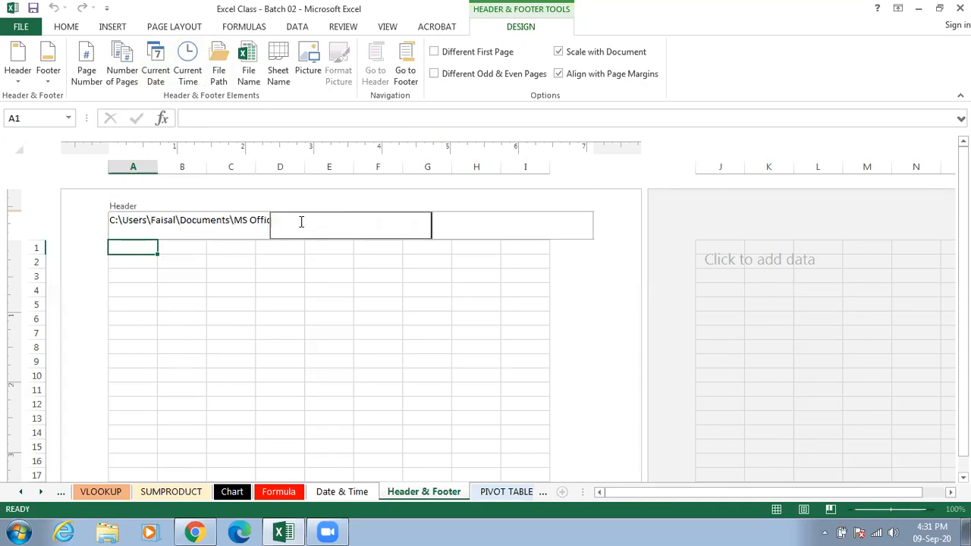
left_click(252, 222)
left_click(454, 225)
left_click(379, 288)
Delete the file path from the left header section and return to the worksheet cells.
left_click(224, 226)
key("Delete")
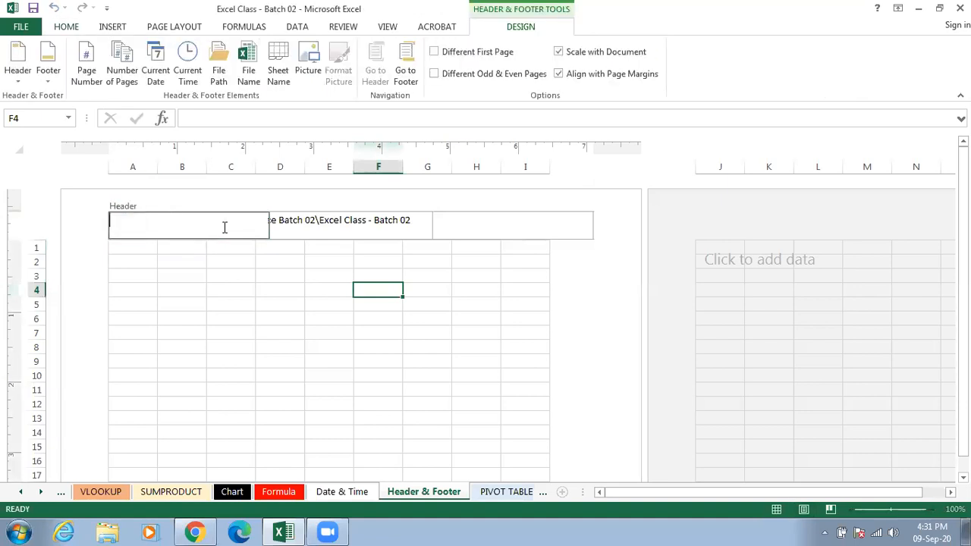
left_click(371, 265)
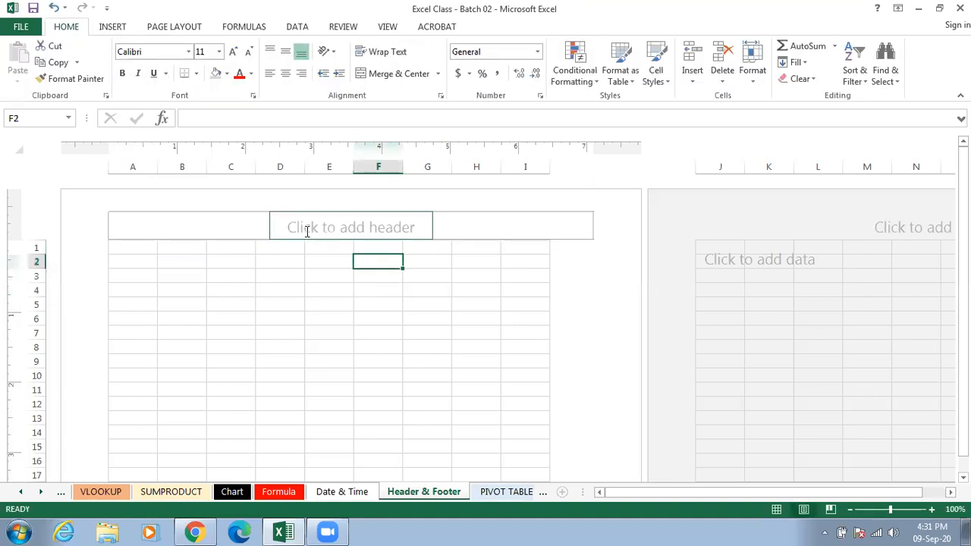
Insert the sheet name in the left header section, preview it from the sheet and delete it again.
left_click(229, 224)
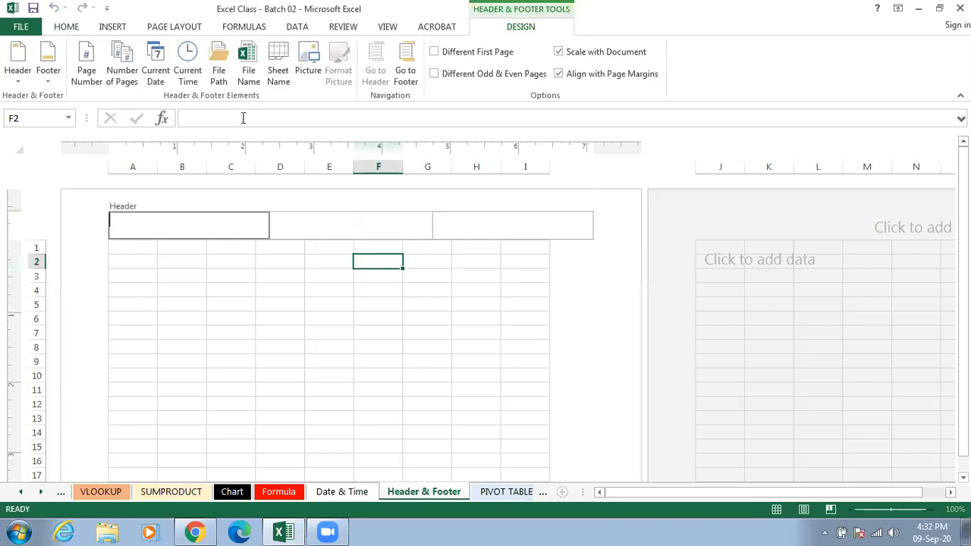
left_click(279, 75)
left_click(324, 236)
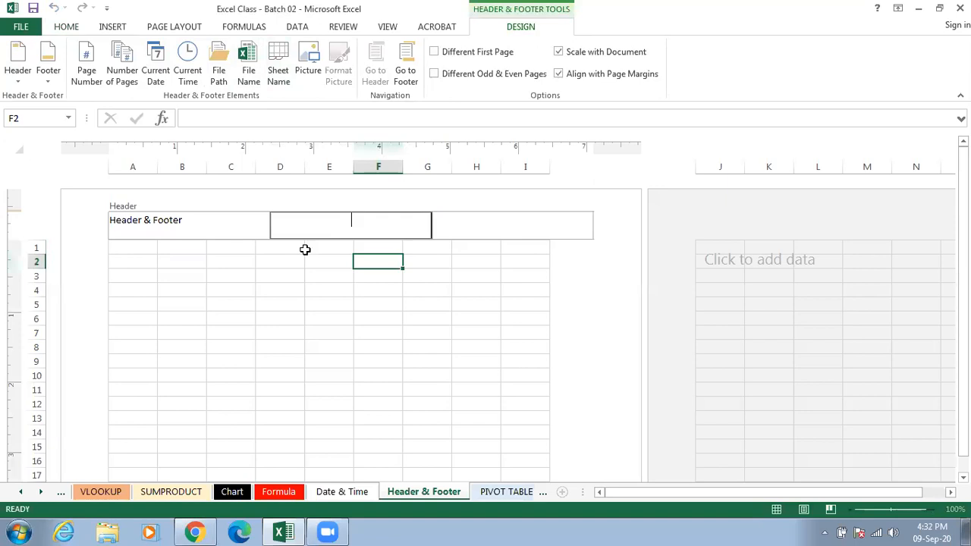
left_click_drag(311, 247, 276, 241)
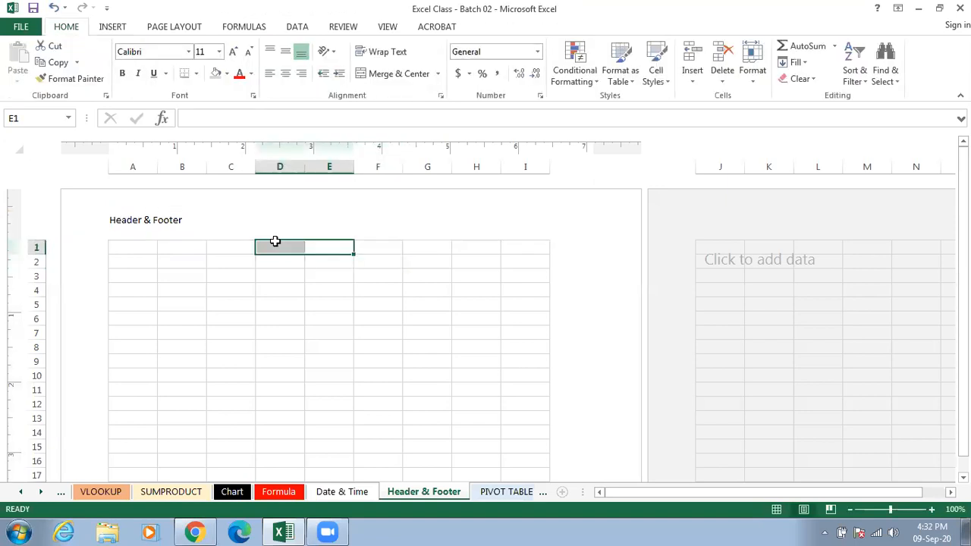
left_click(230, 221)
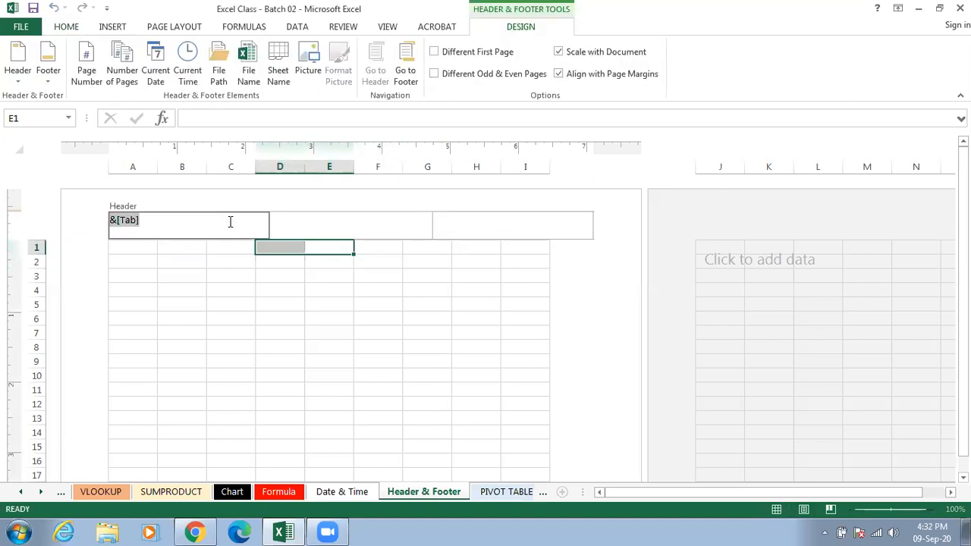
key("Delete")
Enter "Header Footer" as the centre header text and insert the current date in the right header section.
left_click(281, 220)
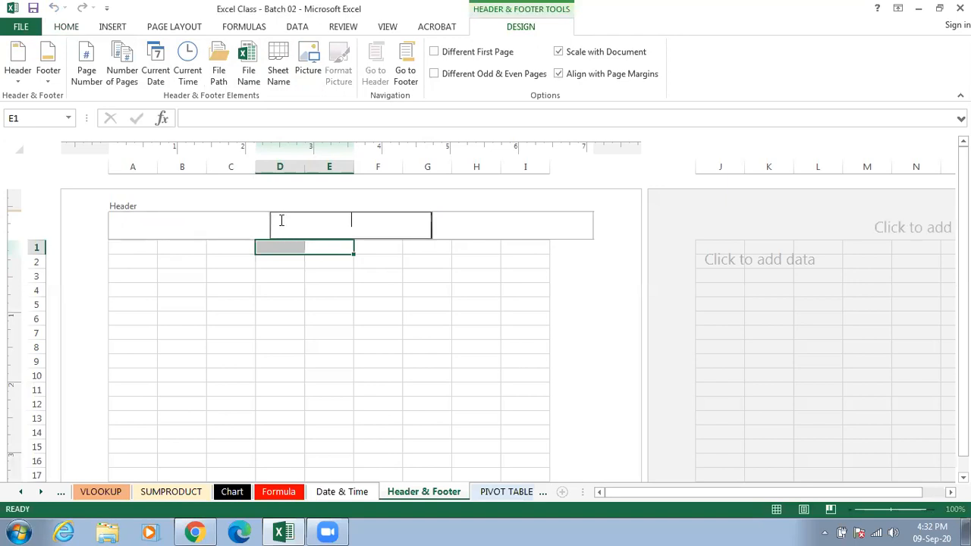
type("Header & Footer")
left_click(483, 221)
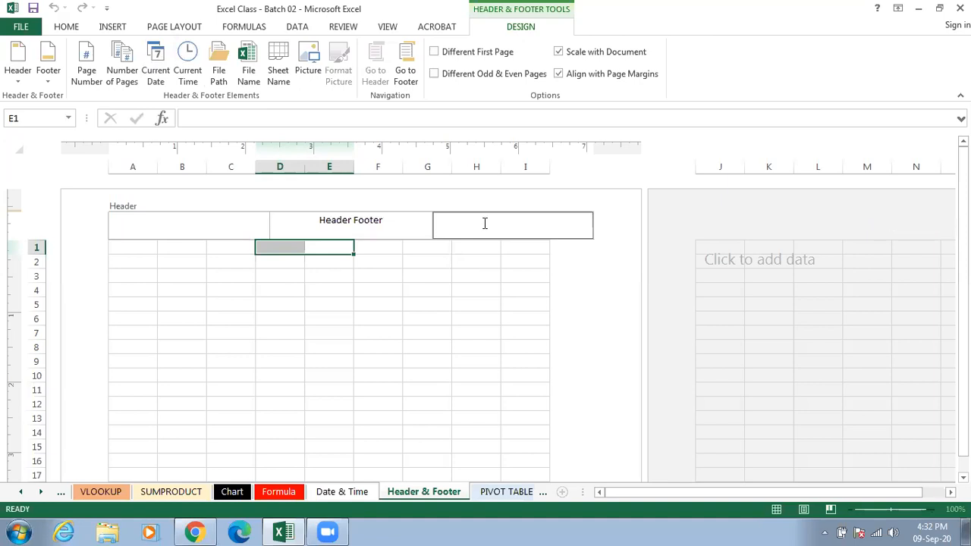
left_click(154, 76)
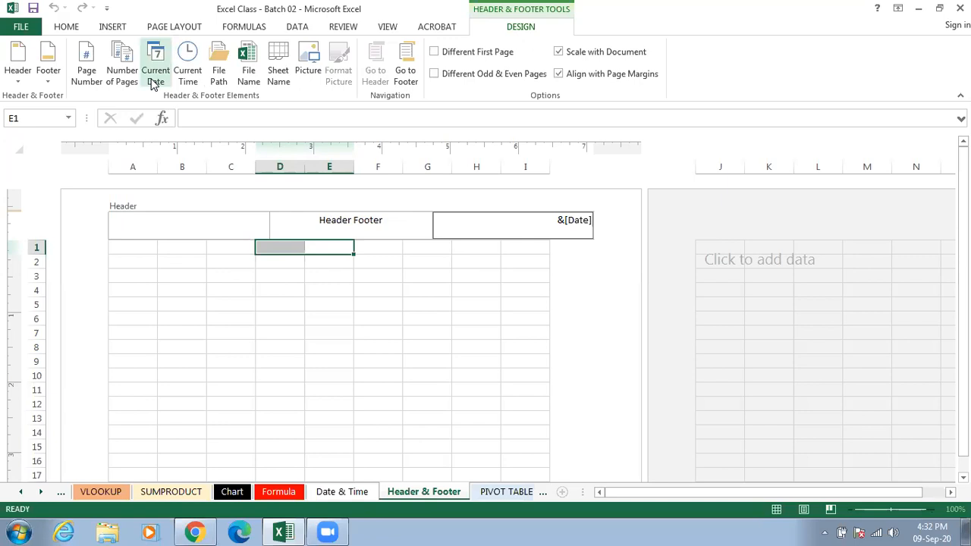
Add the current time after the date in the right header section, preview it from the sheet and clear the section.
left_click(187, 74)
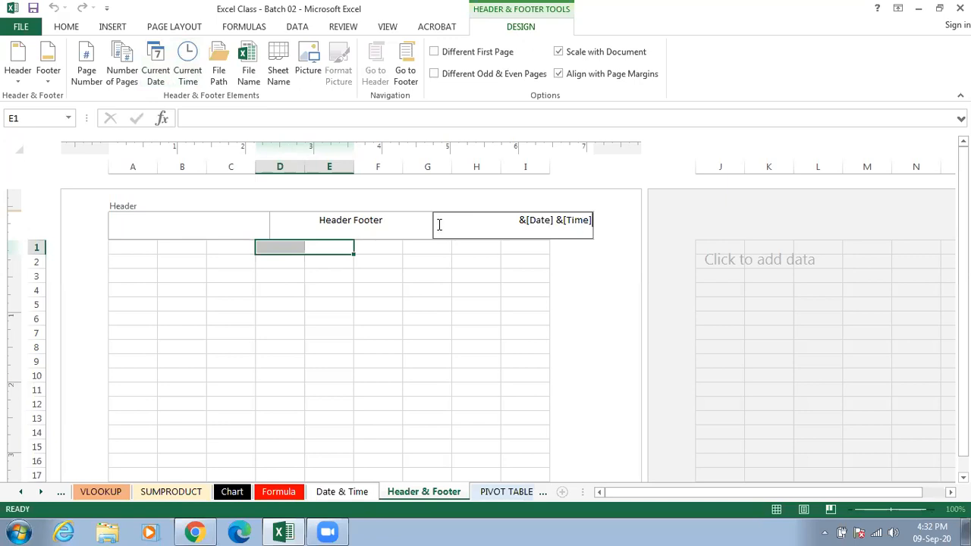
left_click(457, 277)
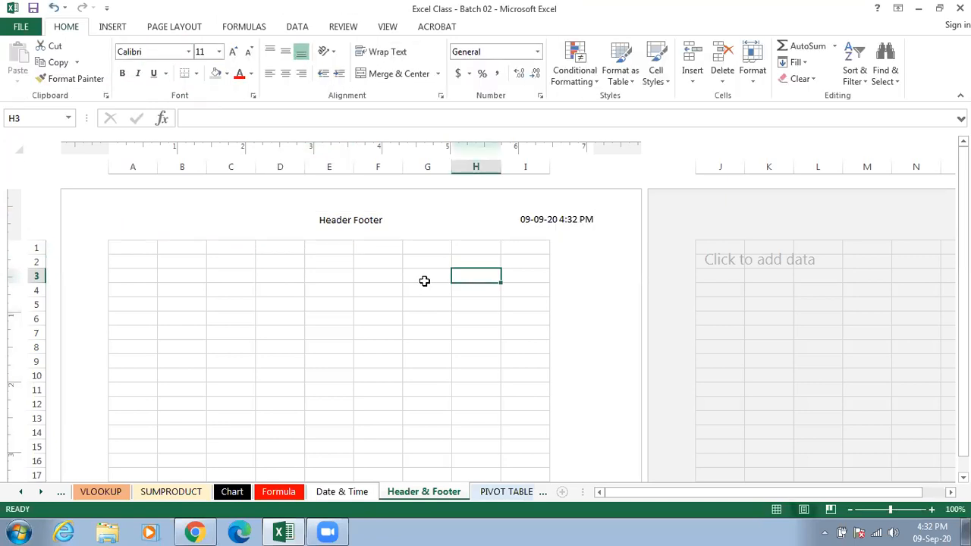
left_click(529, 231)
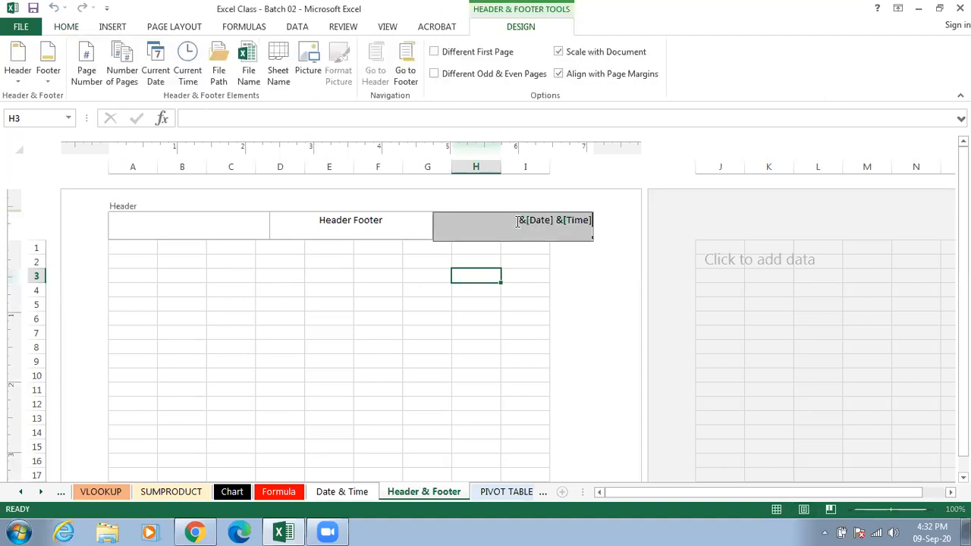
key("Delete")
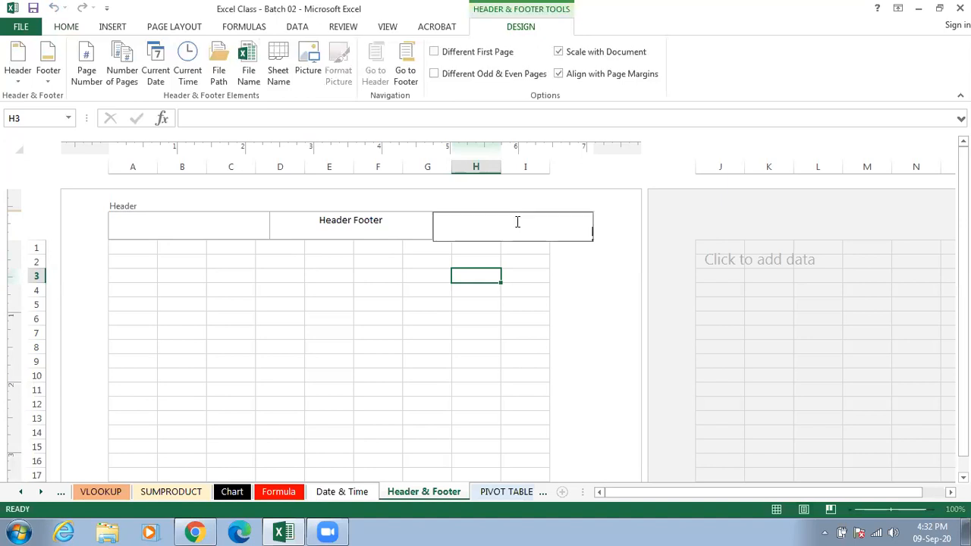
Examine the left, centre and right header sections one after another.
left_click(423, 232)
left_click(494, 229)
left_click(243, 229)
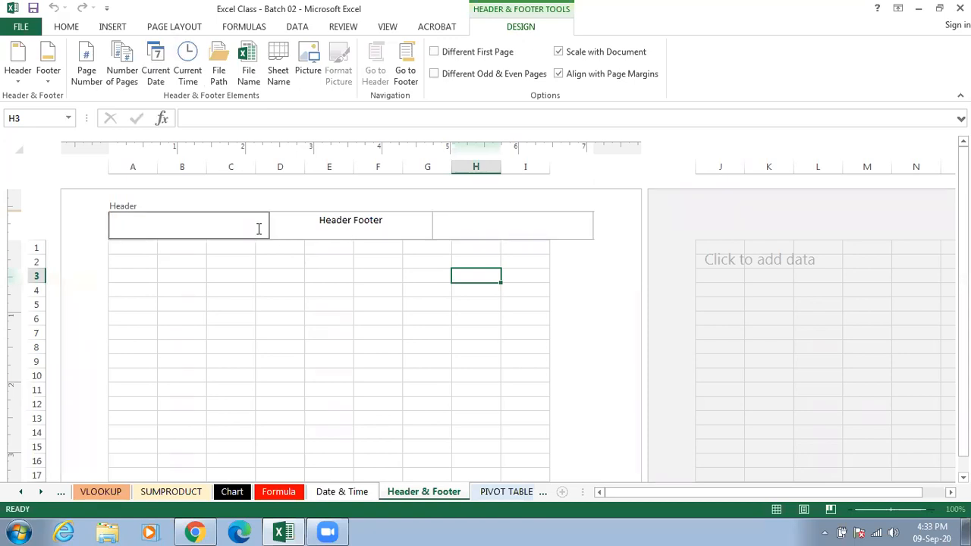
left_click(383, 224)
left_click(449, 222)
left_click(408, 231)
left_click(229, 229)
left_click(483, 232)
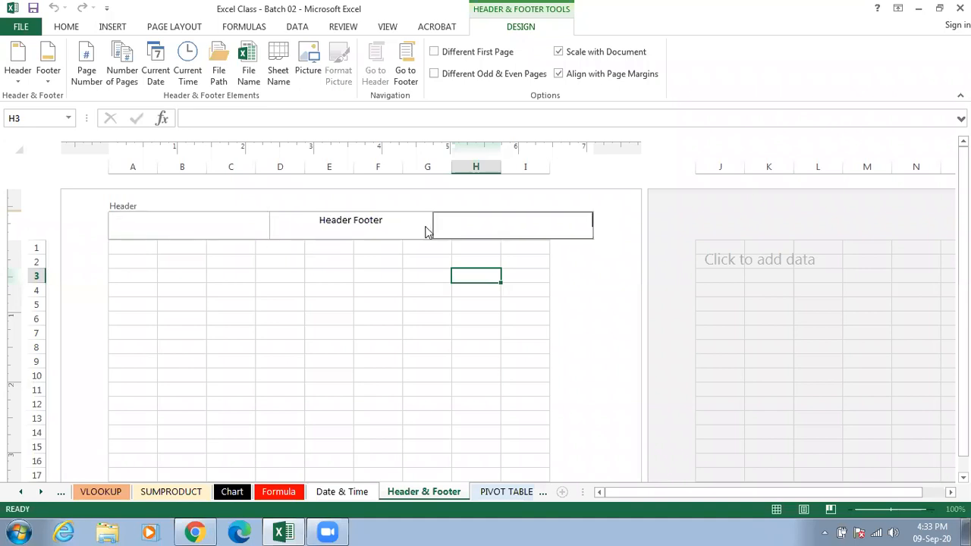
left_click(414, 230)
Insert only the current date in the right header section, preview it from the centre section and delete it.
left_click(489, 224)
left_click(156, 65)
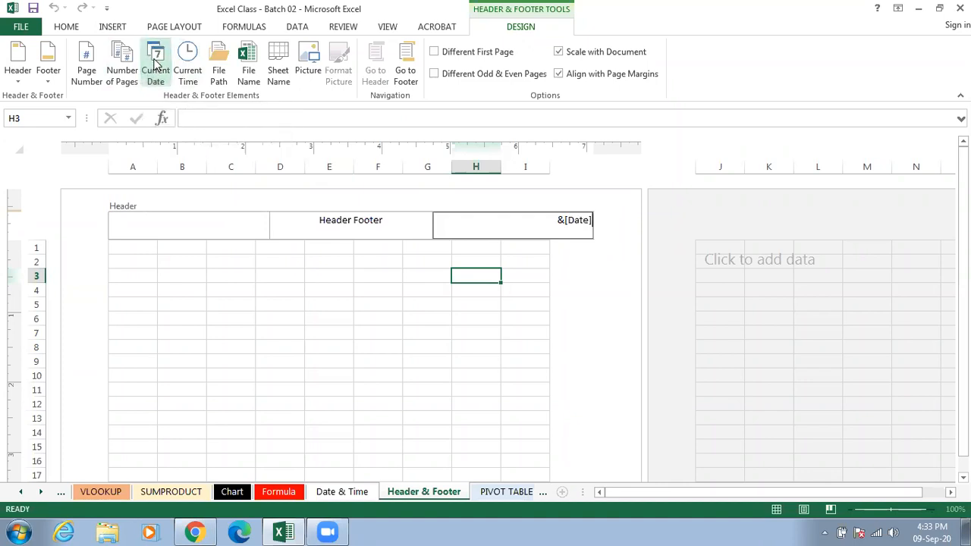
left_click(401, 223)
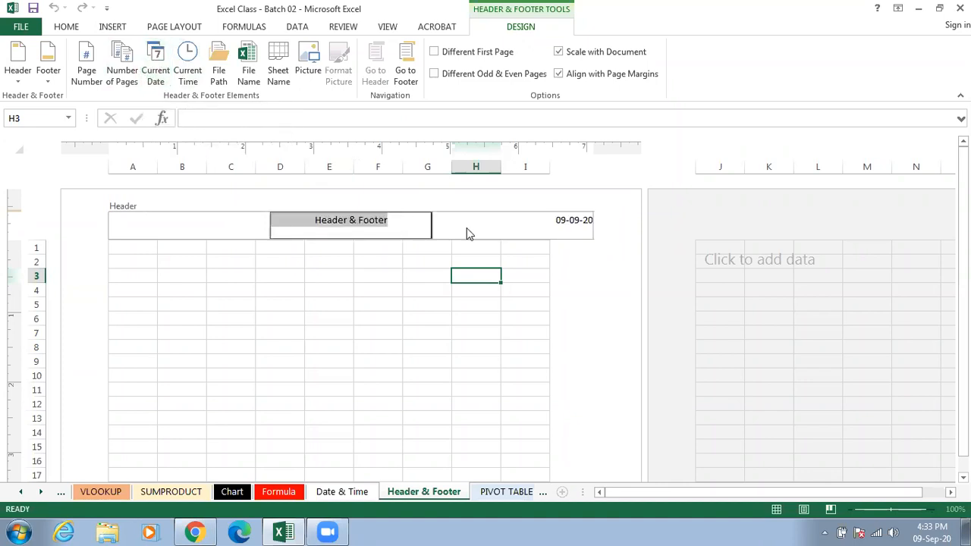
left_click(547, 221)
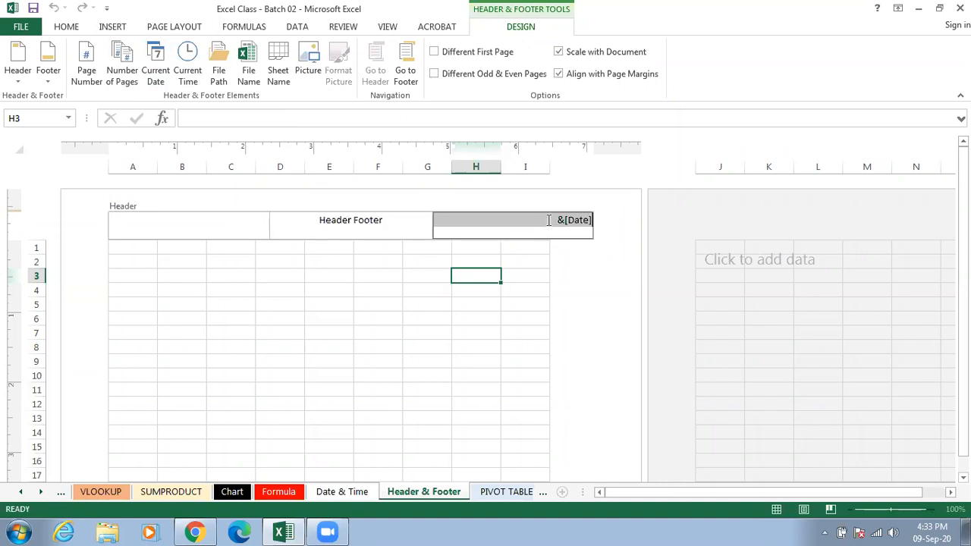
key("Delete")
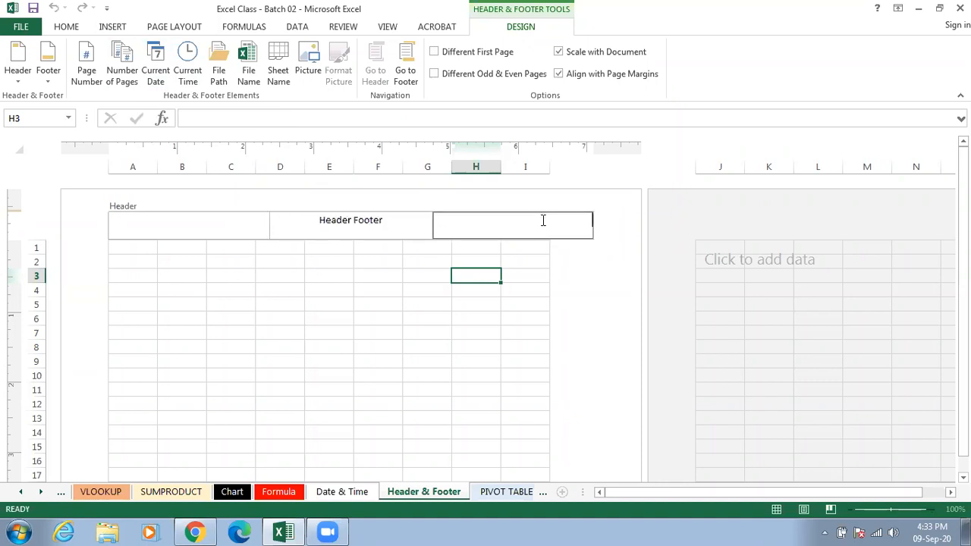
Enter the label "Date:" followed by the current date element in the right header section and check it.
type("Date:")
left_click(157, 76)
left_click(235, 229)
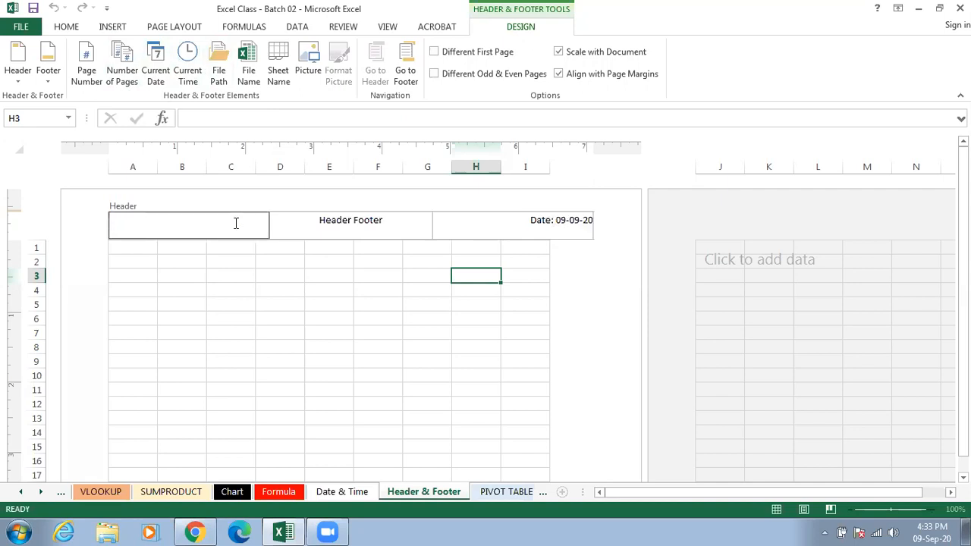
left_click(579, 231)
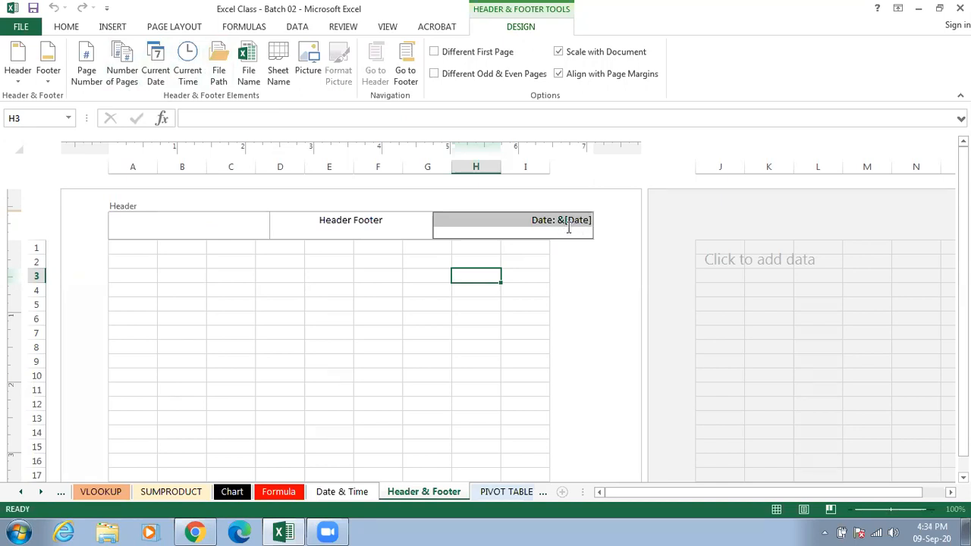
key("Escape")
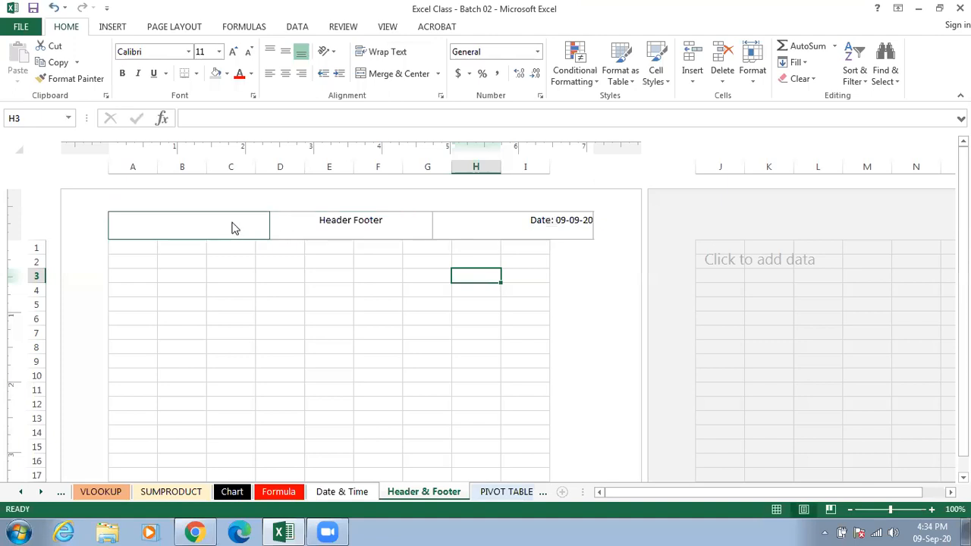
Enter the label "Time:" followed by the current time element in the left header section and return to the sheet.
left_click(234, 224)
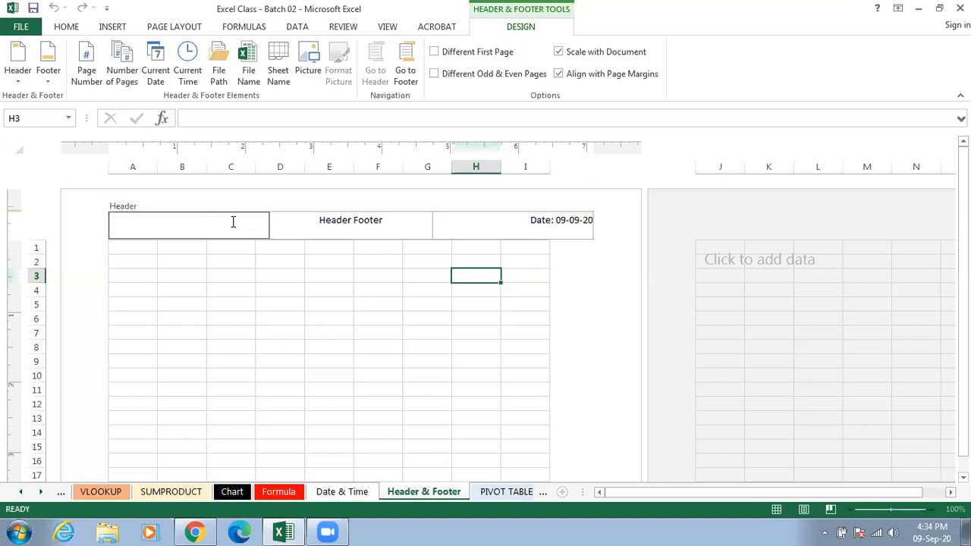
type("Time:")
left_click(189, 74)
left_click(398, 220)
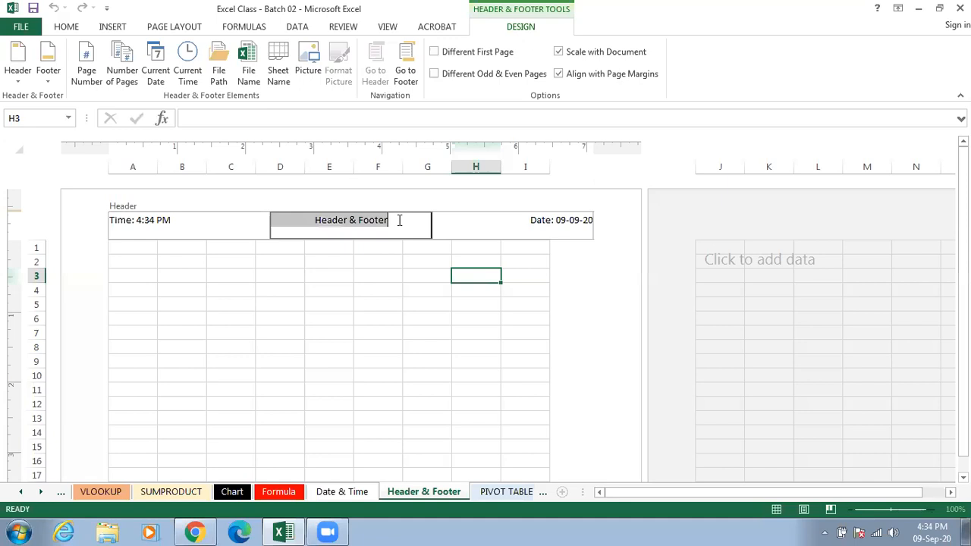
left_click(196, 314)
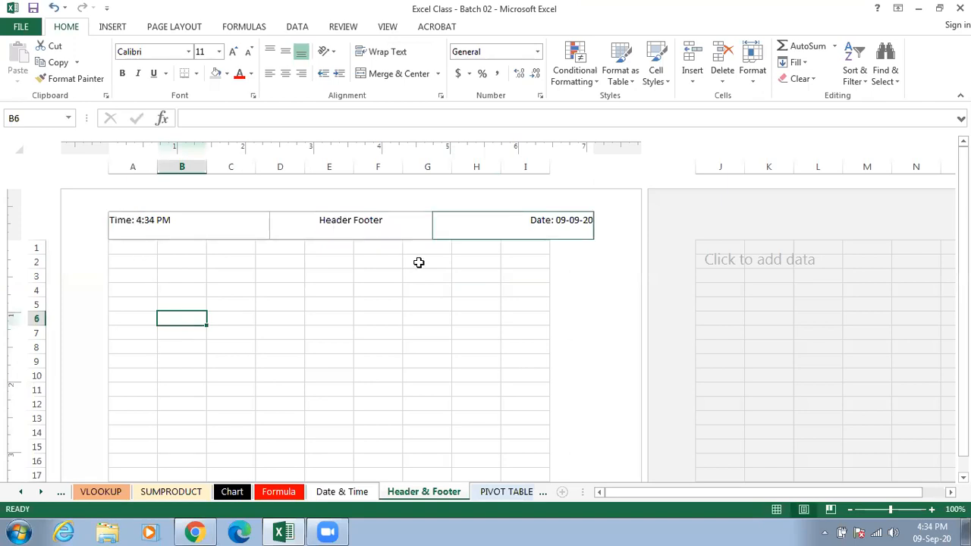
Open the centre header section, switch off Align with Page Margins to compare the layout, and switch it back on.
left_click(403, 219)
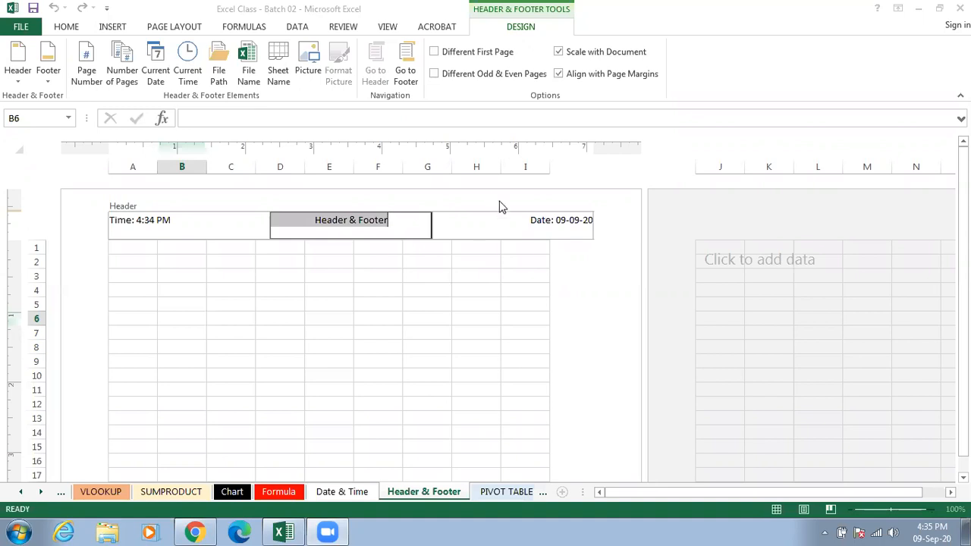
left_click(560, 52)
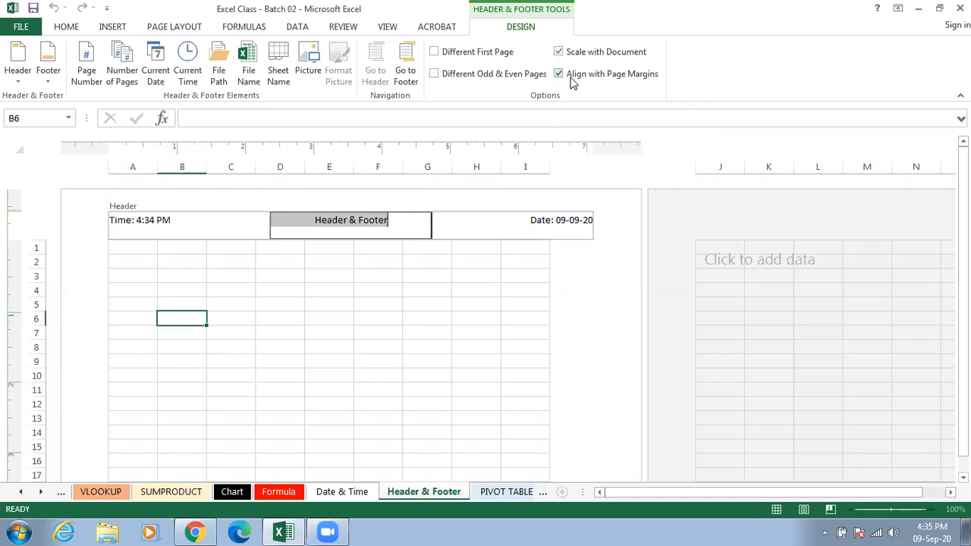
left_click(558, 75)
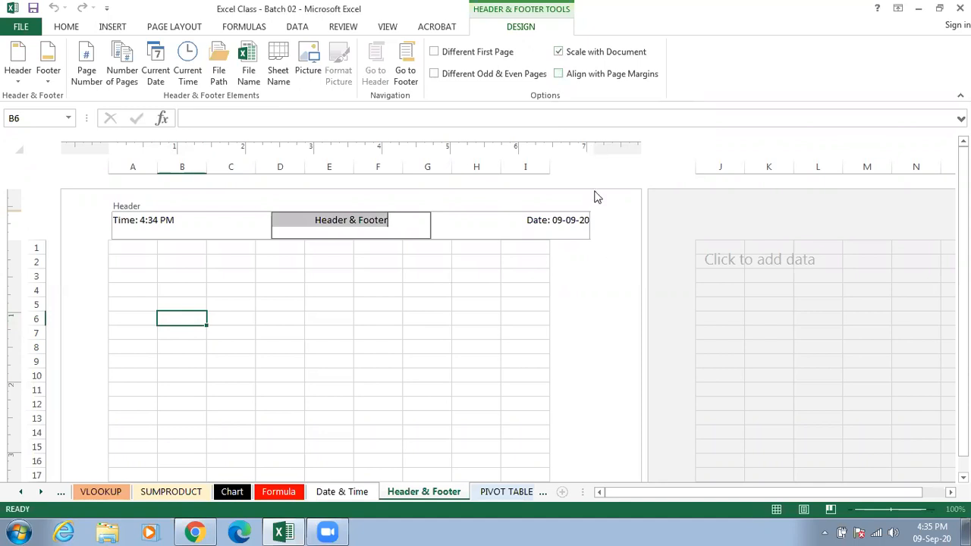
left_click(559, 75)
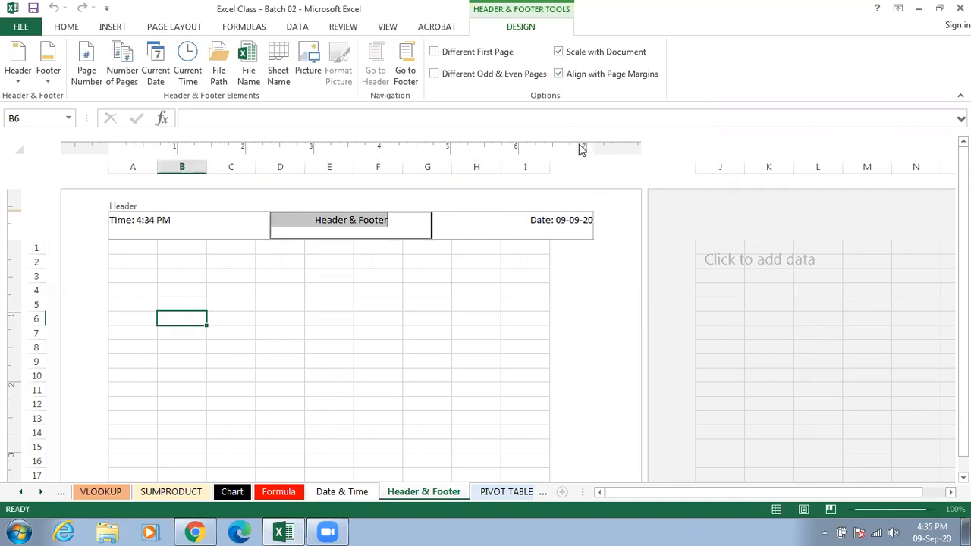
Narrow the right page margin on the ruler, trying 0.35 inches before settling on a slightly wider margin, and return to the cells.
left_click_drag(594, 146, 616, 146)
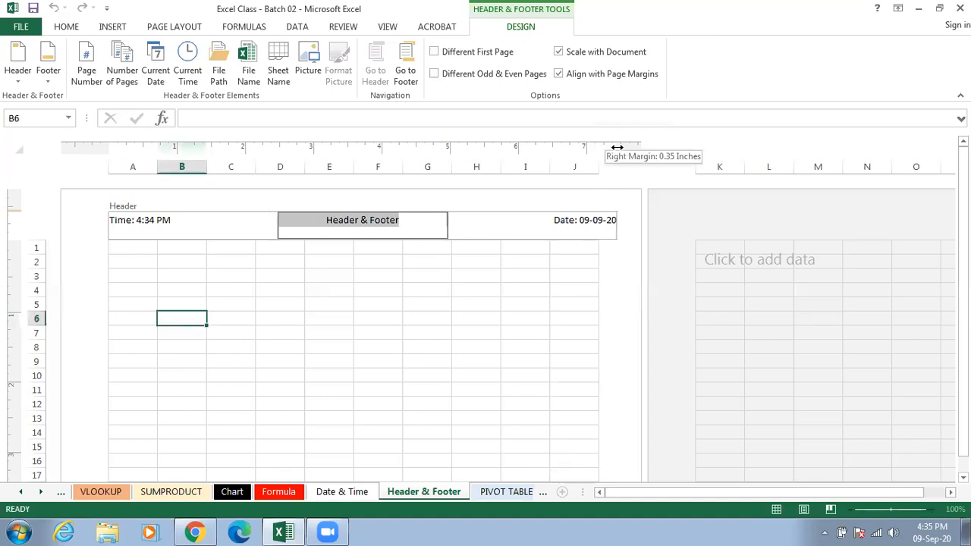
left_click_drag(616, 146, 599, 143)
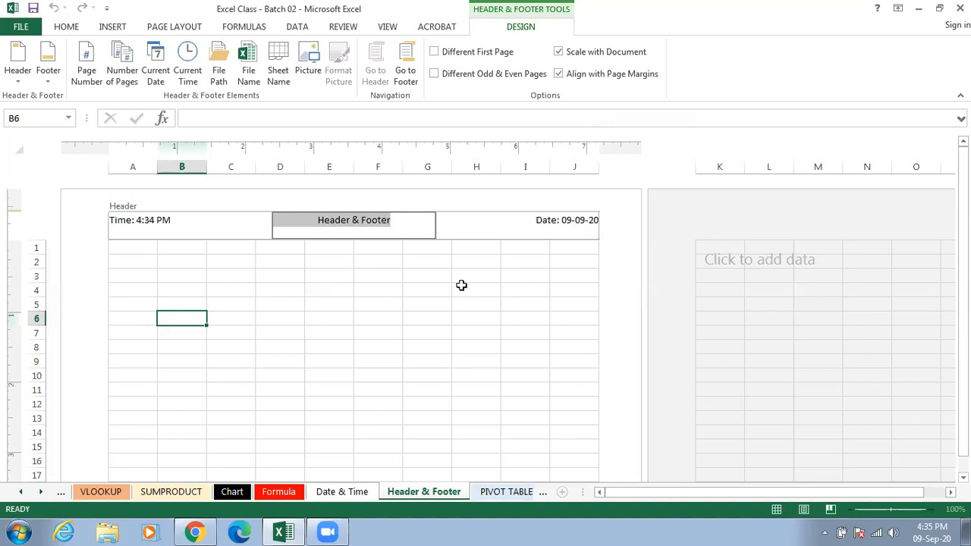
left_click(429, 275)
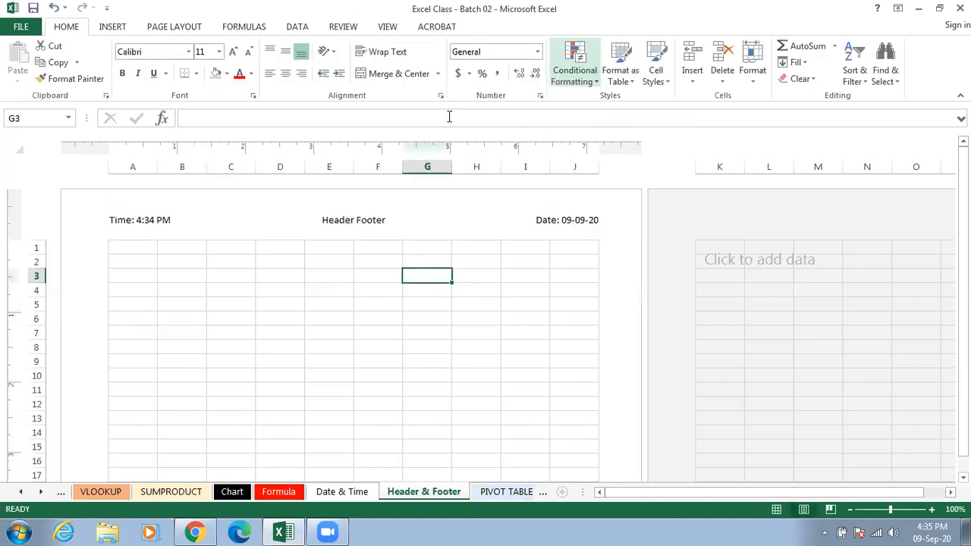
Jump from the centre header section to the page footer, and return to the top of the sheet.
left_click(319, 224)
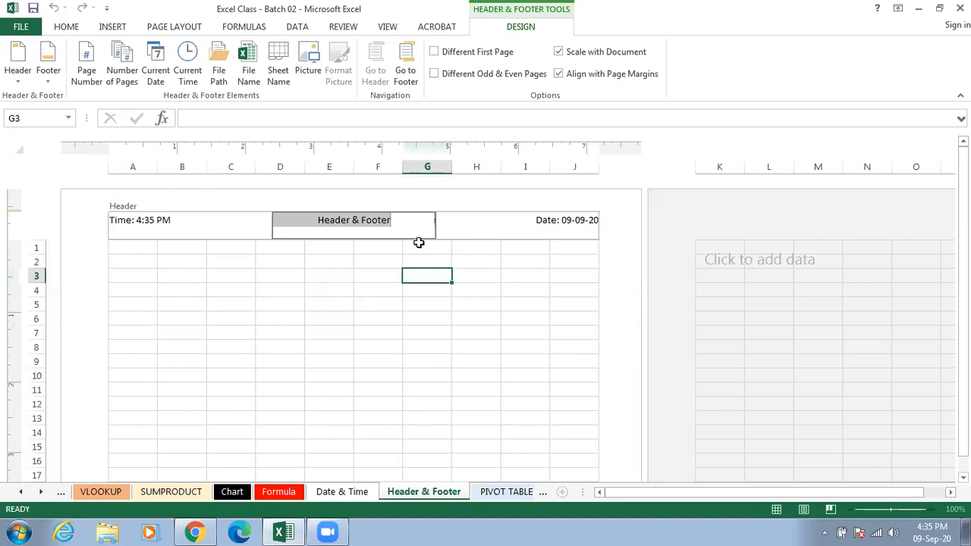
left_click(405, 80)
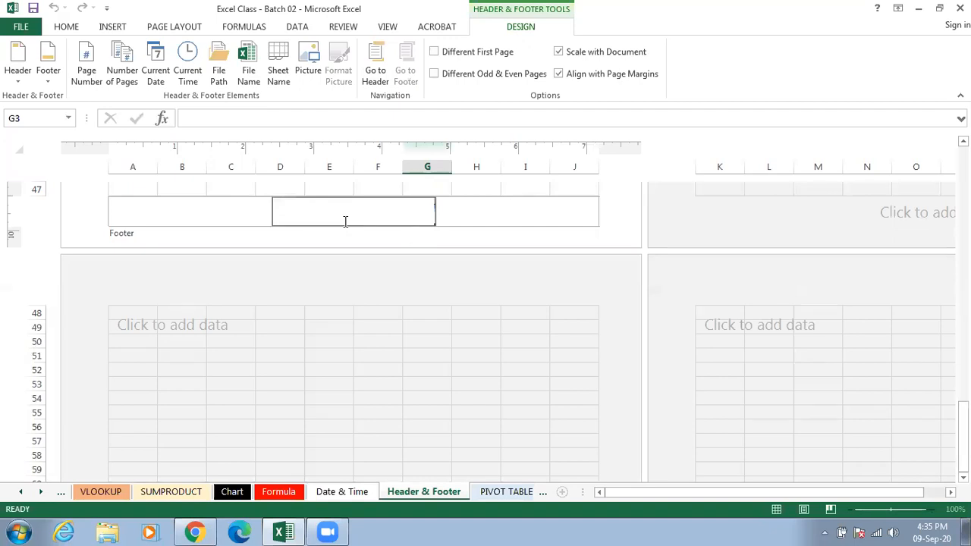
left_click_drag(963, 416, 963, 182)
left_click(963, 141)
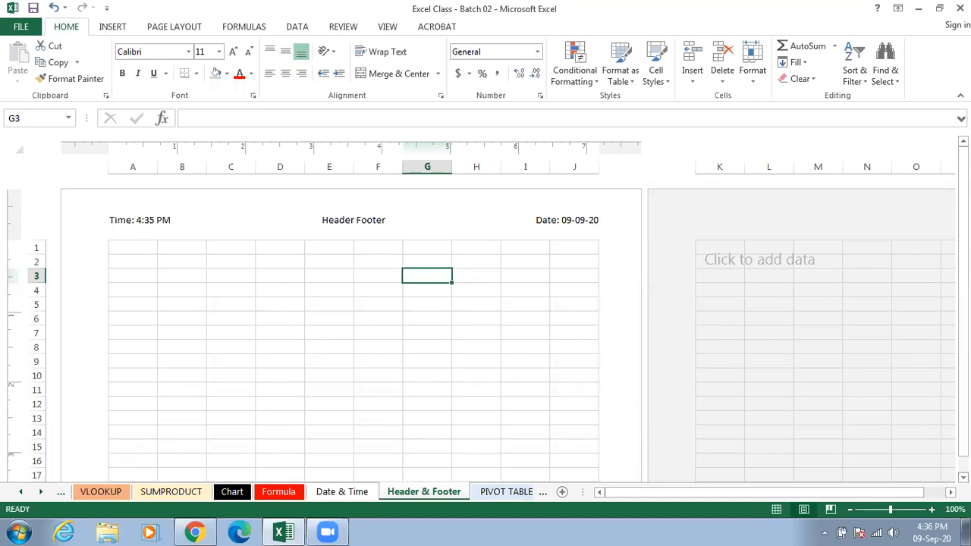
Insert the page number element in the right footer section of the first page and move to the centre section.
scroll(353, 326, "down", 1)
scroll(353, 326, "down", 1)
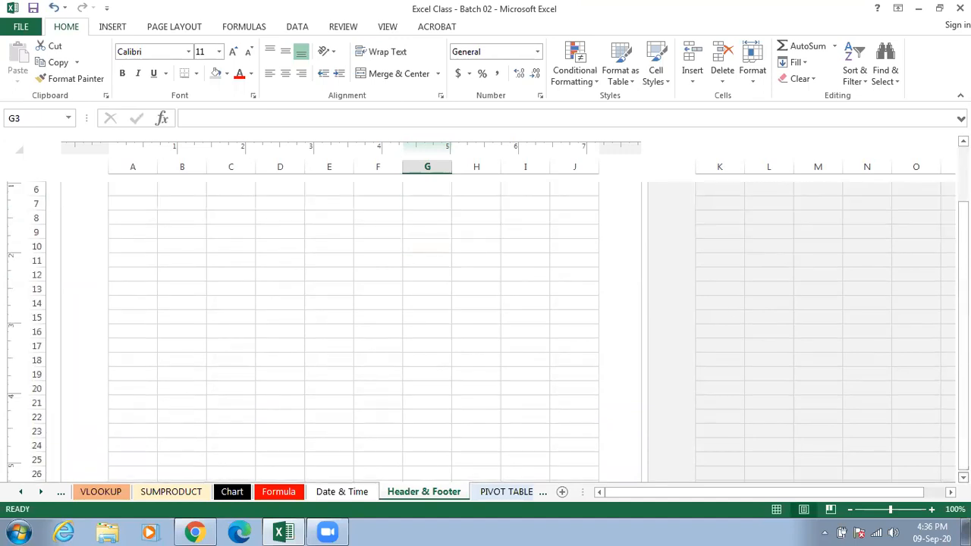
scroll(352, 326, "down", 1)
scroll(352, 326, "down", 1)
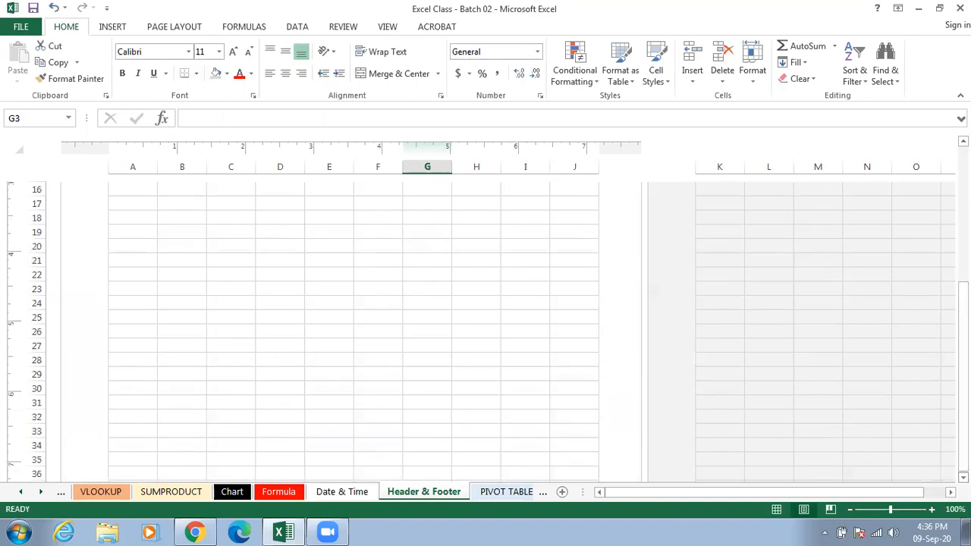
scroll(352, 326, "down", 1)
scroll(353, 326, "down", 2)
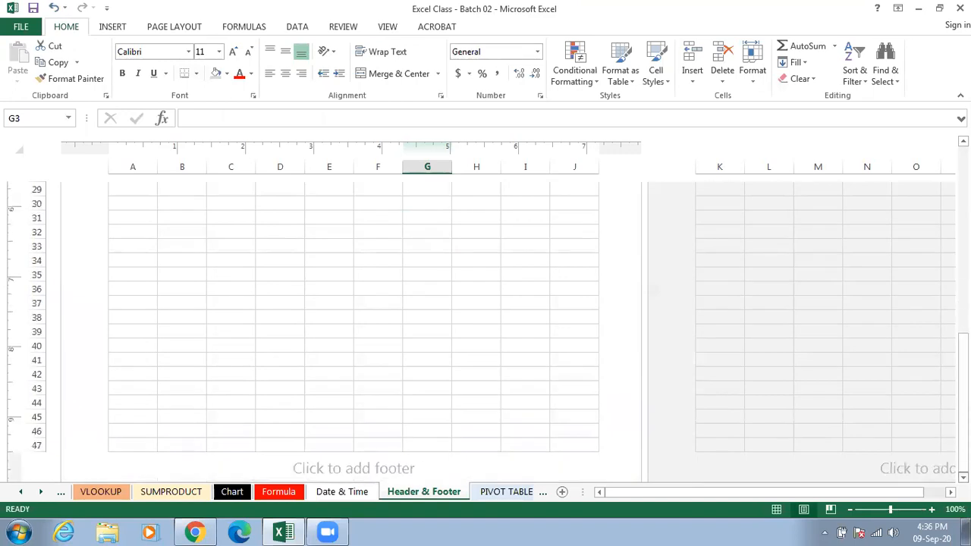
scroll(312, 377, "down", 2)
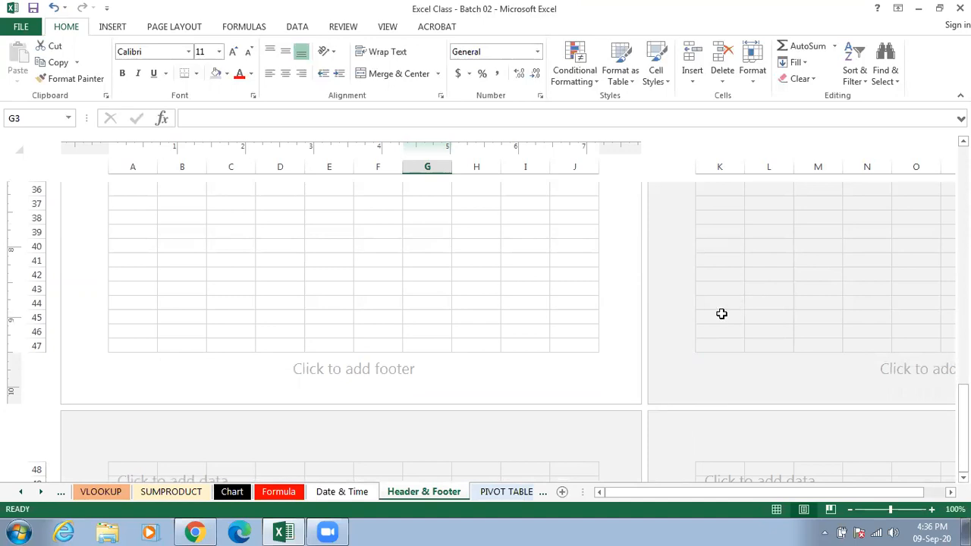
left_click(745, 305)
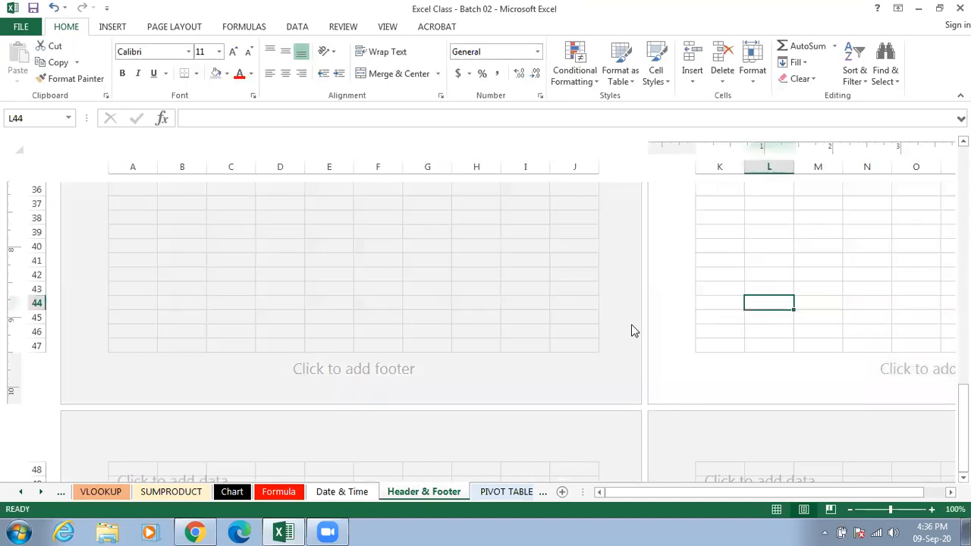
left_click(455, 318)
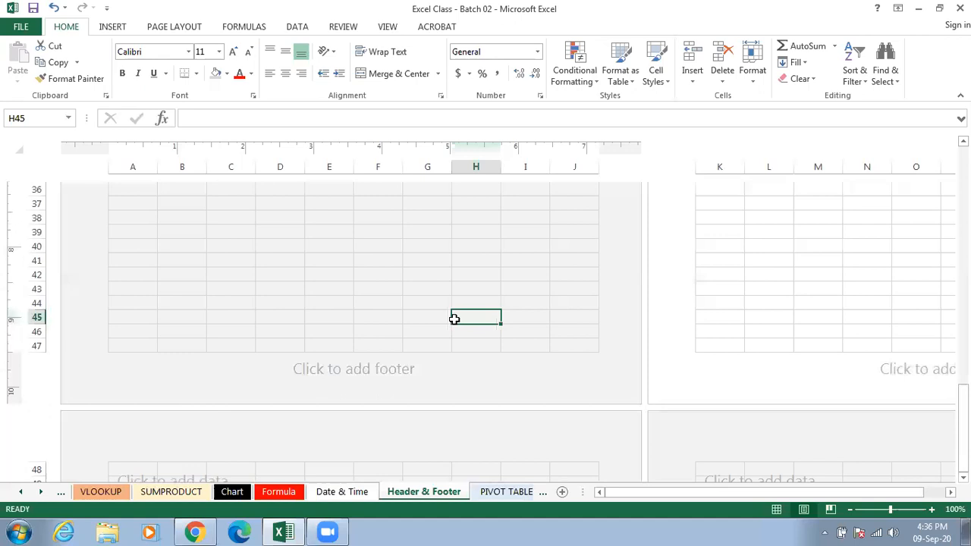
left_click(371, 363)
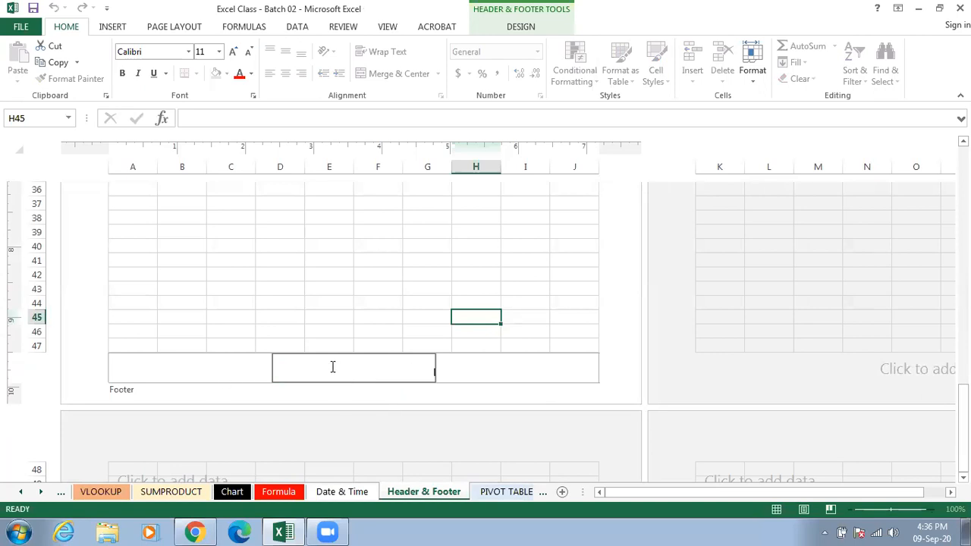
left_click(459, 369)
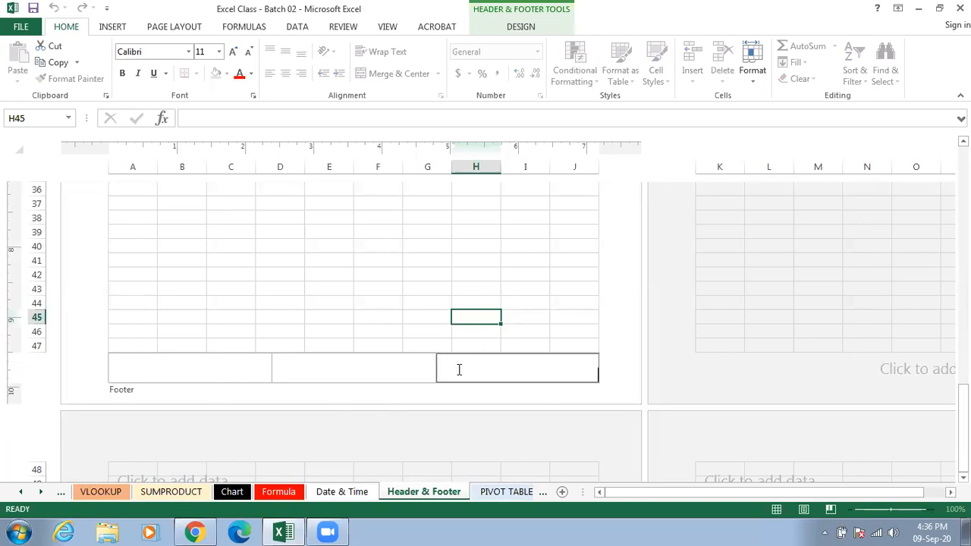
left_click(532, 28)
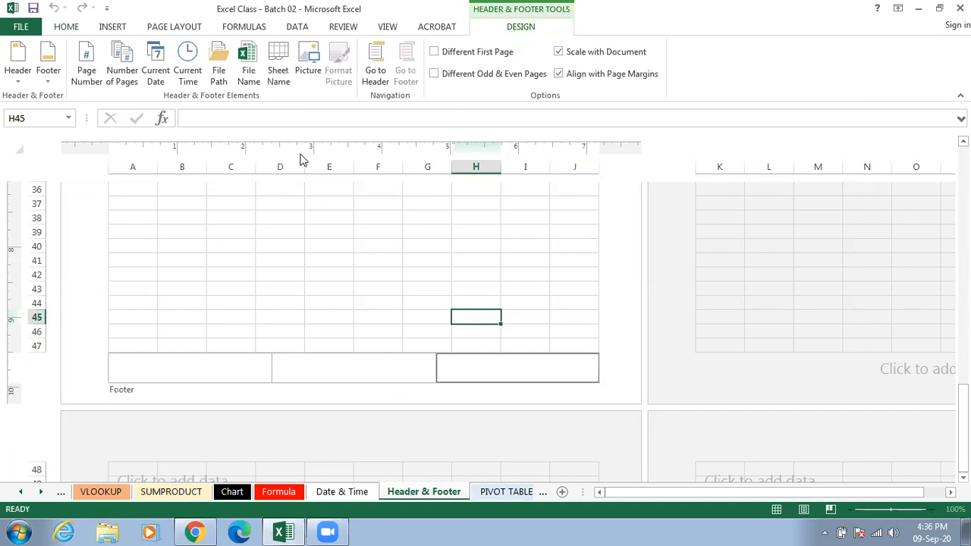
left_click(87, 79)
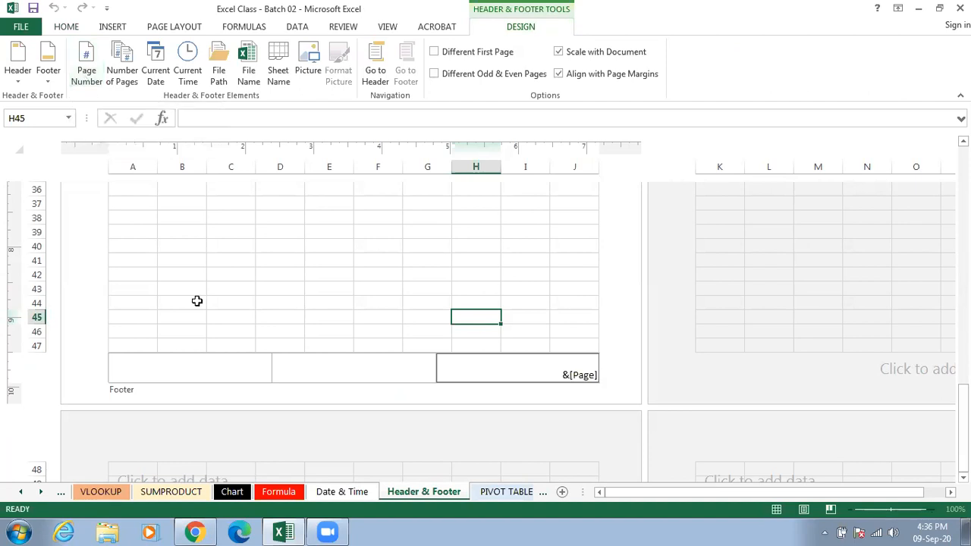
left_click(345, 375)
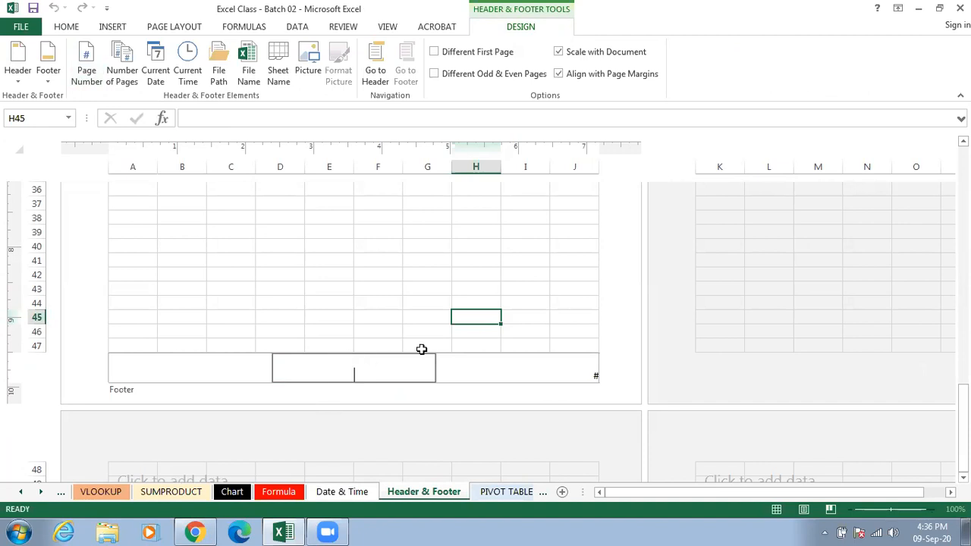
Check the page number code in the right footer section, and jump from the next page's header to its footer.
left_click(527, 372)
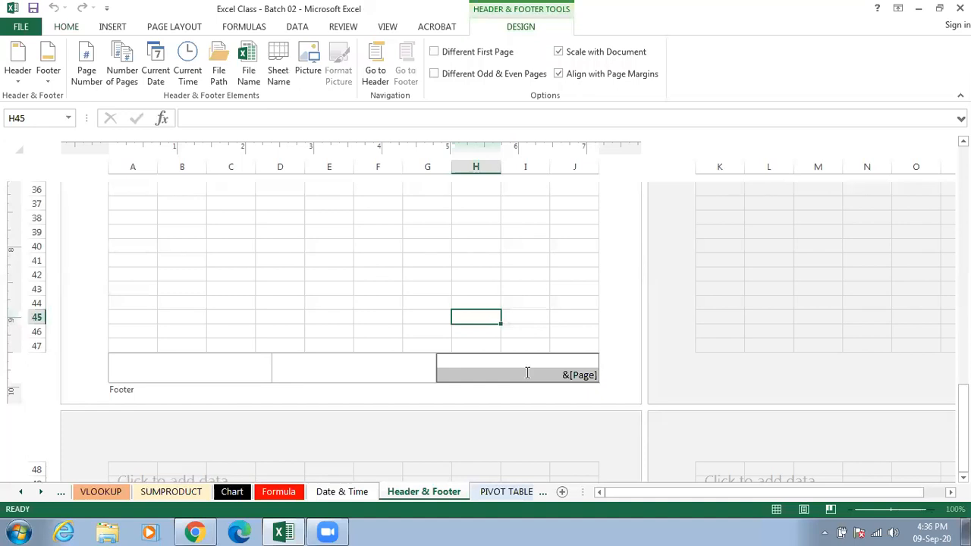
left_click(407, 362)
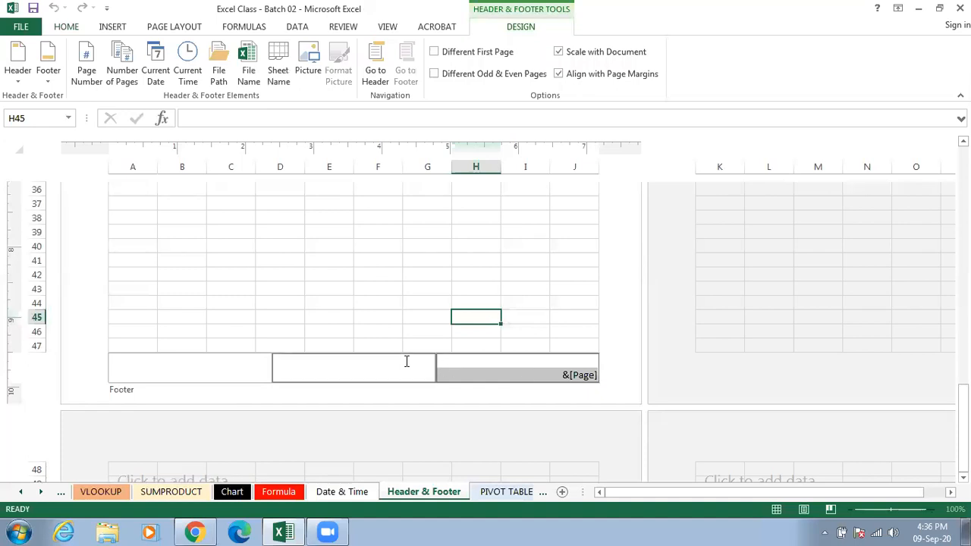
key("Down")
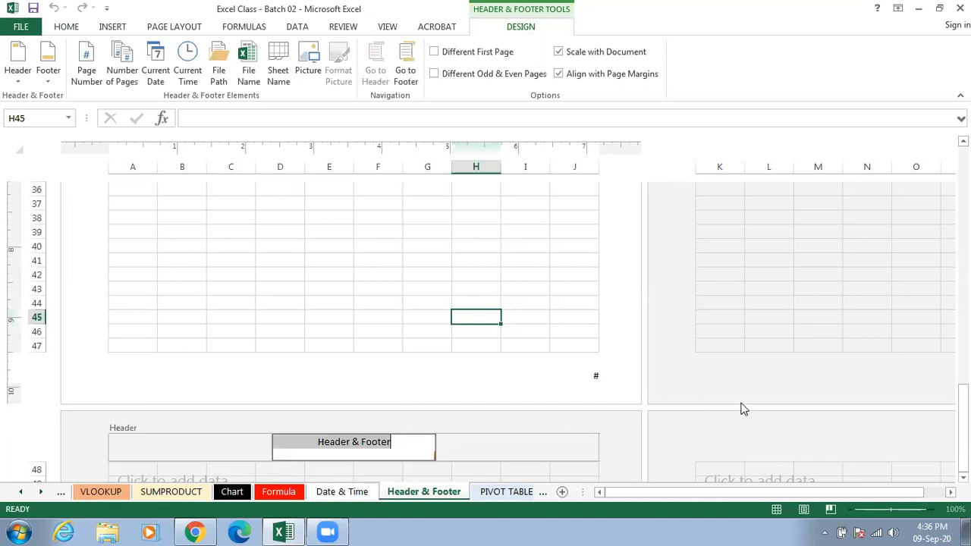
key("Return")
scroll(482, 492, "down", 1)
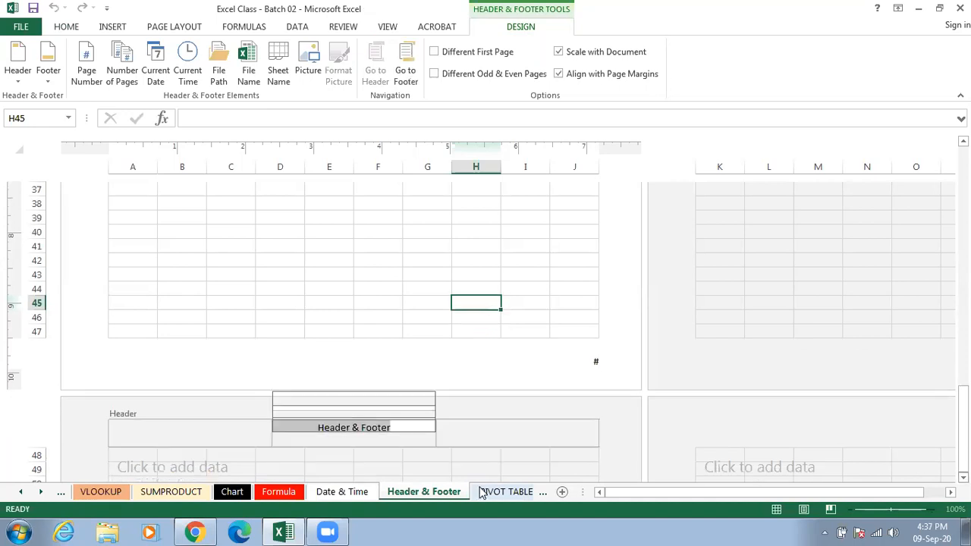
left_click(406, 68)
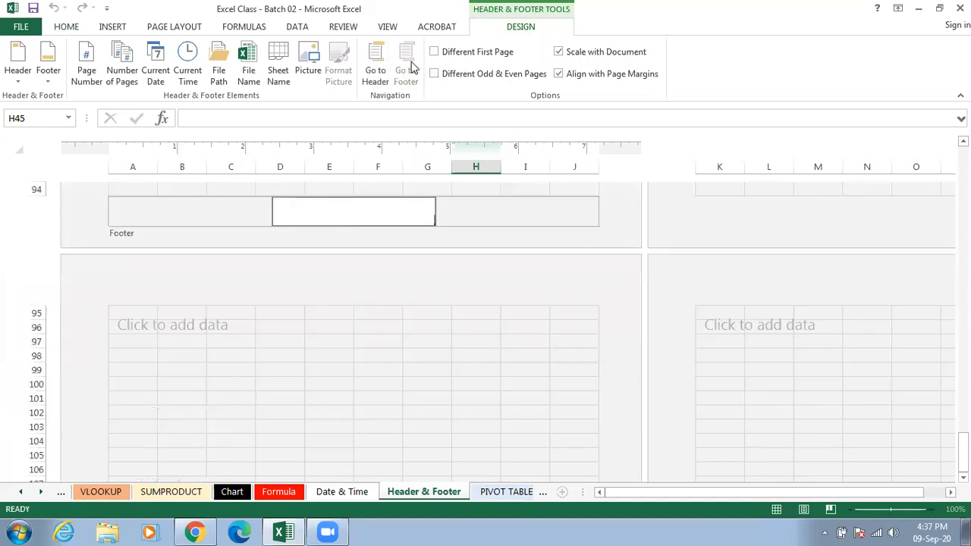
Delete the page number code from the second page's right footer section and insert the page number element there again.
left_click(495, 207)
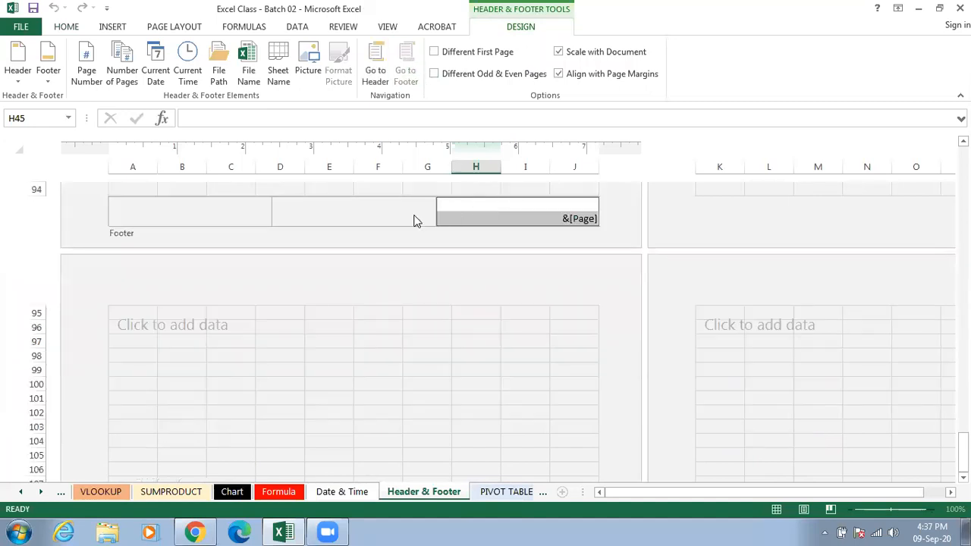
left_click(401, 213)
left_click(489, 213)
key("Delete")
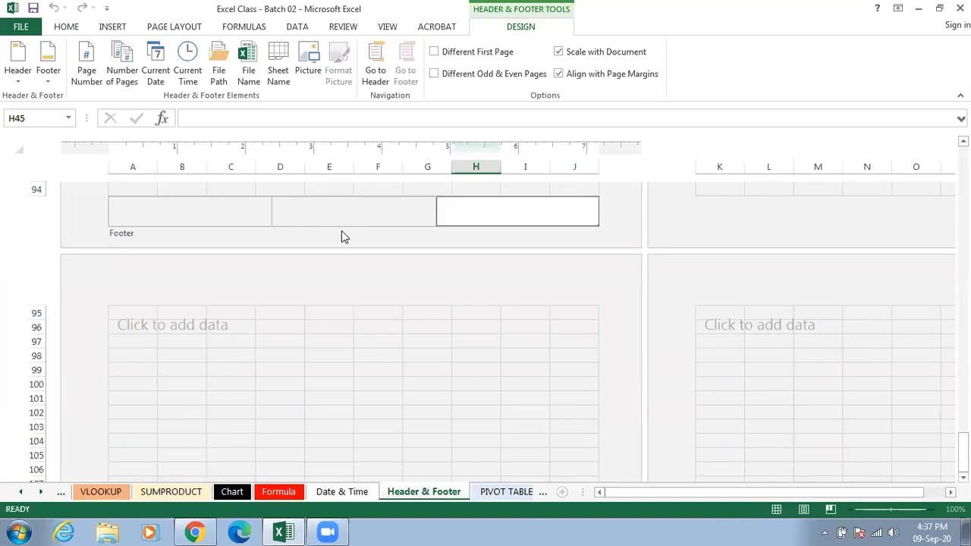
left_click(355, 215)
left_click(454, 216)
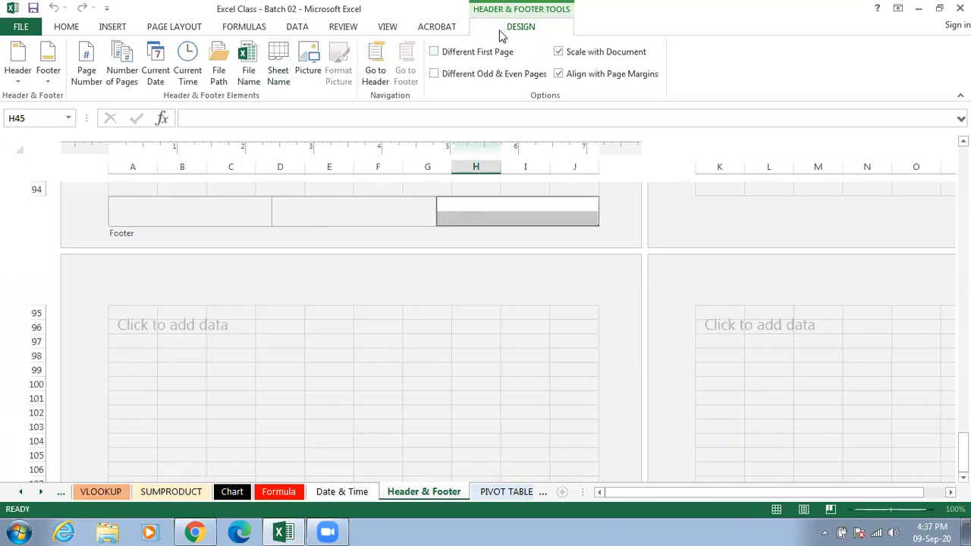
left_click(85, 62)
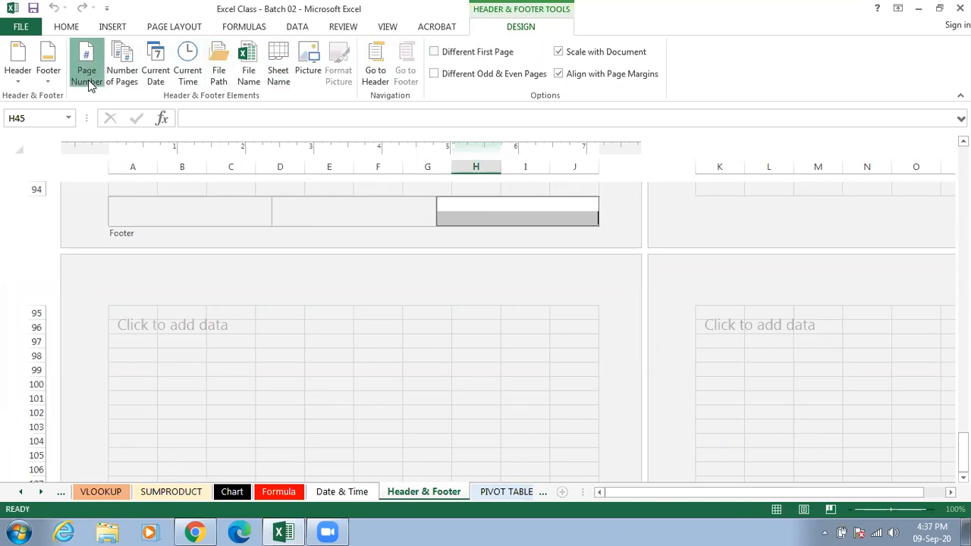
left_click(386, 212)
left_click(528, 206)
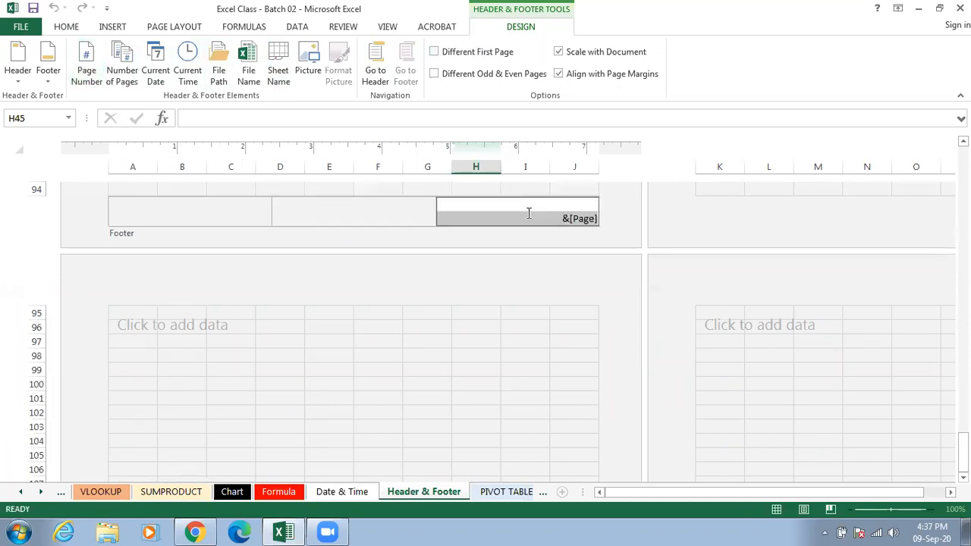
Compare the second page's right footer section in and out of editing to examine how the page number is displayed.
left_click(392, 212)
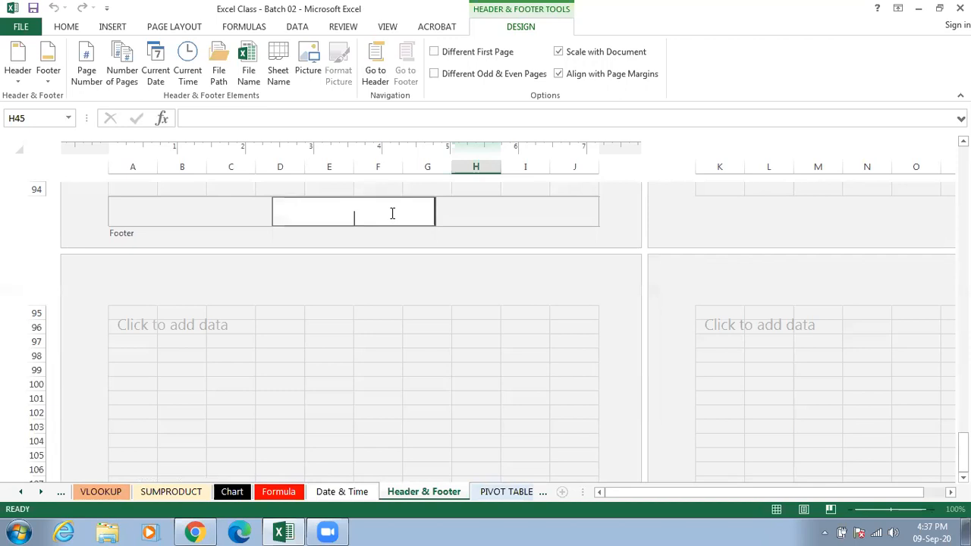
left_click(491, 220)
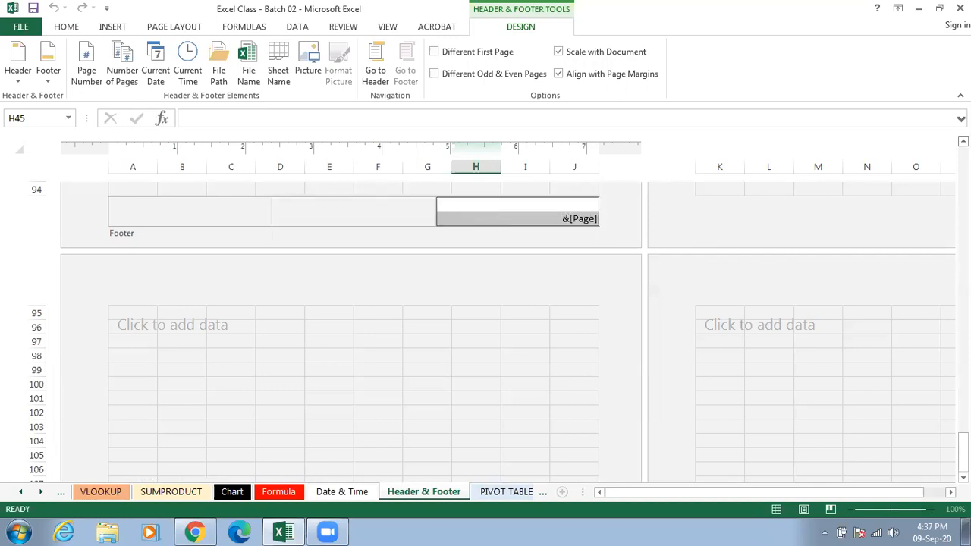
scroll(550, 292, "up", 3)
left_click(551, 292)
scroll(522, 297, "up", 2)
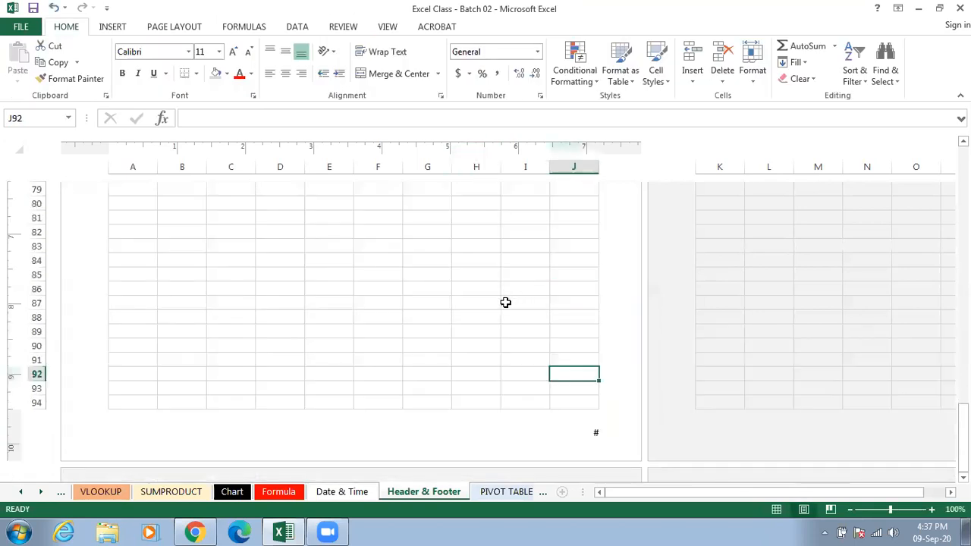
scroll(505, 301, "down", 1)
left_click(580, 392)
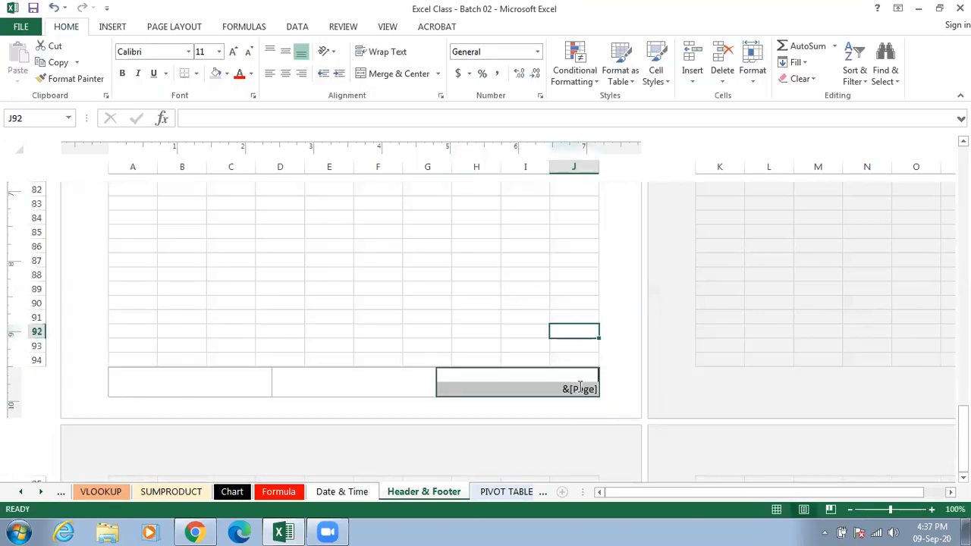
left_click(539, 321)
Return to the top of the first page and select cell F7 to view the header.
scroll(539, 321, "up", 6)
left_click_drag(963, 413, 940, 264)
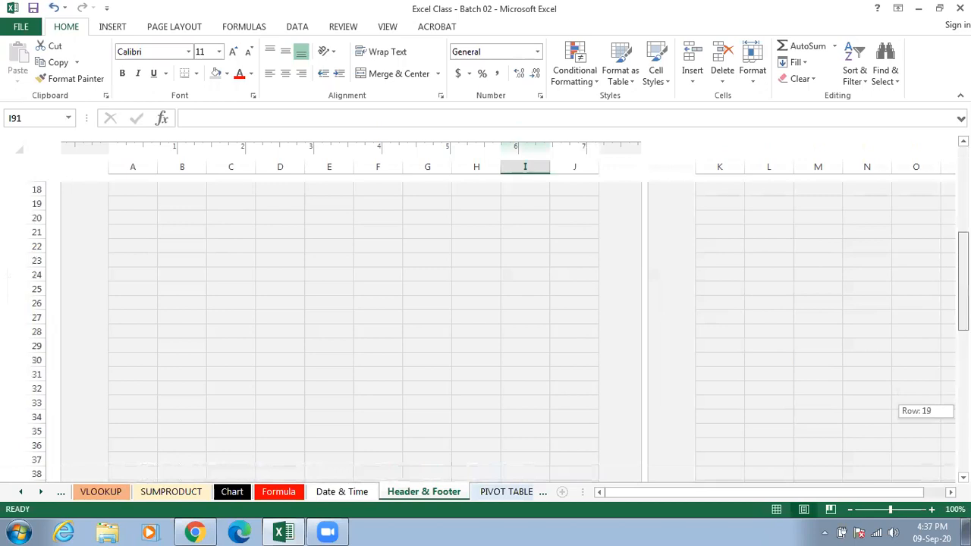
left_click_drag(940, 411, 940, 428)
scroll(486, 326, "up", 1)
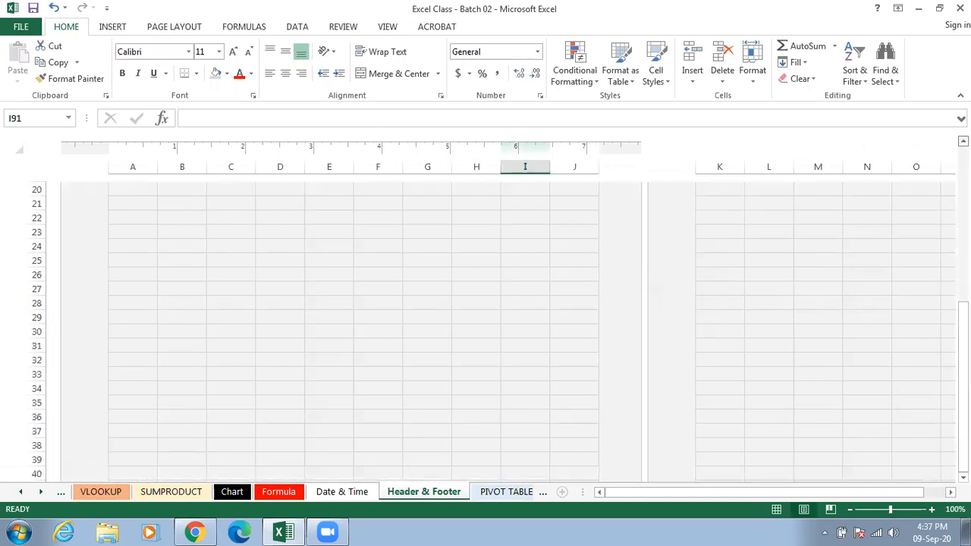
scroll(486, 326, "up", 5)
scroll(576, 319, "up", 2)
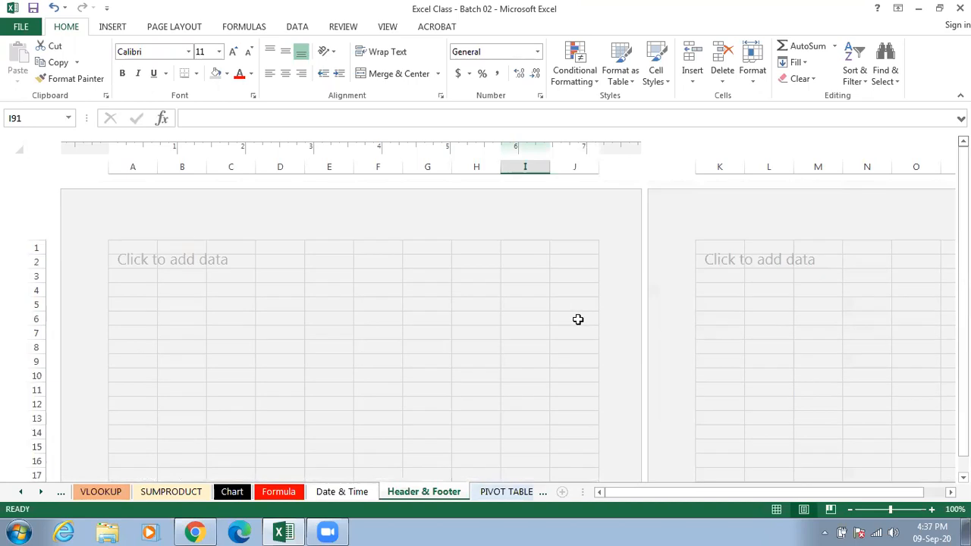
left_click(371, 331)
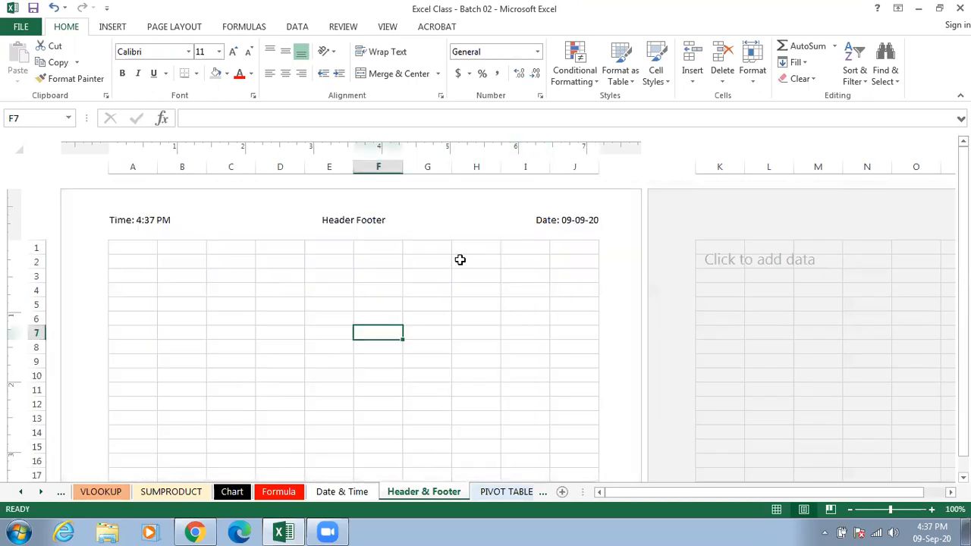
Examine the page number code in the first page's right footer section, and return to cell F45.
scroll(455, 285, "down", 4)
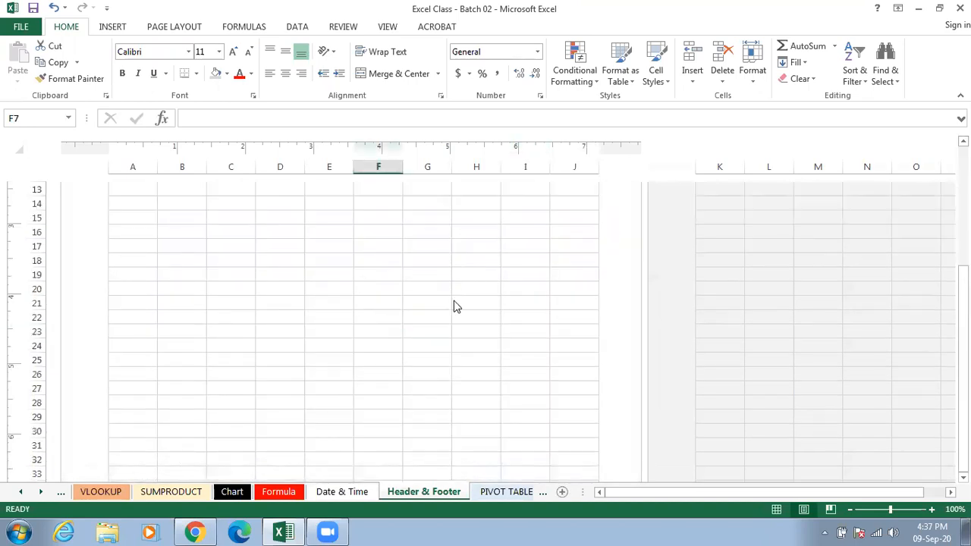
scroll(453, 305, "down", 8)
scroll(593, 319, "up", 1)
left_click(594, 313)
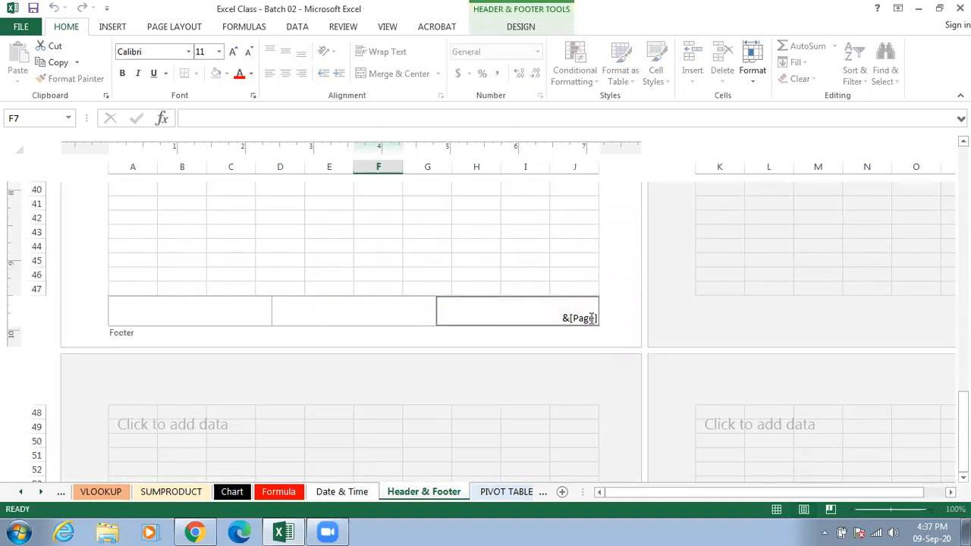
left_click(385, 312)
left_click(477, 317)
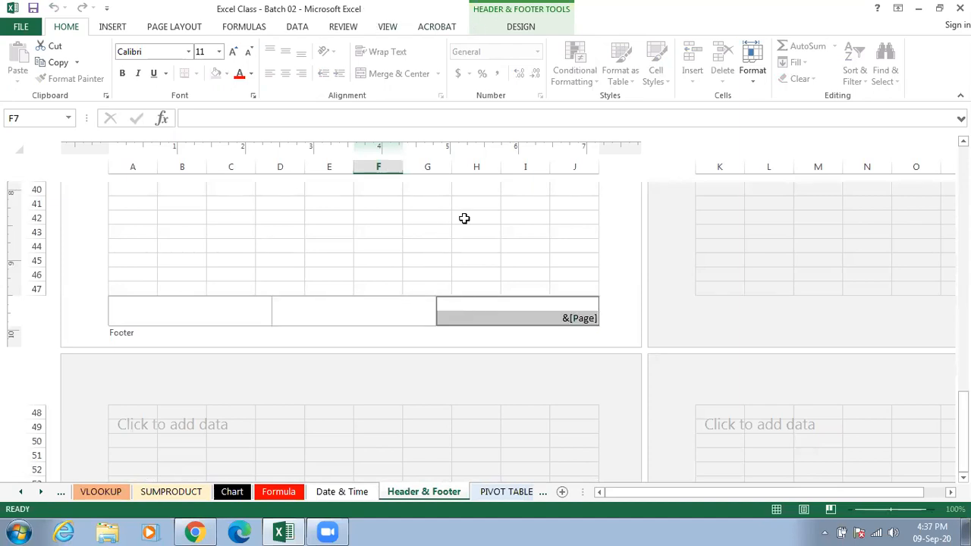
left_click(549, 315)
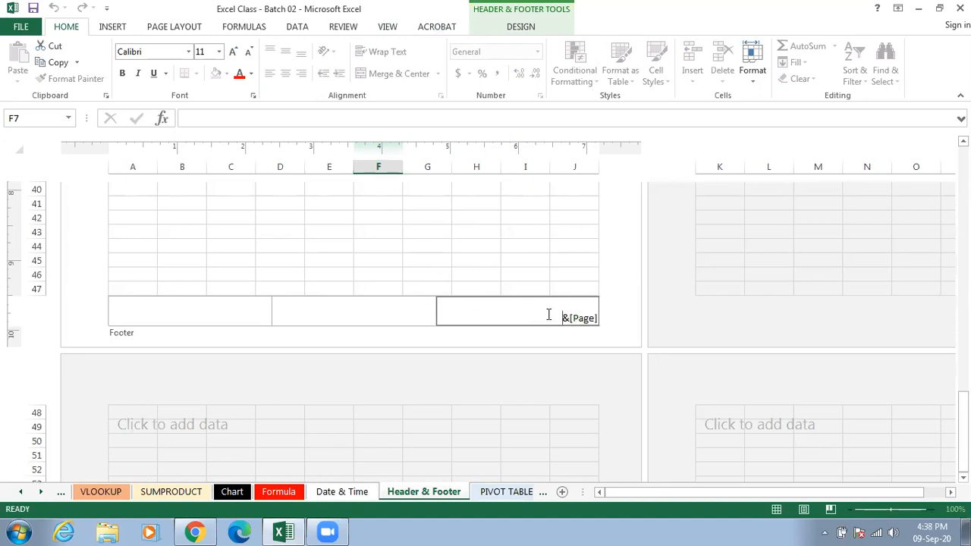
left_click(370, 317)
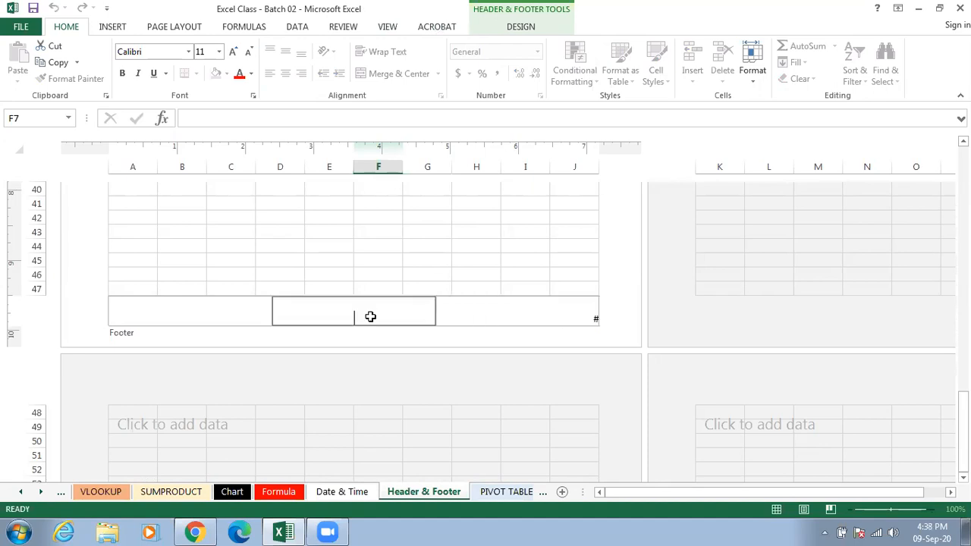
left_click(373, 265)
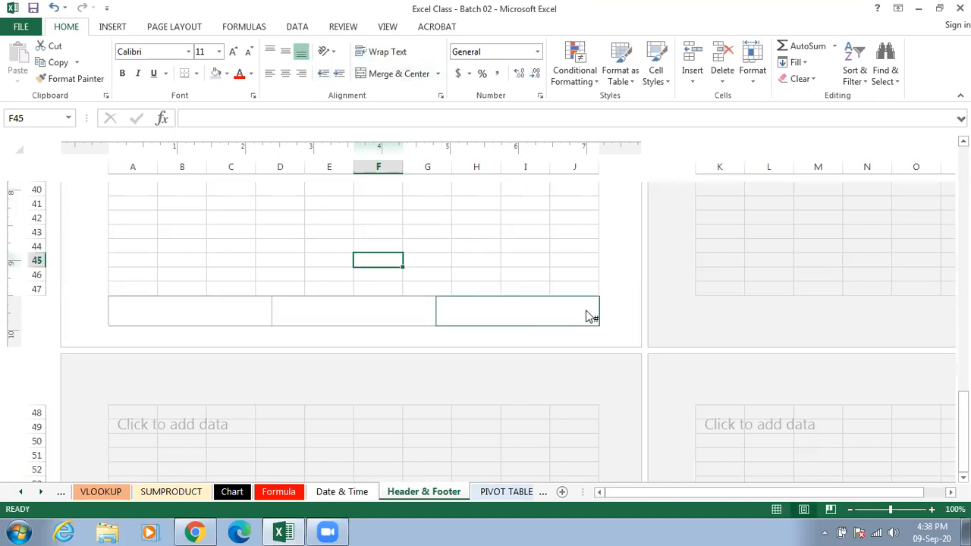
Look through the page layout and insert commands, and reopen the right footer section containing the page number code.
left_click(164, 28)
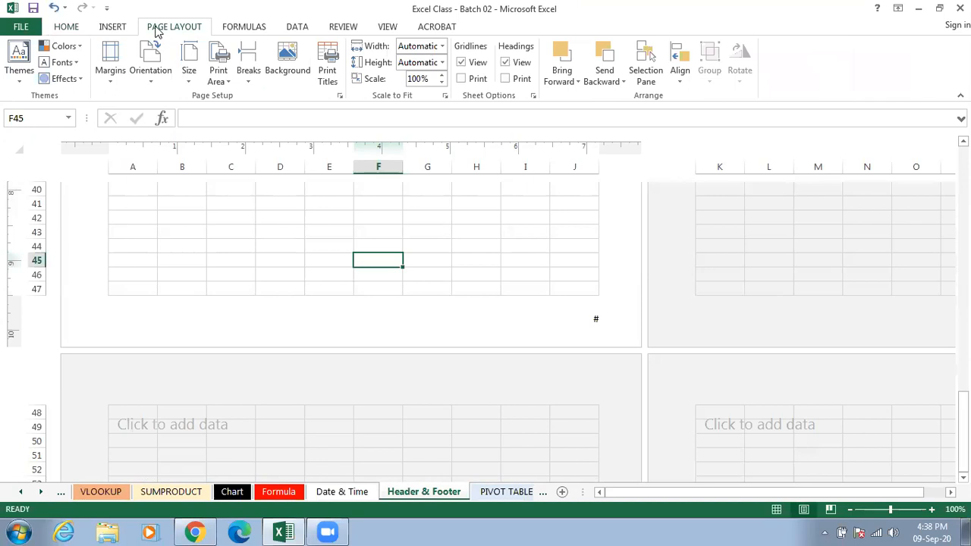
left_click(117, 31)
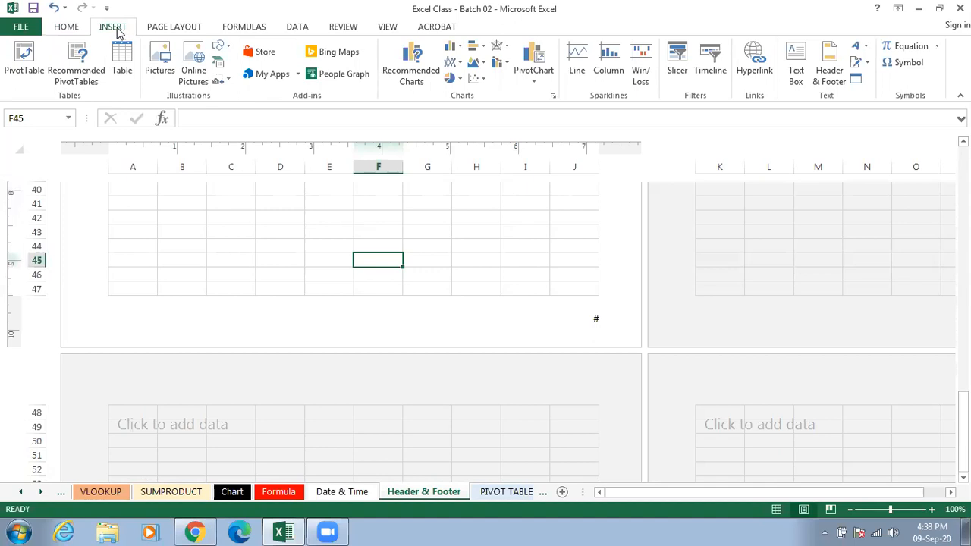
left_click(66, 30)
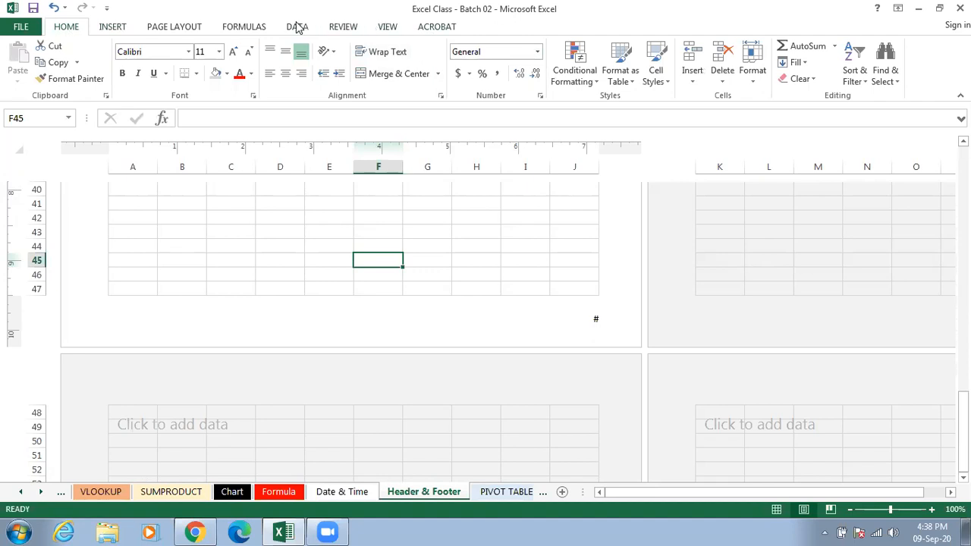
left_click(111, 31)
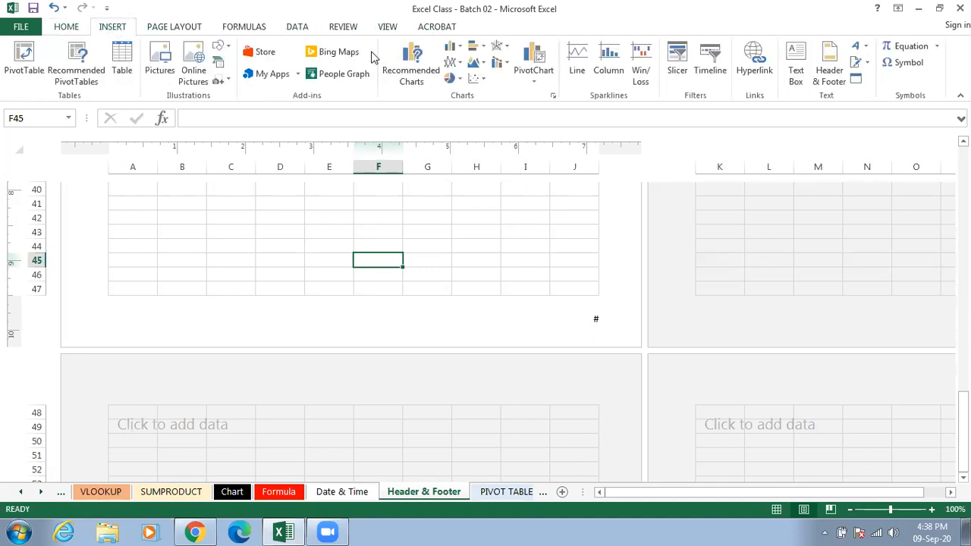
left_click(589, 317)
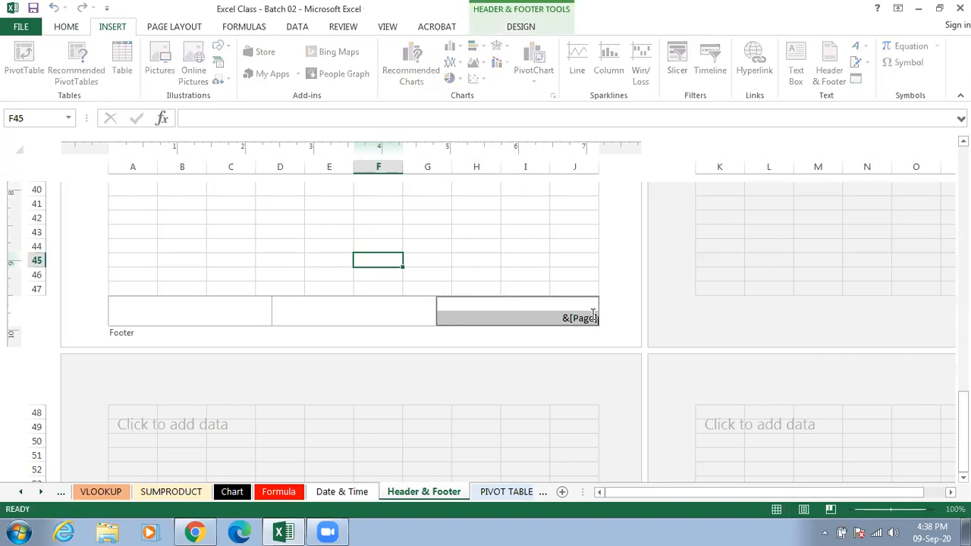